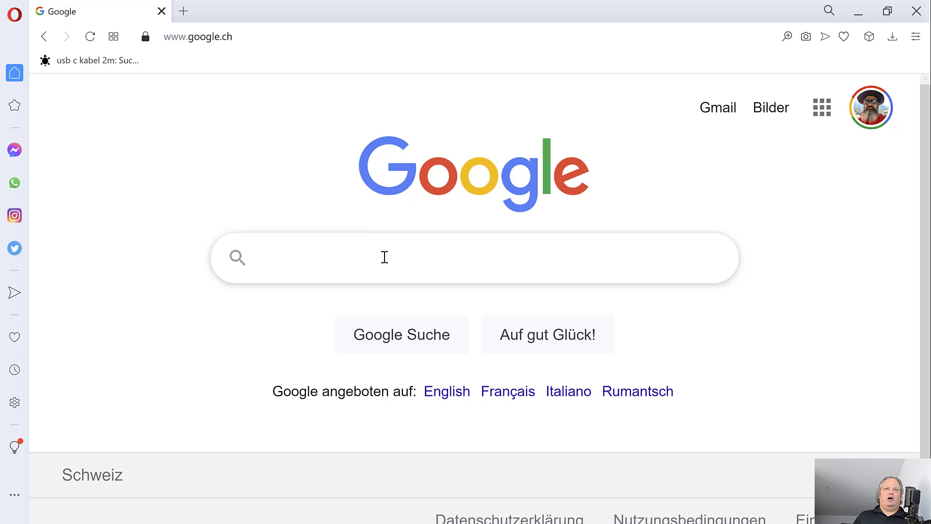
Step: Search Google for "r cran" and open The Comprehensive R Archive Network website
{"action": "left_click", "coordinate": [372, 242]}
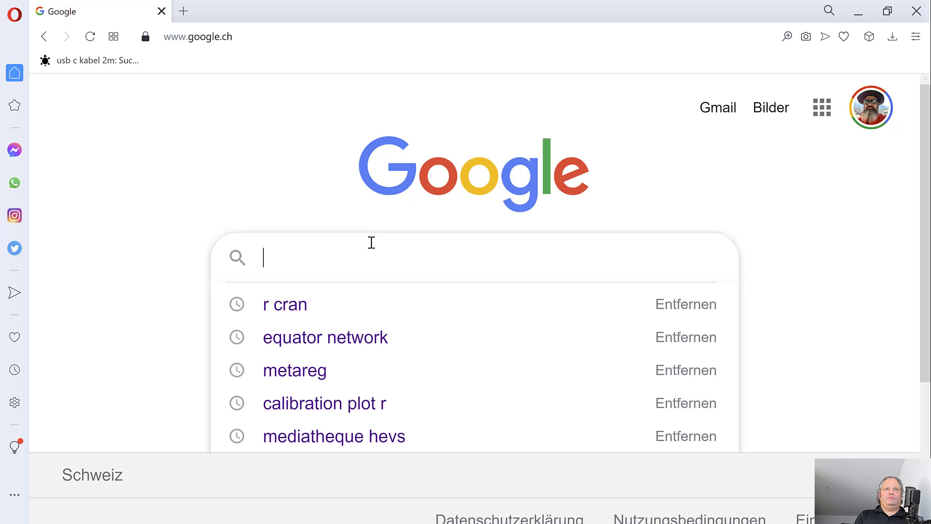
{"action": "type", "text": "r "}
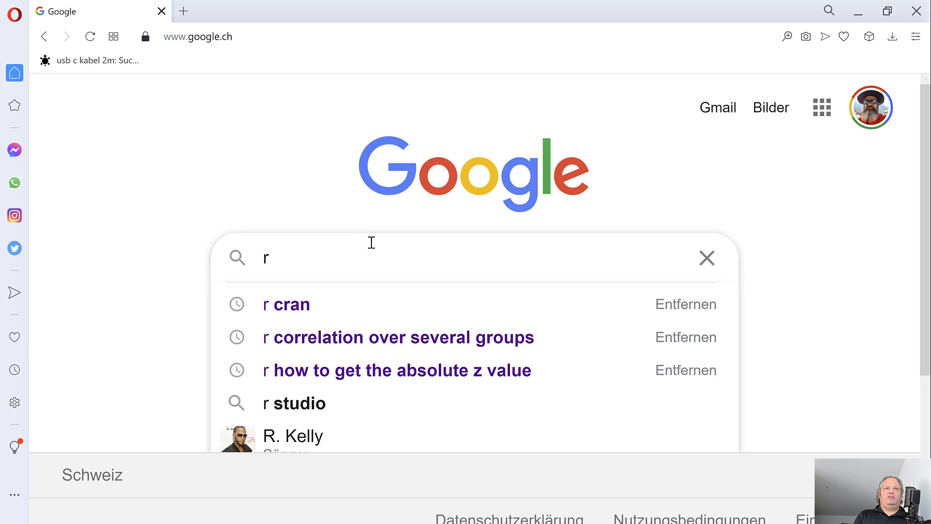
{"action": "type", "text": "craan"}
{"action": "key", "text": "Return"}
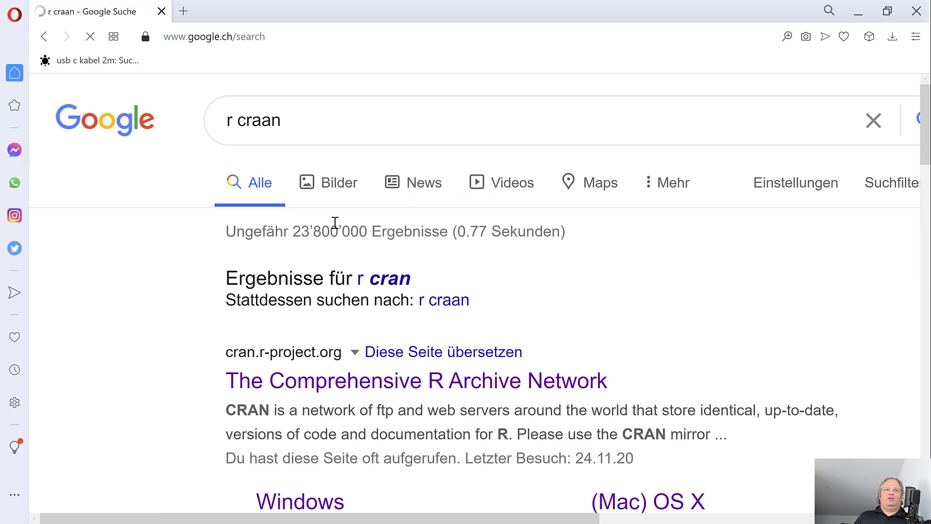
{"action": "left_click", "coordinate": [390, 279]}
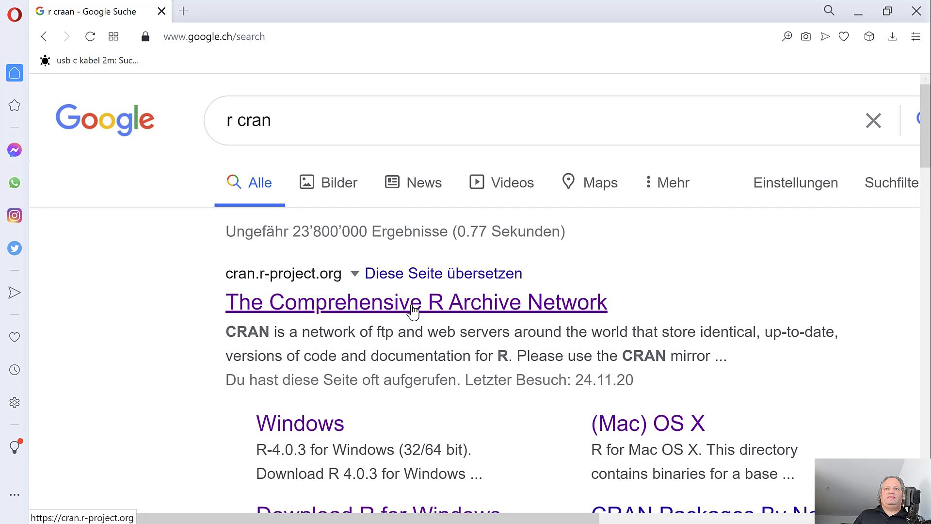
{"action": "left_click", "coordinate": [412, 309]}
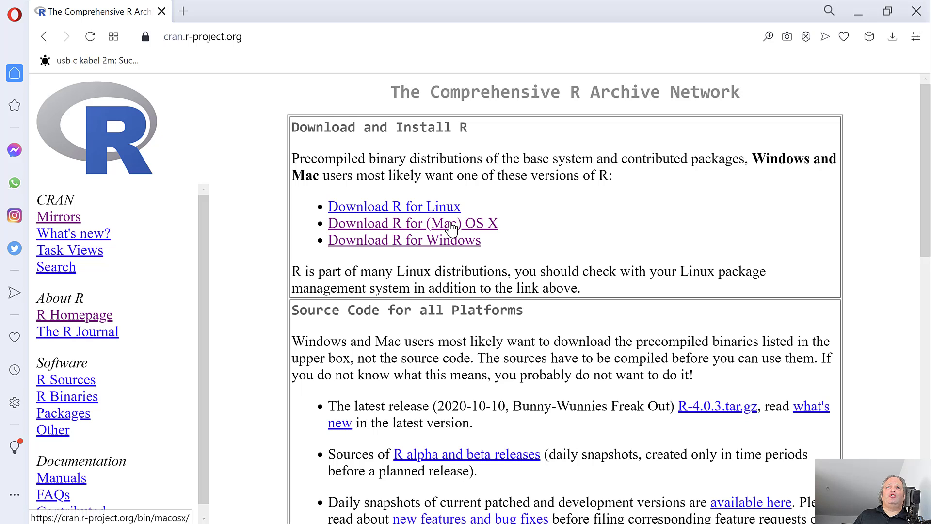
Step: Review the R for Mac OS X download page and its package files, and return to the CRAN home page
{"action": "left_click", "coordinate": [451, 225]}
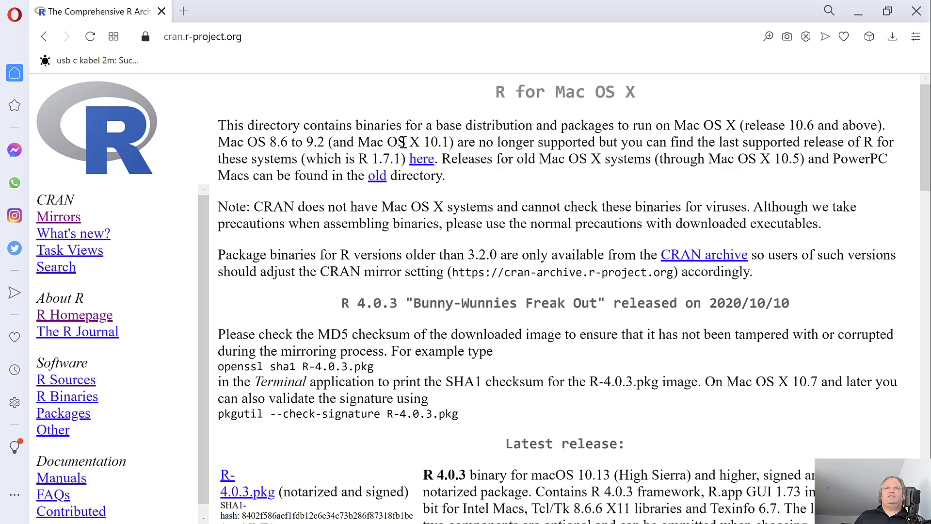
{"action": "scroll", "coordinate": [461, 245], "scroll_direction": "down", "scroll_amount": 3}
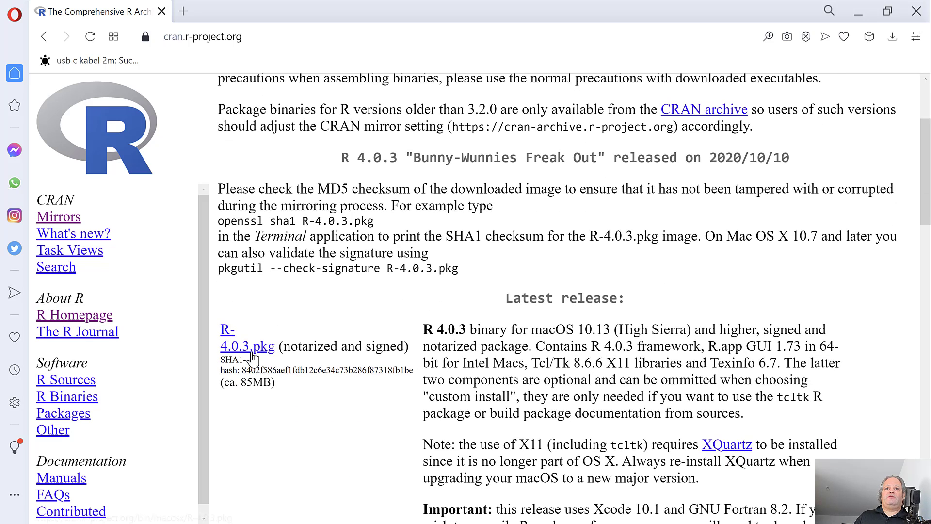
{"action": "scroll", "coordinate": [264, 317], "scroll_direction": "down", "scroll_amount": 6}
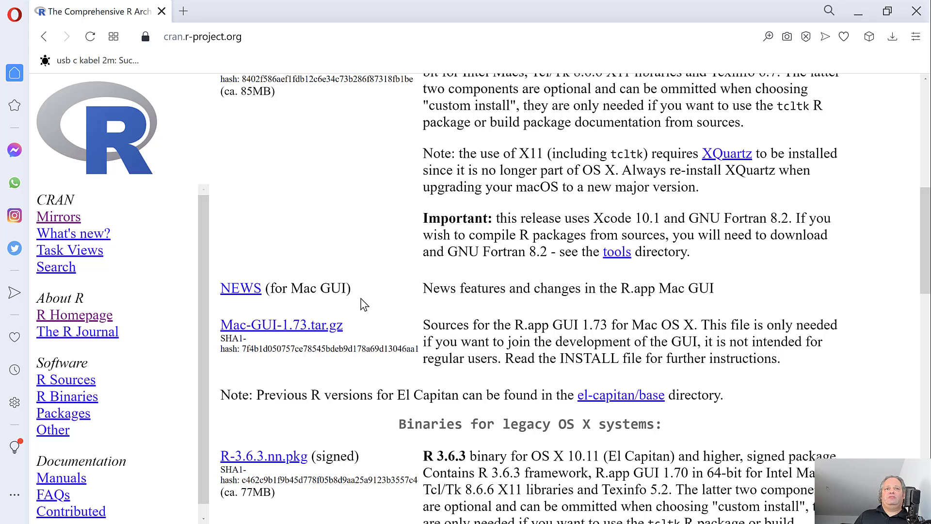
{"action": "scroll", "coordinate": [391, 271], "scroll_direction": "up", "scroll_amount": 9}
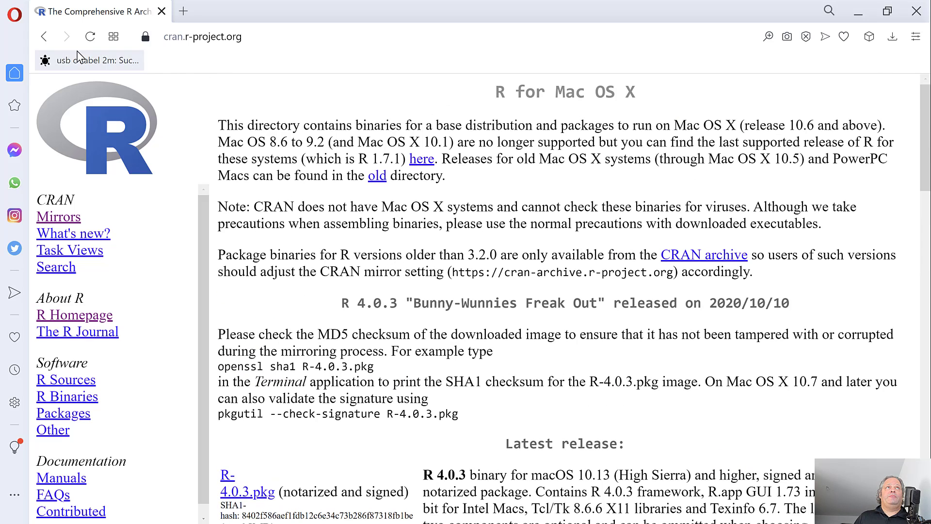
{"action": "left_click", "coordinate": [46, 37]}
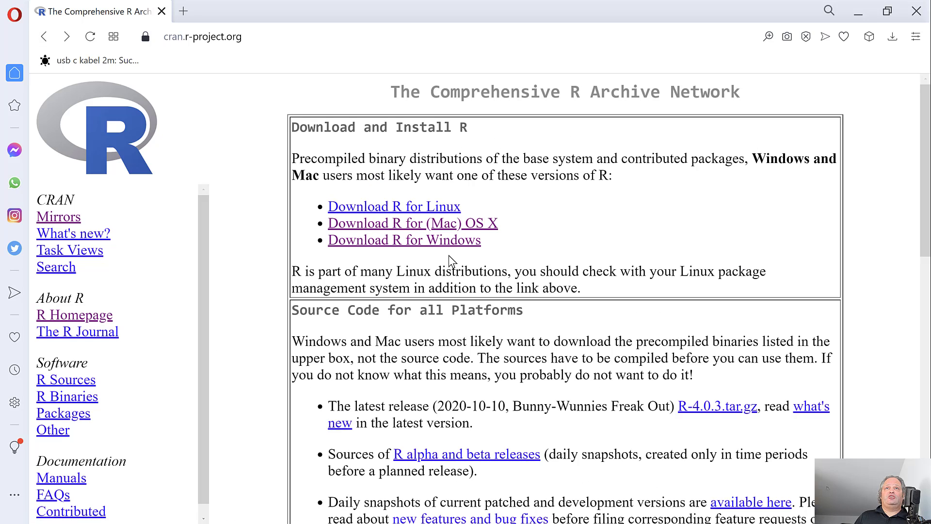
Step: Download the base R 4.0.3 installer for Windows and save it as R-4.0.3-win (1).exe in the Downloads folder
{"action": "left_click", "coordinate": [455, 241]}
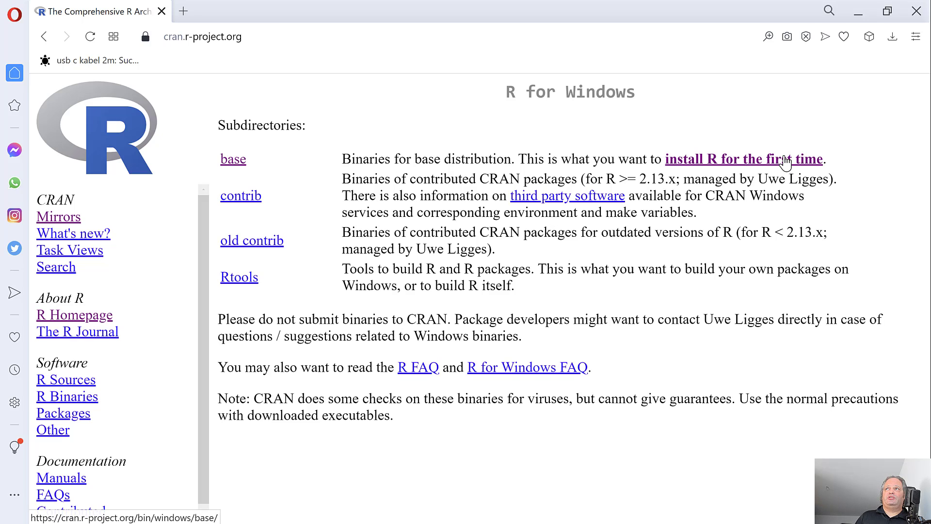
{"action": "left_click", "coordinate": [786, 160]}
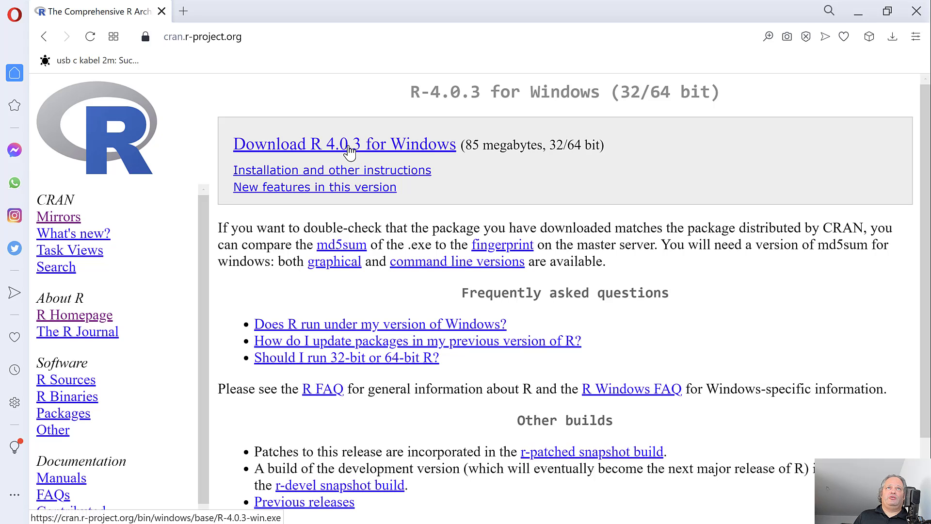
{"action": "left_click", "coordinate": [349, 152]}
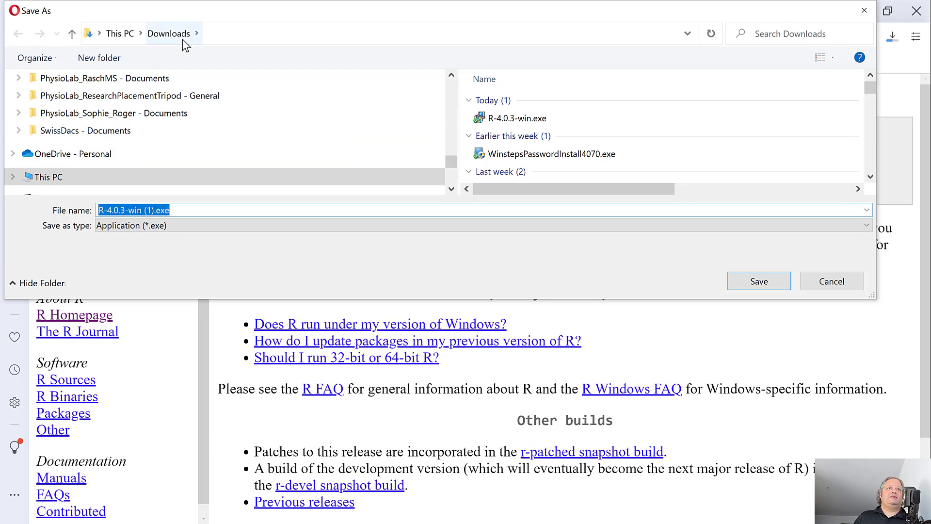
{"action": "left_click", "coordinate": [758, 282]}
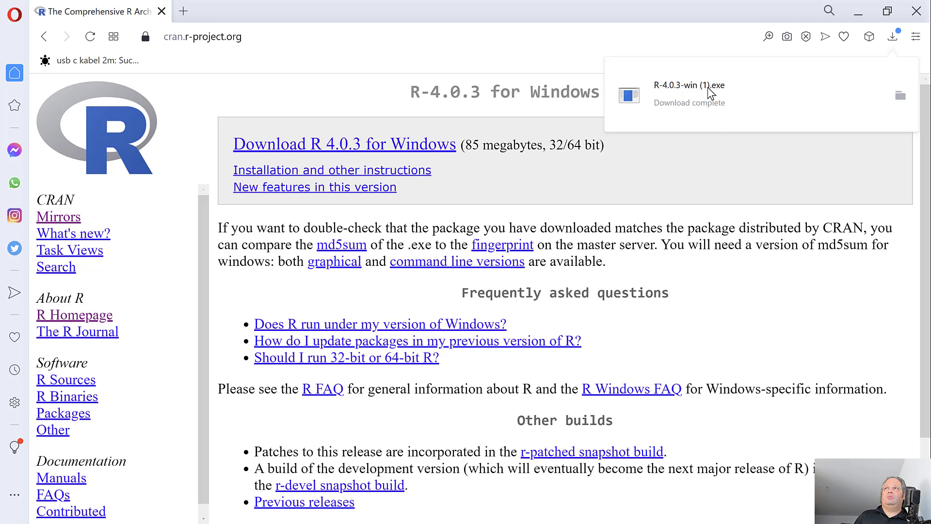
Step: Run the downloaded R installer in English, pass the licence information and accept the existing folder C:\Program Files\R\R-4.0.3 as destination
{"action": "left_click", "coordinate": [710, 92]}
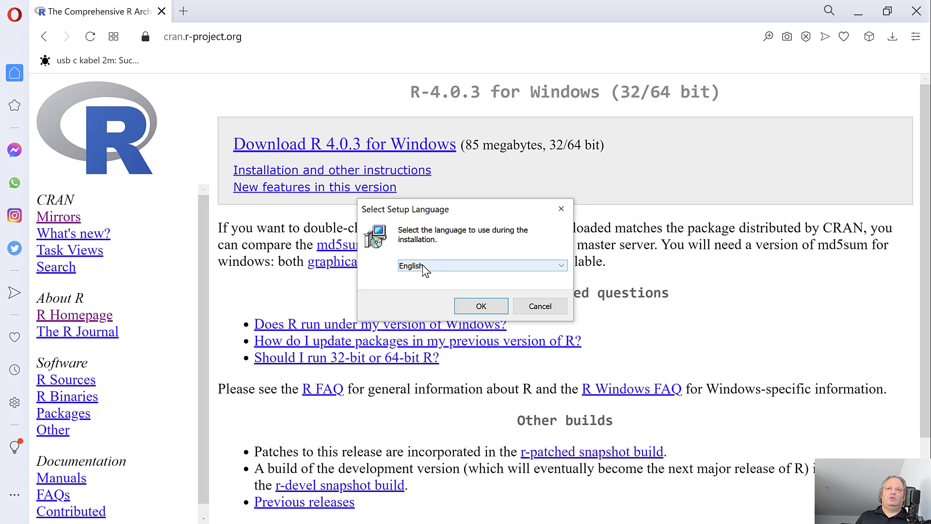
{"action": "left_click", "coordinate": [493, 311]}
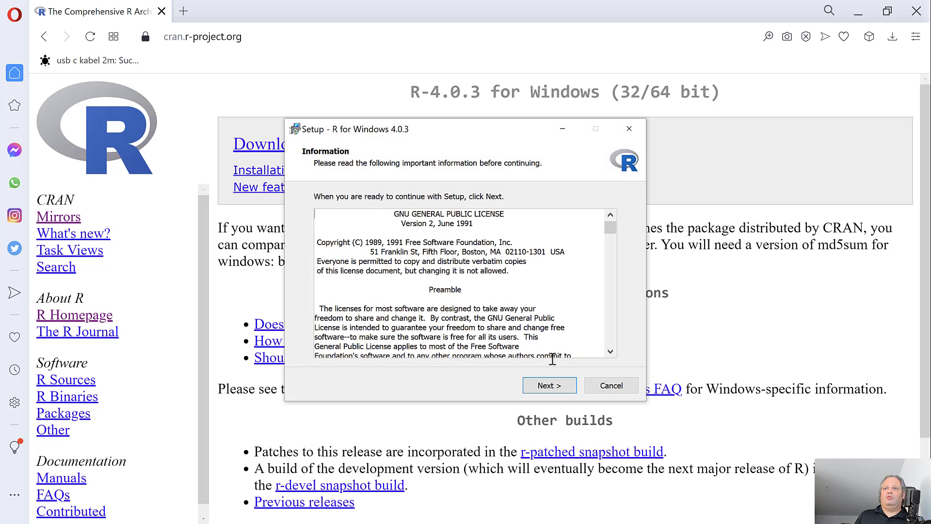
{"action": "left_click", "coordinate": [546, 386]}
{"action": "left_click", "coordinate": [559, 386]}
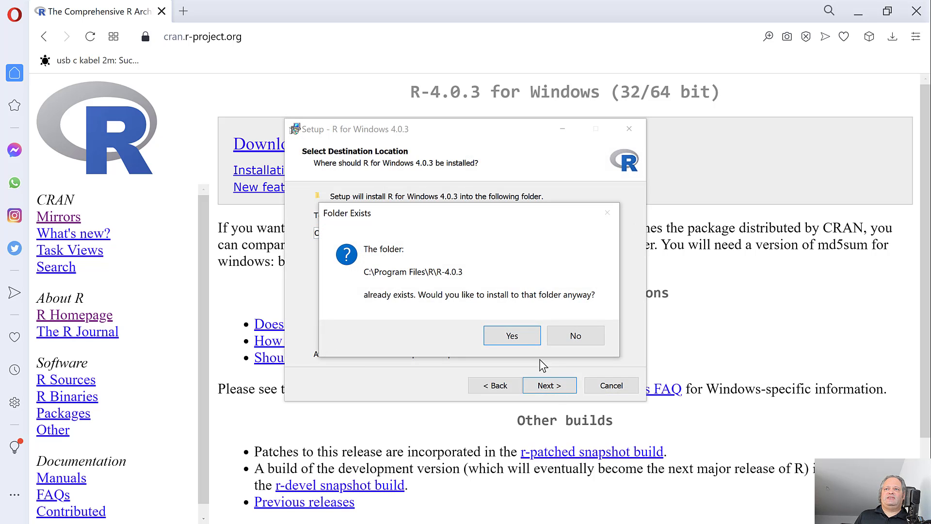
{"action": "left_click", "coordinate": [523, 341]}
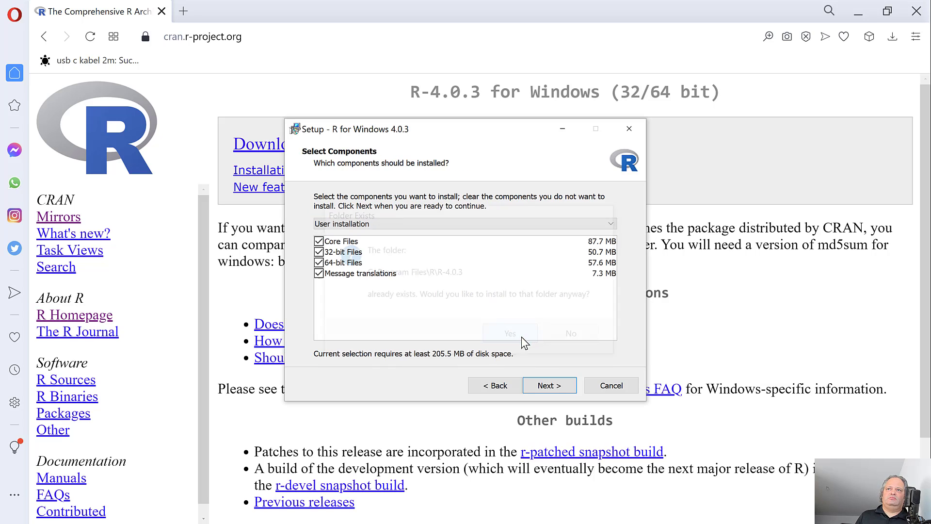
Step: Complete the R 4.0.3 setup with the preselected components, shortcuts and registry entries, and finish the wizard
{"action": "left_click", "coordinate": [559, 388]}
{"action": "left_click", "coordinate": [560, 387]}
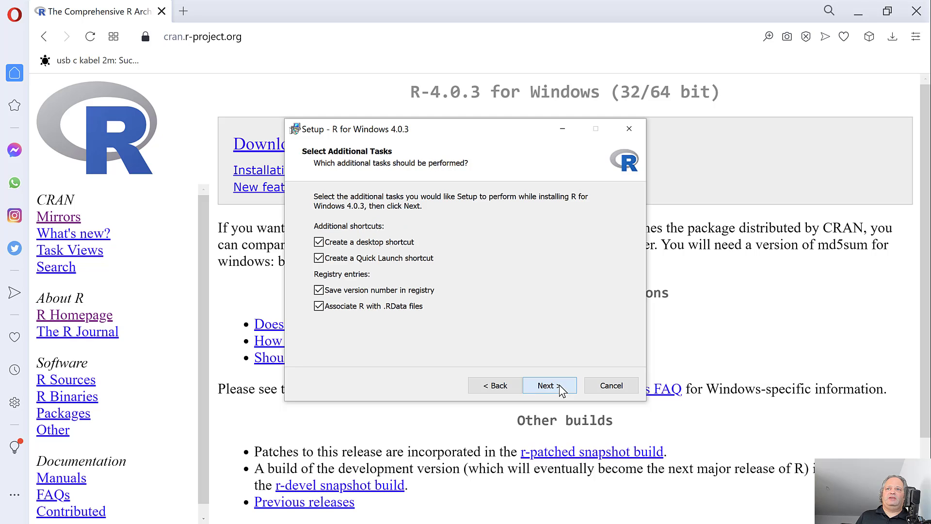
{"action": "left_click", "coordinate": [560, 388]}
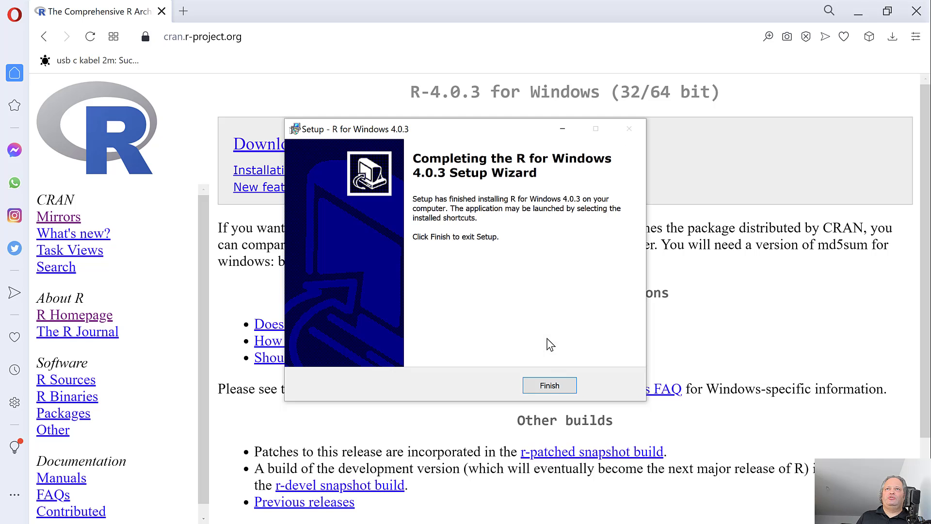
{"action": "left_click", "coordinate": [561, 386]}
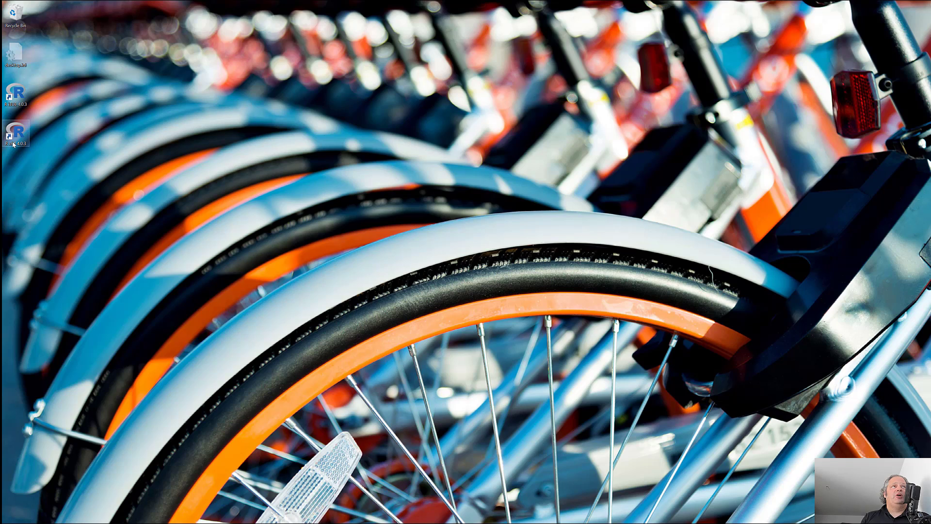
Step: Find R x64 4.0.3 in the R folder of all installed apps and pin it to Start
{"action": "key", "text": "super"}
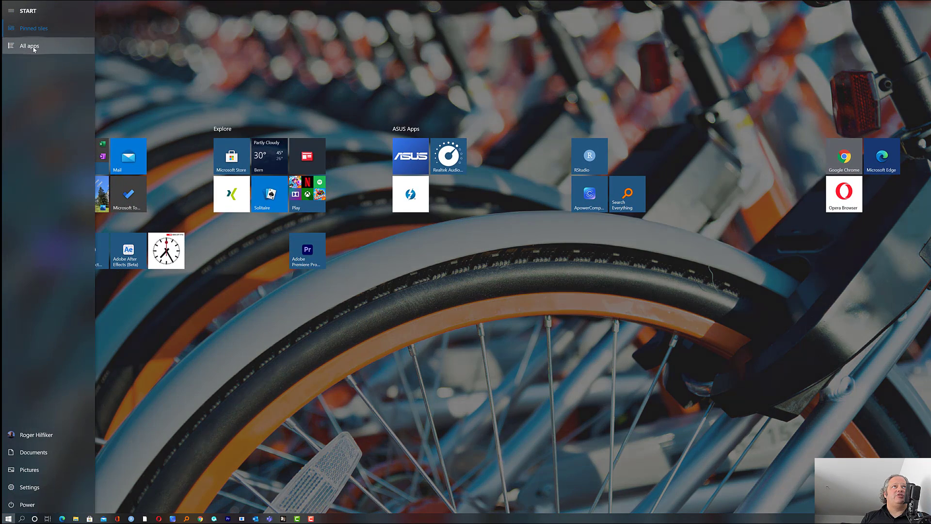
{"action": "left_click", "coordinate": [12, 48]}
{"action": "scroll", "coordinate": [259, 265], "scroll_direction": "down", "scroll_amount": 5}
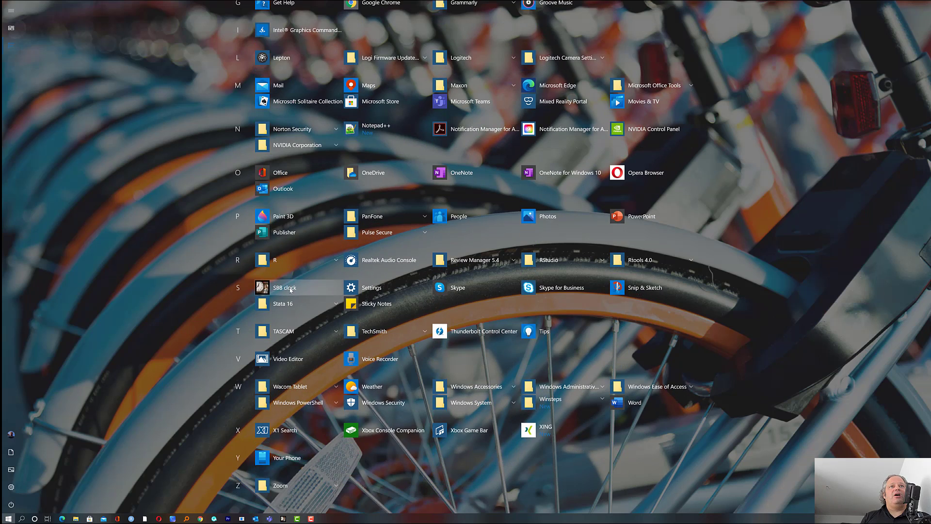
{"action": "left_click", "coordinate": [274, 261]}
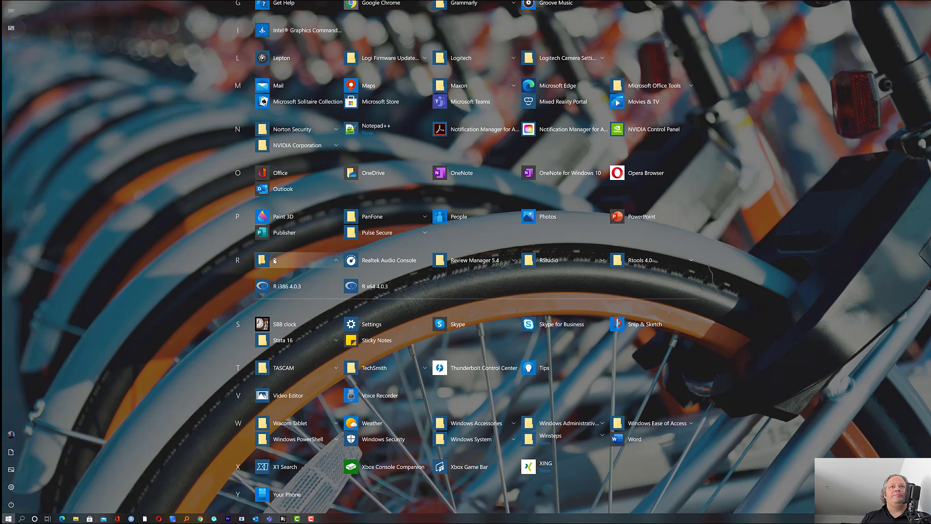
{"action": "right_click", "coordinate": [374, 288]}
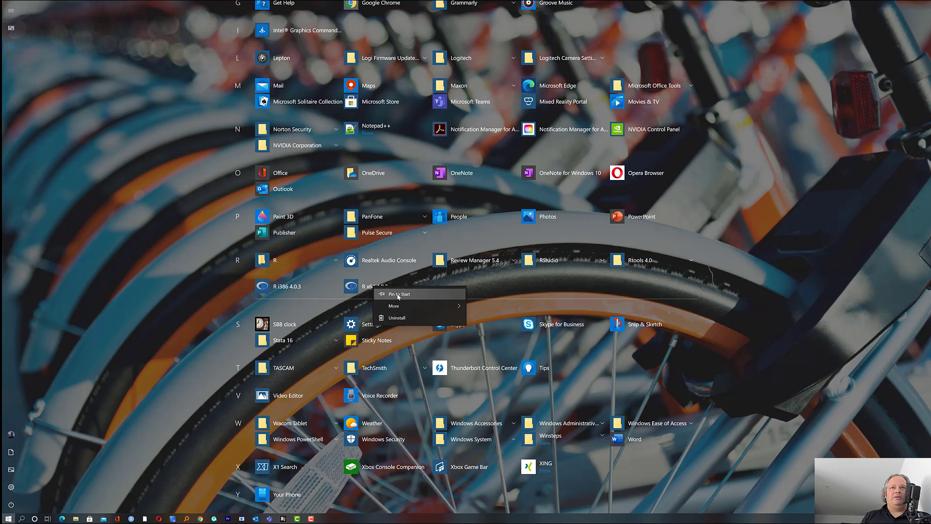
{"action": "left_click", "coordinate": [399, 295]}
Step: Pin R x64 4.0.3 to the taskbar and leave the app list
{"action": "right_click", "coordinate": [396, 290]}
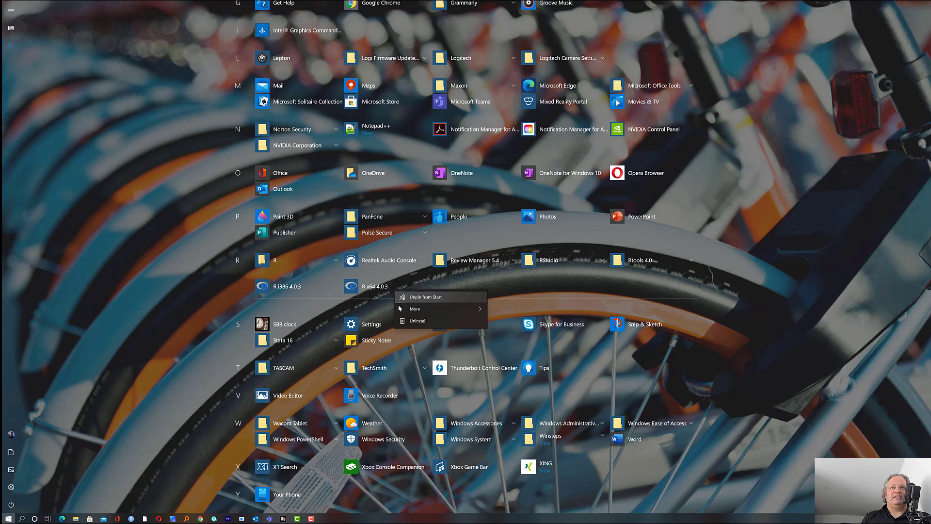
{"action": "mouse_move", "coordinate": [437, 309]}
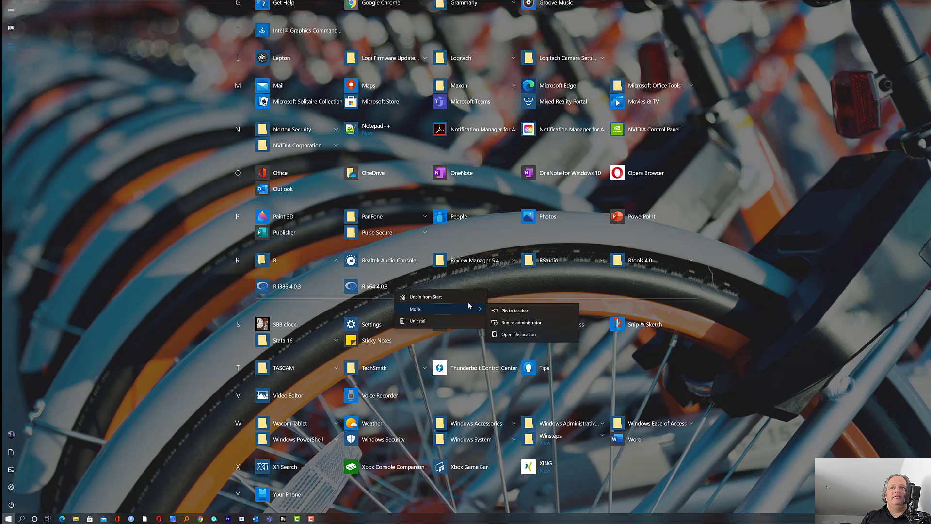
{"action": "left_click", "coordinate": [503, 312]}
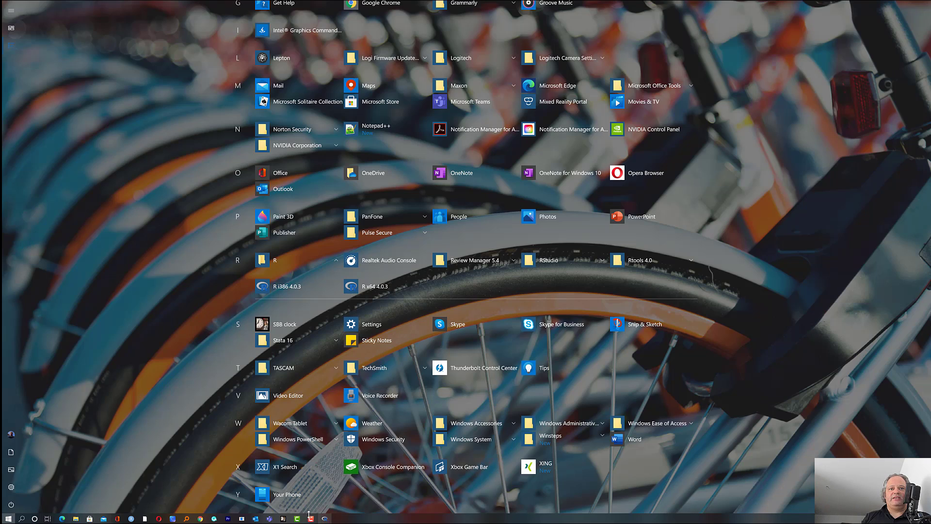
{"action": "left_click", "coordinate": [326, 519]}
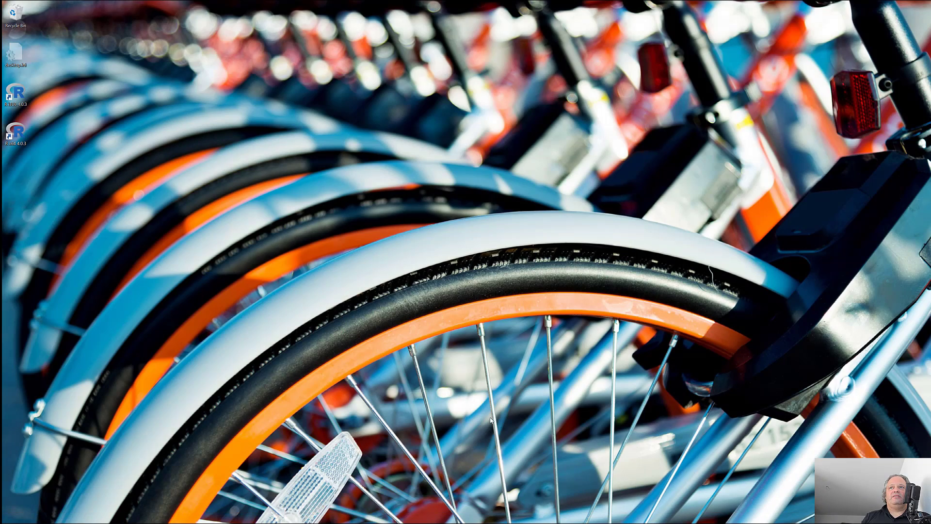
Step: Move the R x64 4.0.3 Start tile to below the RStudio tile group and launch R from it
{"action": "key", "text": "super"}
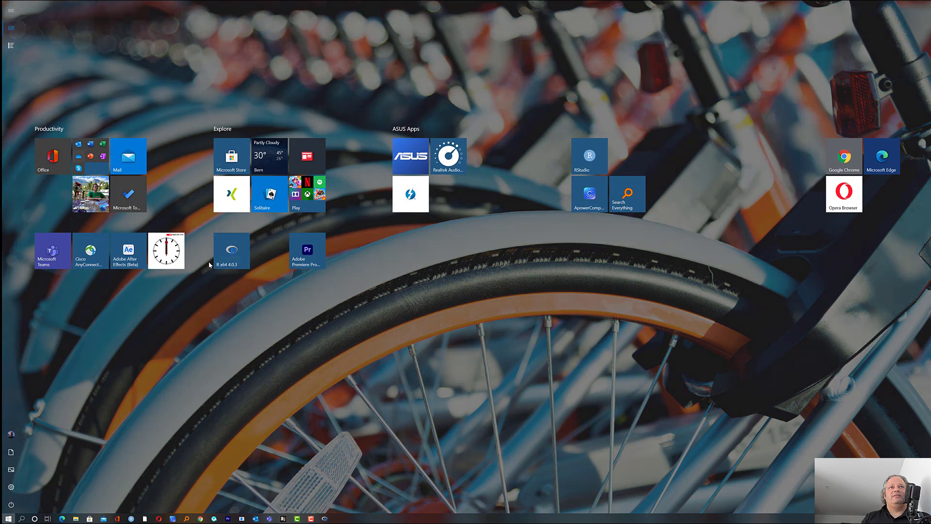
{"action": "left_click_drag", "start_coordinate": [222, 255], "coordinate": [606, 251]}
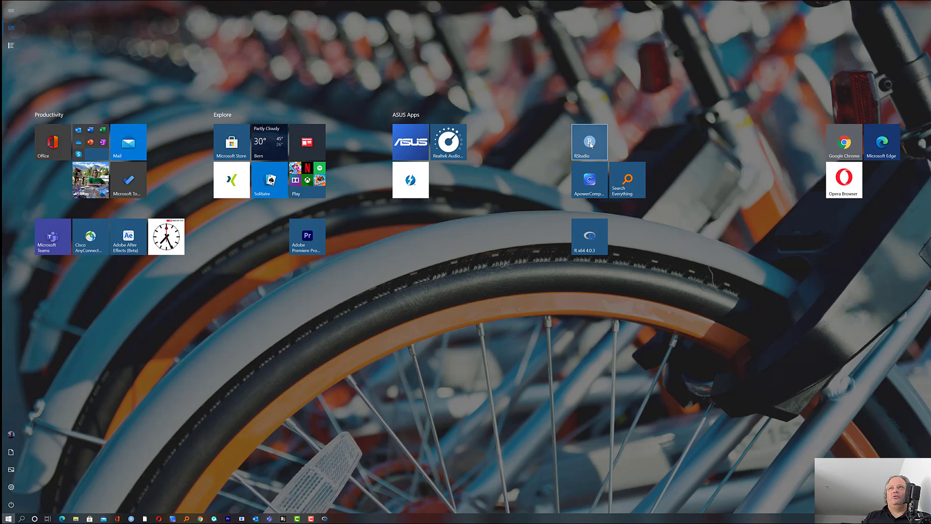
{"action": "left_click", "coordinate": [592, 240]}
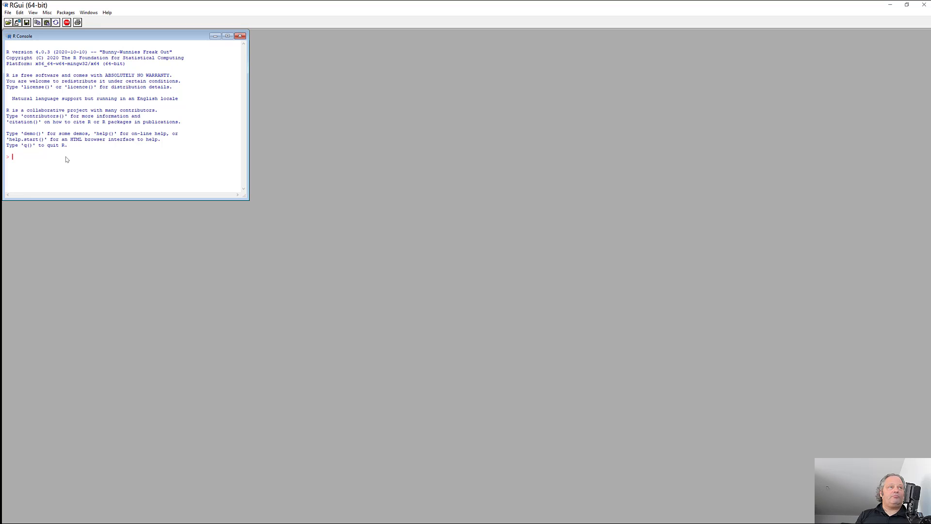
Step: Evaluate 4+3 in the R console
{"action": "type", "text": "q"}
{"action": "type", "text": "+3"}
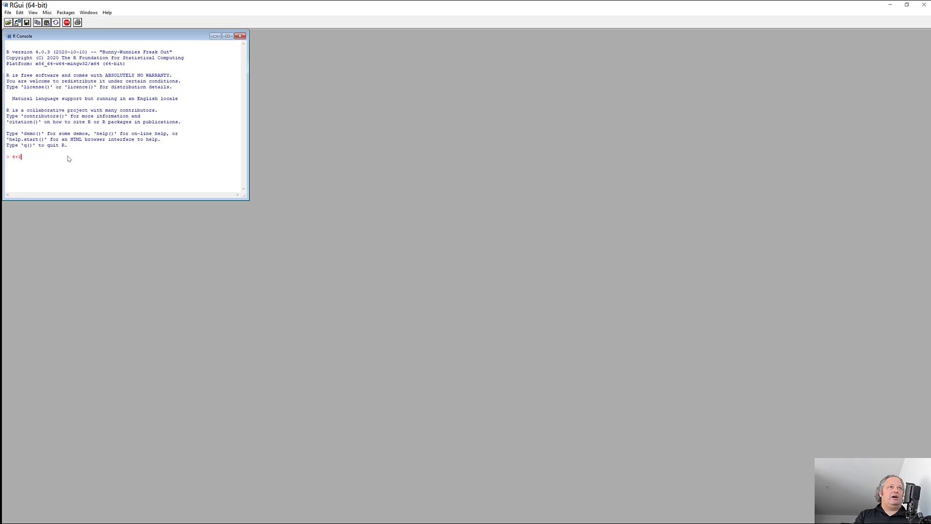
{"action": "key", "text": "Return"}
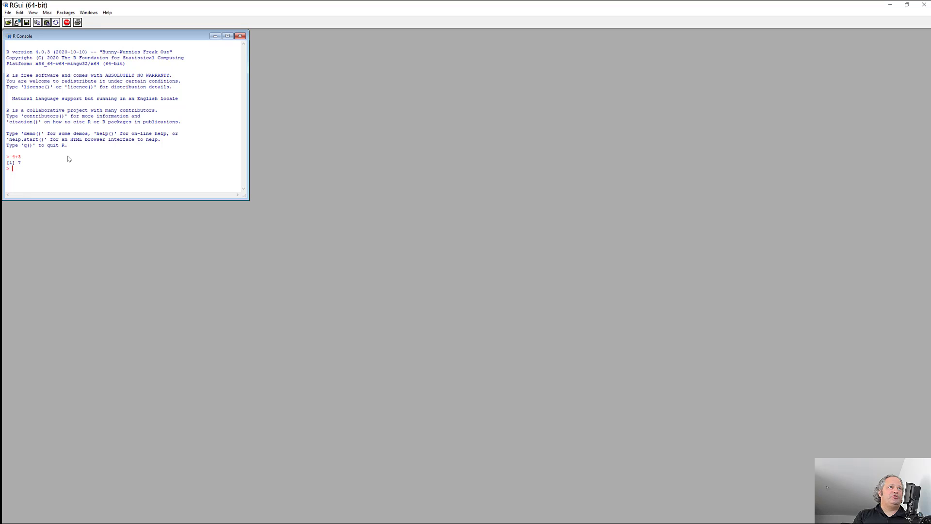
Step: Assign the sum 20+30+13 to a variable named food in the R console
{"action": "type", "text": "foody-"}
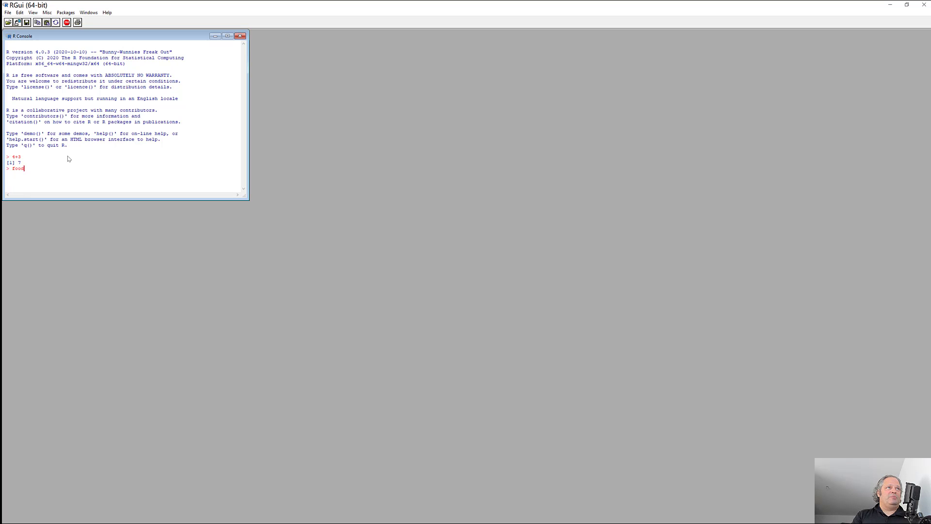
{"action": "key", "text": "BackSpace"}
{"action": "key", "text": "BackSpace"}
{"action": "type", "text": "=20+"}
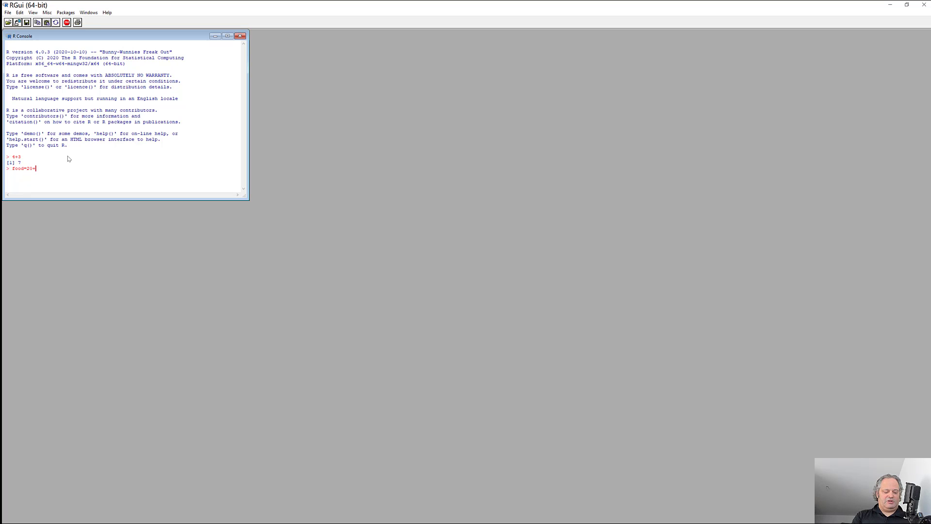
{"action": "type", "text": "30+13"}
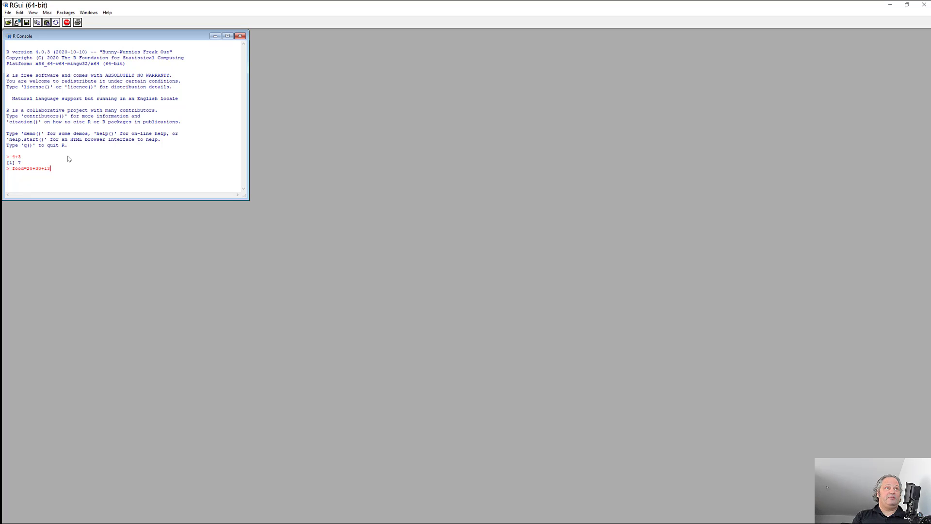
Step: Assign 60 to a variable named drinks
{"action": "type", "text": " > drin"}
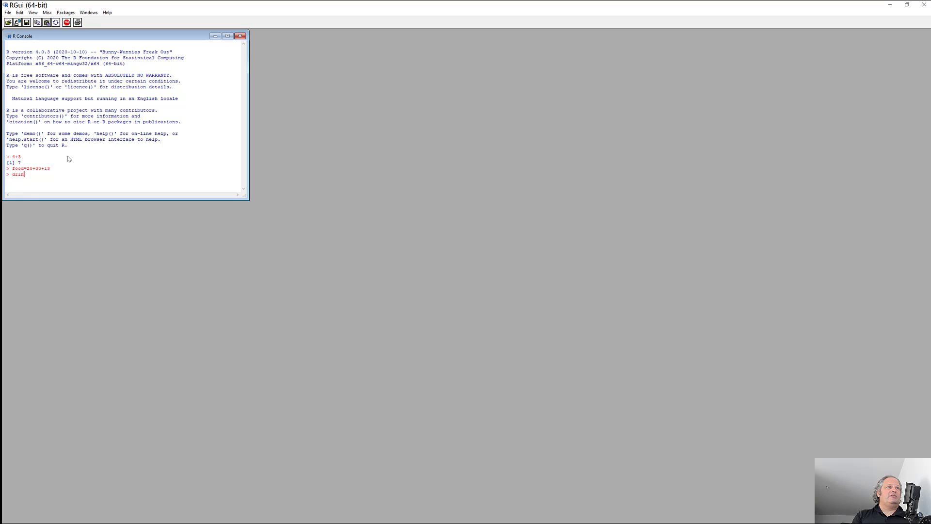
{"action": "type", "text": "ks"}
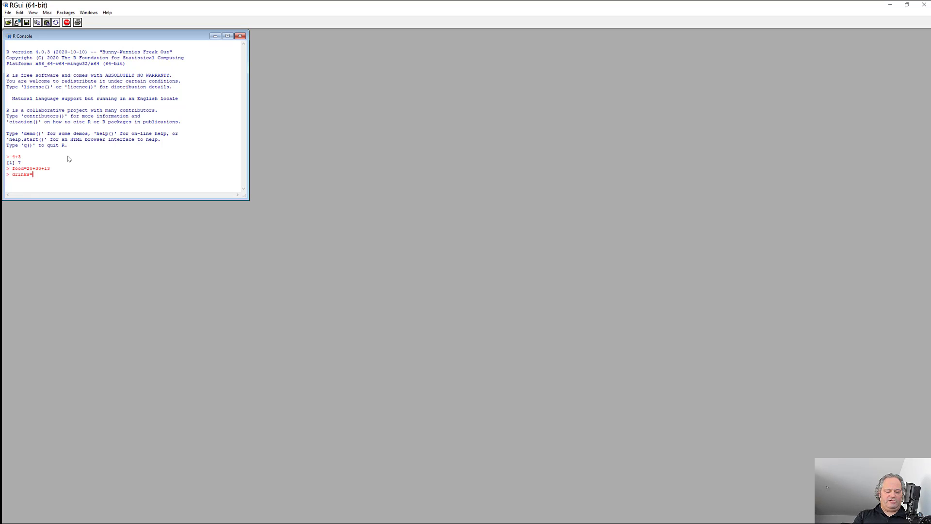
{"action": "type", "text": "=60 > "}
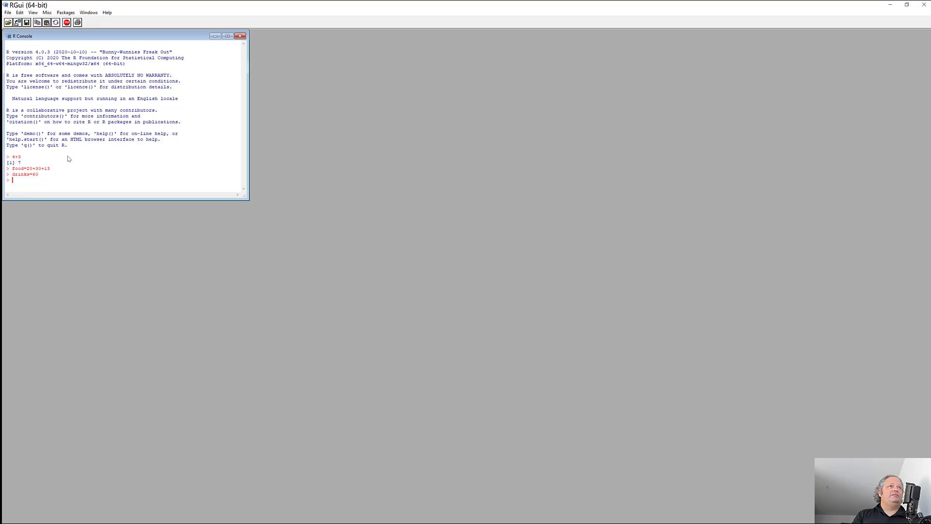
Step: Evaluate food + drinks in the console, and store the same sum in a variable named expenses
{"action": "type", "text": "food"}
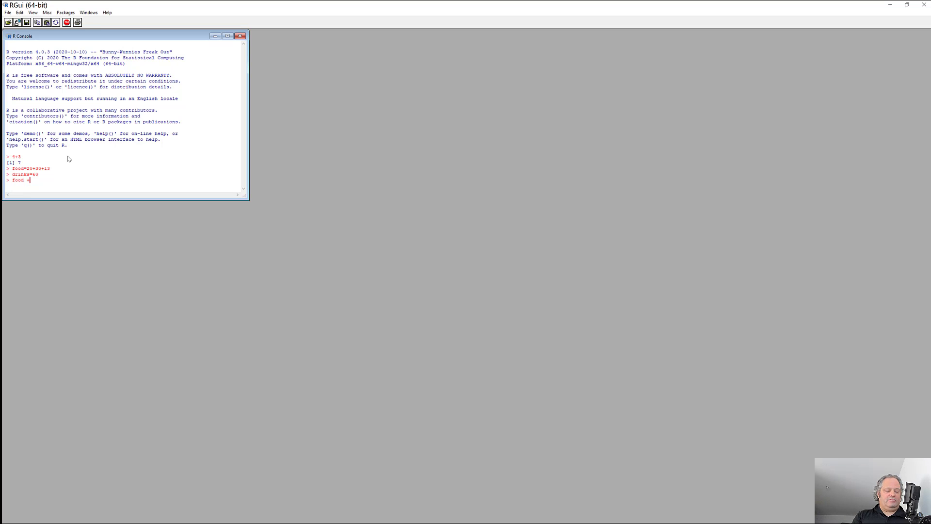
{"action": "type", "text": " + drin"}
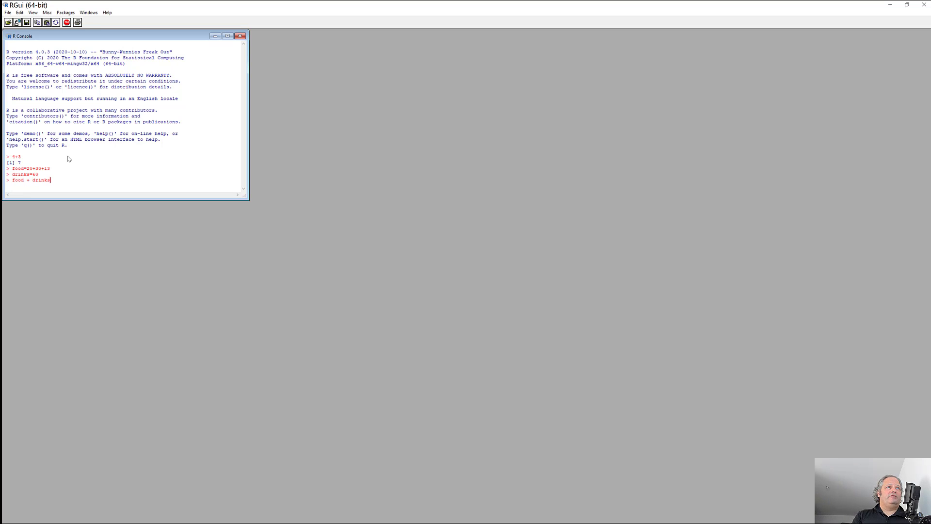
{"action": "type", "text": "ks"}
{"action": "key", "text": "Return"}
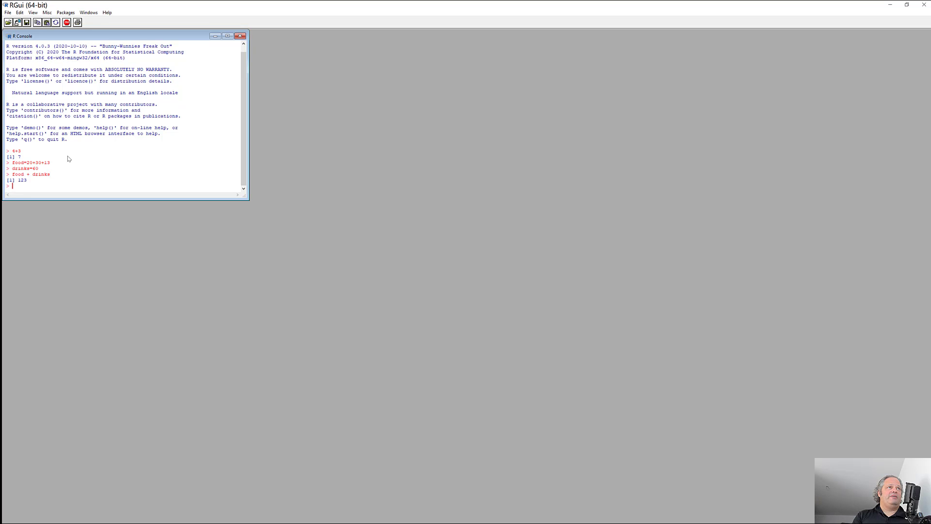
{"action": "type", "text": "expenses=food +drinks"}
{"action": "key", "text": "Return"}
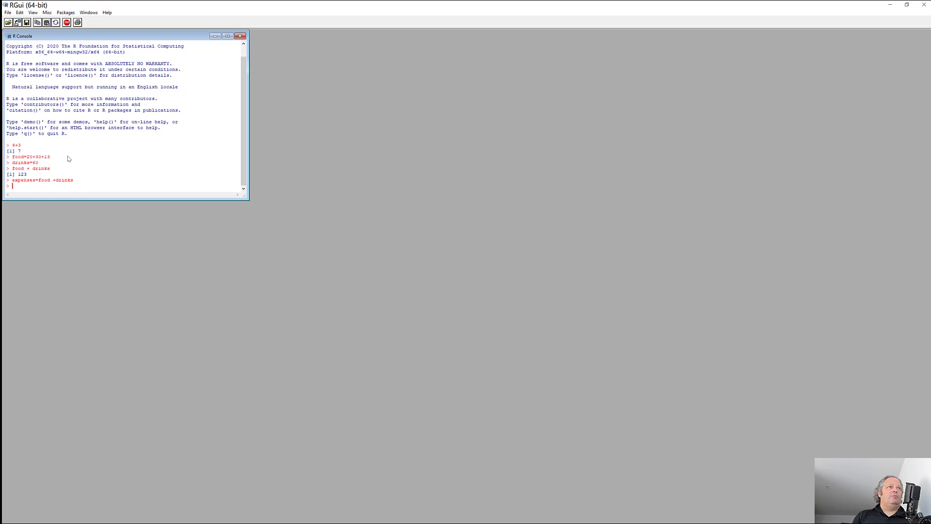
Step: Recall the previous expenses command, shorten it to expenses=food and run it
{"action": "key", "text": "Up"}
{"action": "key", "text": "Up"}
{"action": "key", "text": "Down"}
{"action": "key", "text": "BackSpace"}
{"action": "key", "text": "BackSpace"}
{"action": "key", "text": "BackSpace"}
{"action": "key", "text": "BackSpace"}
{"action": "key", "text": "BackSpace"}
{"action": "key", "text": "BackSpace"}
{"action": "key", "text": "BackSpace"}
{"action": "key", "text": "Return"}
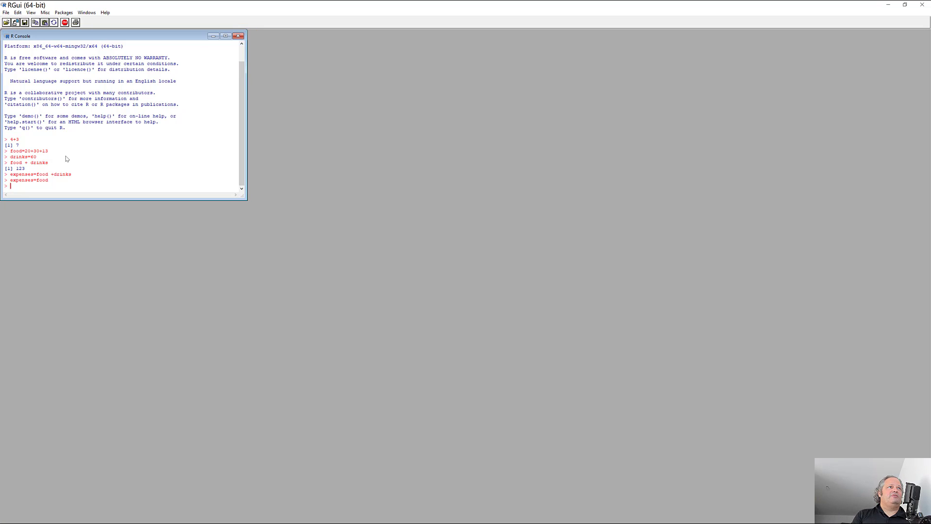
Step: Write the arrow assignment food <- 3 at the prompt as an example and clear it without running it
{"action": "type", "text": "food "}
{"action": "type", "text": "="}
{"action": "key", "text": "BackSpace"}
{"action": "key", "text": "BackSpace"}
{"action": "type", "text": "<- 3"}
{"action": "key", "text": "BackSpace"}
{"action": "key", "text": "BackSpace"}
{"action": "key", "text": "BackSpace"}
{"action": "key", "text": "BackSpace"}
{"action": "key", "text": "BackSpace"}
{"action": "key", "text": "BackSpace"}
{"action": "key", "text": "BackSpace"}
{"action": "key", "text": "BackSpace"}
{"action": "key", "text": "BackSpace"}
Step: Write the reversed assignment 3 -> food at the prompt and change it to 3 = food without running it
{"action": "type", "text": "3 -"}
{"action": "type", "text": ">"}
{"action": "type", "text": " food"}
{"action": "key", "text": "BackSpace"}
{"action": "key", "text": "BackSpace"}
{"action": "key", "text": "BackSpace"}
{"action": "key", "text": "BackSpace"}
{"action": "key", "text": "BackSpace"}
{"action": "key", "text": "BackSpace"}
{"action": "key", "text": "BackSpace"}
{"action": "type", "text": "= food"}
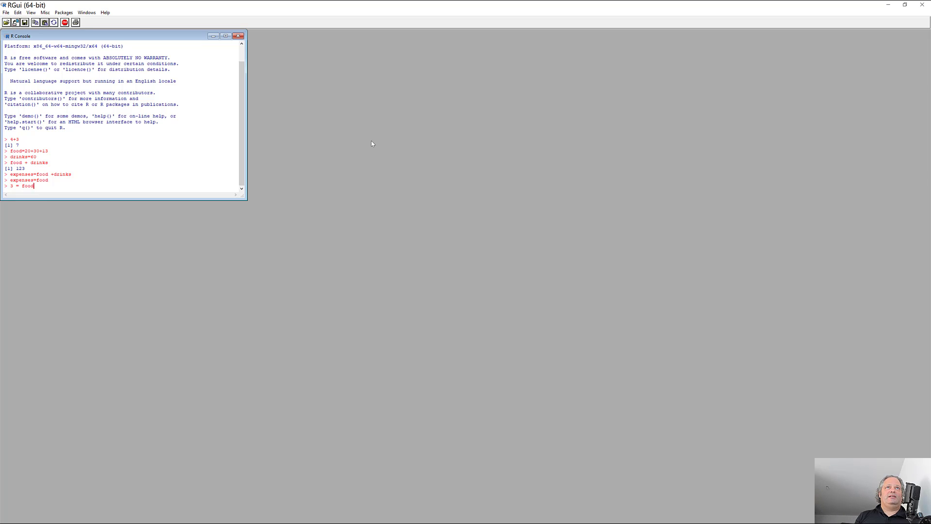
Step: Quit R without saving the workspace image
{"action": "left_click", "coordinate": [923, 5]}
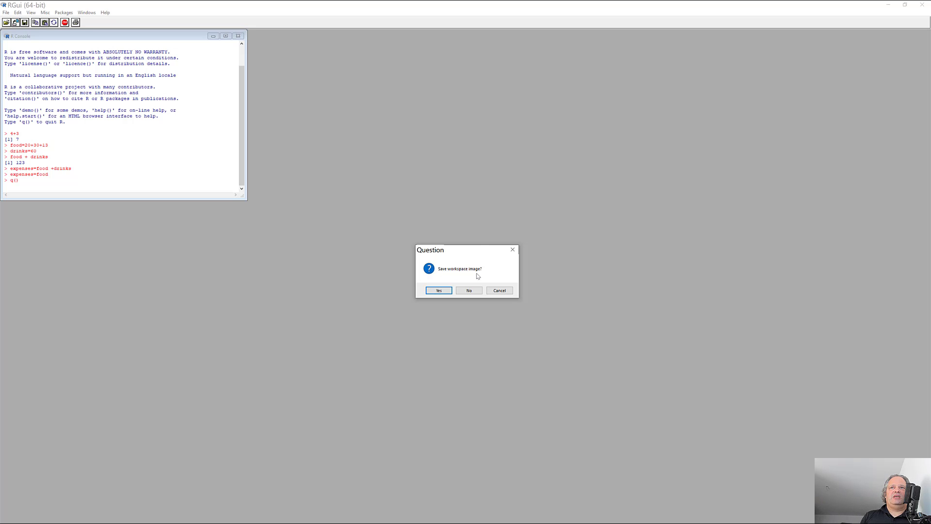
{"action": "left_click", "coordinate": [471, 290]}
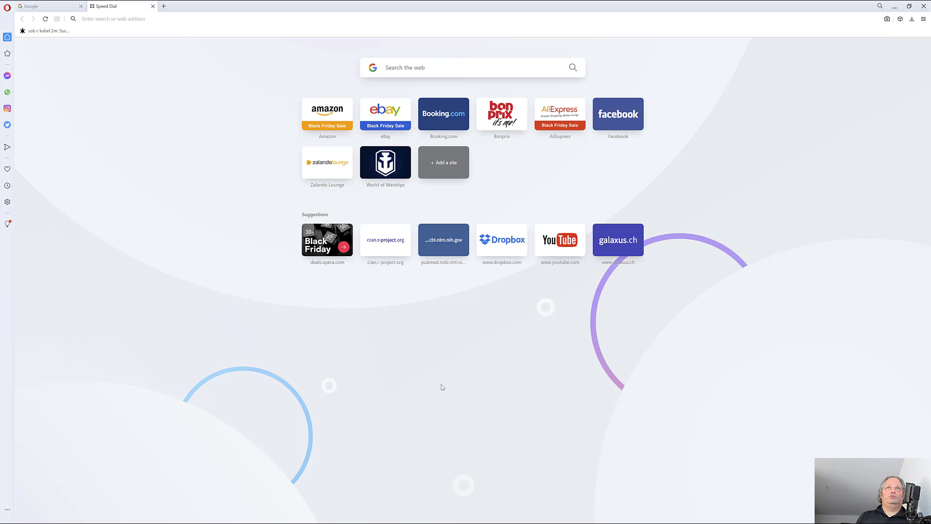
Step: Search the web for RStudio in the Opera browser and open the official rstudio.com site
{"action": "left_click", "coordinate": [413, 61]}
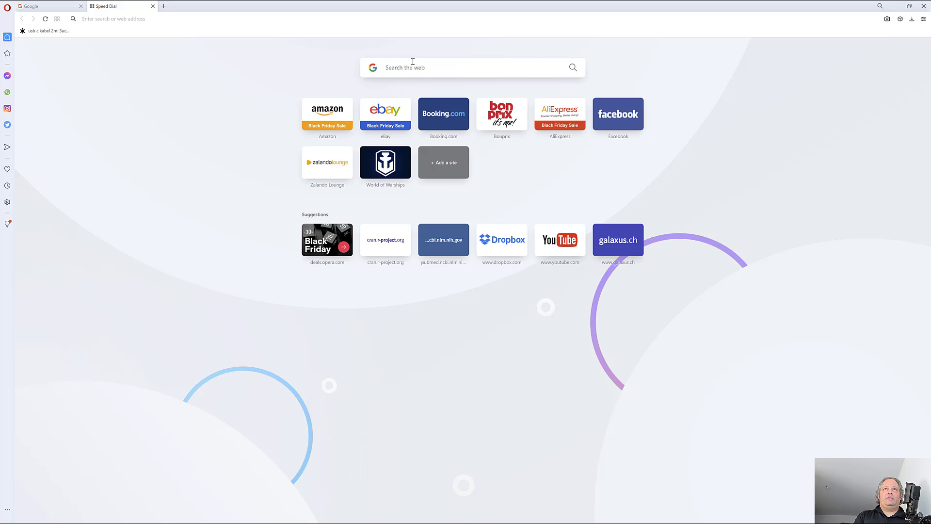
{"action": "type", "text": "RSTudio"}
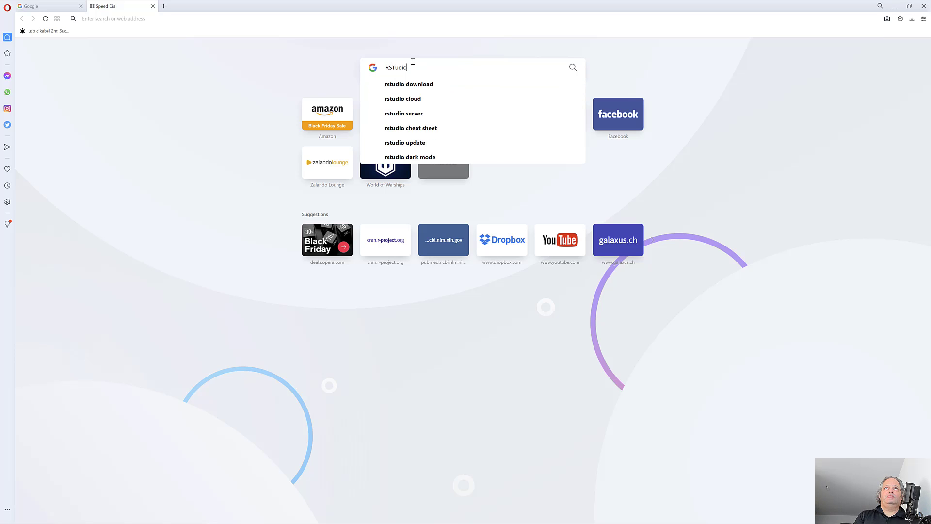
{"action": "key", "text": "Return"}
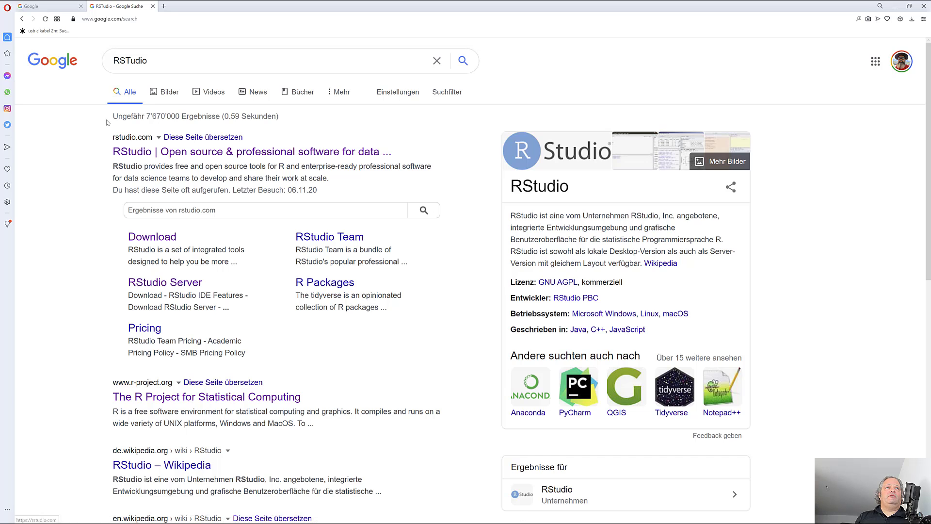
{"action": "left_click", "coordinate": [146, 152]}
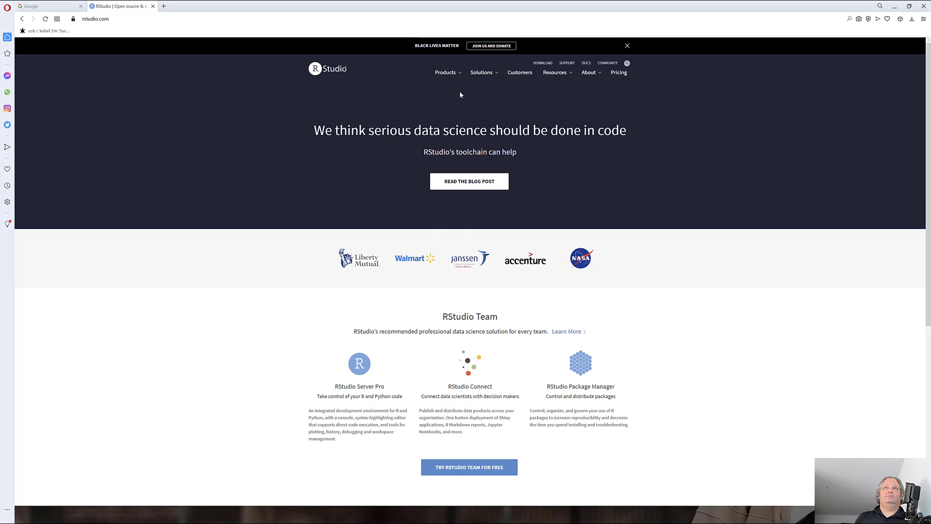
Step: Go to the RStudio product page and open the download page for the open source edition of RStudio Desktop
{"action": "mouse_move", "coordinate": [455, 76]}
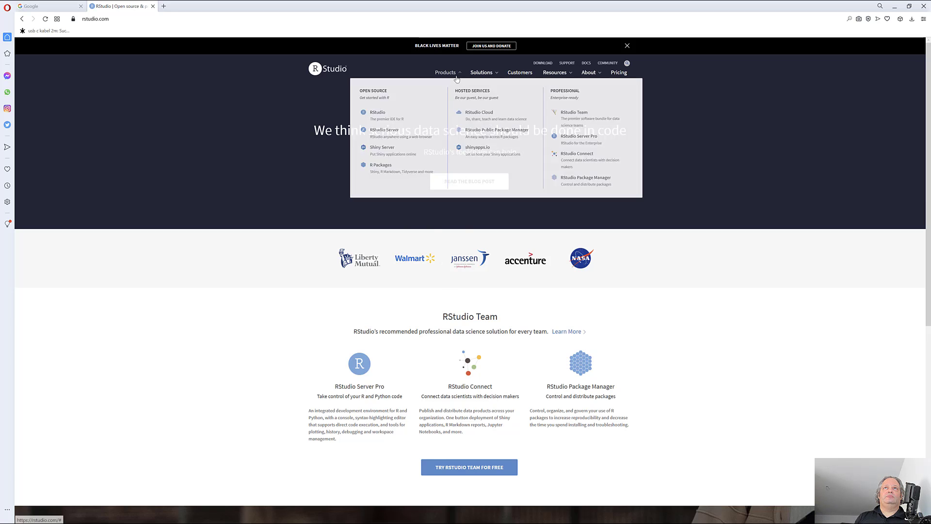
{"action": "left_click", "coordinate": [381, 118]}
{"action": "scroll", "coordinate": [406, 222], "scroll_direction": "down", "scroll_amount": 2}
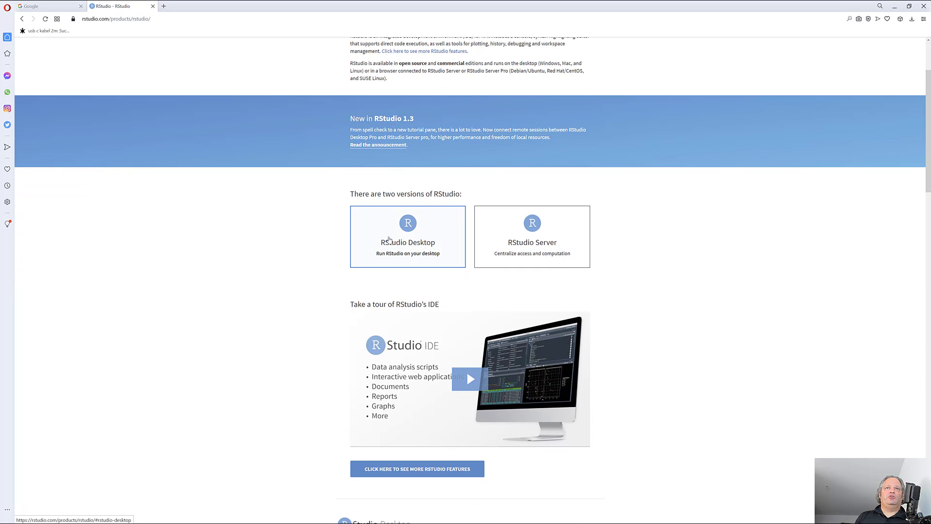
{"action": "left_click", "coordinate": [408, 226]}
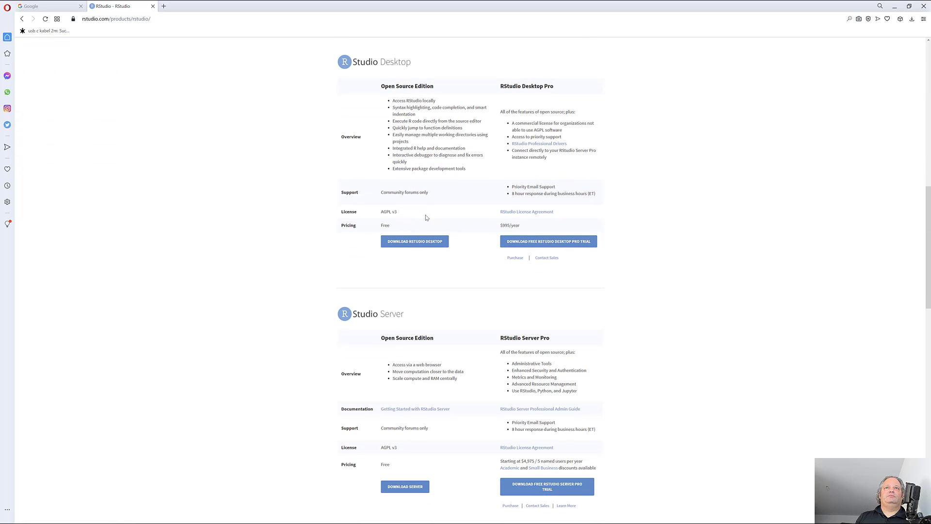
{"action": "left_click", "coordinate": [426, 245]}
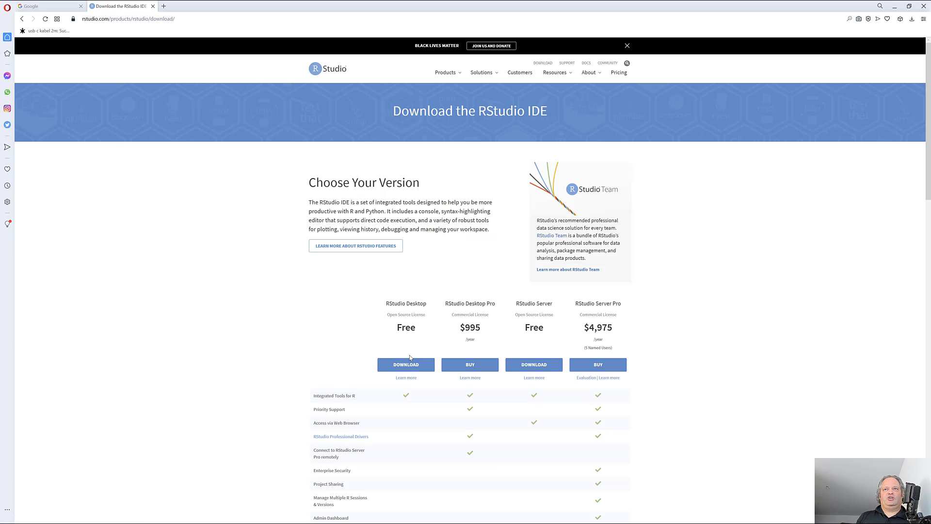
Step: Choose the free RStudio Desktop version and save the Windows installer RStudio-1.3.1093.exe to the Downloads folder
{"action": "scroll", "coordinate": [408, 345], "scroll_direction": "down", "scroll_amount": 1}
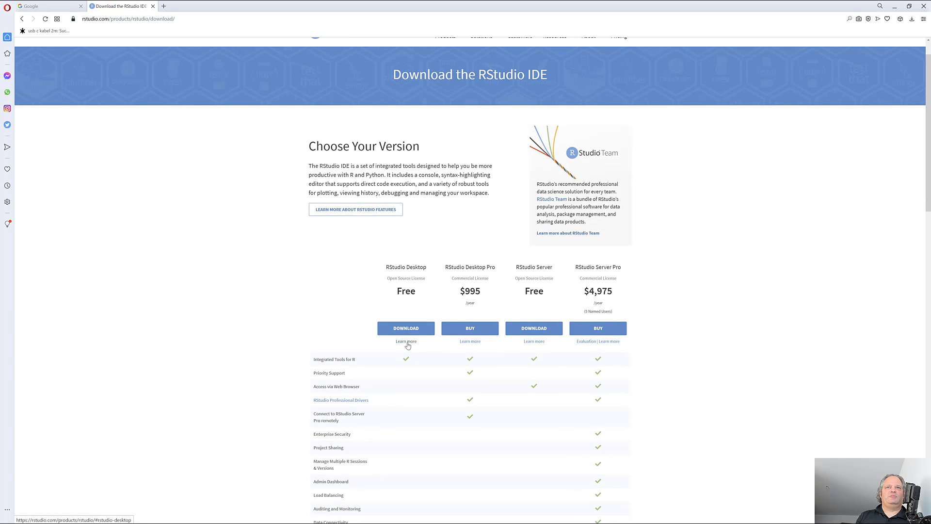
{"action": "left_click", "coordinate": [408, 333]}
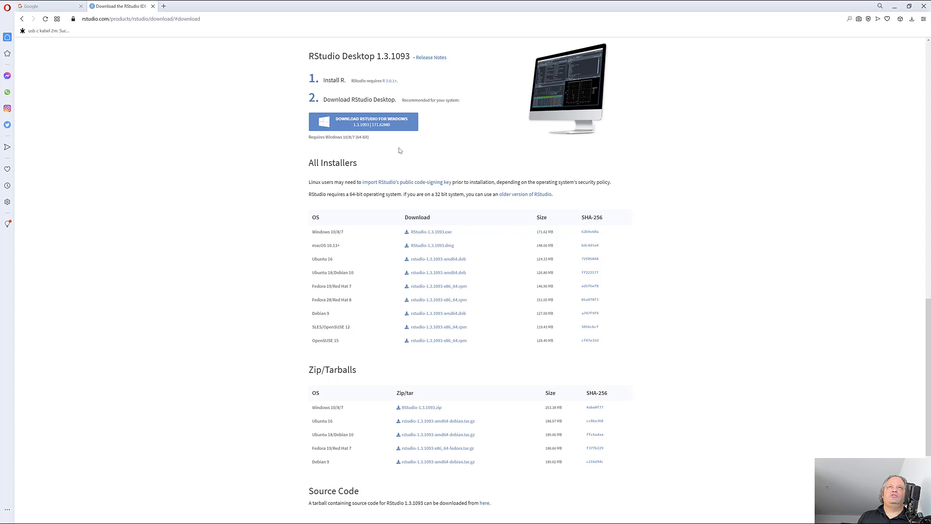
{"action": "left_click", "coordinate": [382, 126]}
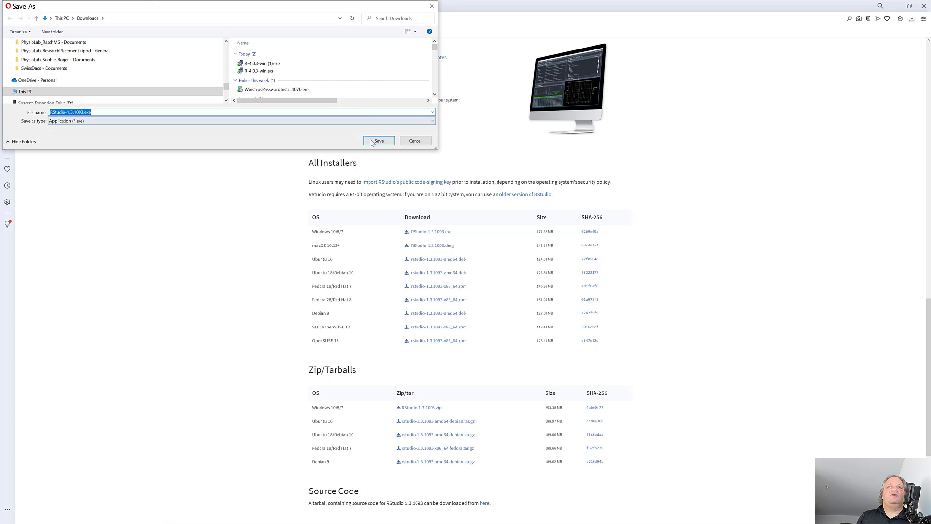
{"action": "left_click", "coordinate": [374, 142]}
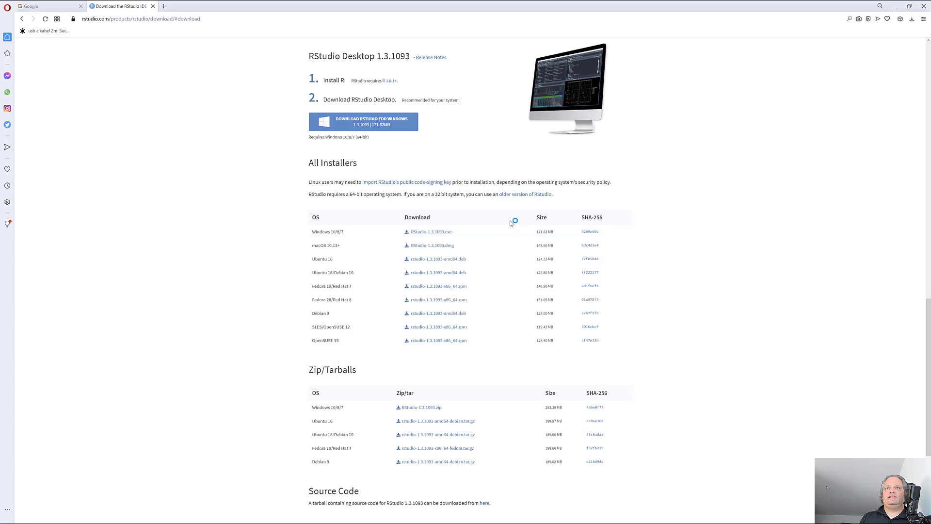
Step: Install RStudio in the default Program Files folder and finish the setup wizard
{"action": "left_click", "coordinate": [510, 325]}
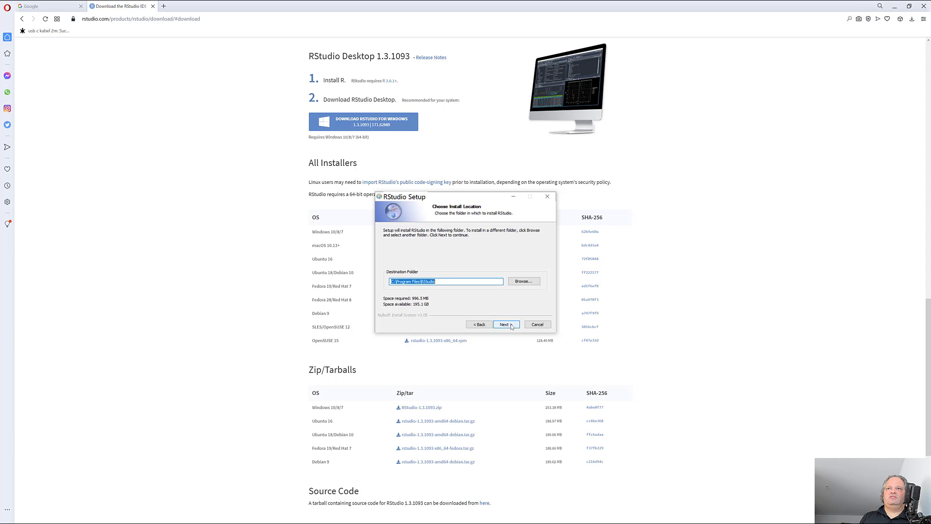
{"action": "left_click", "coordinate": [506, 324]}
{"action": "left_click", "coordinate": [506, 324]}
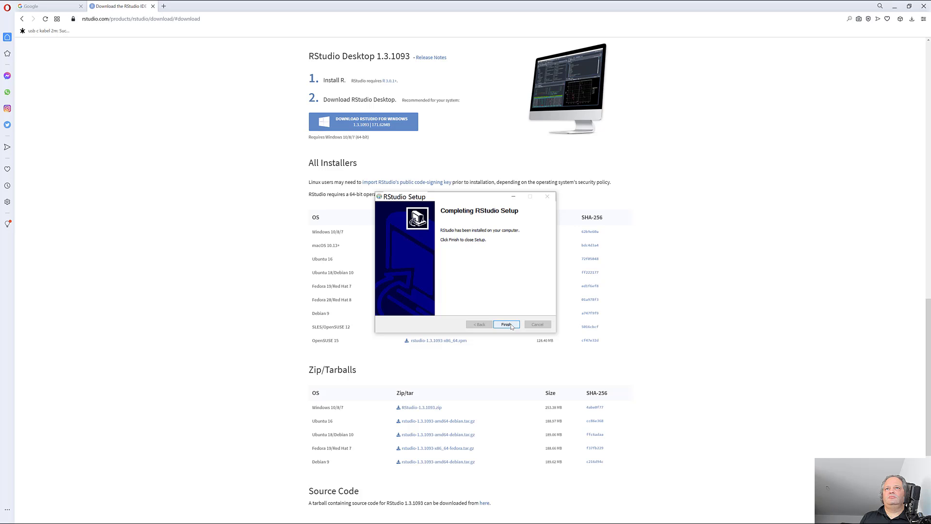
{"action": "left_click", "coordinate": [506, 325]}
Step: Find the second RStudio entry in the RStudio folder of all installed apps and pin it to Start
{"action": "key", "text": "super"}
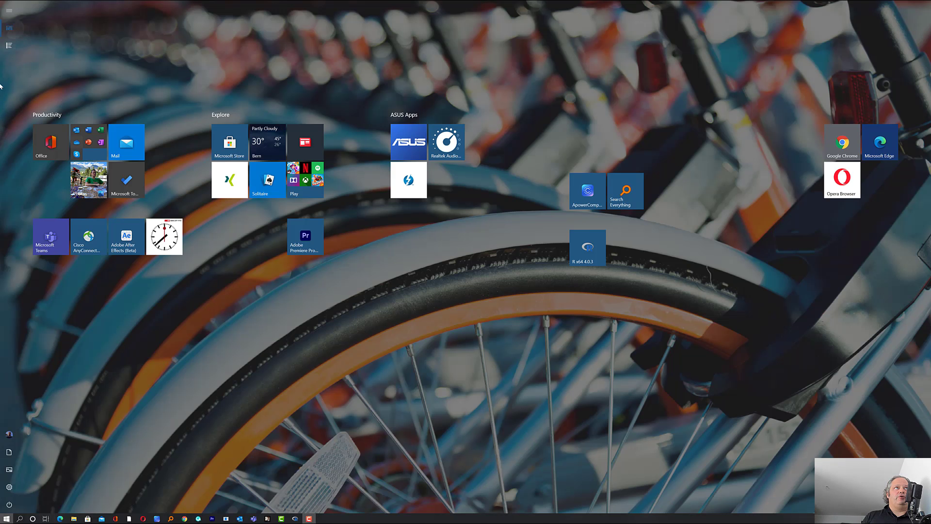
{"action": "left_click", "coordinate": [9, 45]}
{"action": "scroll", "coordinate": [231, 287], "scroll_direction": "down", "scroll_amount": 5}
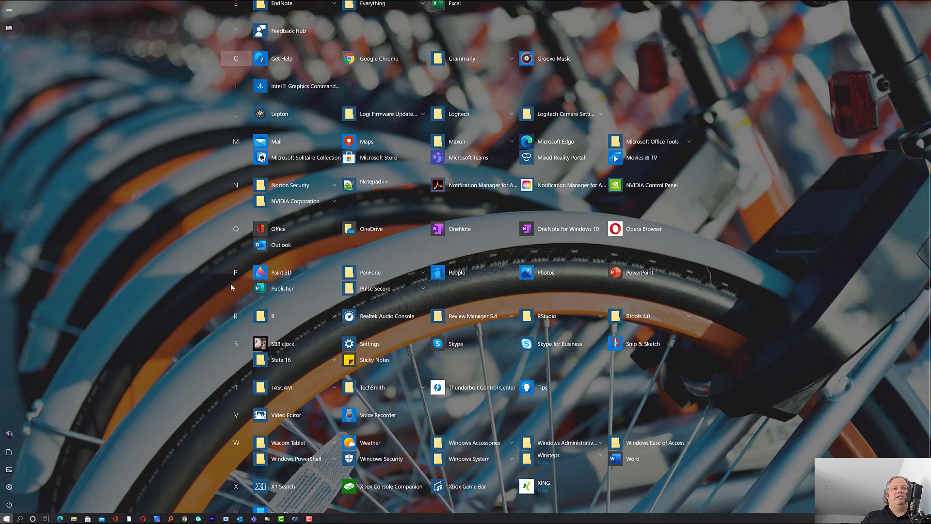
{"action": "scroll", "coordinate": [231, 287], "scroll_direction": "down", "scroll_amount": 2}
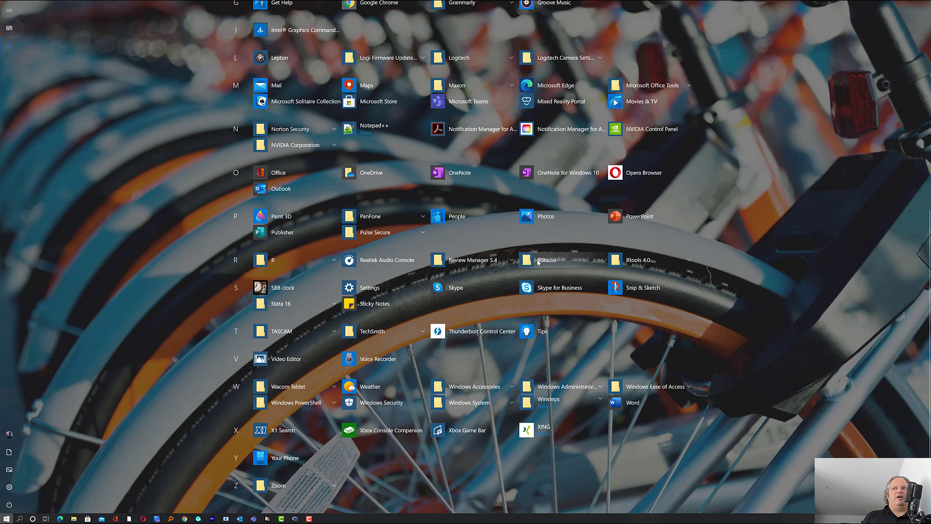
{"action": "left_click", "coordinate": [539, 262]}
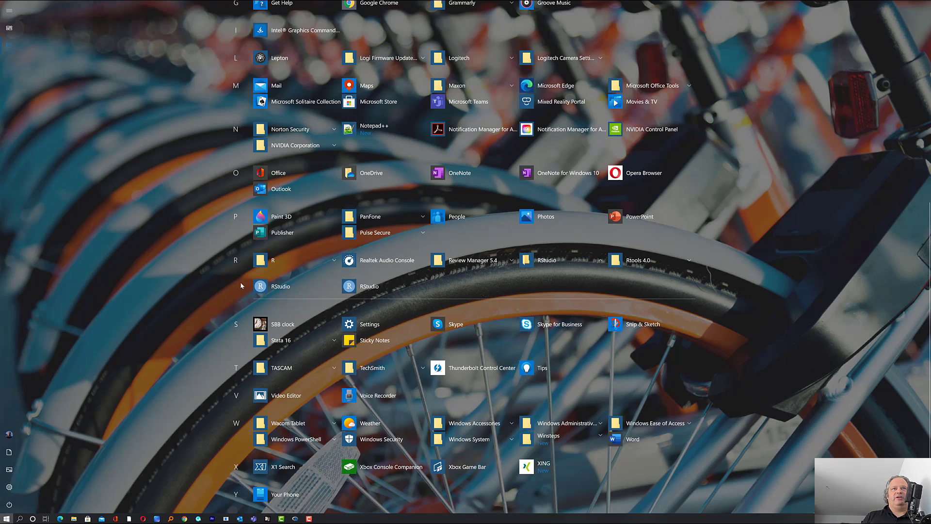
{"action": "right_click", "coordinate": [365, 287]}
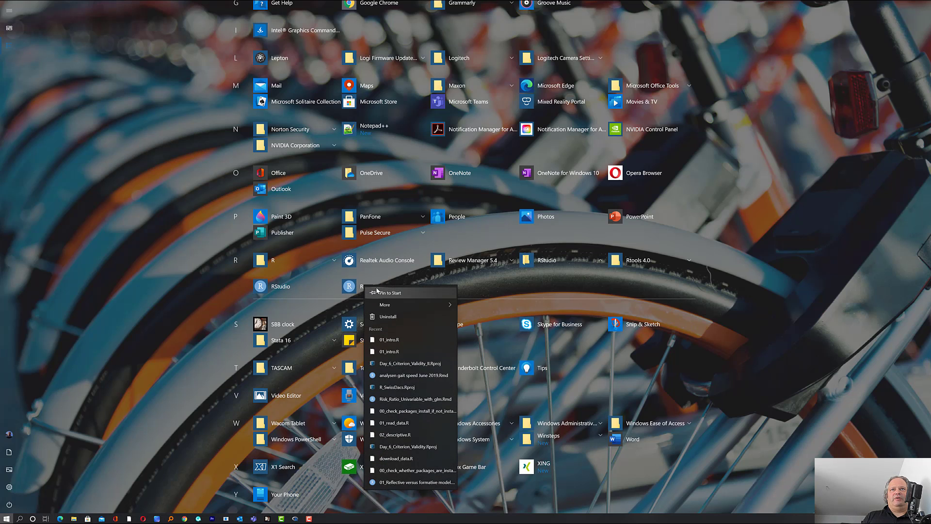
{"action": "left_click", "coordinate": [391, 293]}
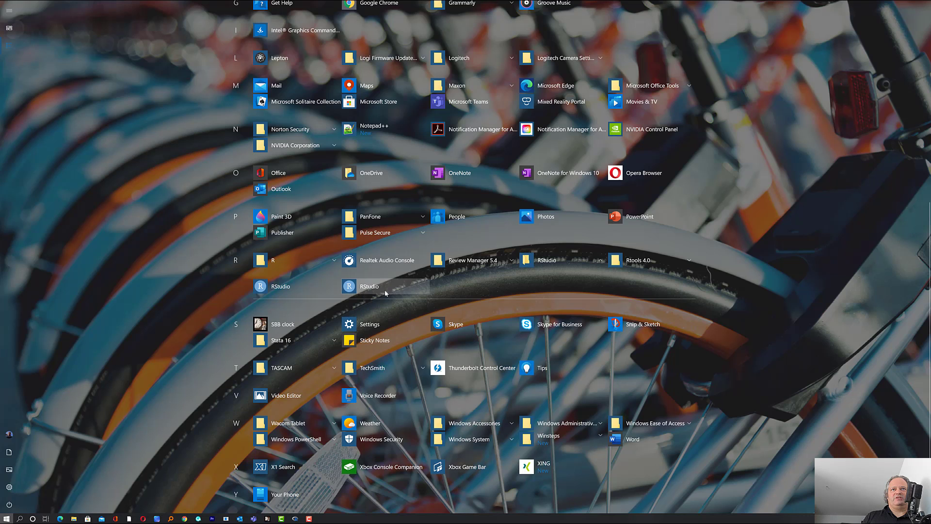
Step: Pin the second RStudio entry from the list of all apps to the taskbar
{"action": "right_click", "coordinate": [371, 288]}
{"action": "mouse_move", "coordinate": [411, 306]}
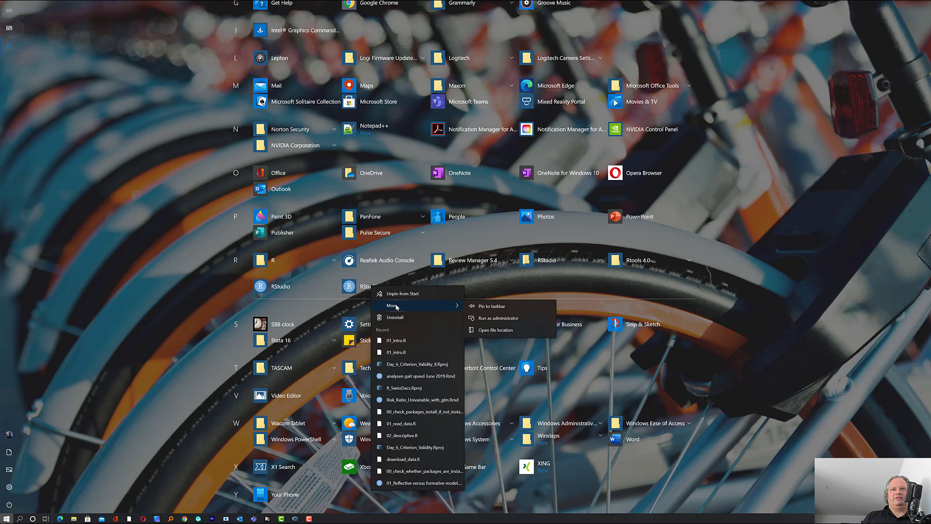
{"action": "left_click", "coordinate": [492, 311]}
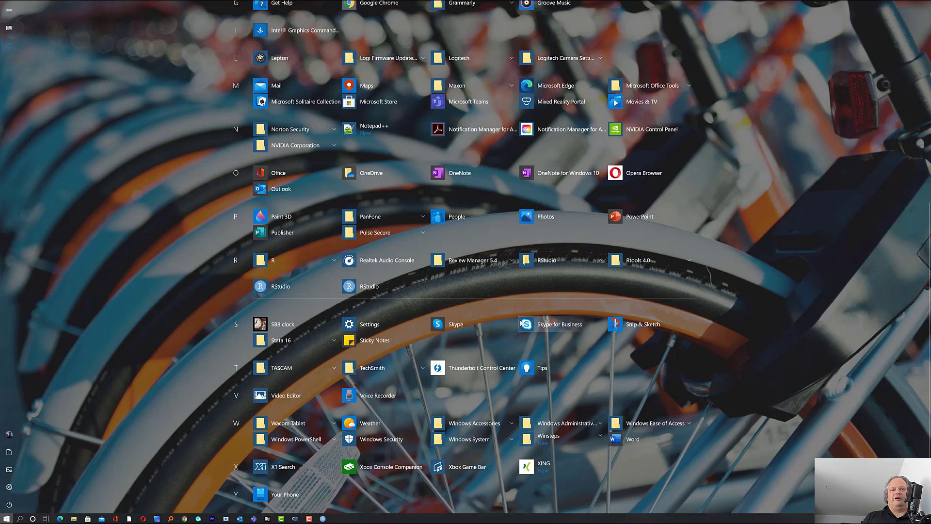
Step: Move the RStudio tile on Start beside the R x64 4.0.3 tile and launch RStudio from it
{"action": "key", "text": "super"}
{"action": "key", "text": "super"}
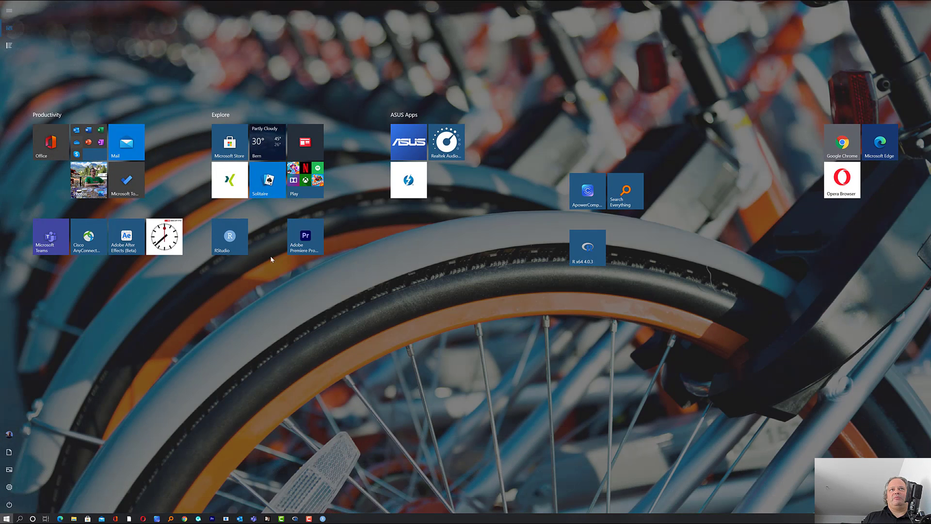
{"action": "left_click_drag", "start_coordinate": [234, 248], "coordinate": [619, 236]}
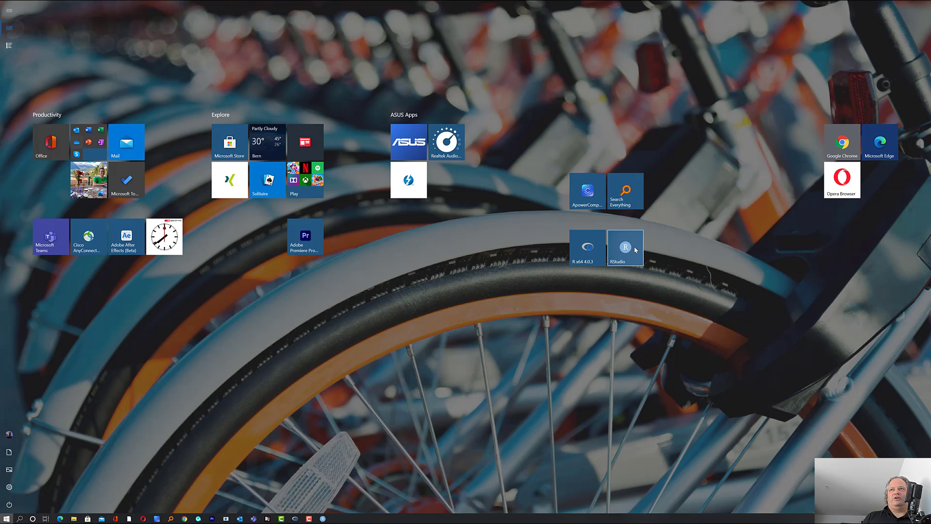
{"action": "left_click", "coordinate": [635, 249]}
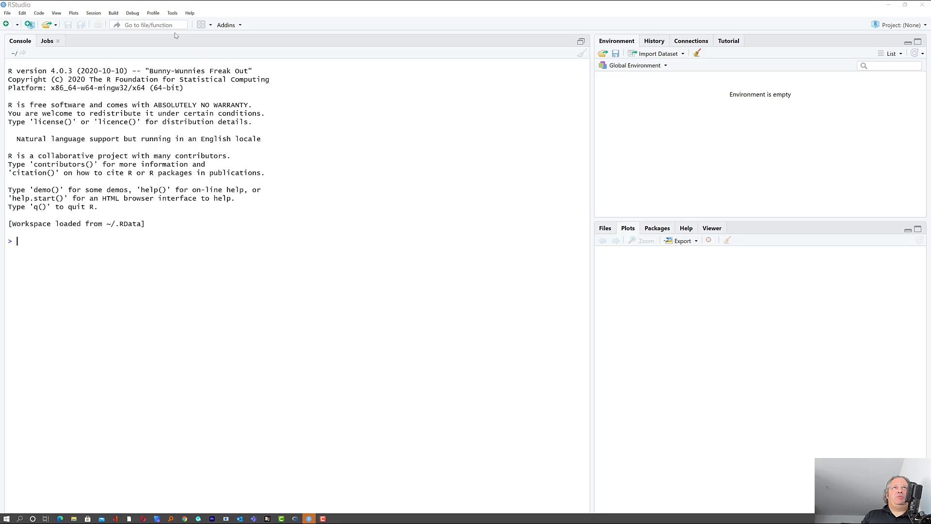
Step: In the global options, set saving the workspace to .RData on exit to Never
{"action": "left_click", "coordinate": [173, 14]}
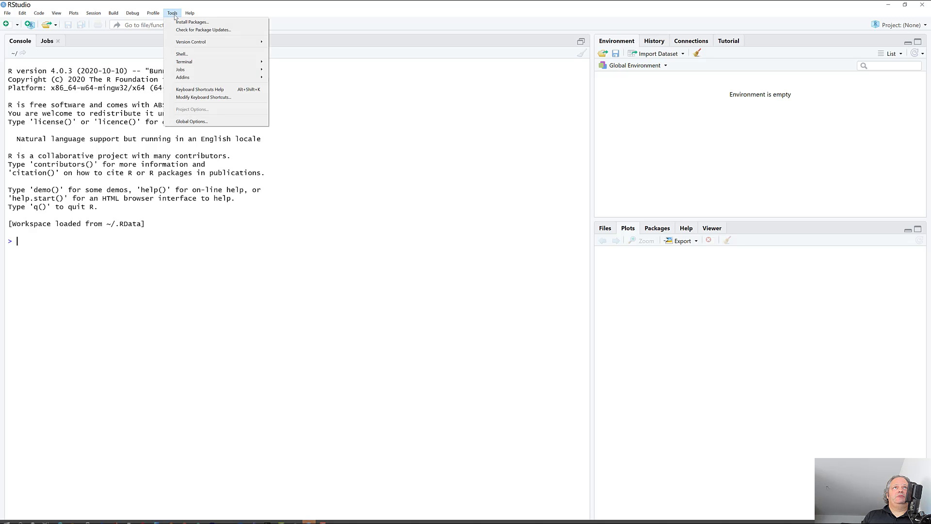
{"action": "left_click", "coordinate": [194, 121]}
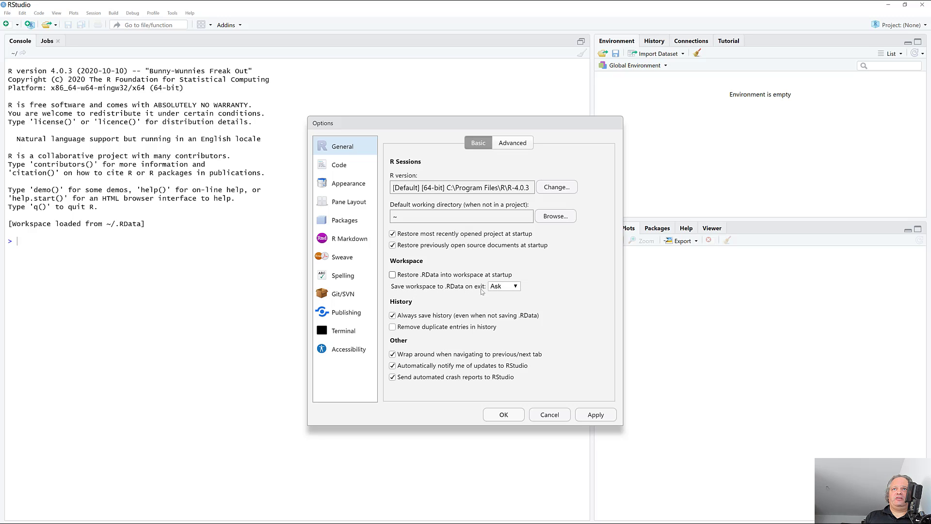
{"action": "left_click", "coordinate": [503, 287]}
{"action": "left_click", "coordinate": [505, 303]}
Step: Set the default text encoding for saving code files to UTF-8, then apply and close the options
{"action": "left_click", "coordinate": [340, 167]}
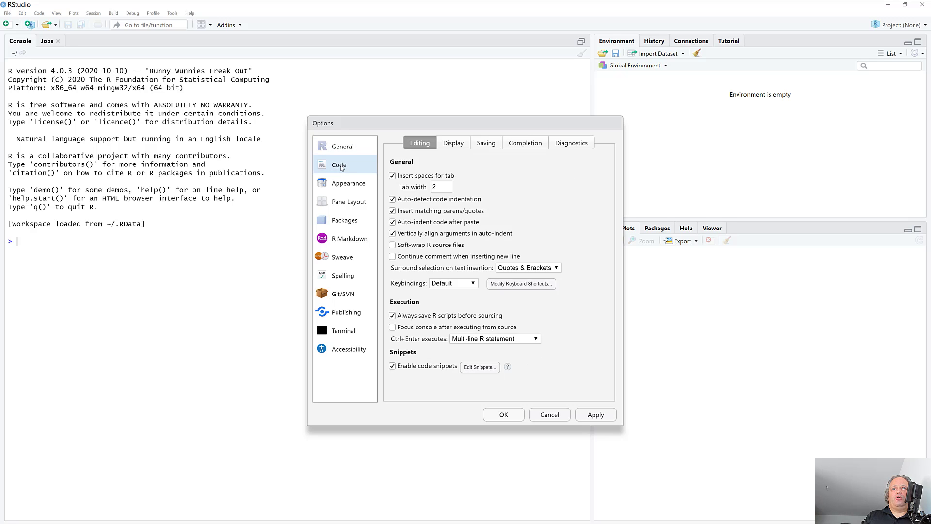
{"action": "left_click", "coordinate": [486, 145]}
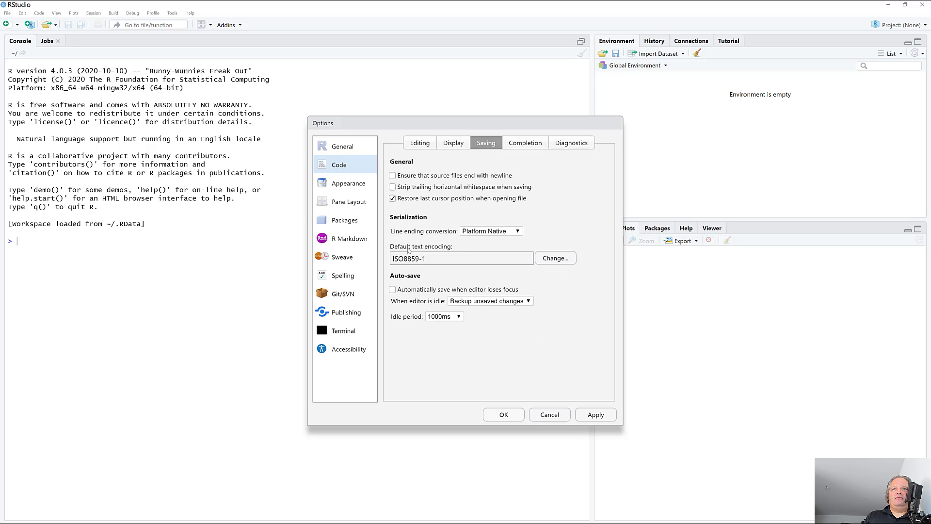
{"action": "left_click", "coordinate": [557, 259]}
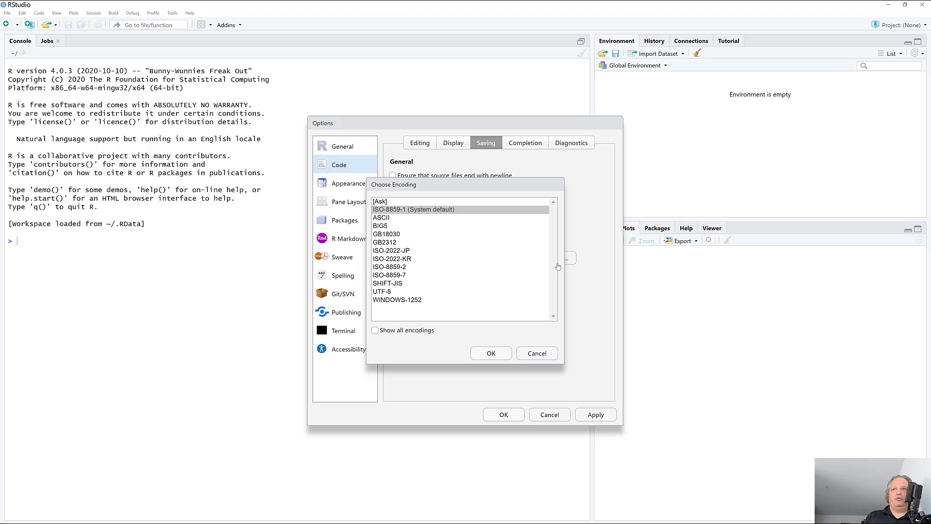
{"action": "left_click", "coordinate": [391, 292]}
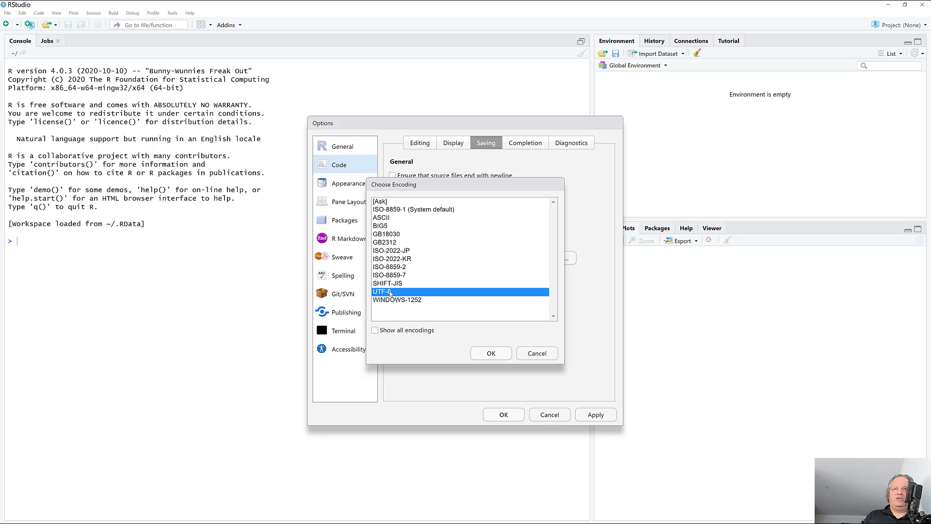
{"action": "left_click", "coordinate": [491, 355]}
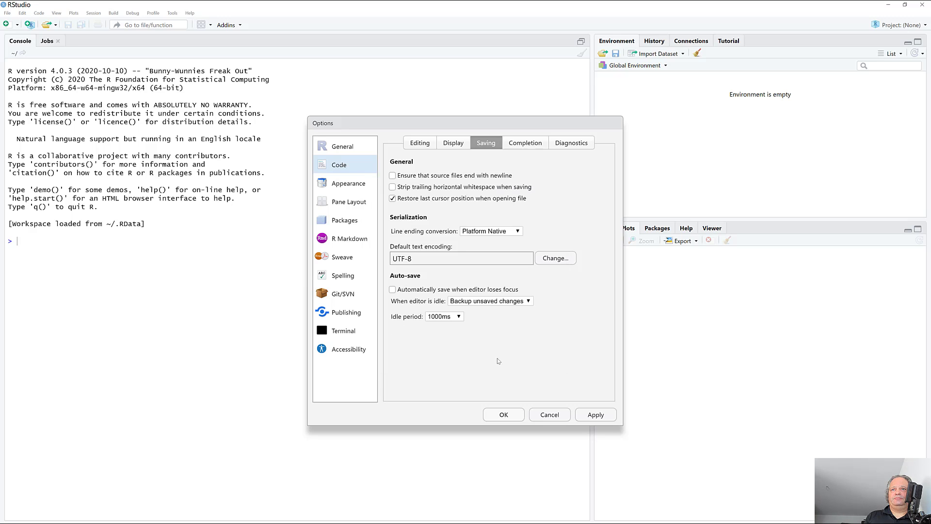
{"action": "left_click", "coordinate": [597, 420]}
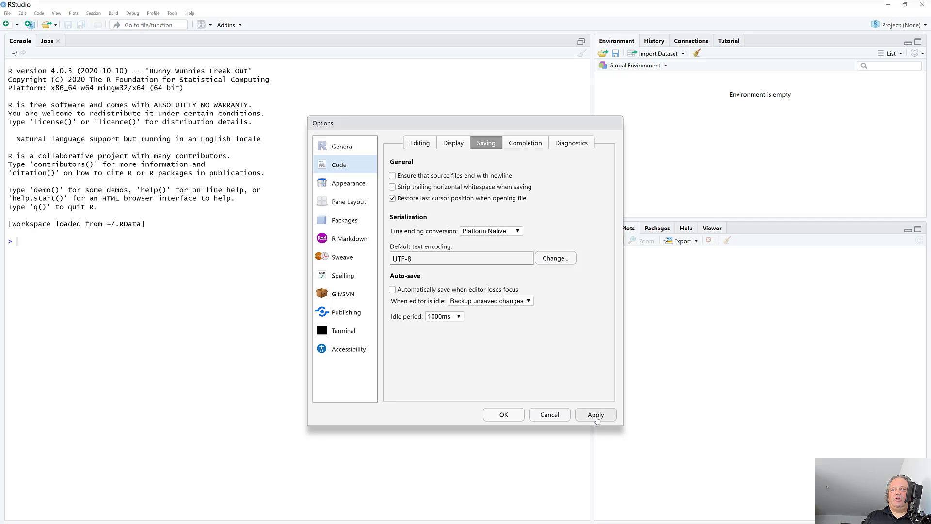
{"action": "left_click", "coordinate": [504, 415]}
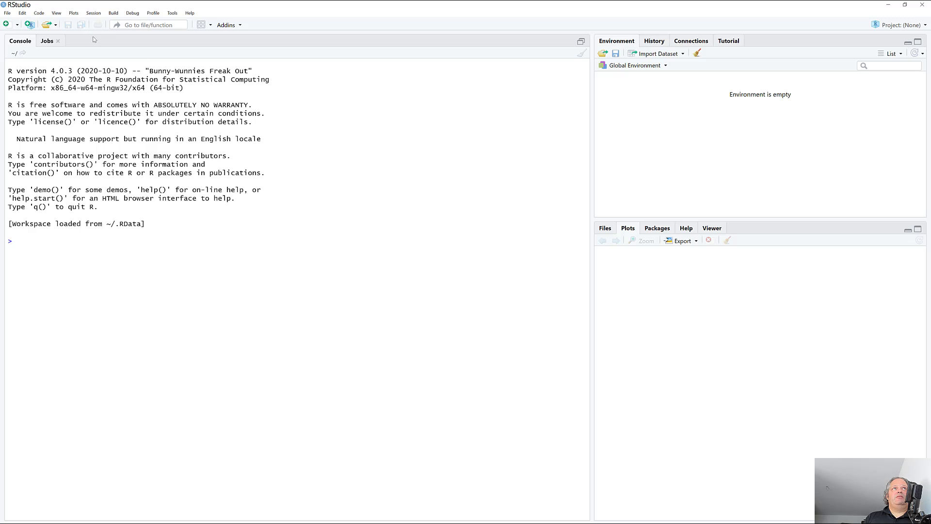
Step: Enlarge the RStudio interface by two zoom levels
{"action": "left_click", "coordinate": [57, 14]}
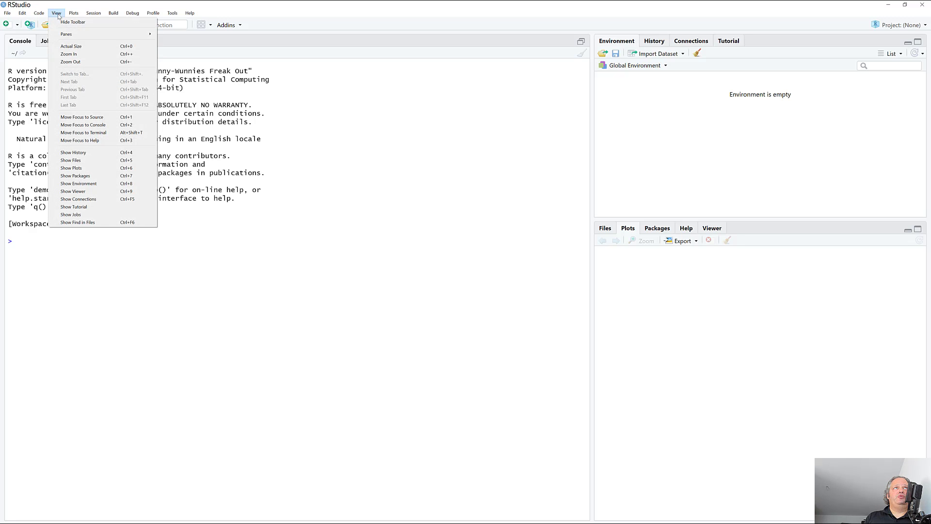
{"action": "left_click", "coordinate": [68, 54]}
{"action": "left_click", "coordinate": [57, 13]}
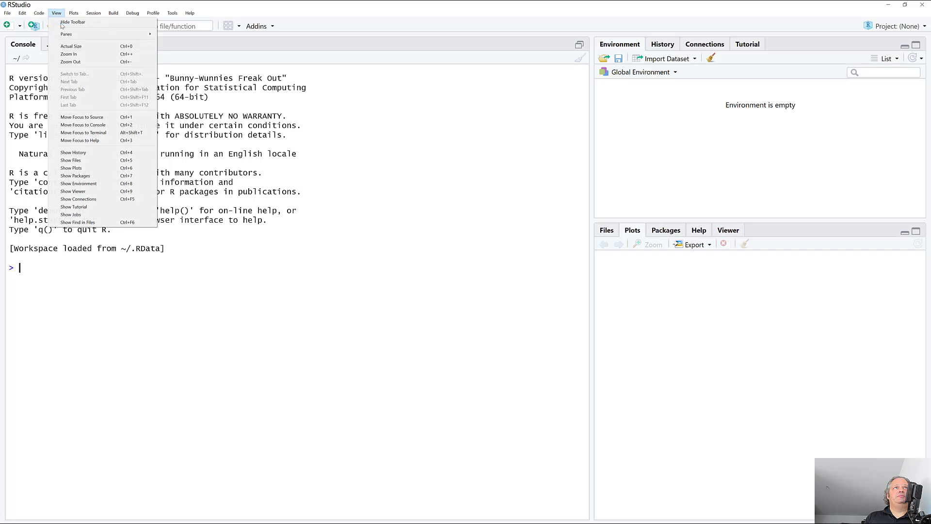
{"action": "left_click", "coordinate": [68, 52]}
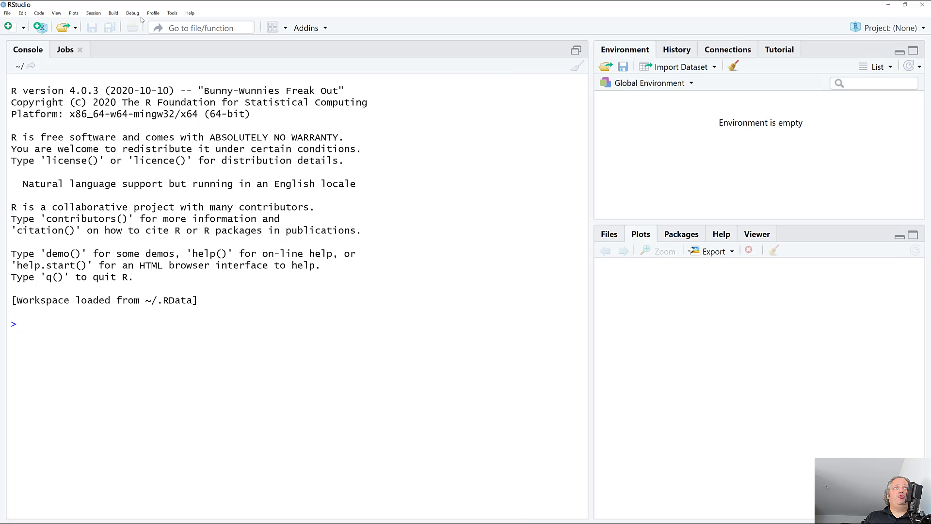
Step: Set the editor font size to 12 in the global appearance options and keep the Modern RStudio theme
{"action": "left_click", "coordinate": [173, 14]}
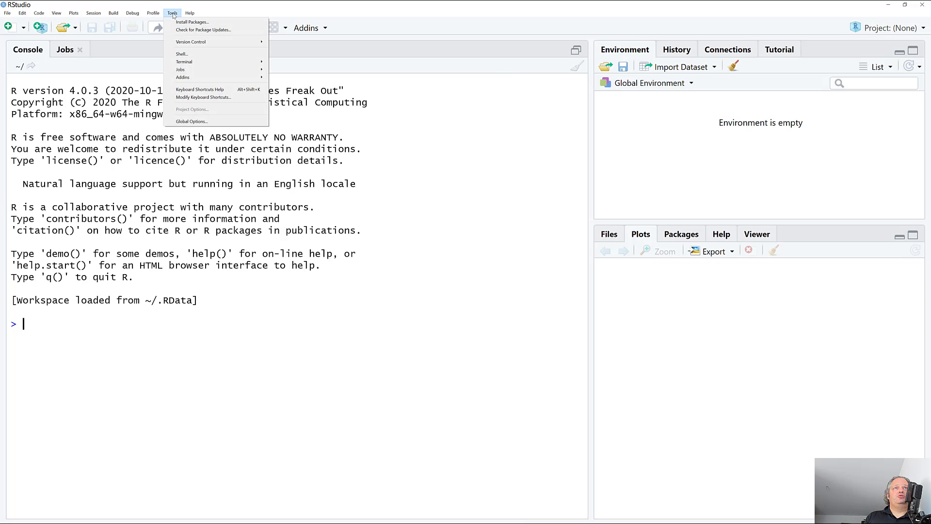
{"action": "left_click", "coordinate": [192, 122]}
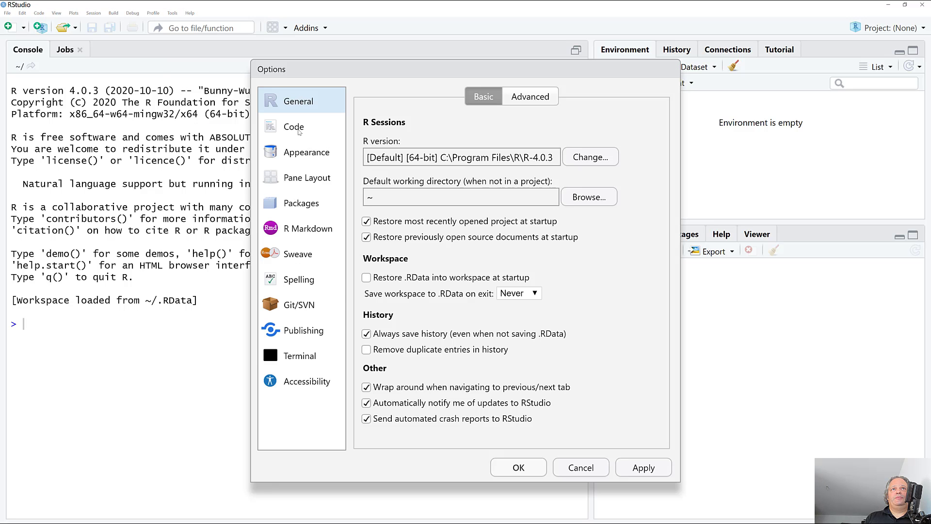
{"action": "left_click", "coordinate": [302, 153]}
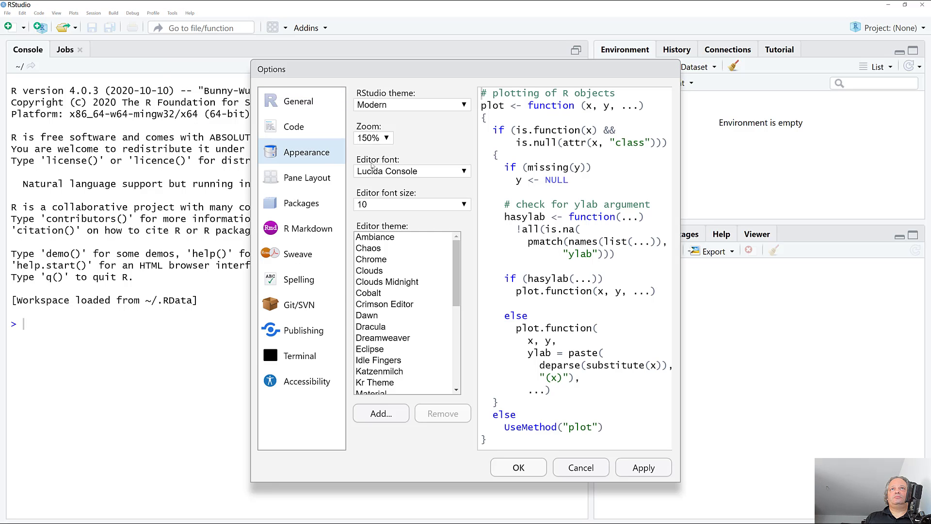
{"action": "left_click", "coordinate": [383, 205]}
{"action": "left_click", "coordinate": [373, 269]}
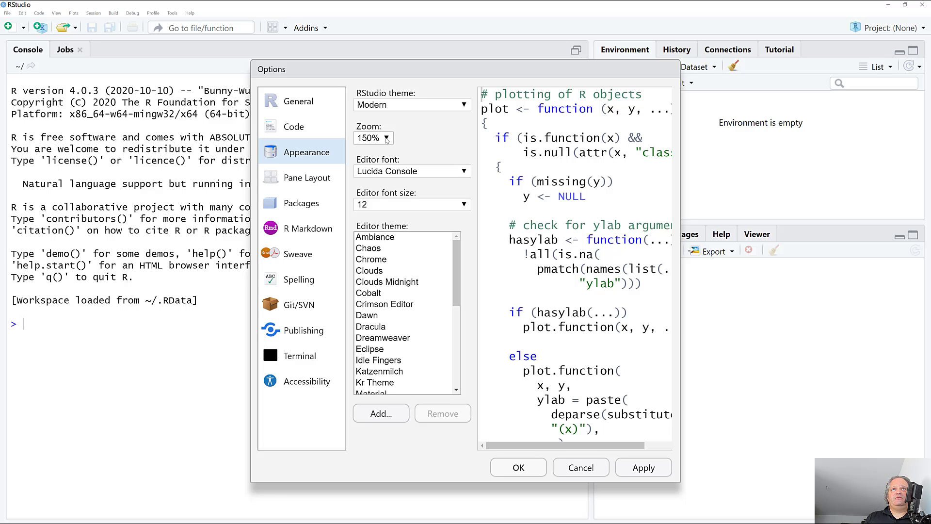
{"action": "left_click", "coordinate": [402, 107]}
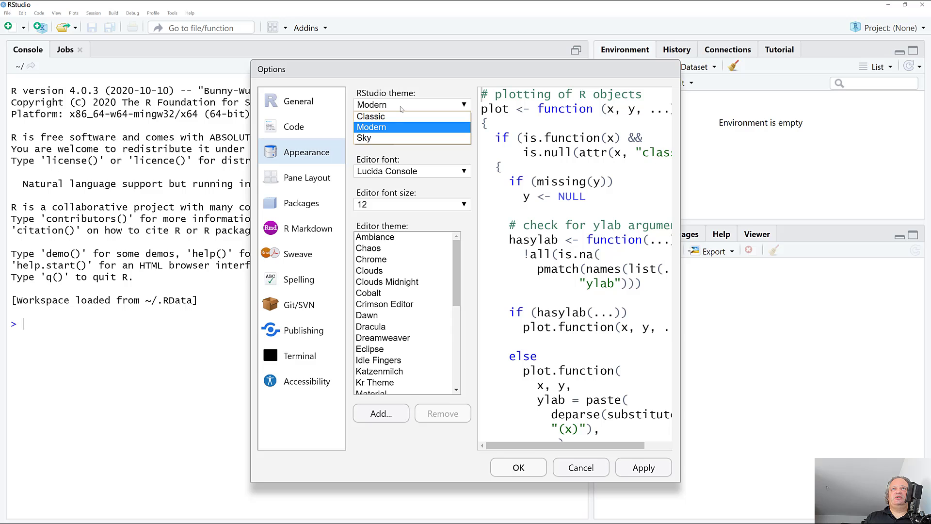
{"action": "left_click", "coordinate": [414, 104]}
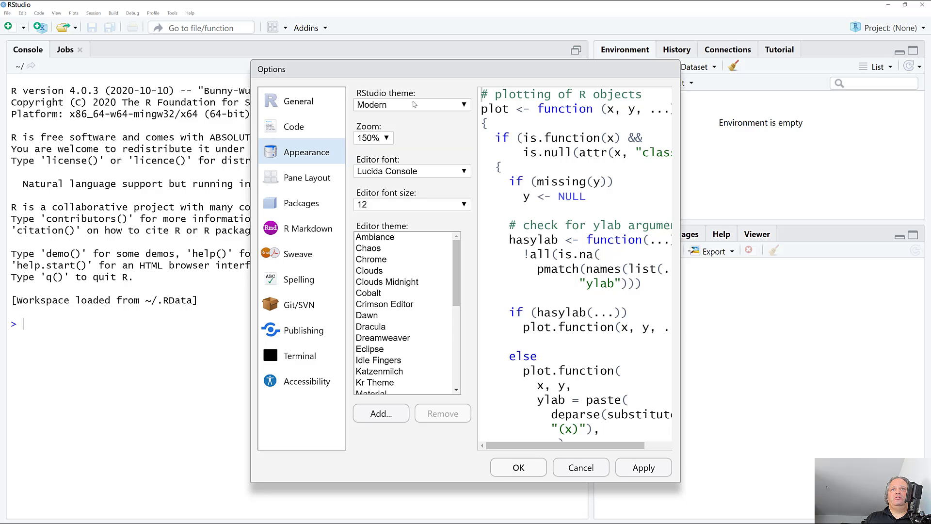
Step: Preview the editor themes Tomorrow Night Blue, Tomorrow Night Bright, Twilight and Vibrant Ink
{"action": "scroll", "coordinate": [450, 288], "scroll_direction": "down", "scroll_amount": 2}
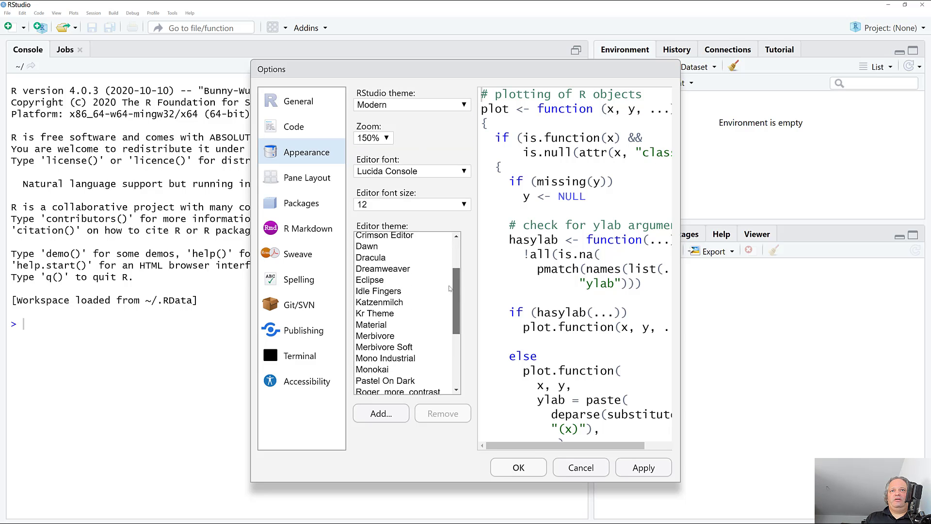
{"action": "scroll", "coordinate": [450, 288], "scroll_direction": "down", "scroll_amount": 4}
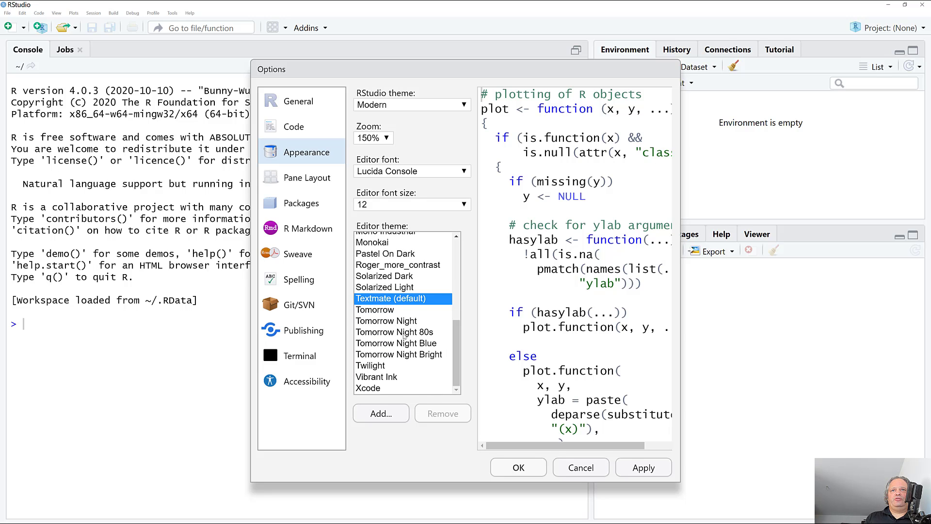
{"action": "left_click", "coordinate": [391, 344]}
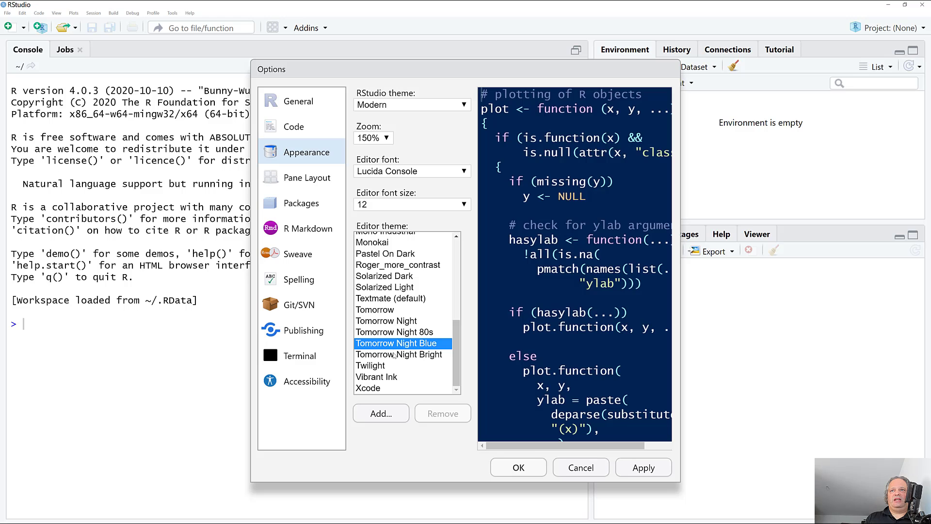
{"action": "left_click", "coordinate": [394, 355]}
{"action": "left_click", "coordinate": [388, 366]}
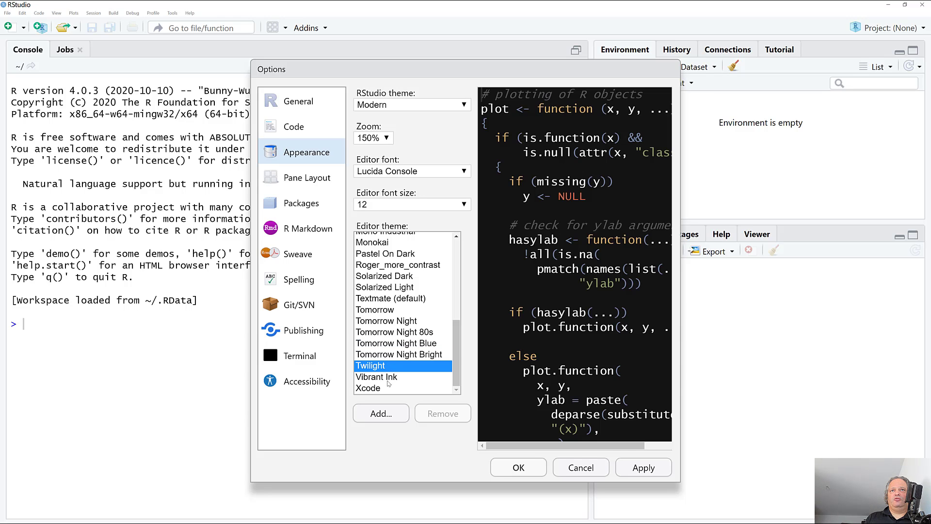
{"action": "left_click", "coordinate": [391, 378]}
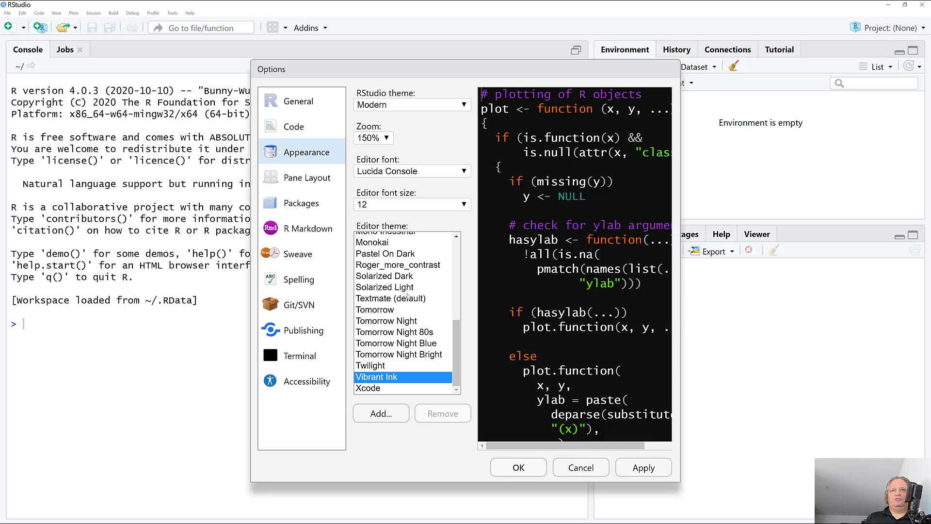
Step: Select the Textmate (default) editor theme, then apply the appearance options and close them
{"action": "left_click", "coordinate": [411, 299]}
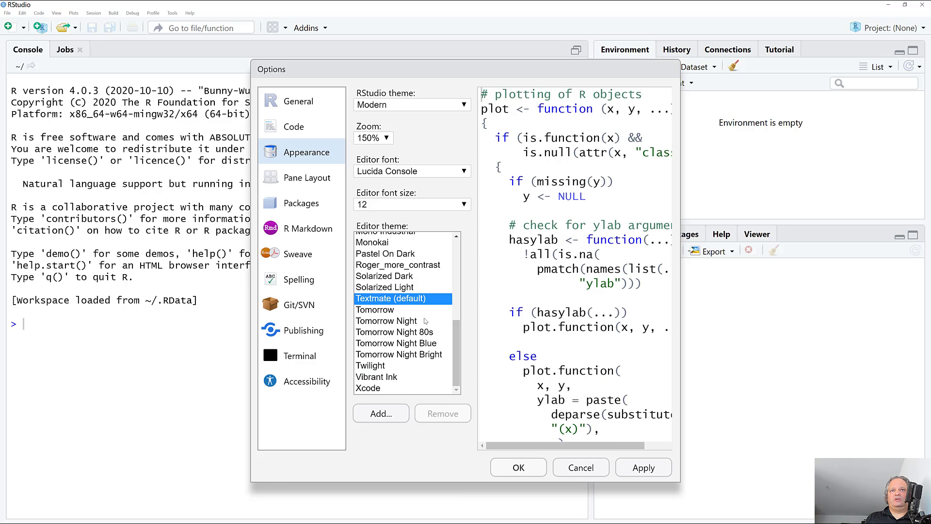
{"action": "left_click", "coordinate": [639, 467]}
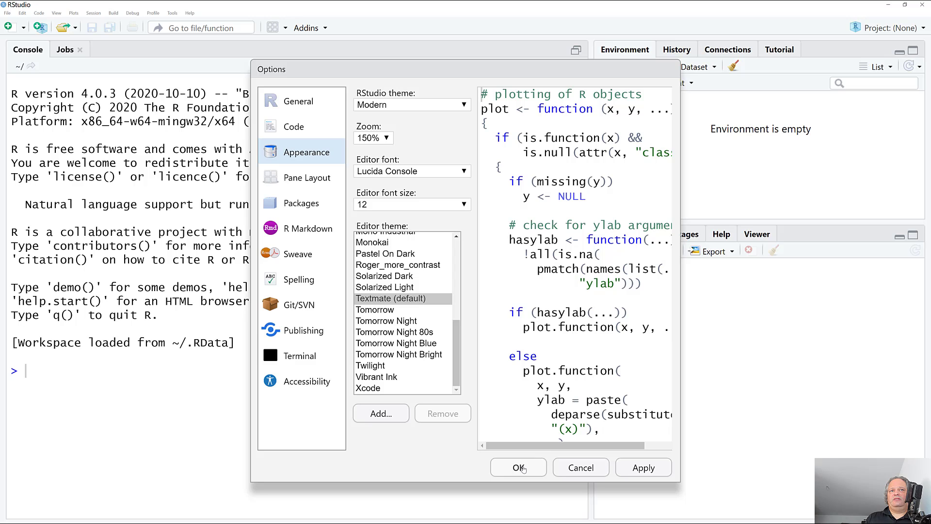
{"action": "left_click", "coordinate": [519, 467]}
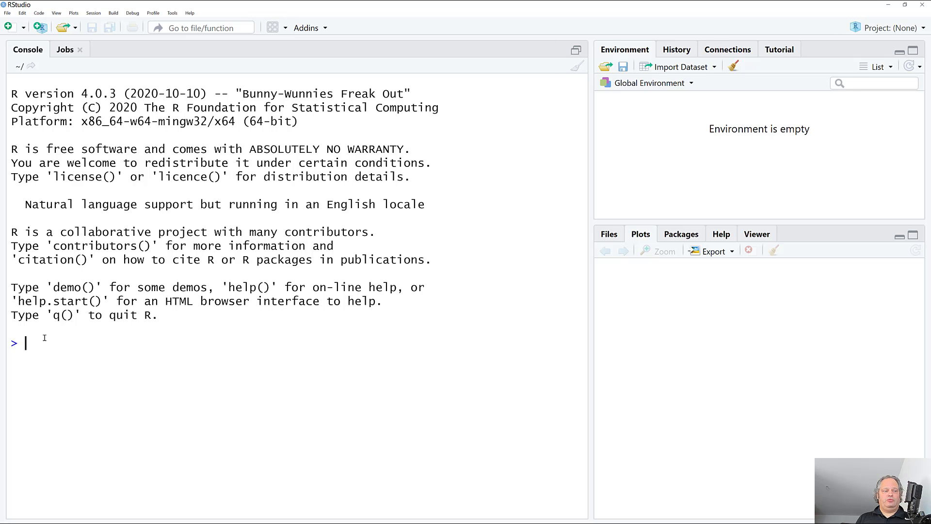
Step: Calculate 3-4 and 3/4 in the R console
{"action": "type", "text": "3-4"}
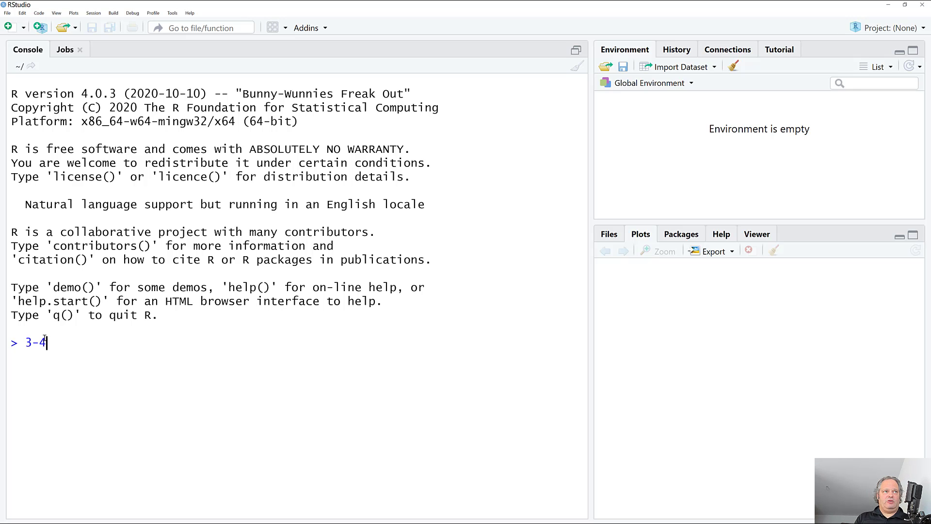
{"action": "key", "text": "Return"}
{"action": "type", "text": "3/4"}
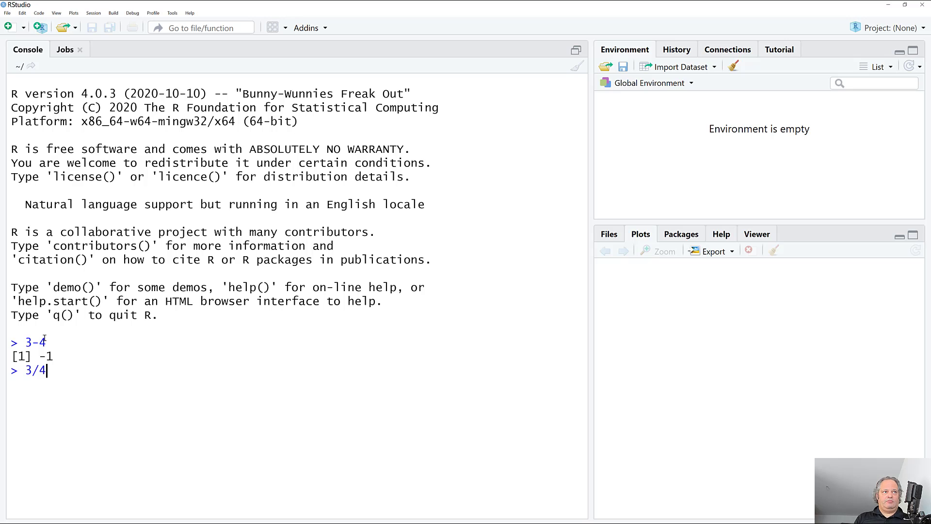
{"action": "key", "text": "Return"}
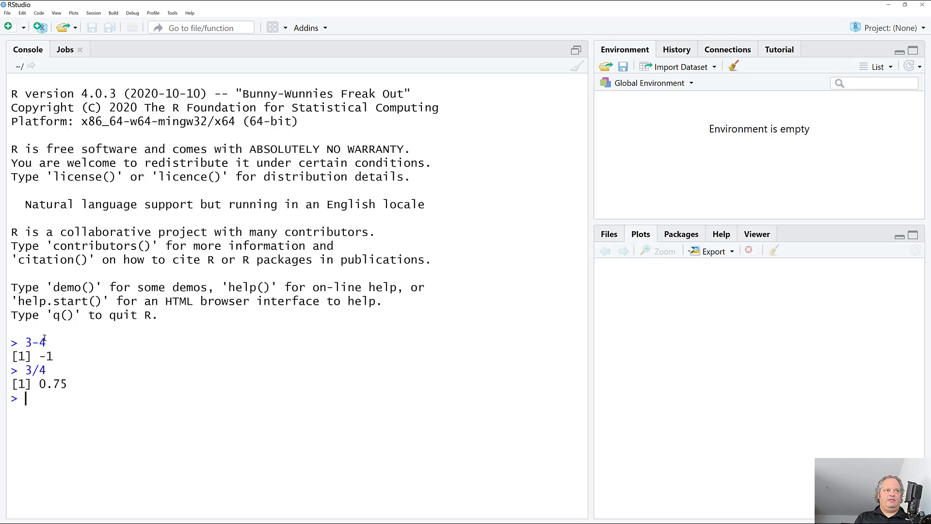
Step: Assign the value 345 to a variable named FOOD in the R console
{"action": "type", "text": "FOOD<"}
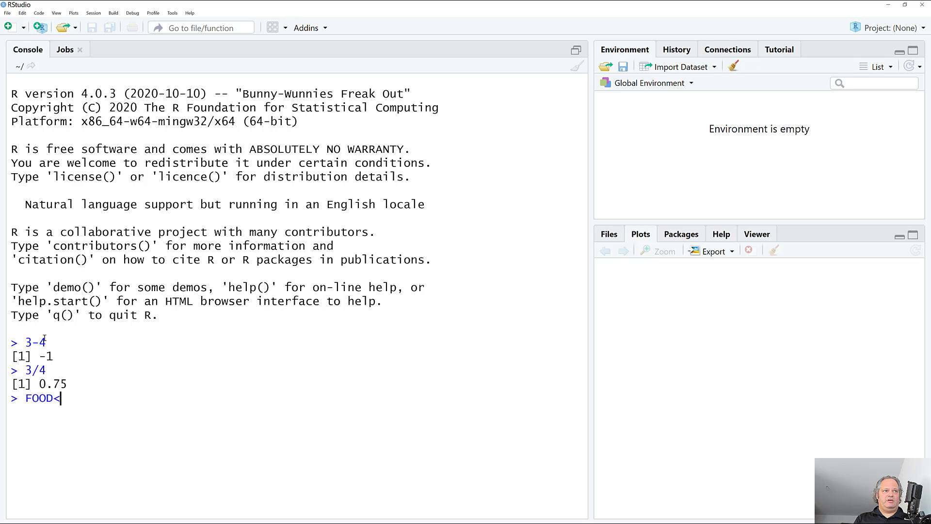
{"action": "type", "text": "-345"}
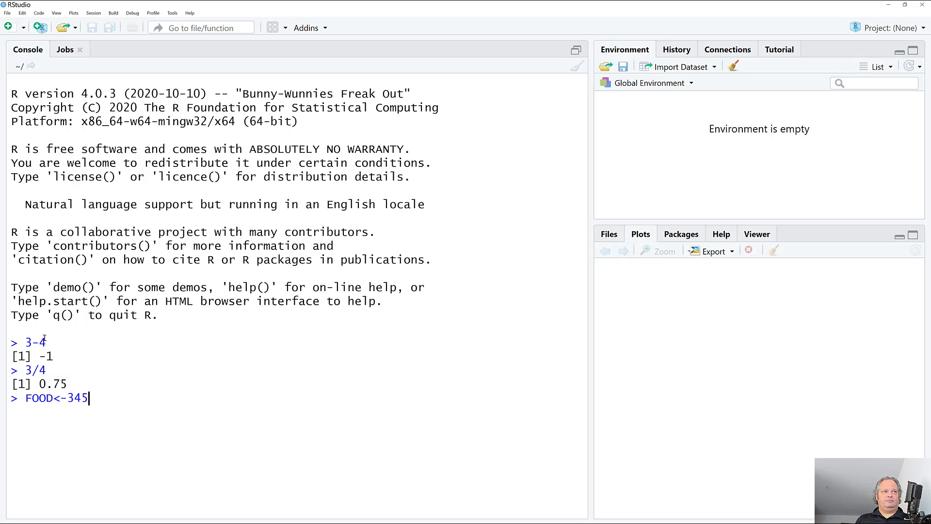
{"action": "key", "text": "Return"}
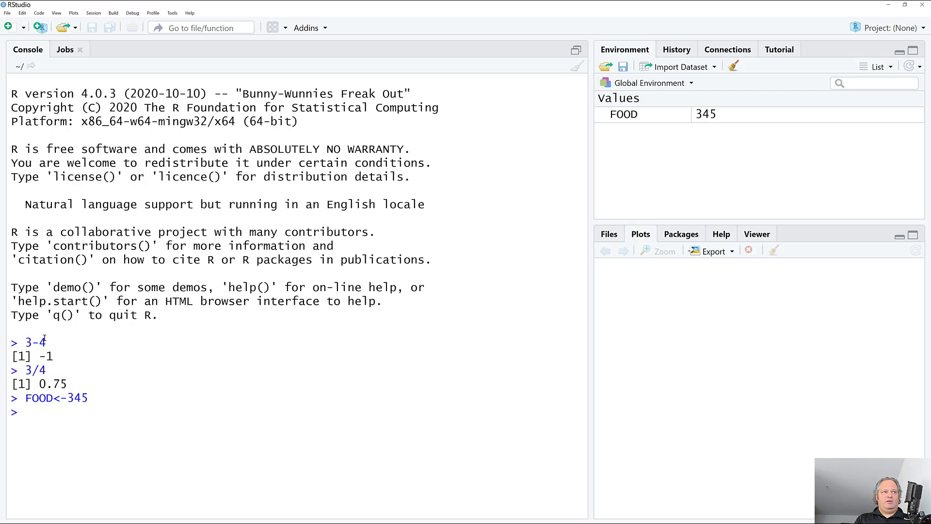
Step: Try to display the variable's value using the lowercase name food, dismissing the FOOD completion suggestion
{"action": "type", "text": "food"}
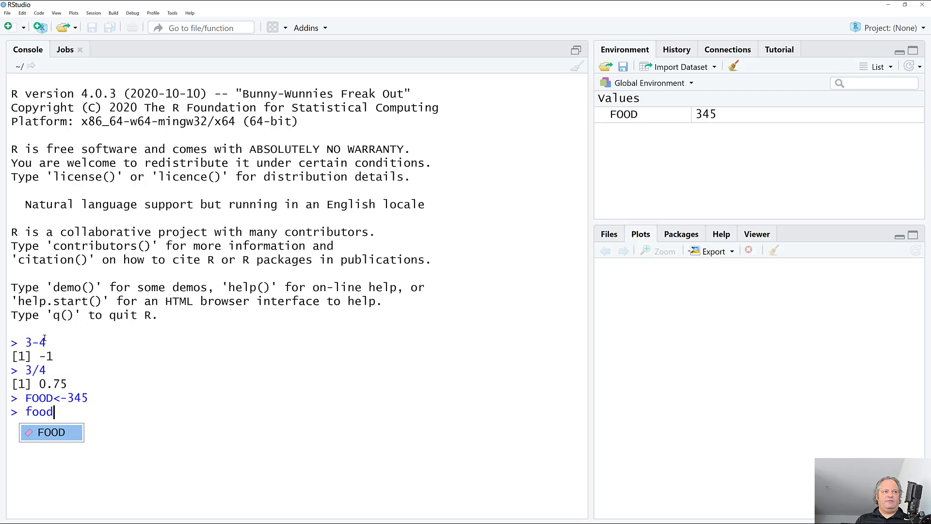
{"action": "key", "text": "Tab"}
{"action": "key", "text": "BackSpace"}
{"action": "key", "text": "BackSpace"}
{"action": "key", "text": "BackSpace"}
{"action": "key", "text": "BackSpace"}
{"action": "type", "text": "food"}
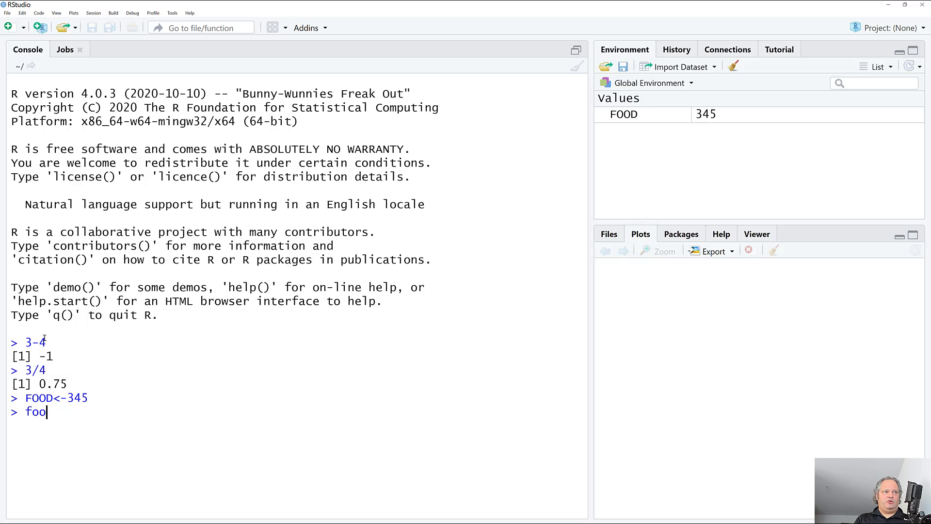
{"action": "key", "text": "Tab"}
{"action": "key", "text": "BackSpace"}
{"action": "key", "text": "BackSpace"}
{"action": "key", "text": "BackSpace"}
{"action": "key", "text": "BackSpace"}
{"action": "type", "text": "food"}
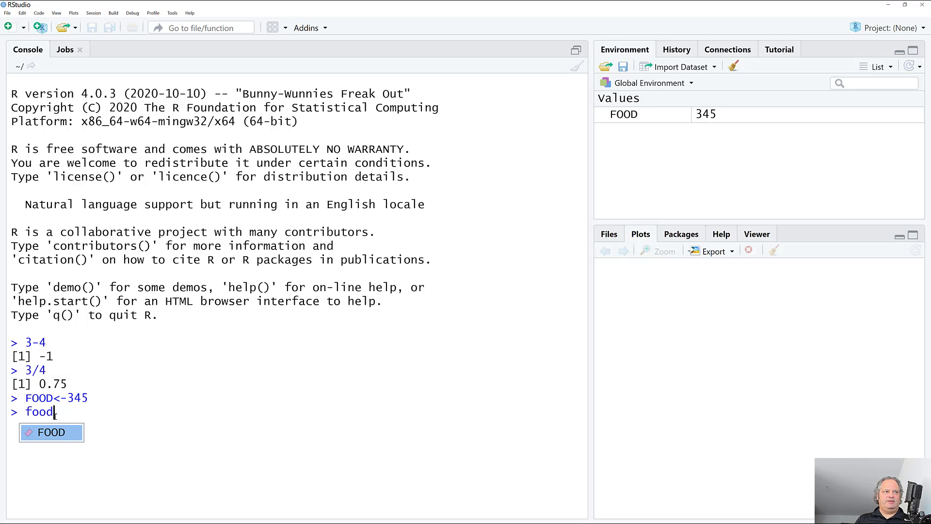
{"action": "key", "text": "Escape"}
{"action": "key", "text": "Return"}
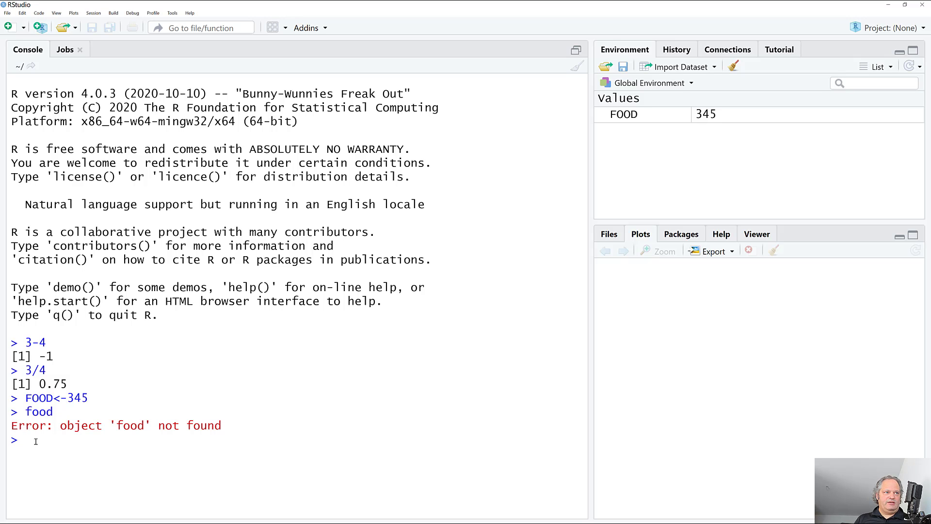
Step: Display the value of FOOD, using the suggested completion for the uppercase name
{"action": "type", "text": "foo"}
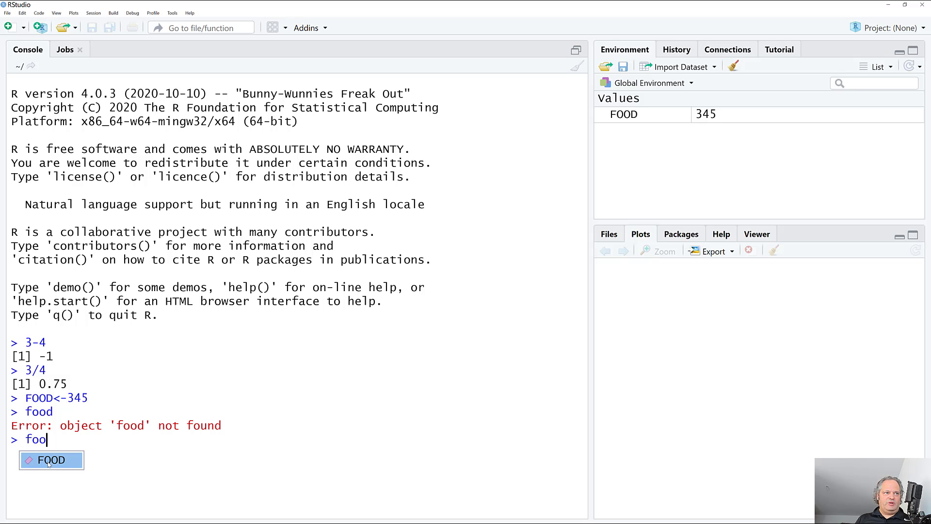
{"action": "left_click", "coordinate": [49, 464]}
{"action": "key", "text": "Return"}
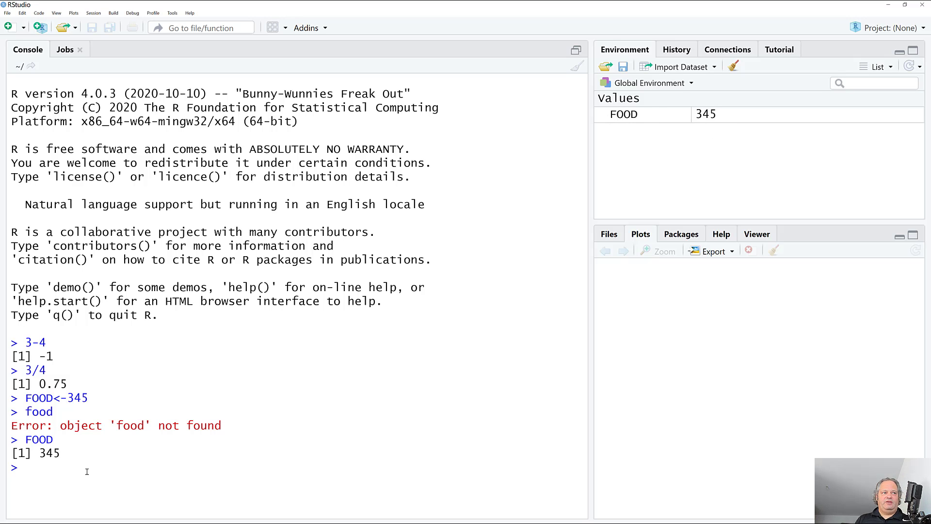
Step: Assign the value 12 to a variable named drink
{"action": "type", "text": "drink"}
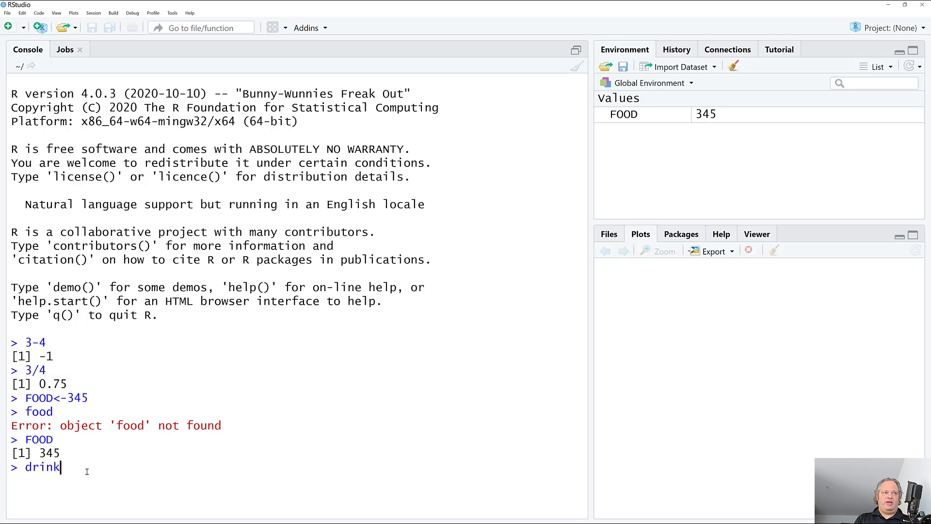
{"action": "type", "text": "<-12"}
{"action": "key", "text": "Return"}
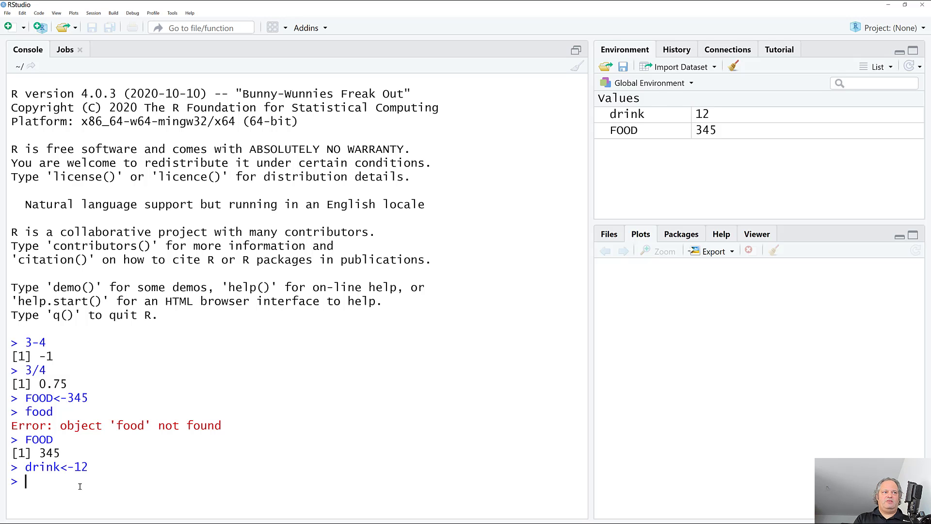
Step: Create a vector named food with the command food<-c(3,30,40,2)
{"action": "type", "text": "food<-c"}
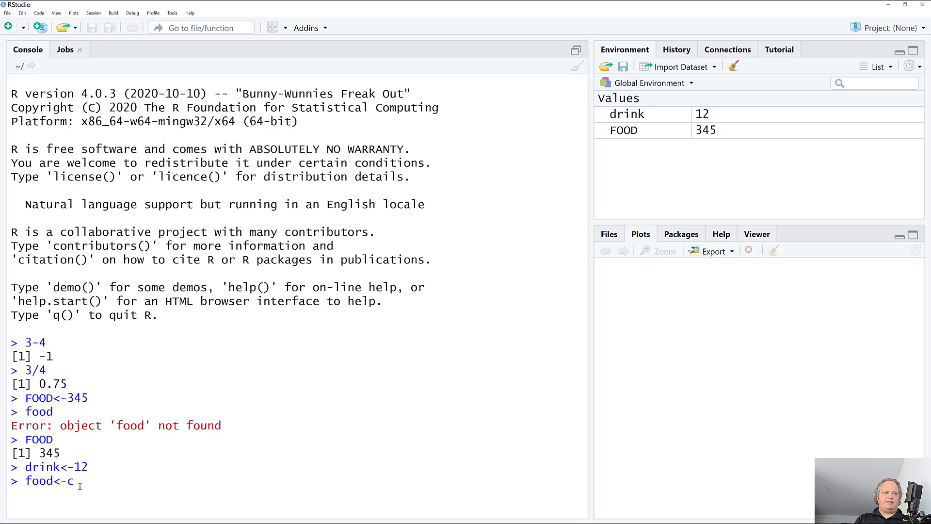
{"action": "type", "text": "("}
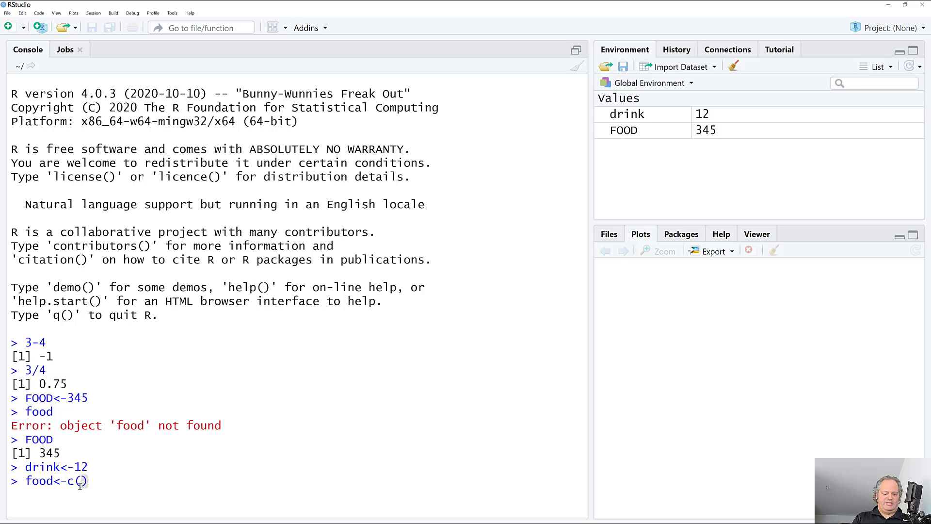
{"action": "type", "text": "3,30,40"}
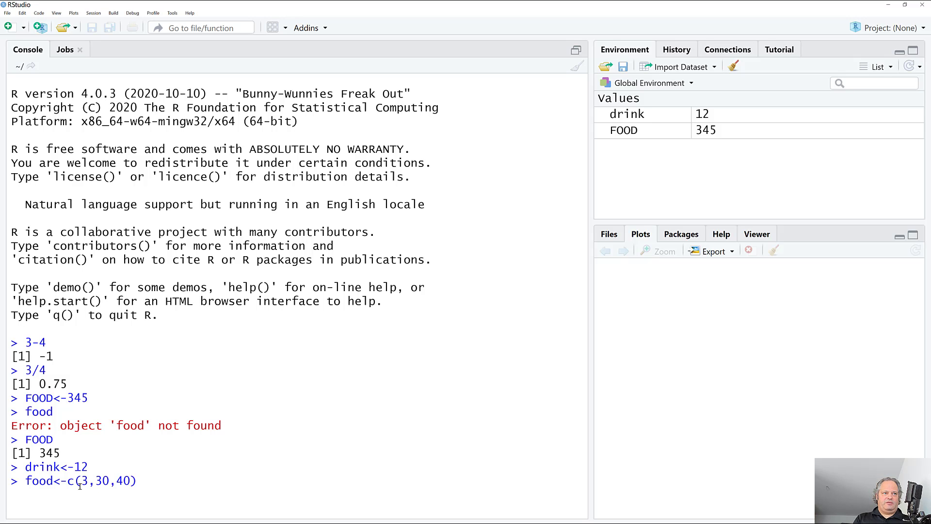
{"action": "type", "text": ",2"}
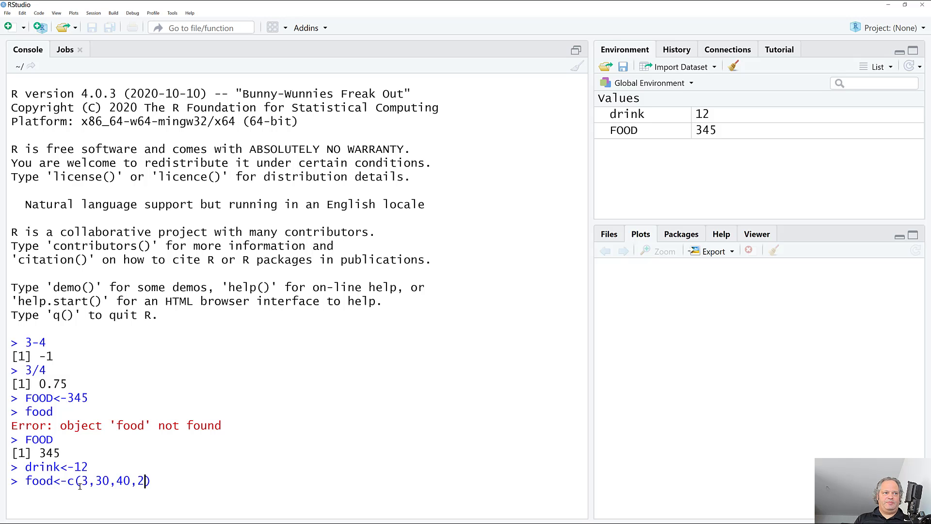
{"action": "key", "text": "Return"}
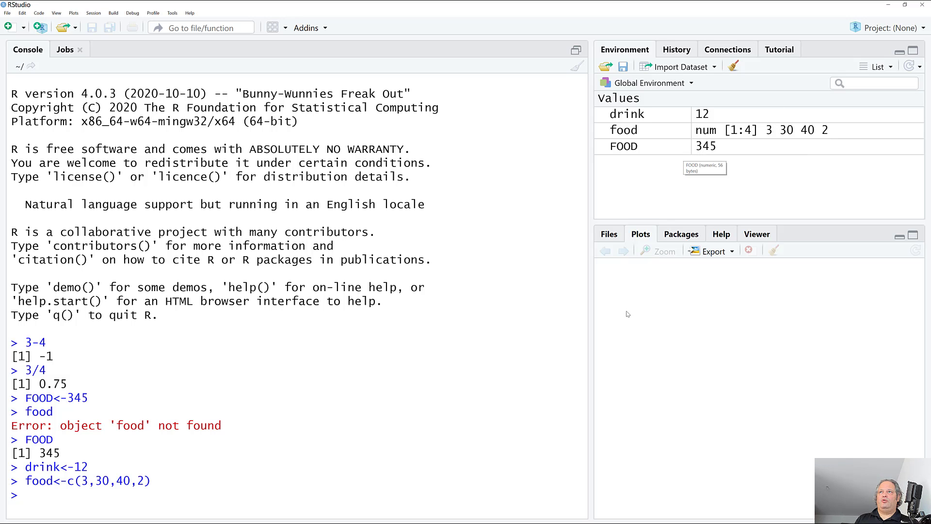
Step: Look through the files in the home directory and return to the plots view
{"action": "left_click", "coordinate": [609, 235]}
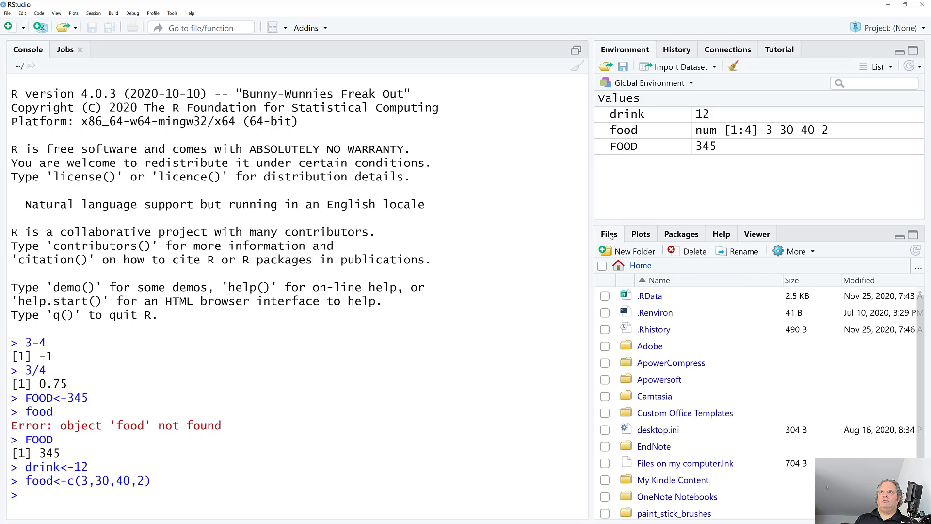
{"action": "scroll", "coordinate": [686, 354], "scroll_direction": "down", "scroll_amount": 1}
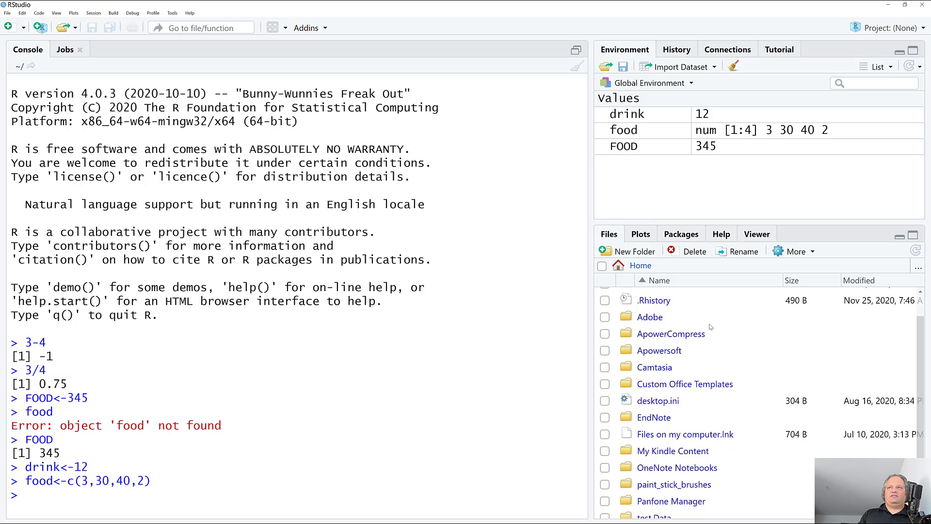
{"action": "left_click", "coordinate": [642, 235]}
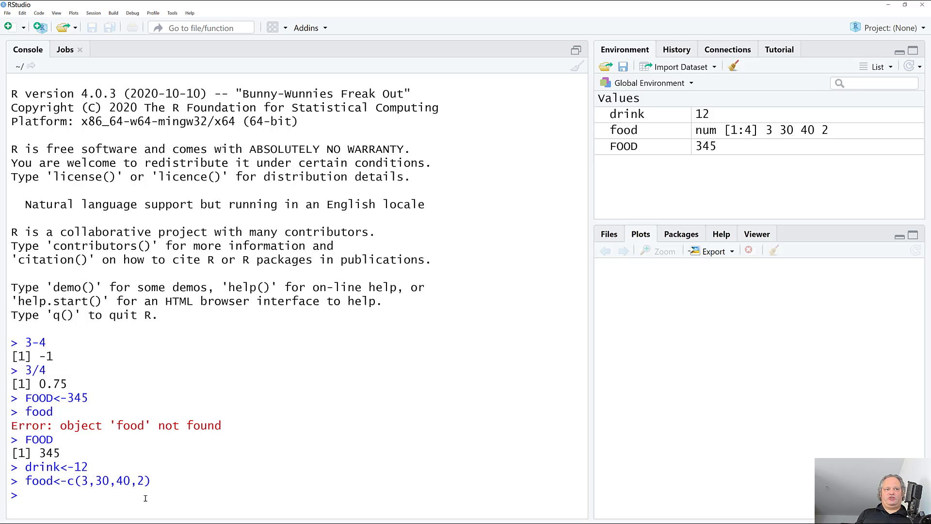
Step: Draw a histogram of the food vector with hist(food)
{"action": "type", "text": "hist(food"}
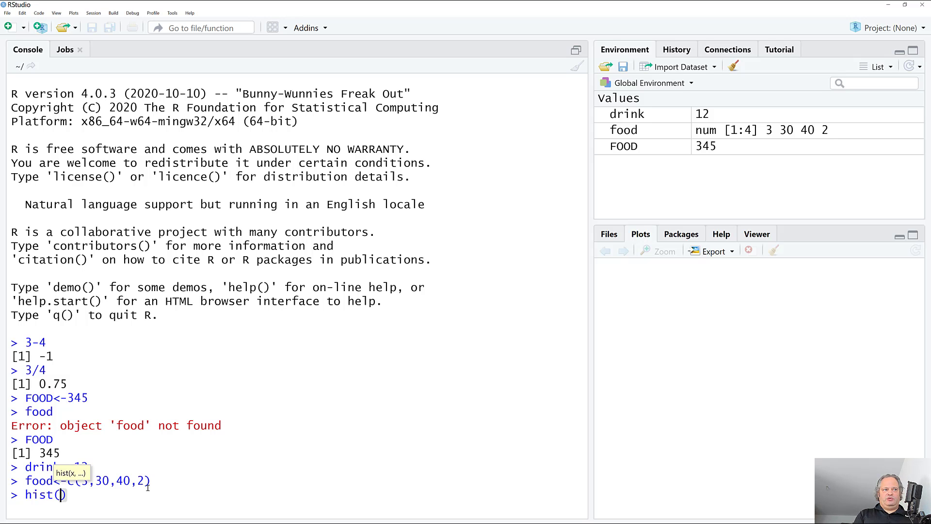
{"action": "key", "text": "Return"}
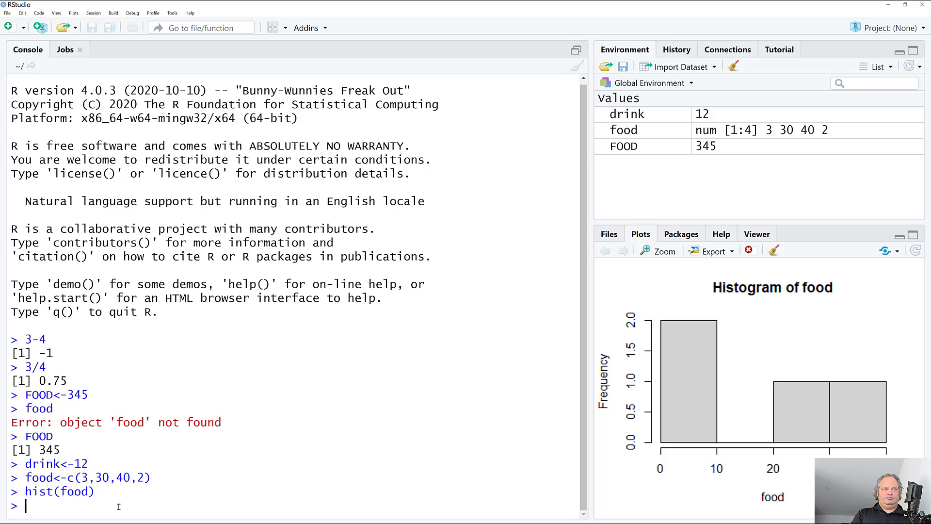
Step: Redefine drink as a vector with drink<-c(45,3,2,2), correcting the misspelled variable name before running it
{"action": "type", "text": "drind<-"}
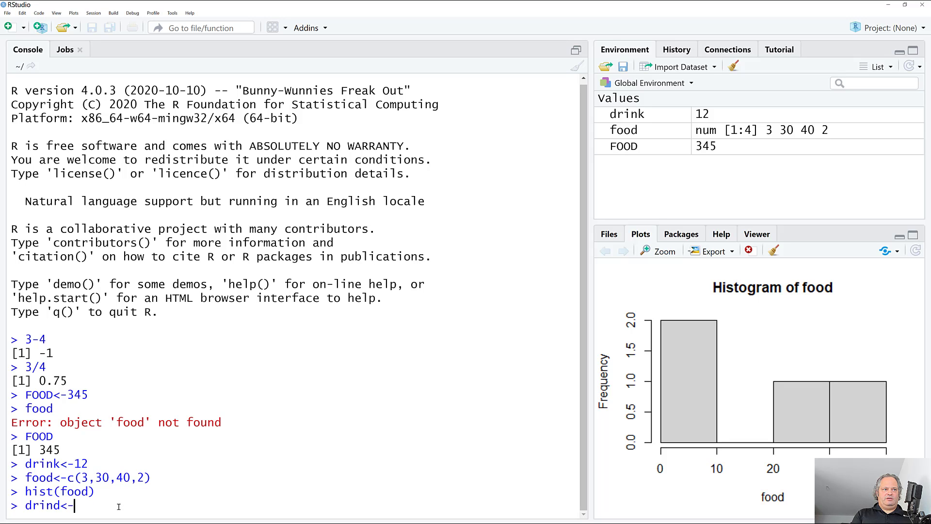
{"action": "type", "text": "c(45,3,2,"}
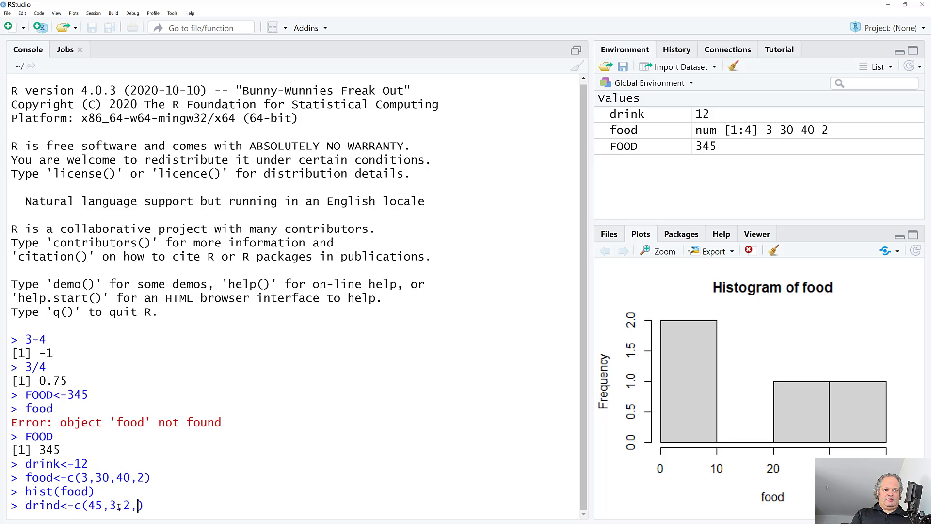
{"action": "type", "text": "2"}
{"action": "key", "text": "Left"}
{"action": "key", "text": "Left"}
{"action": "key", "text": "Left"}
{"action": "key", "text": "Left"}
{"action": "key", "text": "Left"}
{"action": "key", "text": "Left"}
{"action": "key", "text": "Left"}
{"action": "key", "text": "Left"}
{"action": "key", "text": "Left"}
{"action": "key", "text": "Left"}
{"action": "key", "text": "Left"}
{"action": "key", "text": "Left"}
{"action": "key", "text": "Left"}
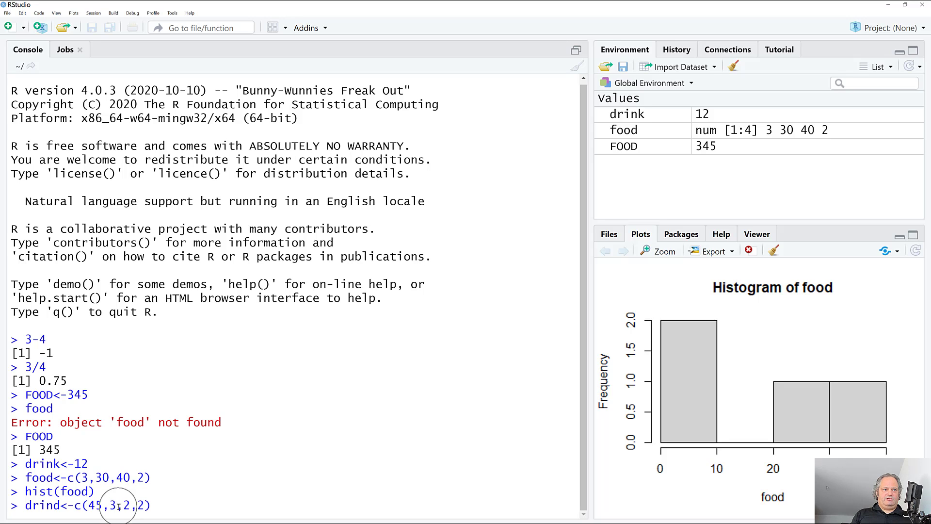
{"action": "key", "text": "Right"}
{"action": "key", "text": "BackSpace"}
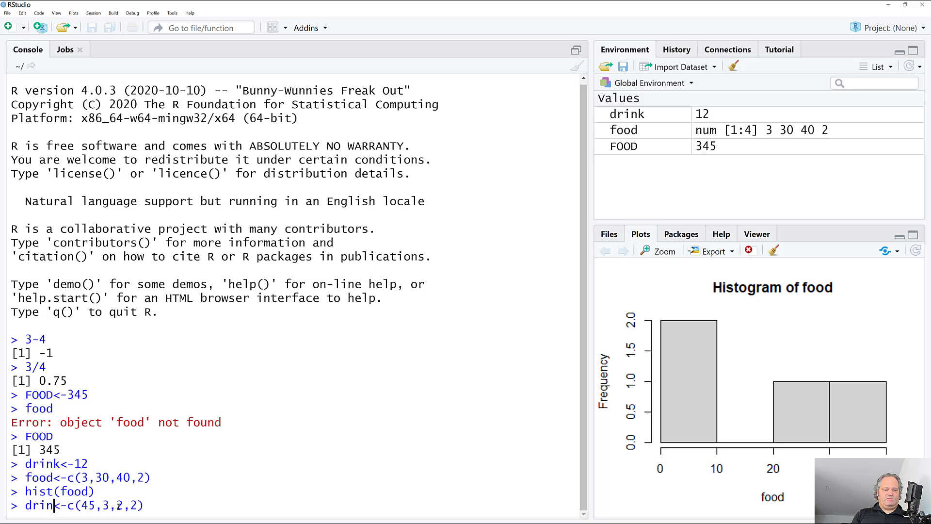
{"action": "type", "text": "k"}
{"action": "key", "text": "Return"}
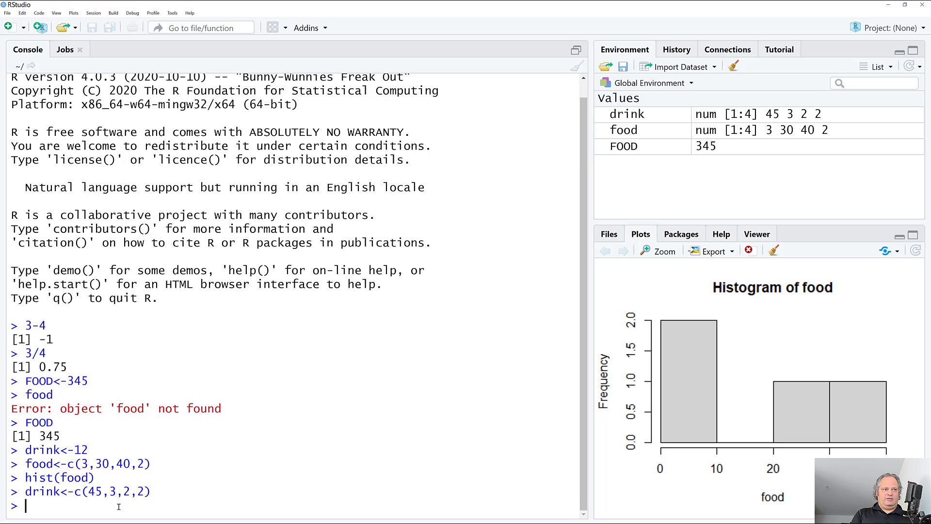
Step: Draw a scatter plot of the two vectors with plot(drink,food)
{"action": "type", "text": "plot(drin"}
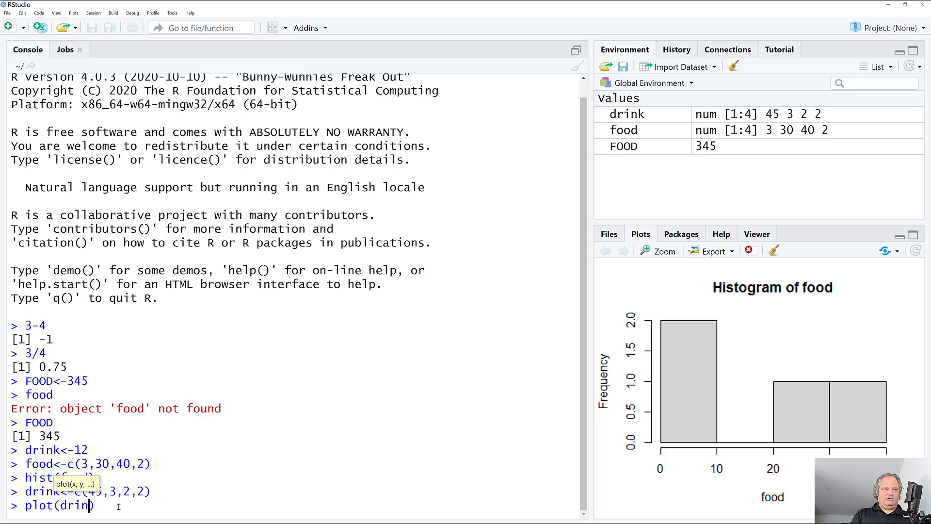
{"action": "type", "text": "k,food"}
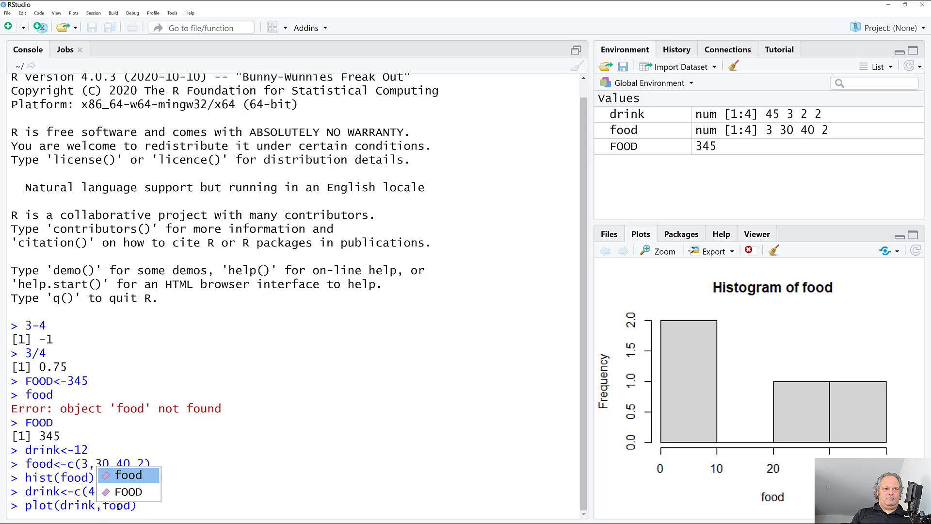
{"action": "key", "text": "Return"}
{"action": "key", "text": "Return"}
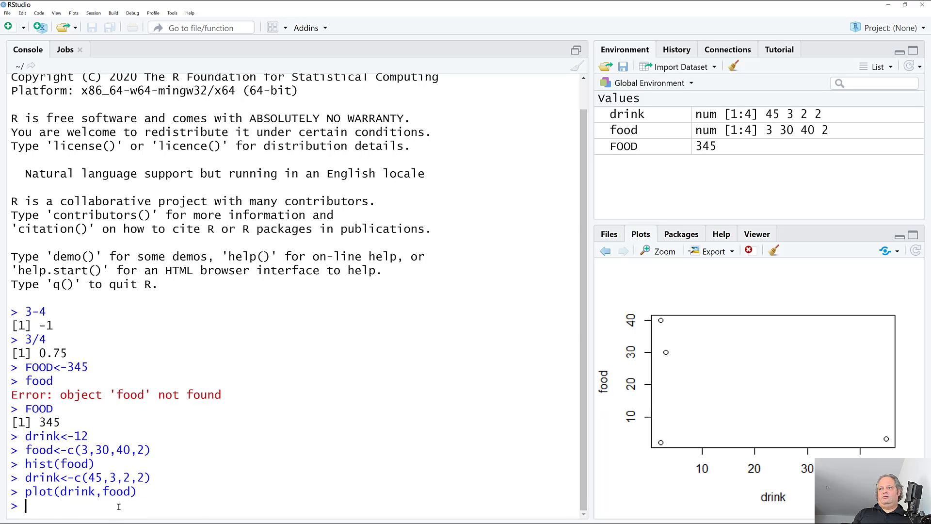
Step: Switch back and forth between the histogram and the scatter plot, and view the scatter plot enlarged in its own window
{"action": "left_click", "coordinate": [606, 252]}
{"action": "left_click", "coordinate": [624, 251]}
{"action": "left_click", "coordinate": [607, 252]}
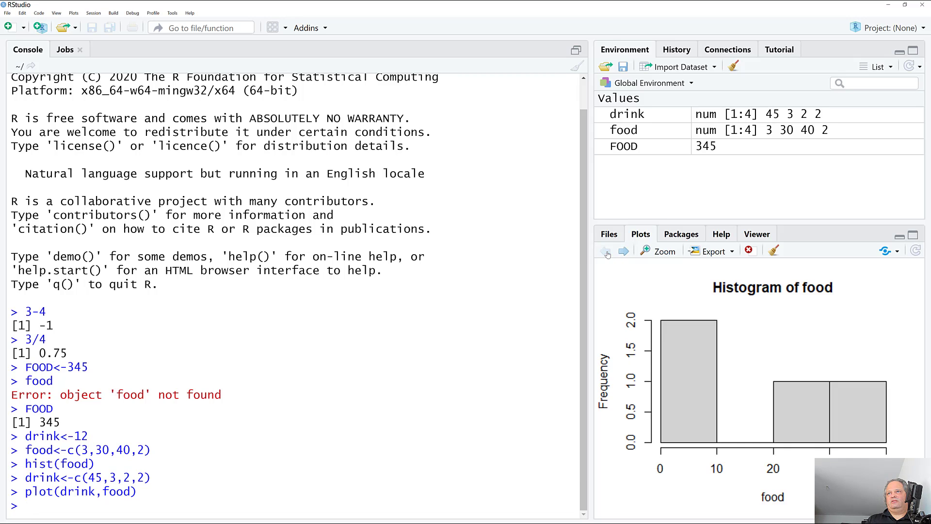
{"action": "left_click", "coordinate": [624, 252]}
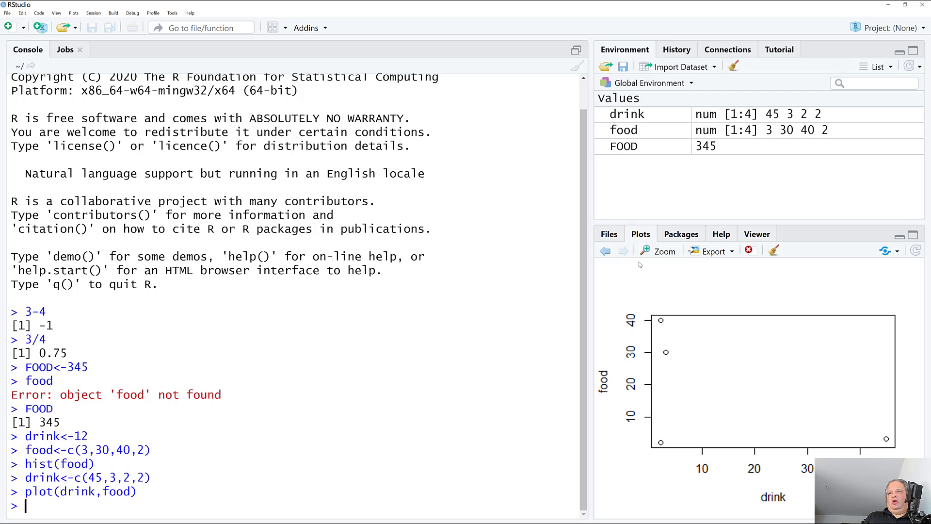
{"action": "left_click", "coordinate": [659, 251]}
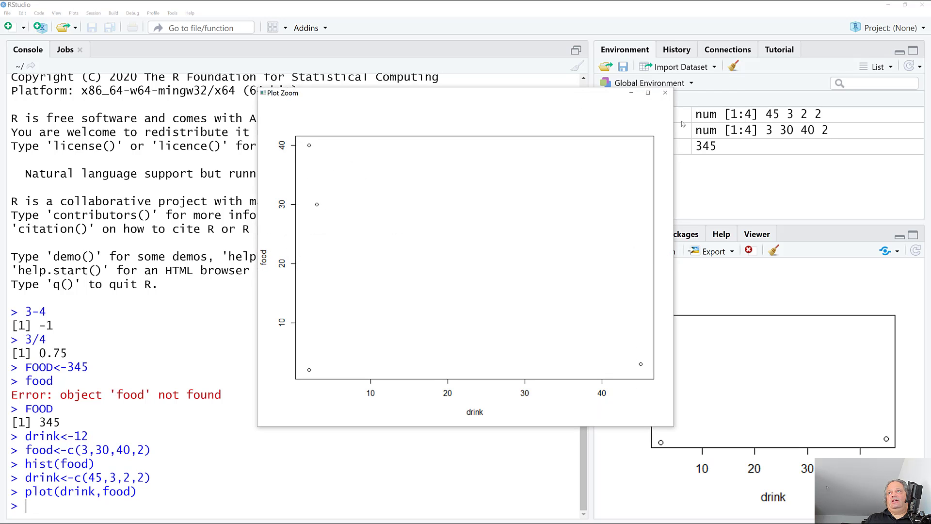
{"action": "left_click", "coordinate": [666, 92]}
Step: Export the scatter plot as a landscape PDF named Rplot at device size, 4.73 × 3.73 inches, in the home directory, with viewing after saving
{"action": "left_click", "coordinate": [716, 252]}
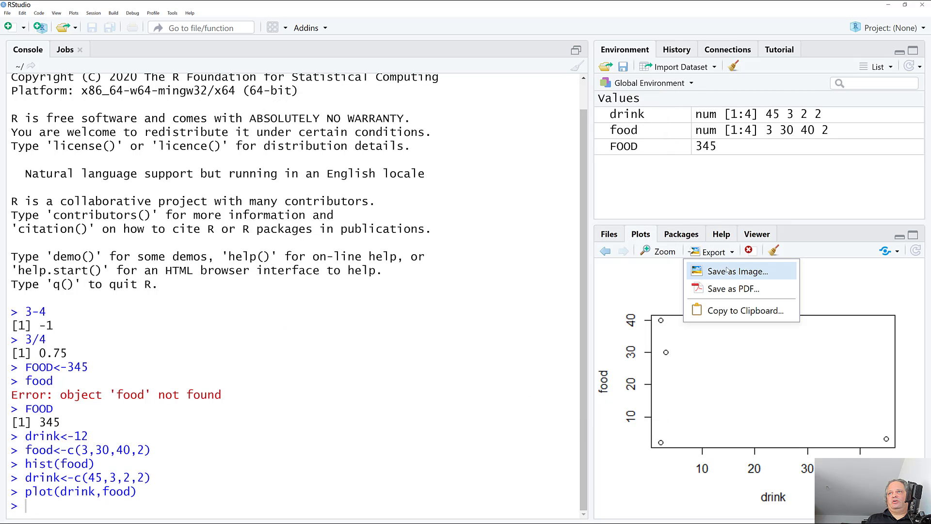
{"action": "left_click", "coordinate": [746, 289]}
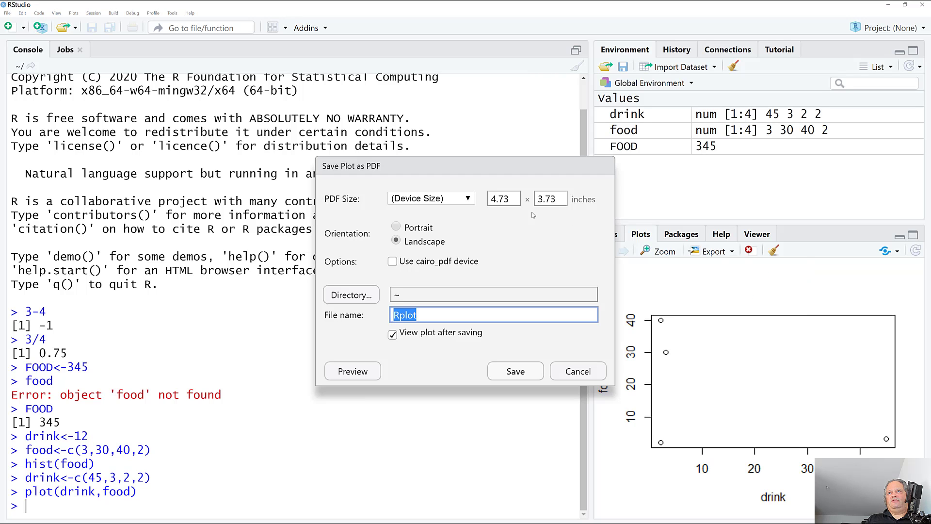
{"action": "left_click_drag", "start_coordinate": [513, 197], "coordinate": [496, 198]}
{"action": "left_click", "coordinate": [560, 199]}
{"action": "key", "text": "ctrl+a"}
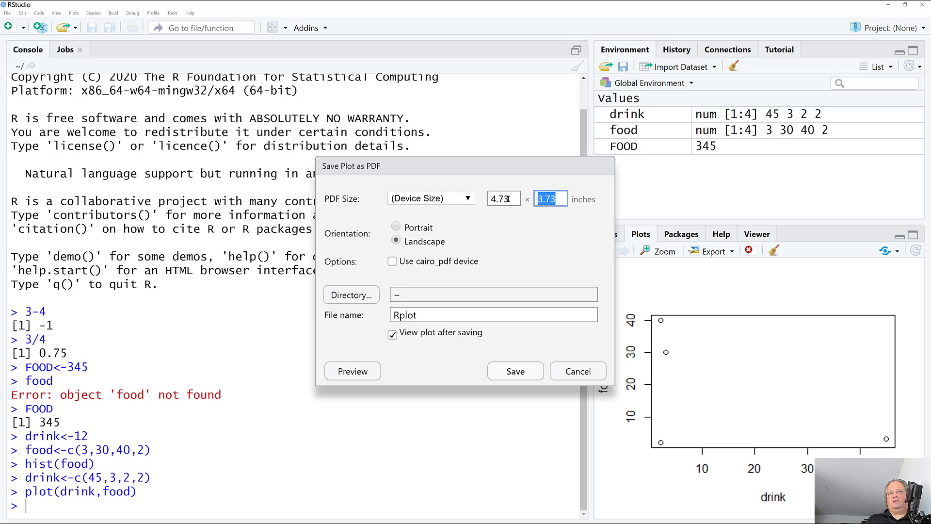
{"action": "left_click_drag", "start_coordinate": [429, 312], "coordinate": [399, 315]}
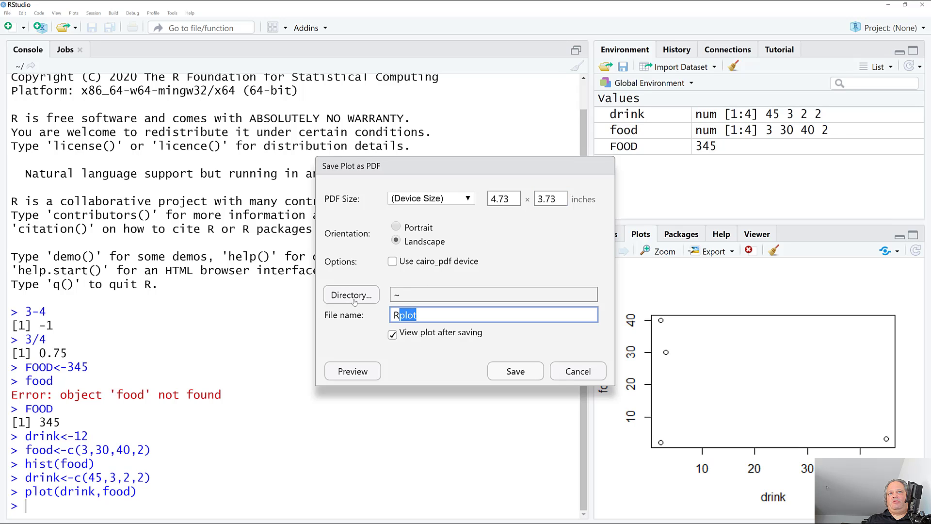
{"action": "left_click", "coordinate": [513, 372]}
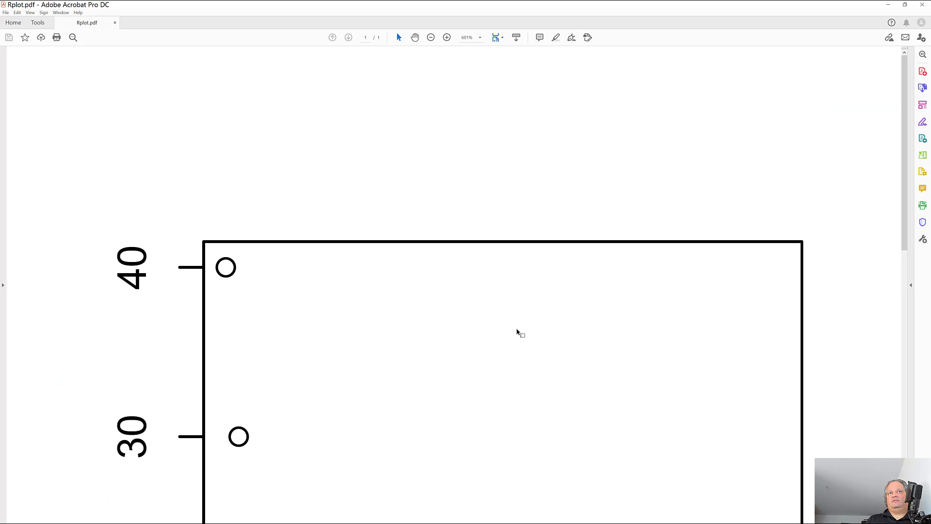
Step: Return to RStudio and check which image formats are offered for saving the scatter plot as an image, without saving it
{"action": "key", "text": "alt+Tab"}
{"action": "left_click", "coordinate": [720, 252]}
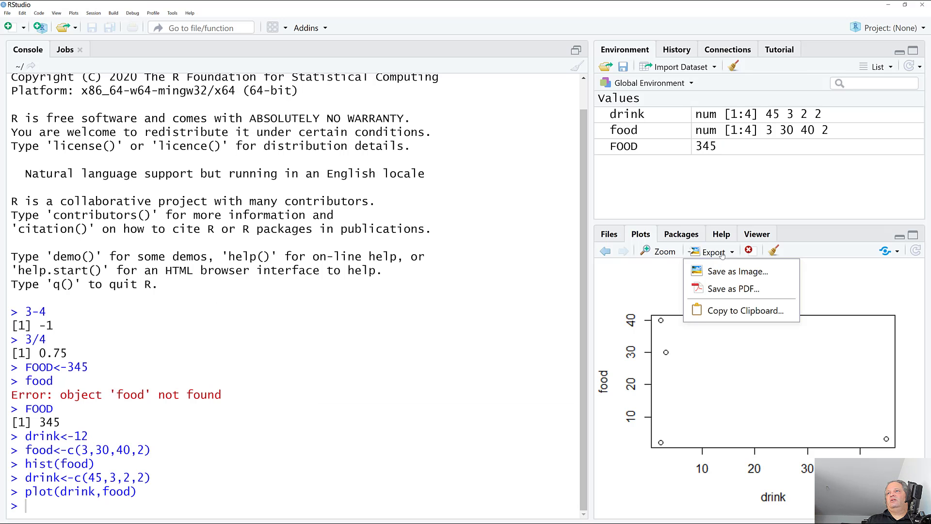
{"action": "left_click", "coordinate": [737, 272]}
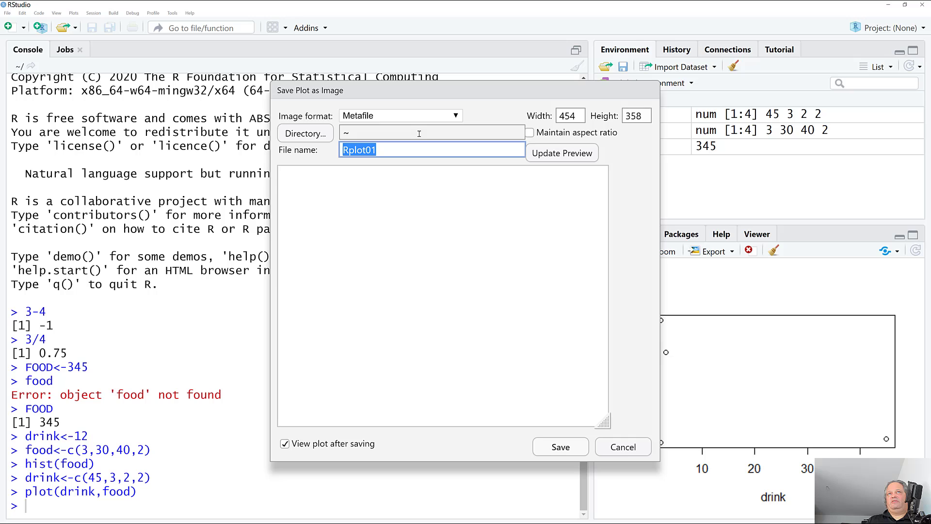
{"action": "left_click", "coordinate": [393, 118]}
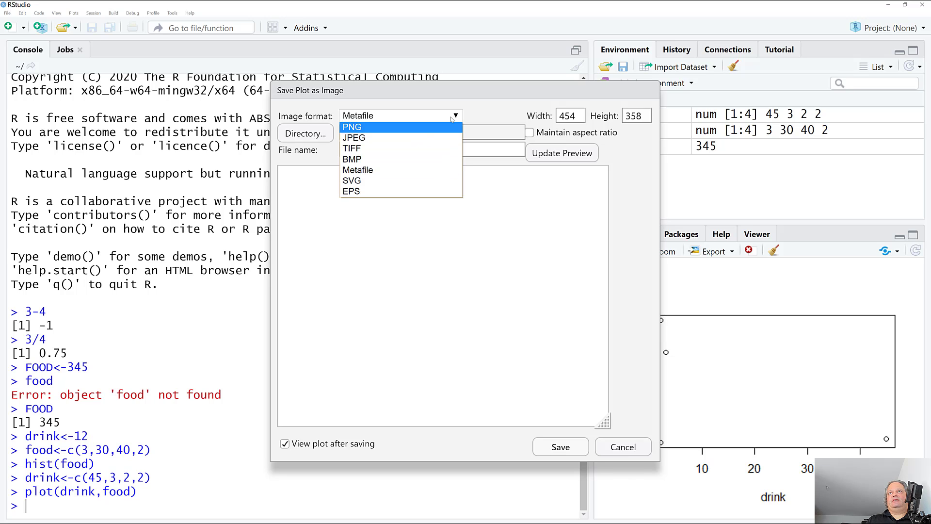
{"action": "key", "text": "Escape"}
{"action": "key", "text": "Escape"}
Step: View the list of installed packages, and look up the help on the plot function with ?plot
{"action": "left_click", "coordinate": [692, 235]}
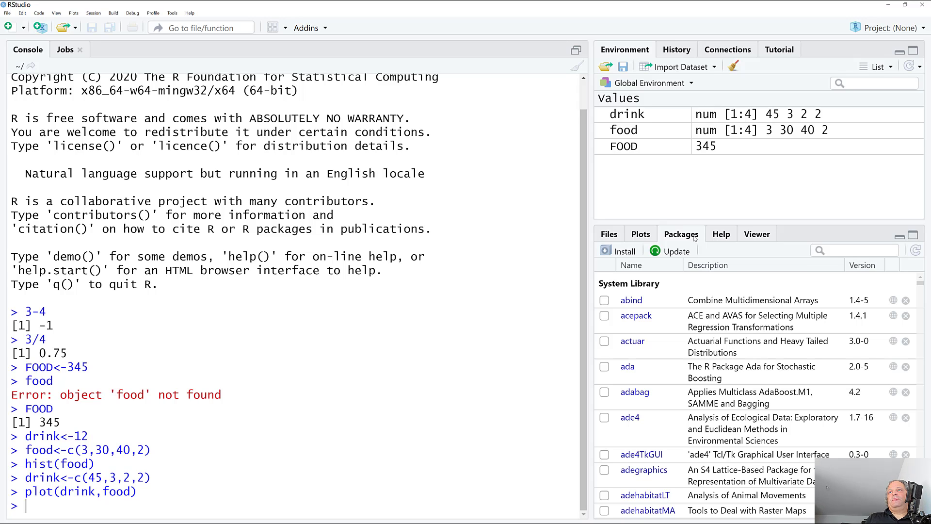
{"action": "left_click", "coordinate": [723, 235]}
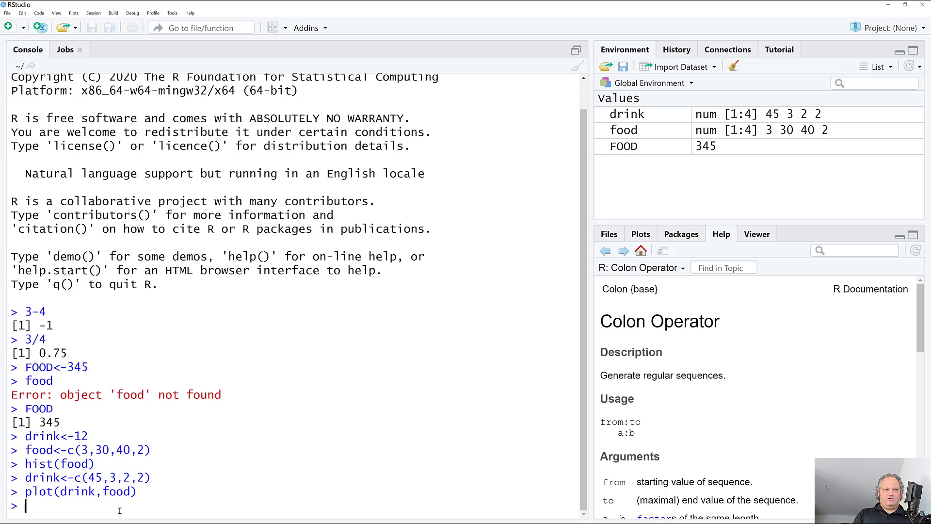
{"action": "type", "text": "?"}
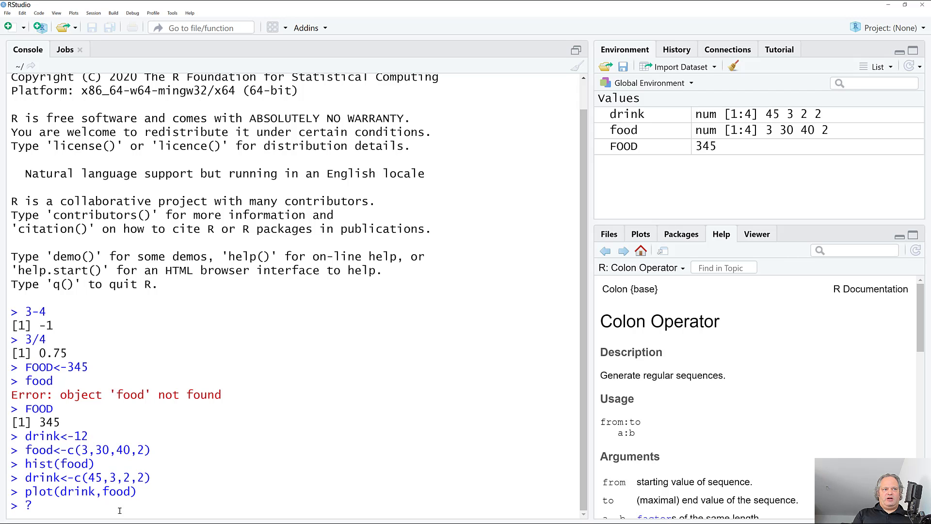
{"action": "type", "text": "plot"}
{"action": "key", "text": "Return"}
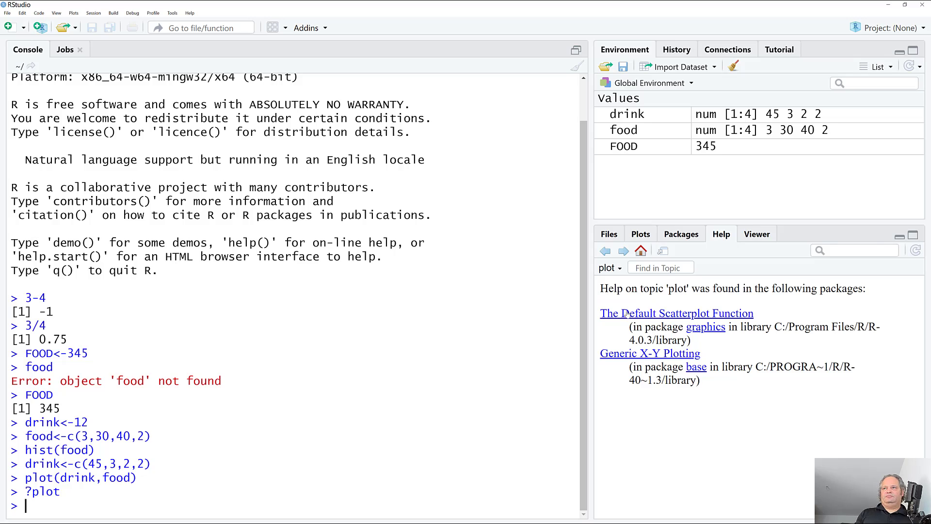
Step: Open the help page The Default Scatterplot Function and skim it down to the references and examples
{"action": "left_click", "coordinate": [654, 313]}
{"action": "scroll", "coordinate": [708, 408], "scroll_direction": "down", "scroll_amount": 10}
{"action": "scroll", "coordinate": [707, 407], "scroll_direction": "down", "scroll_amount": 8}
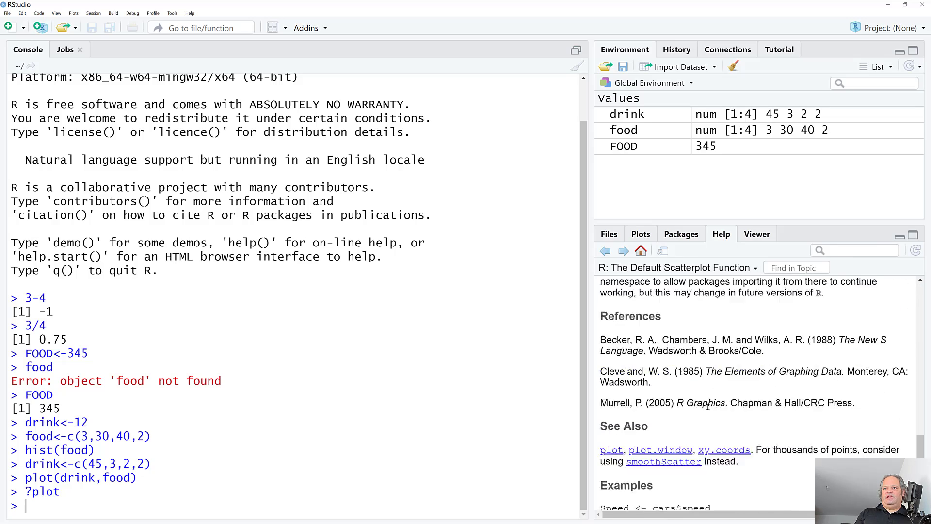
{"action": "scroll", "coordinate": [678, 416], "scroll_direction": "up", "scroll_amount": 20}
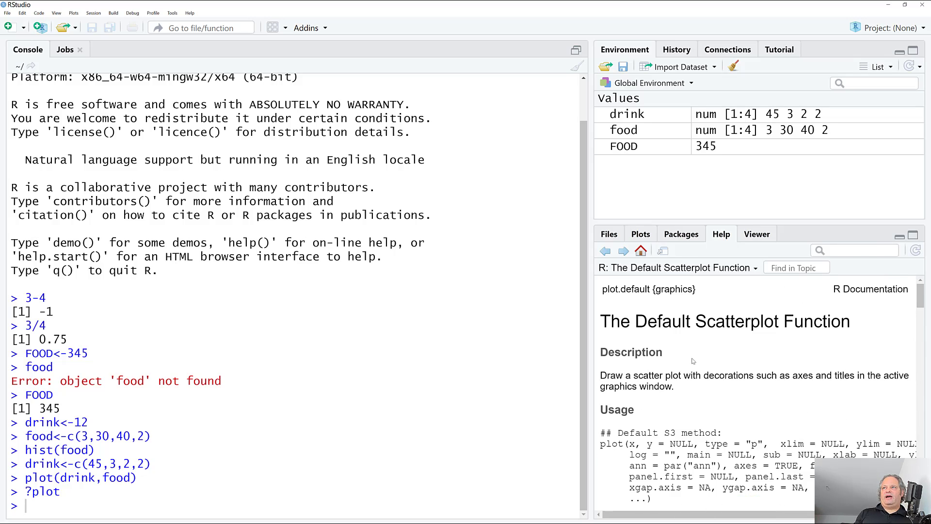
Step: Show the files in the home folder, print the current working directory with getwd(), and highlight the returned path
{"action": "left_click", "coordinate": [609, 235]}
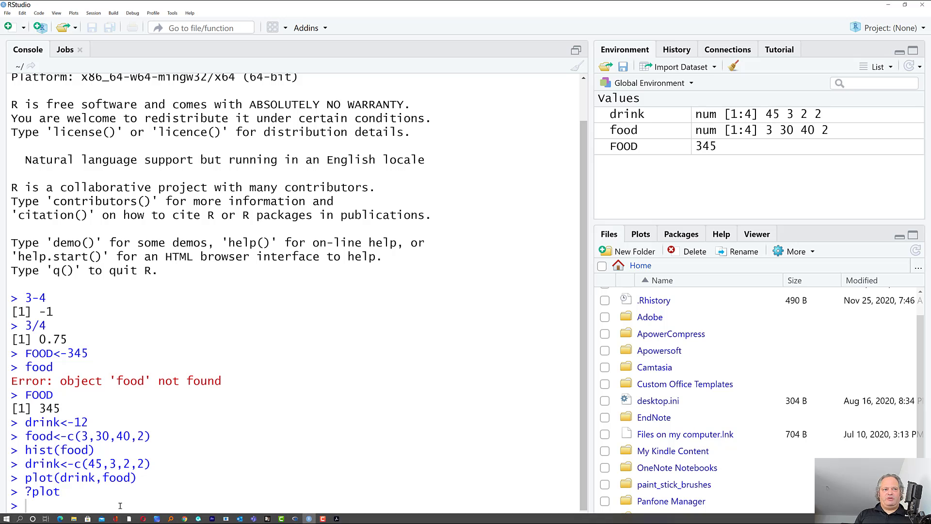
{"action": "type", "text": "getw"}
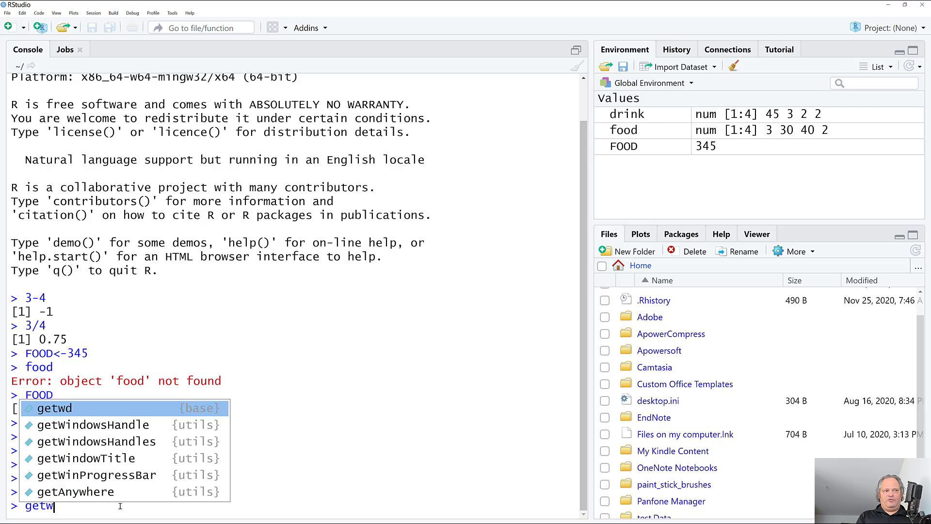
{"action": "type", "text": "d"}
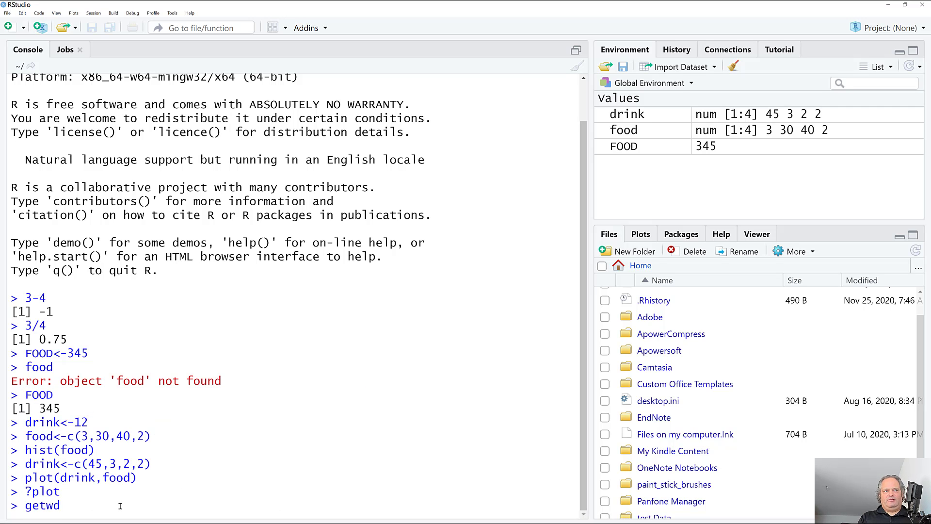
{"action": "type", "text": "("}
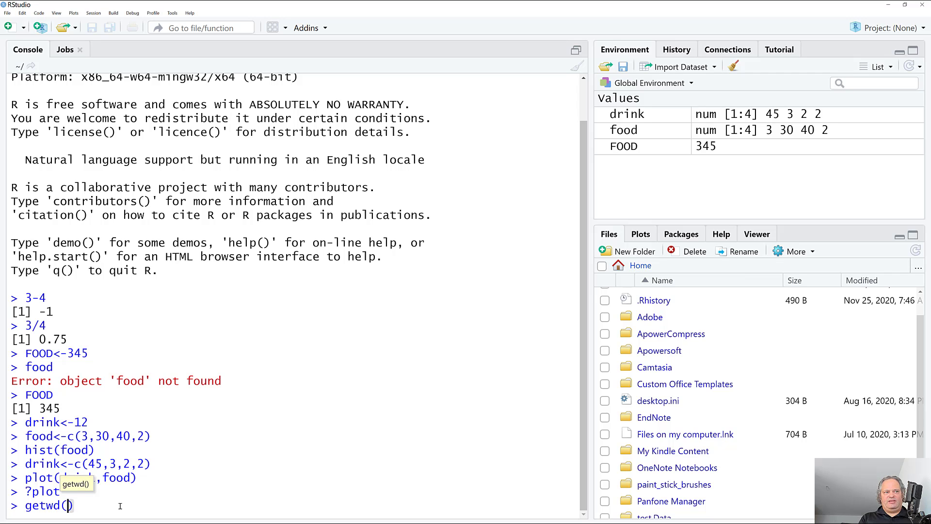
{"action": "key", "text": "BackSpace"}
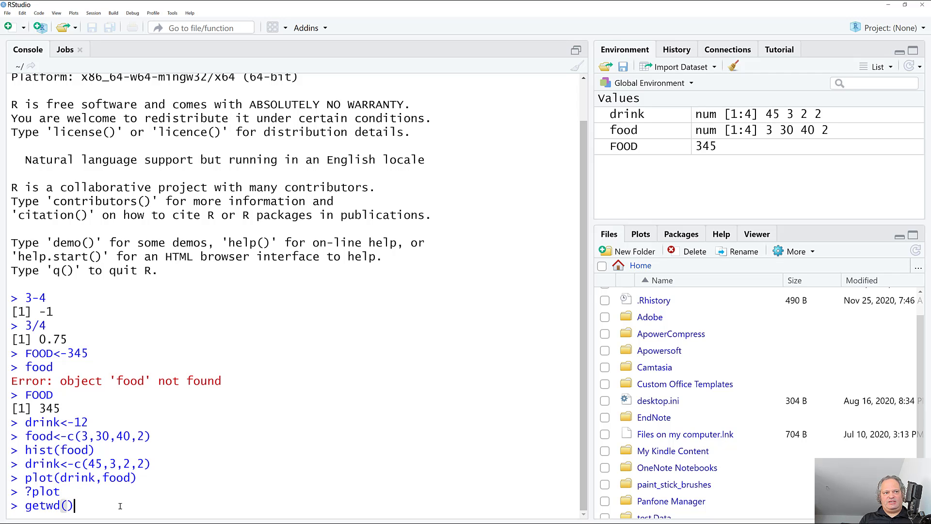
{"action": "type", "text": "("}
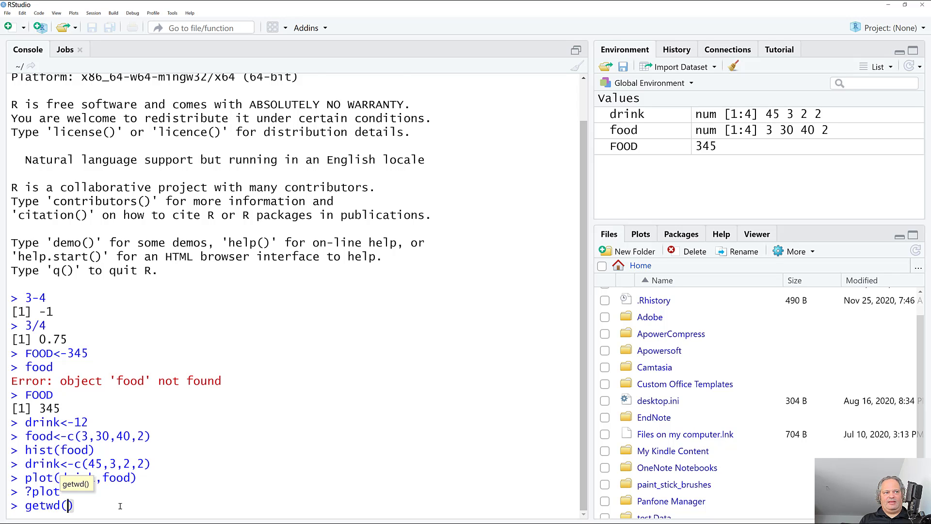
{"action": "key", "text": "Return"}
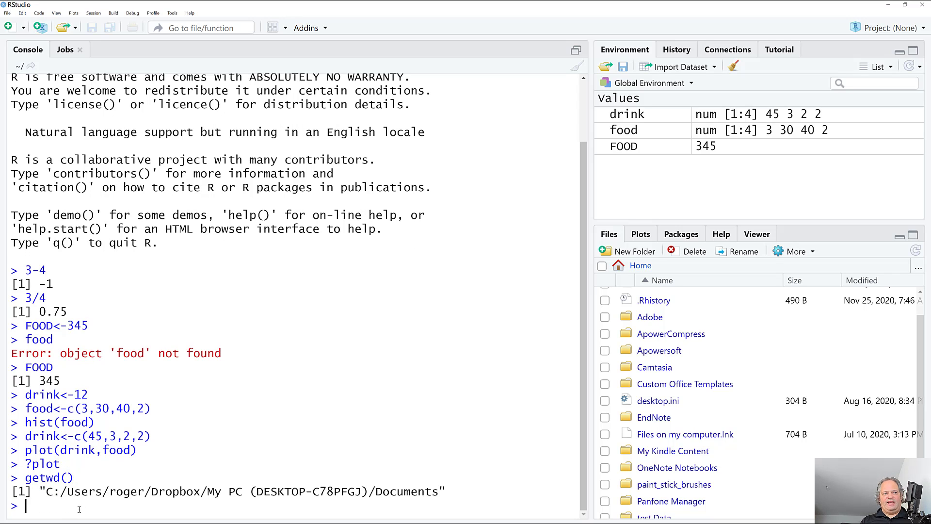
{"action": "left_click_drag", "start_coordinate": [45, 493], "coordinate": [78, 492]}
{"action": "left_click_drag", "start_coordinate": [261, 486], "coordinate": [477, 490]}
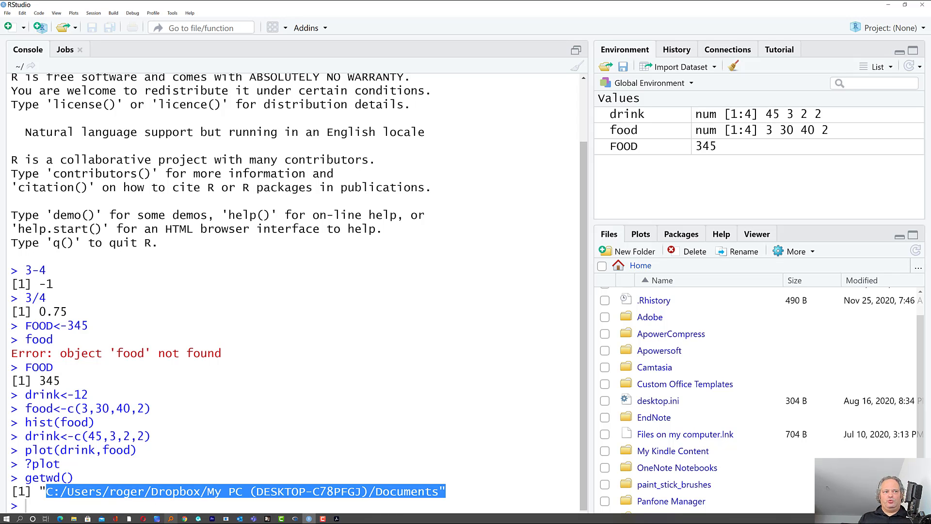
{"action": "left_click", "coordinate": [122, 506]}
{"action": "type", "text": "s"}
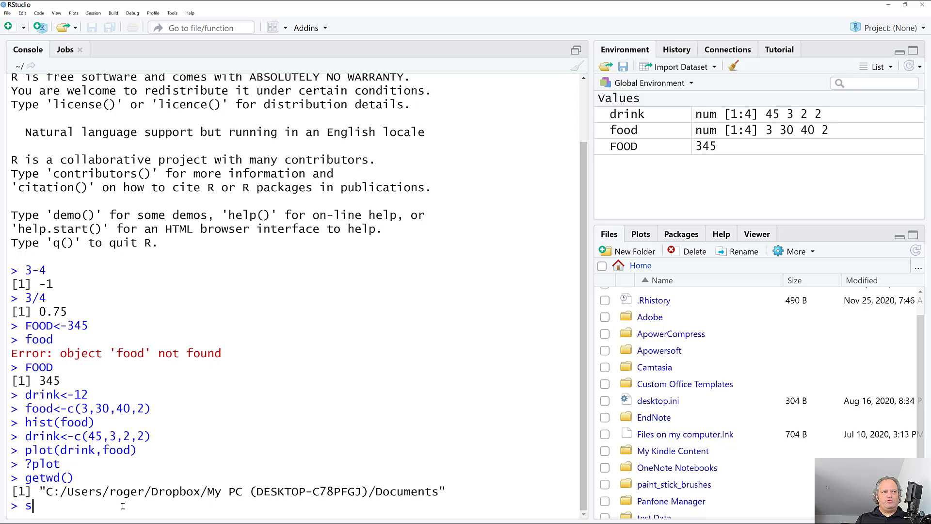
{"action": "type", "text": "etwd("}
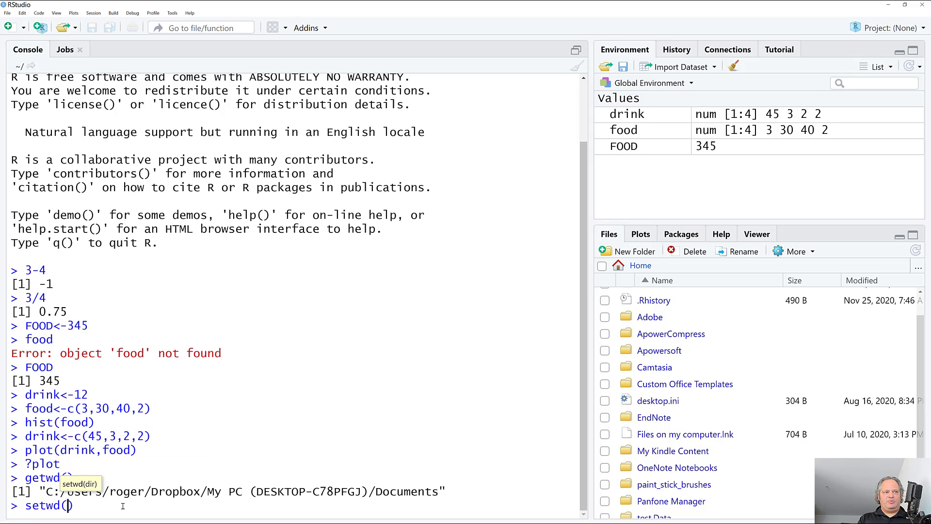
{"action": "type", "text": "\"C:"}
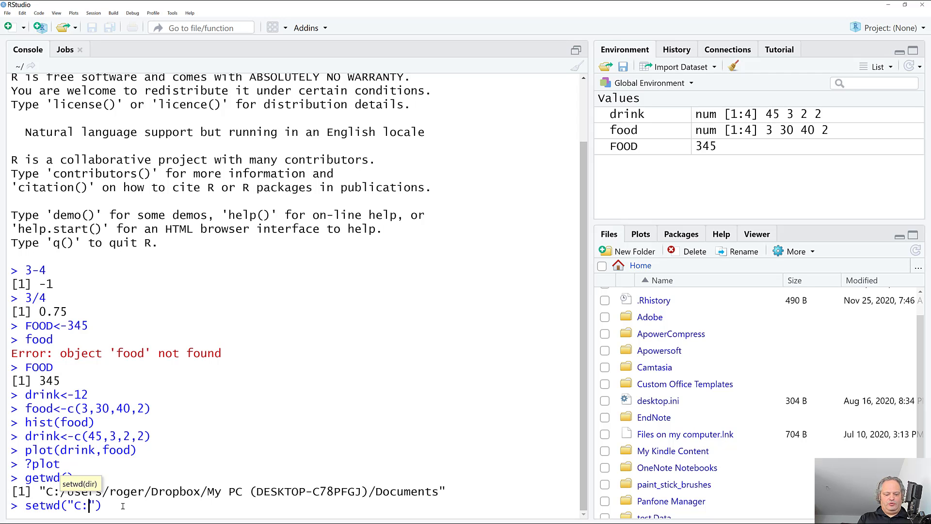
{"action": "type", "text": "/"}
{"action": "type", "text": "users..."}
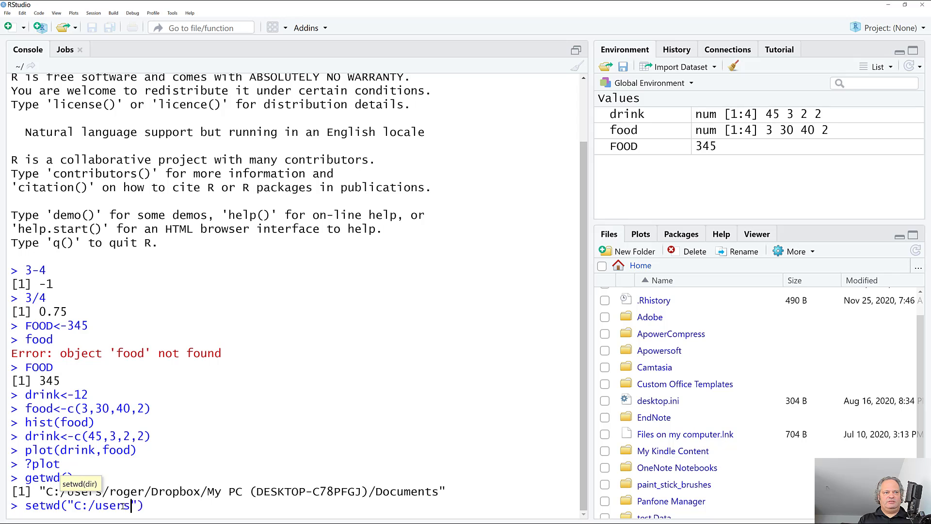
{"action": "key", "text": "Escape"}
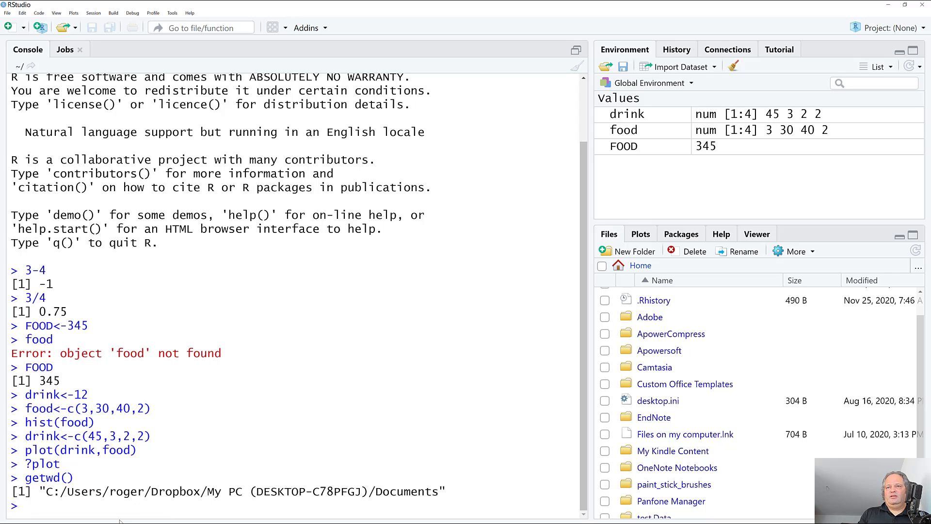
Step: Browse the file list to 01_Tag1_Grundlagen_Messeigenschaften_Reliabilität, inside Dropbox > 00_Lehre > 2020_2021 > 01_Forschungsmethodik_1_MSc_Jan
{"action": "mouse_move", "coordinate": [120, 523]}
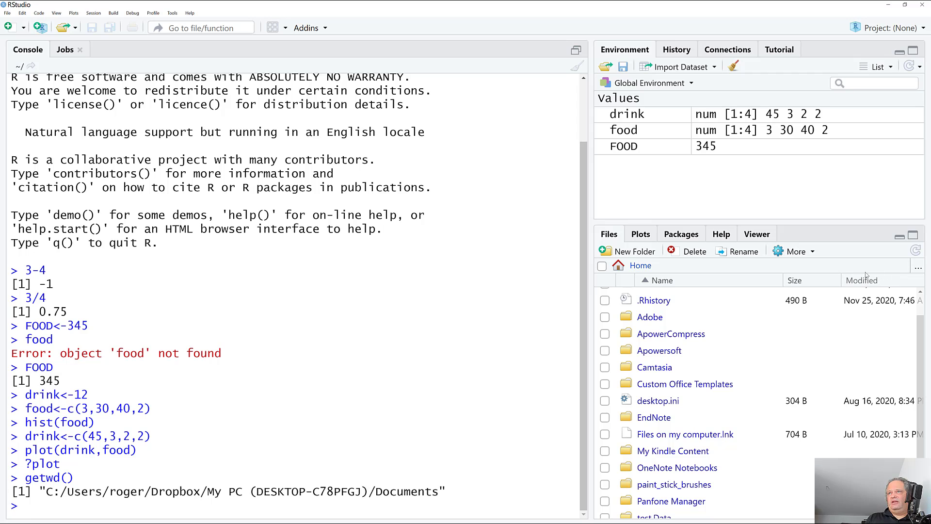
{"action": "left_click", "coordinate": [917, 270]}
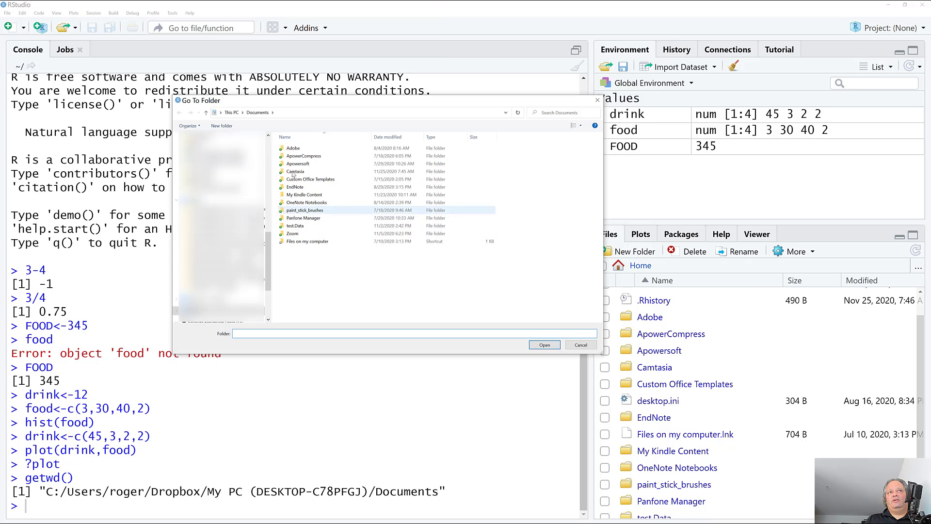
{"action": "left_click_drag", "start_coordinate": [268, 267], "coordinate": [267, 212]}
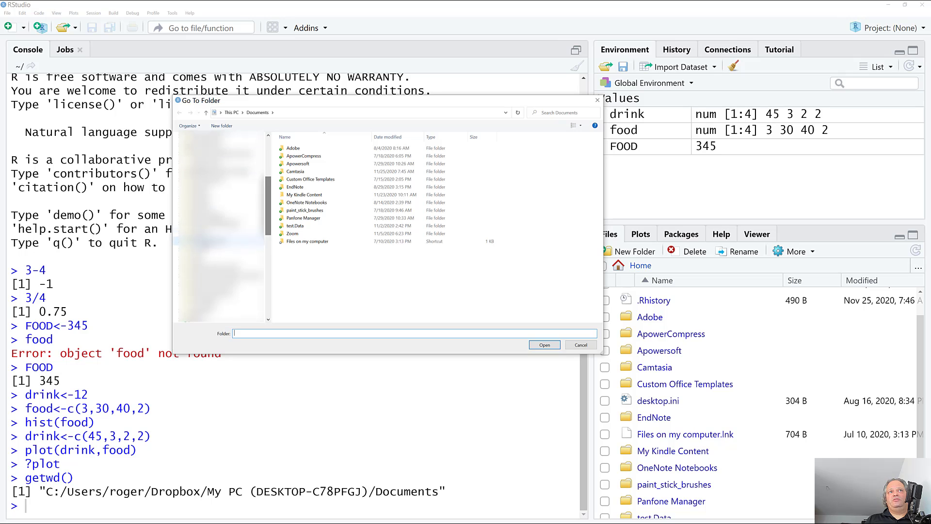
{"action": "left_click", "coordinate": [219, 232]}
{"action": "double_click", "coordinate": [297, 272]}
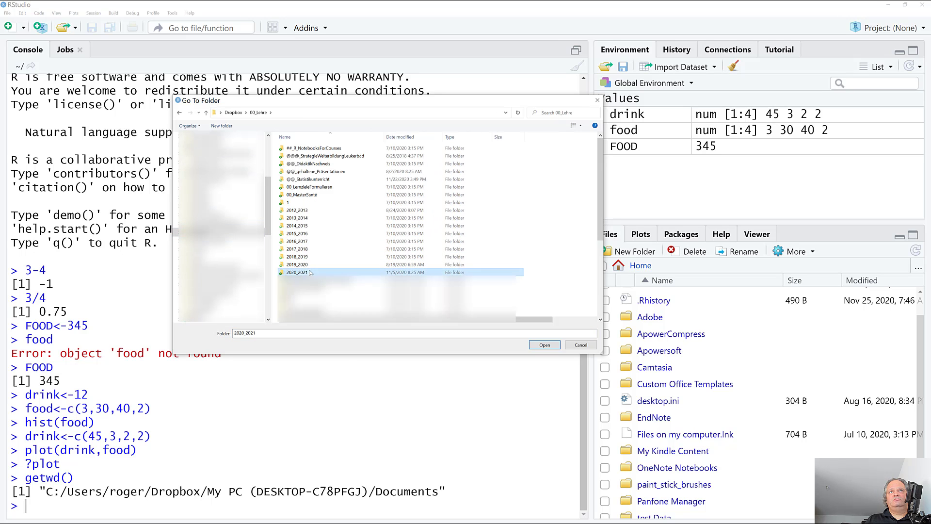
{"action": "left_click", "coordinate": [323, 156]}
{"action": "double_click", "coordinate": [322, 156]}
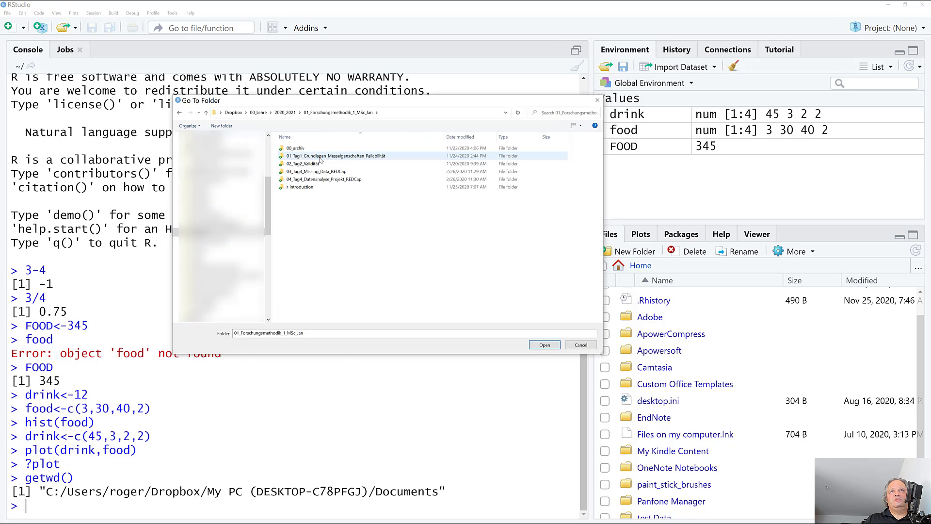
{"action": "double_click", "coordinate": [320, 158]}
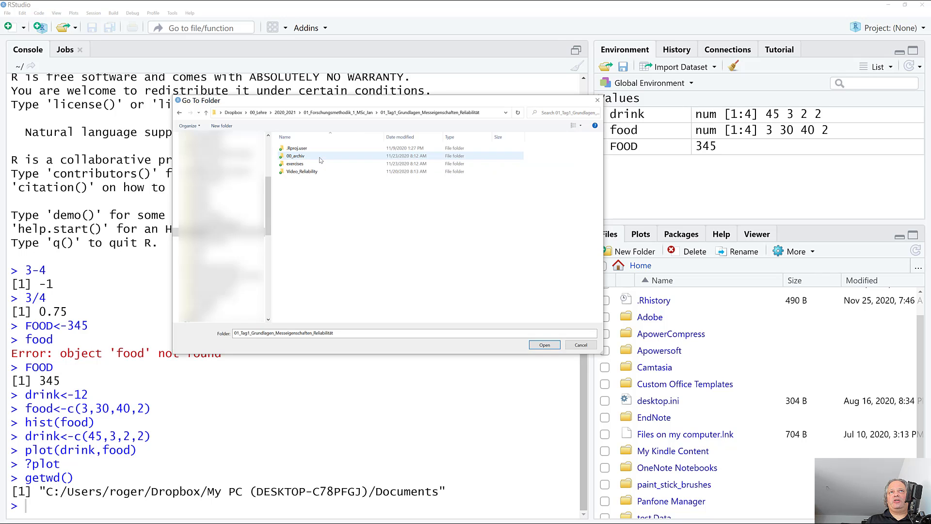
{"action": "left_click", "coordinate": [545, 345]}
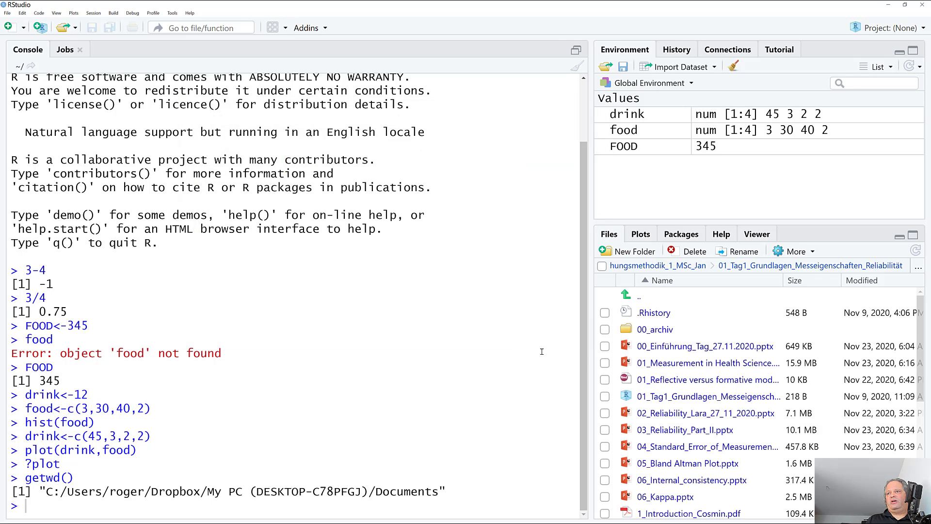
{"action": "scroll", "coordinate": [679, 360], "scroll_direction": "down", "scroll_amount": 5}
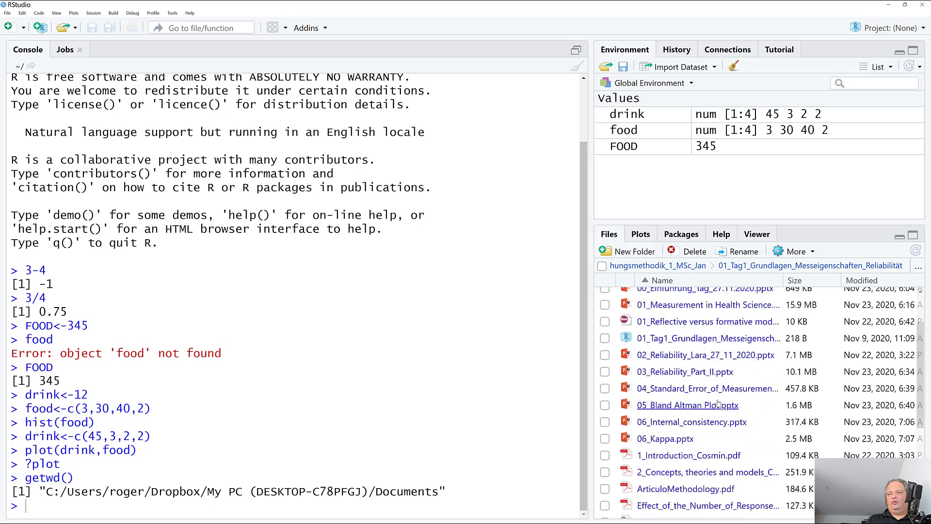
Step: Look through the files in the 01_Tag1_Grundlagen_Messeigenschaften_Reliabilität folder, print the working directory with getwd(), and highlight the returned path
{"action": "scroll", "coordinate": [737, 427], "scroll_direction": "up", "scroll_amount": 4}
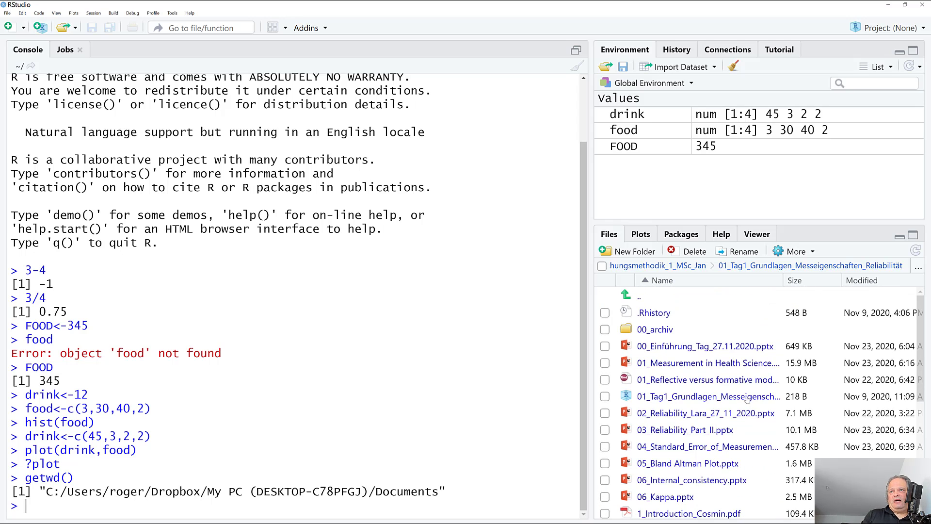
{"action": "scroll", "coordinate": [655, 442], "scroll_direction": "down", "scroll_amount": 2}
{"action": "scroll", "coordinate": [670, 441], "scroll_direction": "down", "scroll_amount": 5}
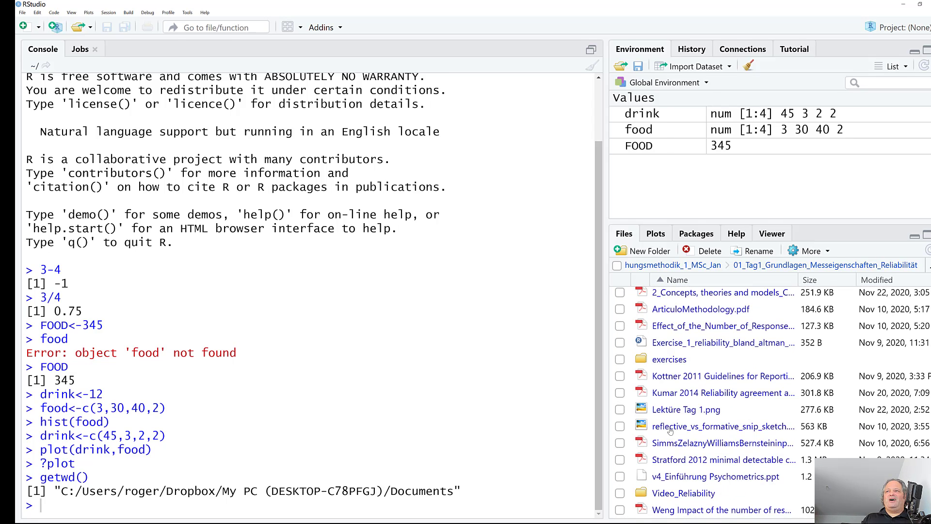
{"action": "left_click", "coordinate": [341, 507]}
{"action": "type", "text": "getwd()"}
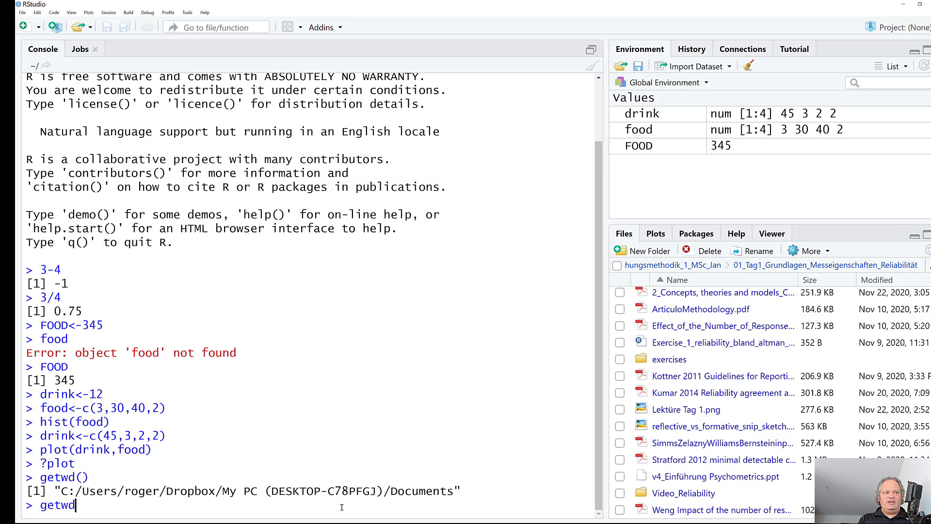
{"action": "key", "text": "Return"}
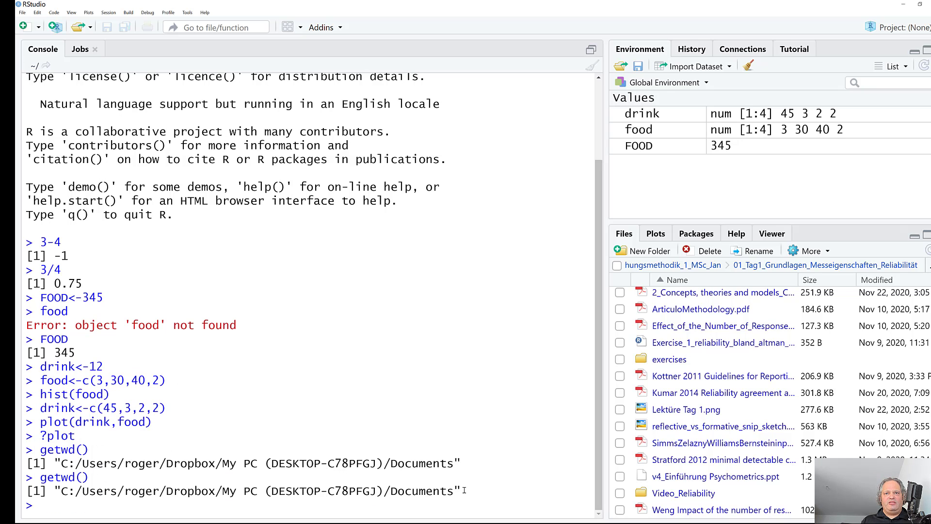
{"action": "left_click_drag", "start_coordinate": [464, 490], "coordinate": [61, 491]}
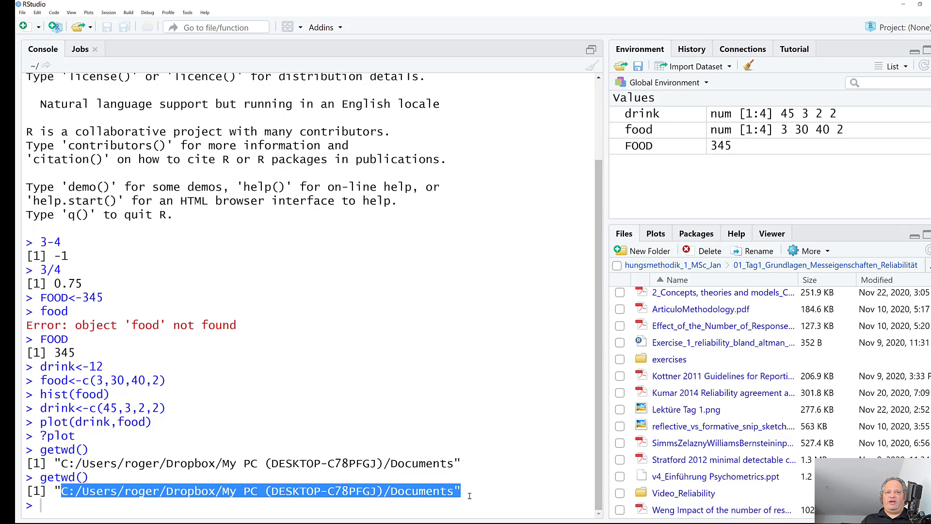
Step: List the contents of the current working directory with dir() in the console
{"action": "left_click", "coordinate": [422, 507]}
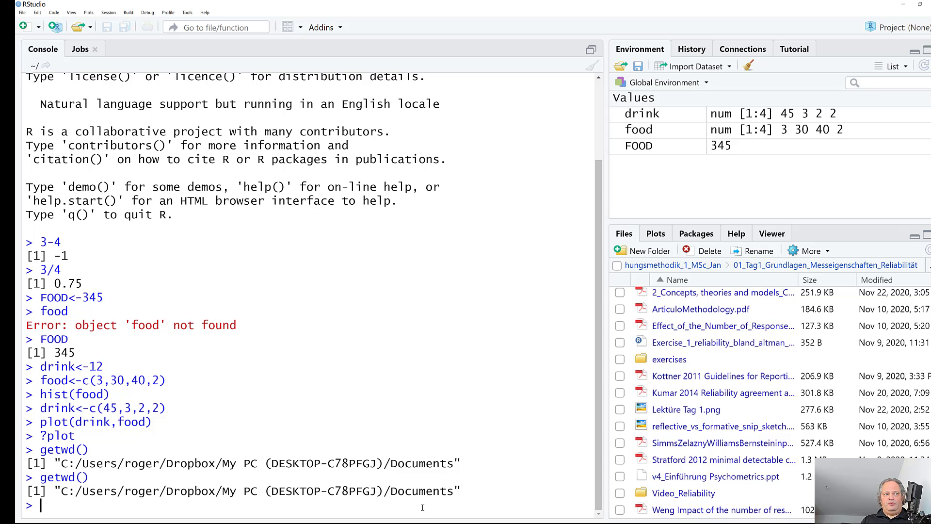
{"action": "type", "text": "d"}
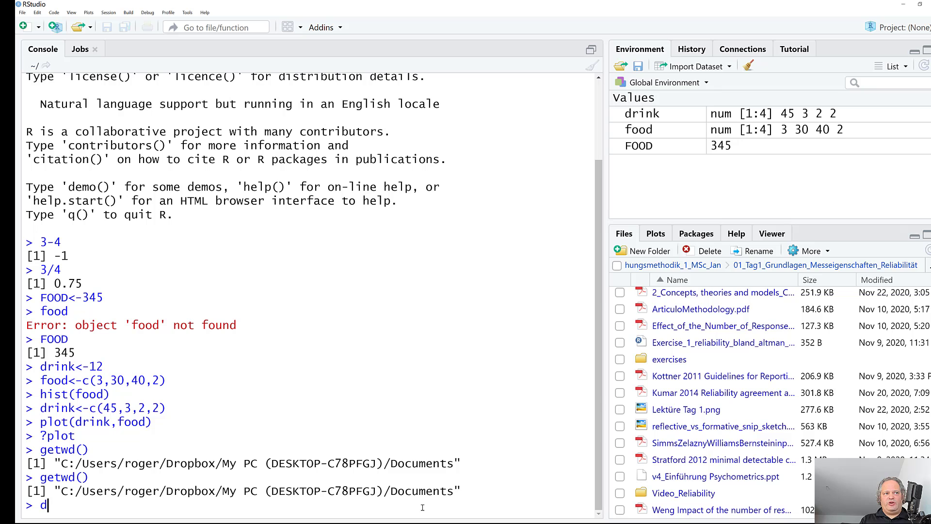
{"action": "type", "text": "ir()"}
{"action": "key", "text": "Return"}
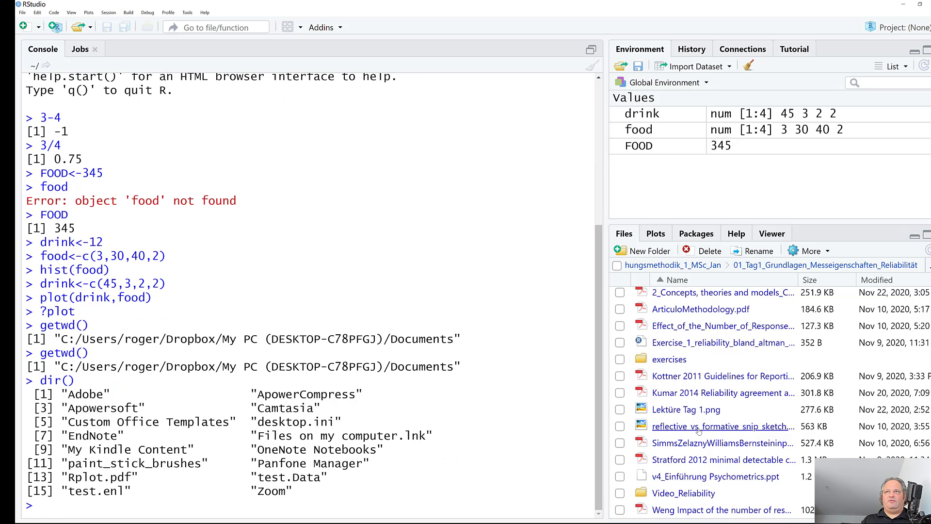
Step: Set the browsed folder 01_Tag1_Grundlagen_Messeigenschaften_Reliabilität as the working directory and check it with getwd()
{"action": "left_click", "coordinate": [818, 253]}
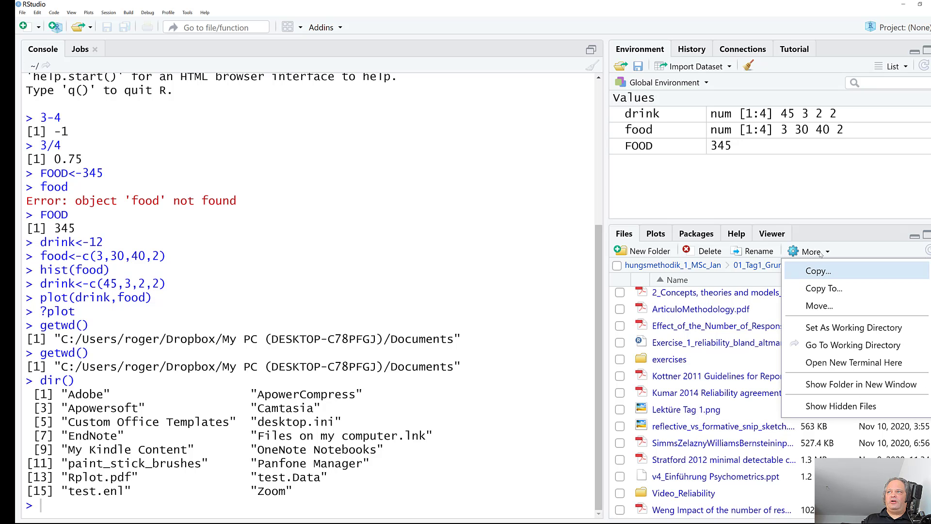
{"action": "left_click", "coordinate": [847, 329]}
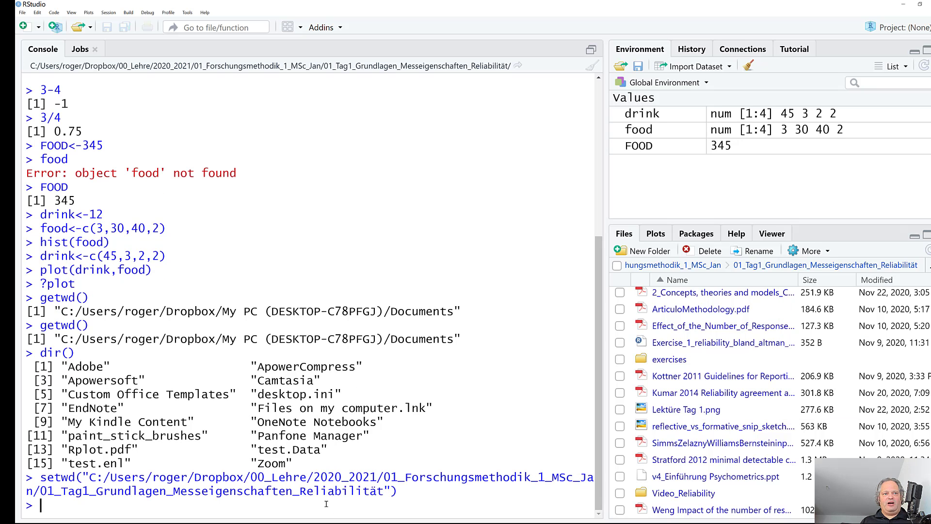
{"action": "type", "text": "getwd"}
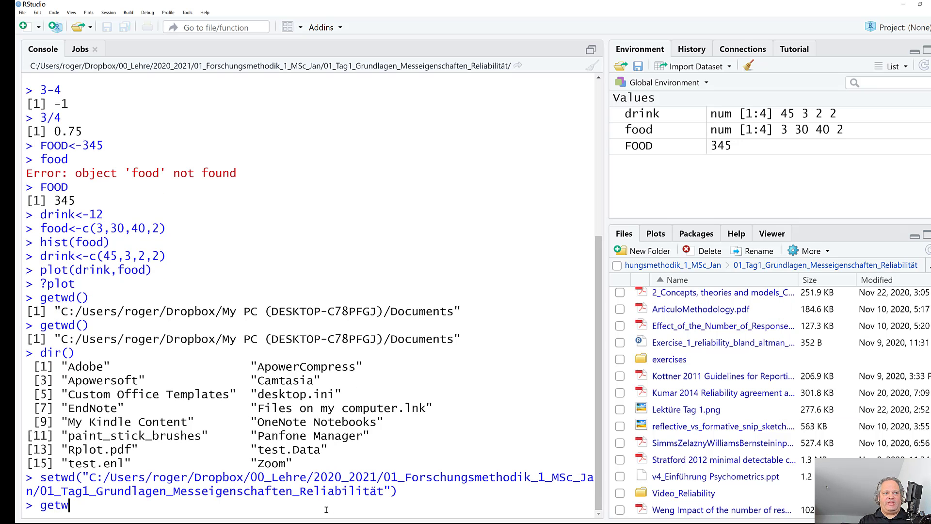
{"action": "key", "text": "Escape"}
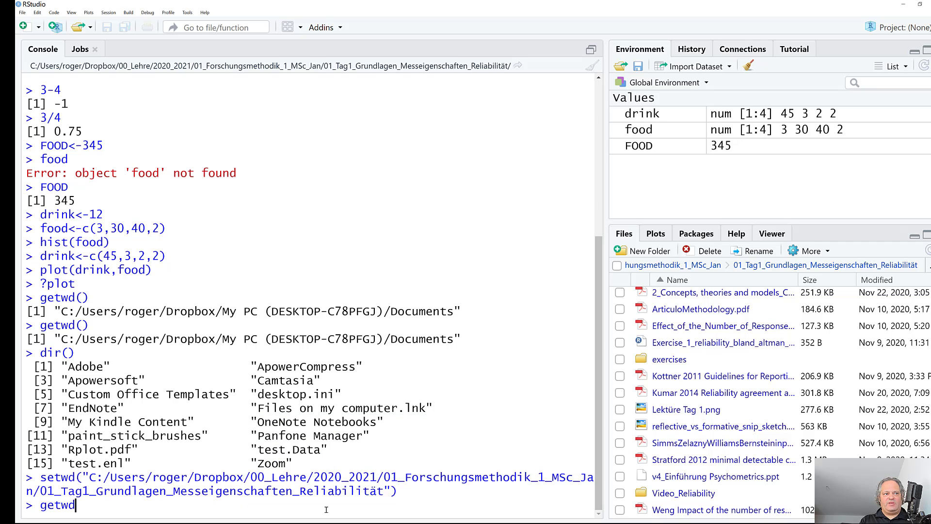
{"action": "type", "text": "()"}
{"action": "key", "text": "Return"}
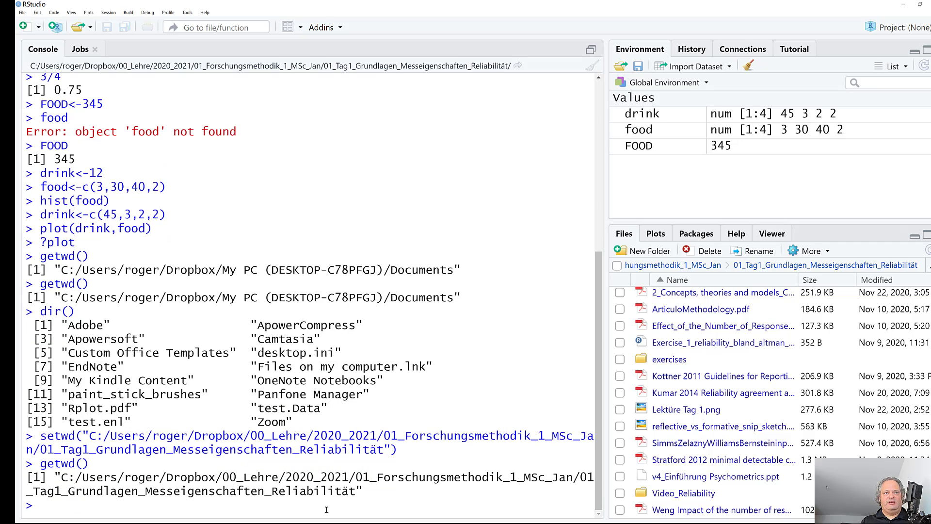
Step: Highlight the setwd() and getwd() commands in the console and view the beginning of the folder's file list
{"action": "left_click_drag", "start_coordinate": [365, 491], "coordinate": [54, 491]}
{"action": "left_click_drag", "start_coordinate": [90, 464], "coordinate": [27, 438]}
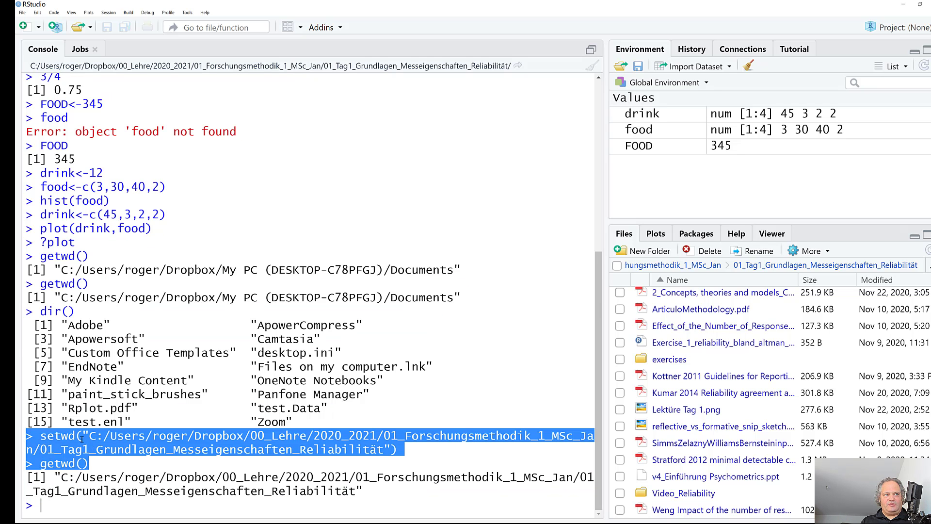
{"action": "left_click", "coordinate": [89, 464]}
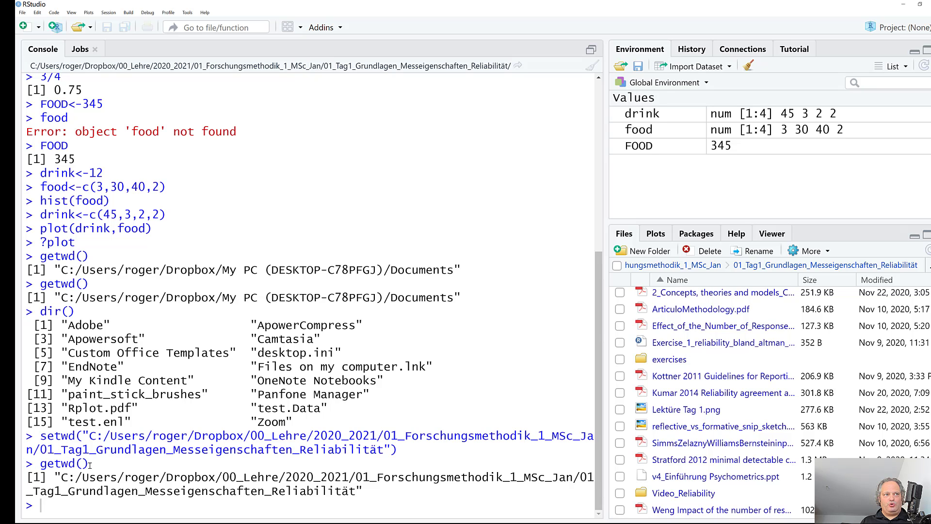
{"action": "left_click_drag", "start_coordinate": [90, 464], "coordinate": [41, 436]}
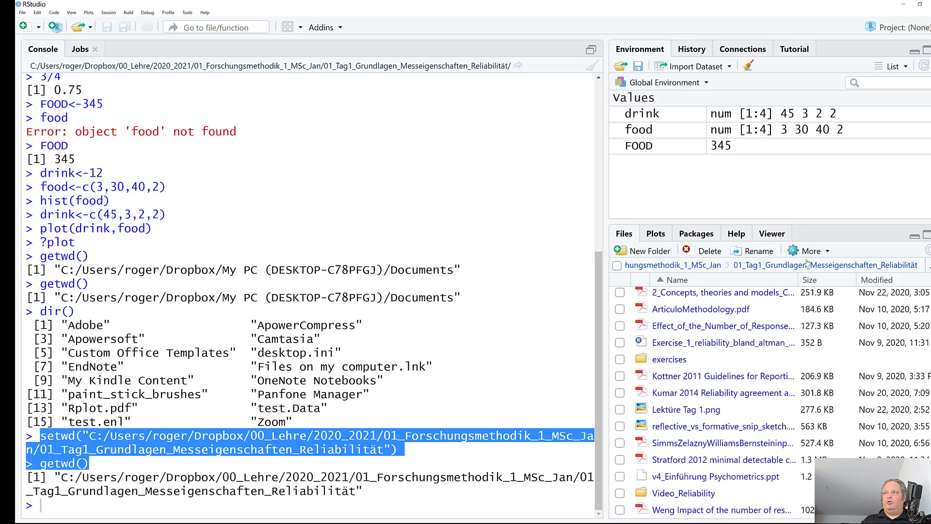
{"action": "scroll", "coordinate": [652, 365], "scroll_direction": "up", "scroll_amount": 10}
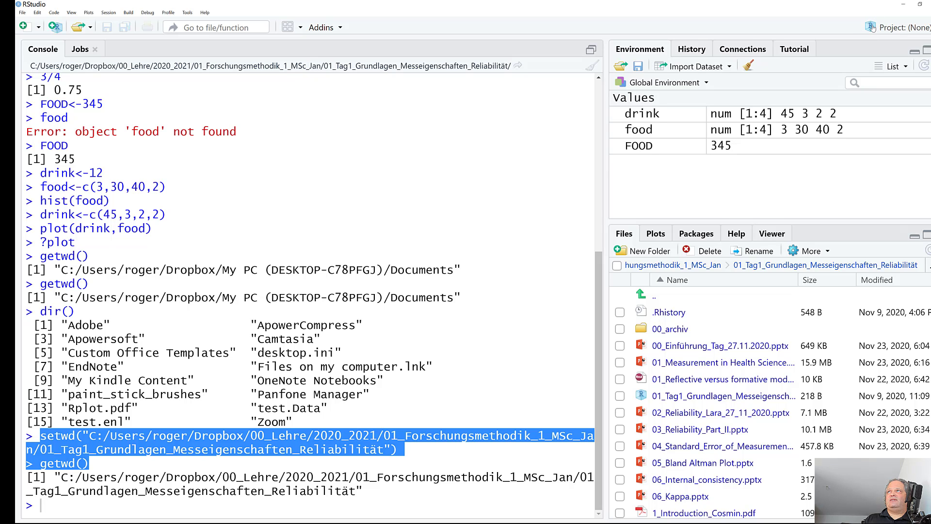
Step: Open the recent project Day_6_Criterion_Validity_II and show the files in its folder
{"action": "left_click", "coordinate": [909, 29]}
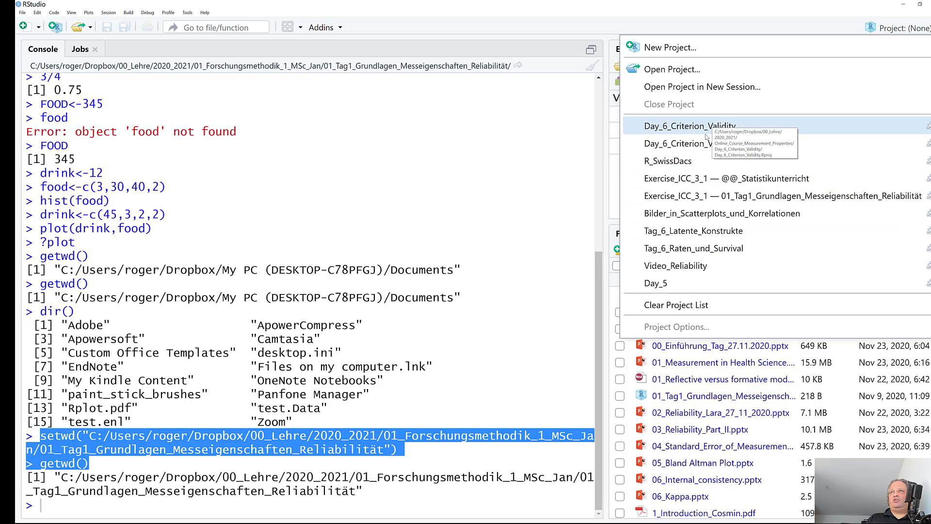
{"action": "left_click", "coordinate": [722, 144]}
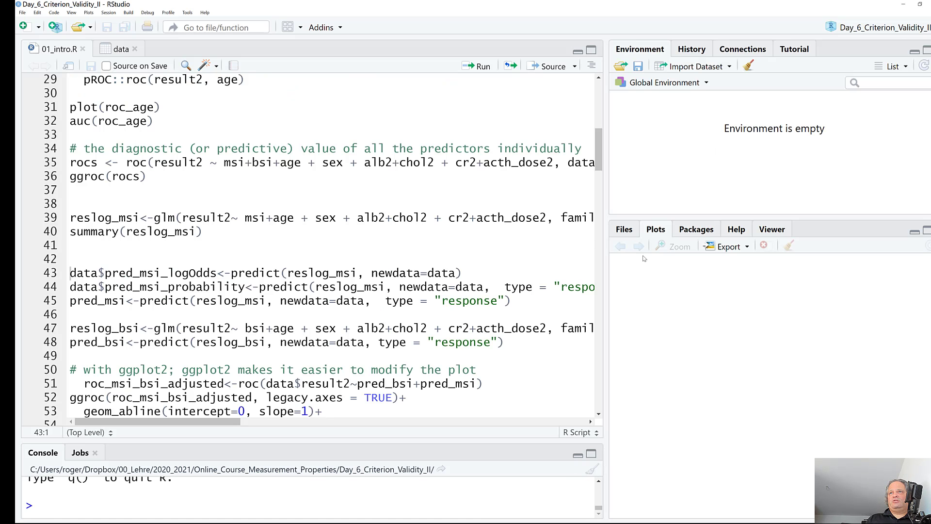
{"action": "left_click", "coordinate": [624, 229]}
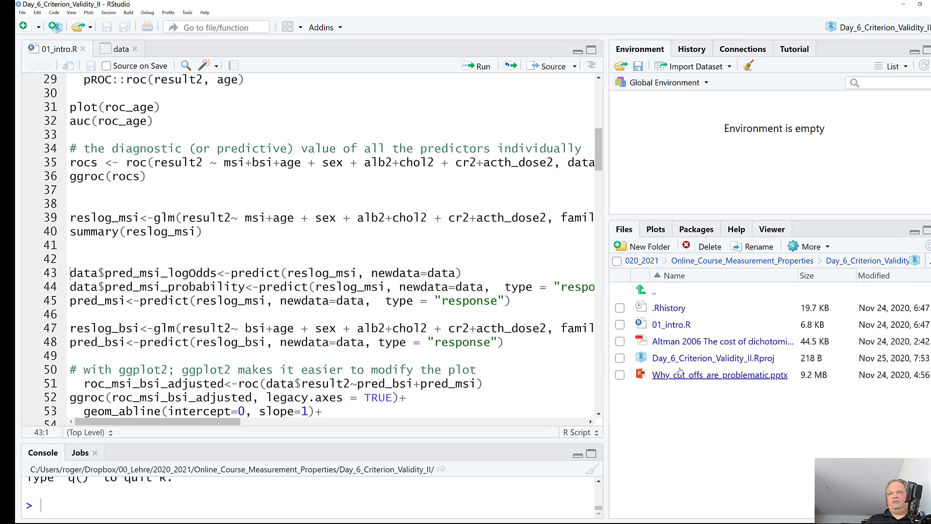
Step: Print the project's working directory with getwd() and enlarge the console to show the full output
{"action": "left_click", "coordinate": [365, 511]}
{"action": "type", "text": "getwd()"}
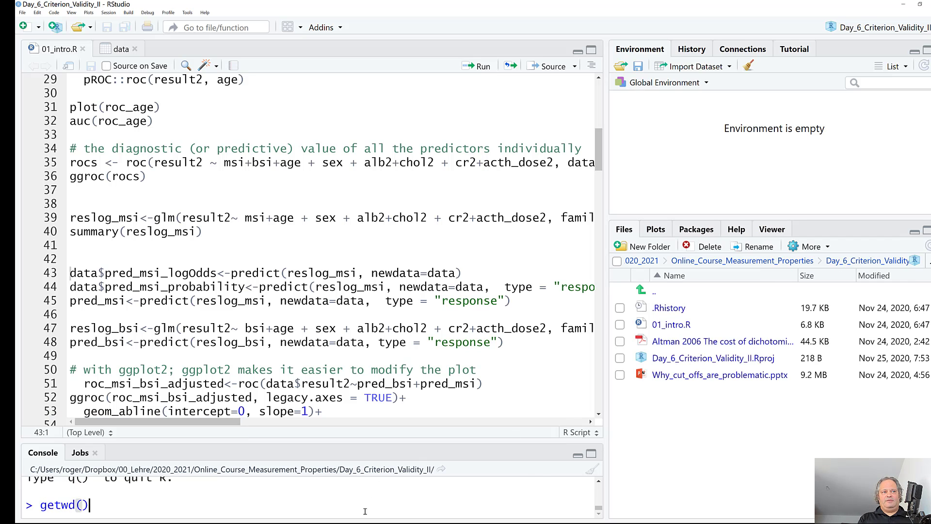
{"action": "key", "text": "Return"}
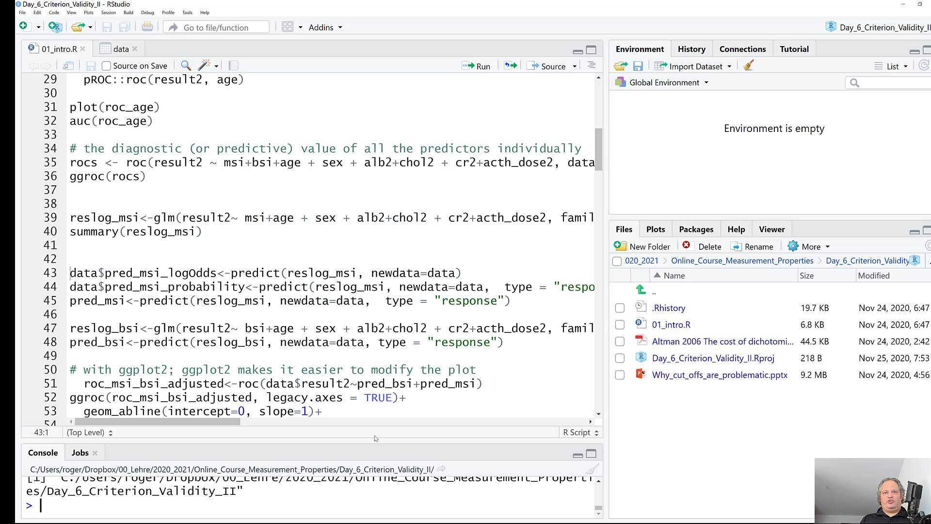
{"action": "left_click_drag", "start_coordinate": [377, 440], "coordinate": [377, 378]}
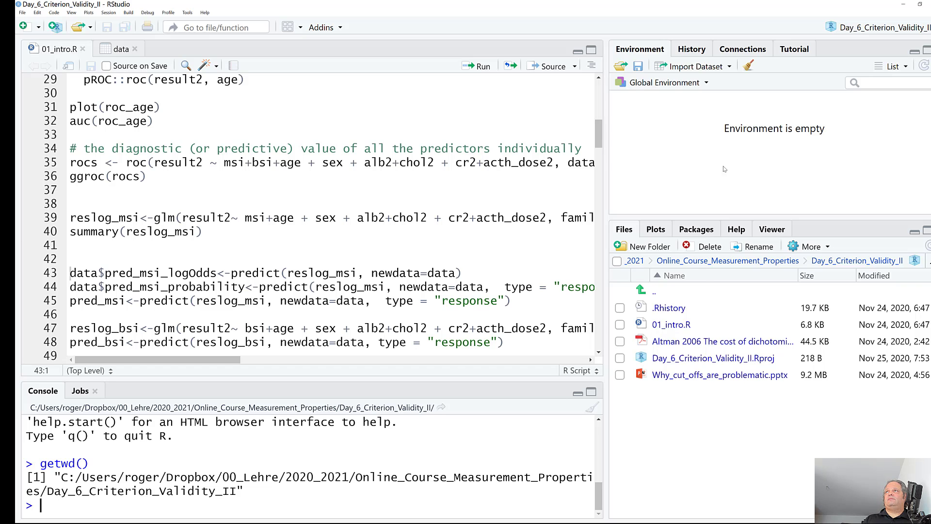
Step: Switch to the recent project Day_6_Criterion_Validity, and close it so that no project is open
{"action": "left_click", "coordinate": [880, 29]}
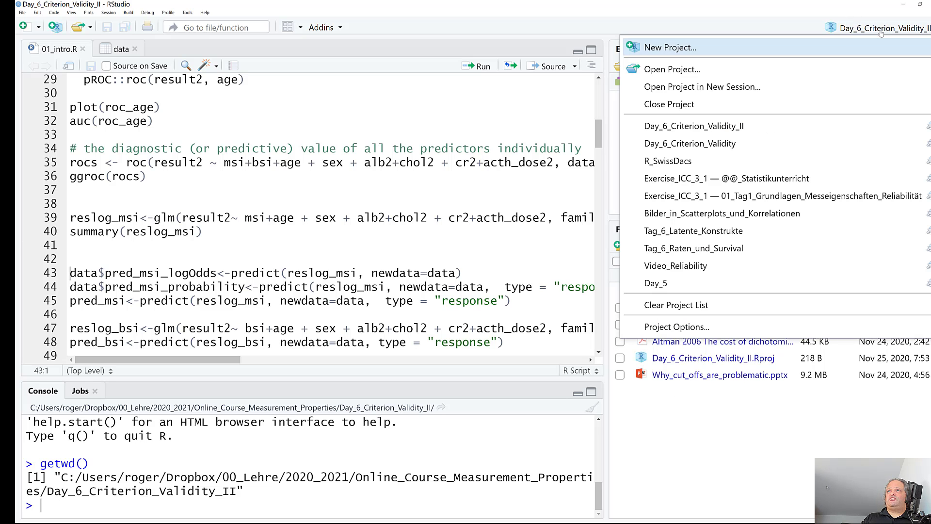
{"action": "left_click", "coordinate": [732, 144]}
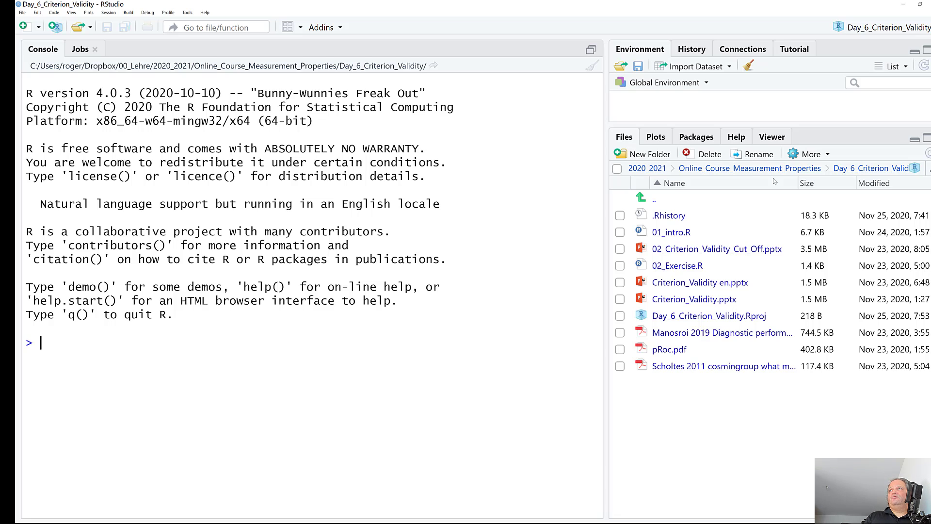
{"action": "left_click", "coordinate": [890, 29]}
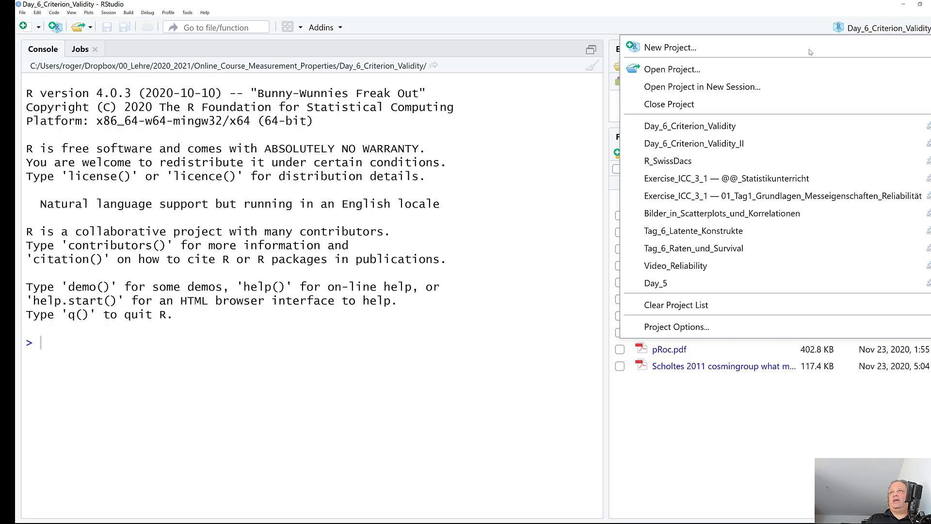
{"action": "left_click", "coordinate": [688, 104]}
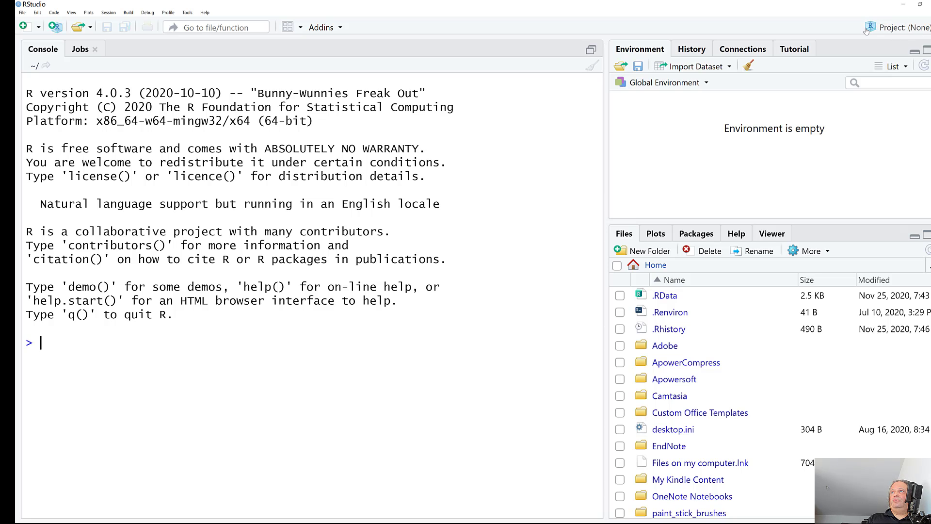
Step: Start creating a new project in a new directory, with New Project as the project type
{"action": "left_click", "coordinate": [908, 27]}
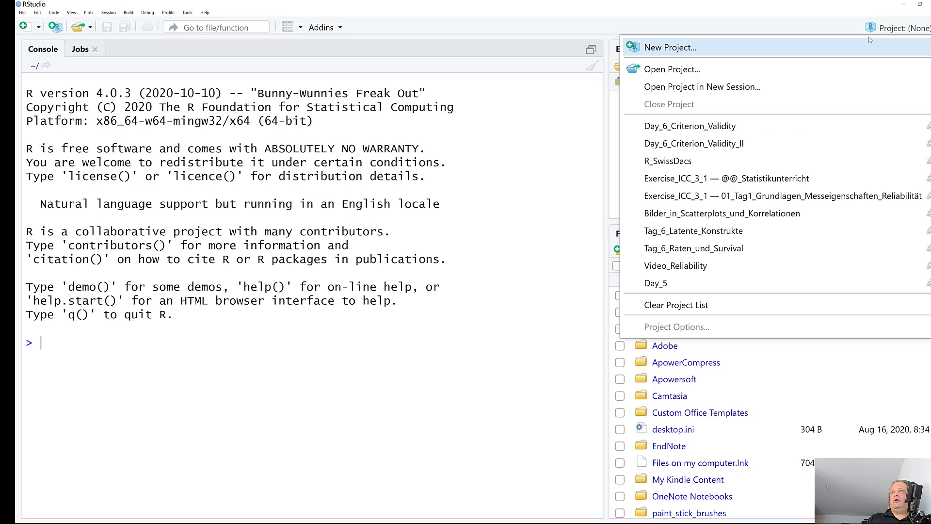
{"action": "left_click", "coordinate": [669, 48]}
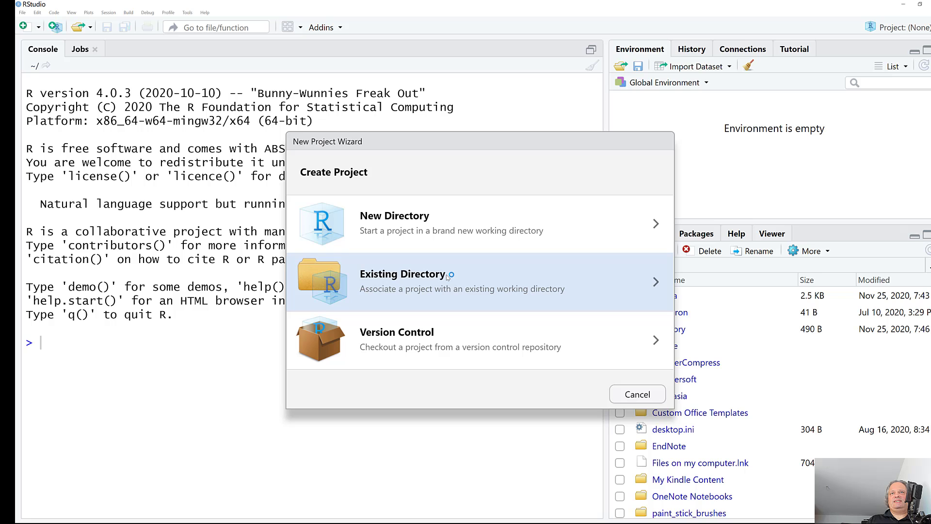
{"action": "left_click", "coordinate": [439, 231]}
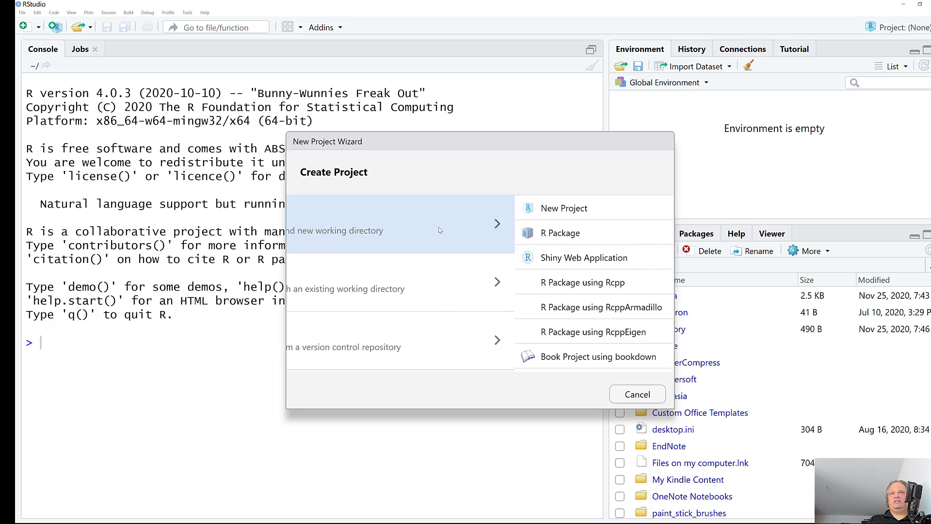
{"action": "left_click", "coordinate": [360, 208]}
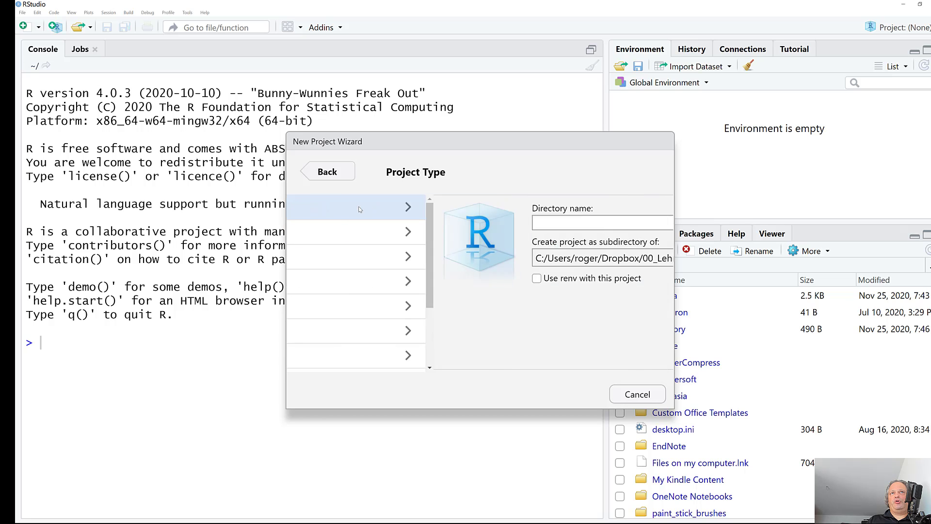
Step: Choose Dropbox/00_Lehre as the new project's parent folder and name its directory Introduction_R
{"action": "left_click", "coordinate": [634, 258]}
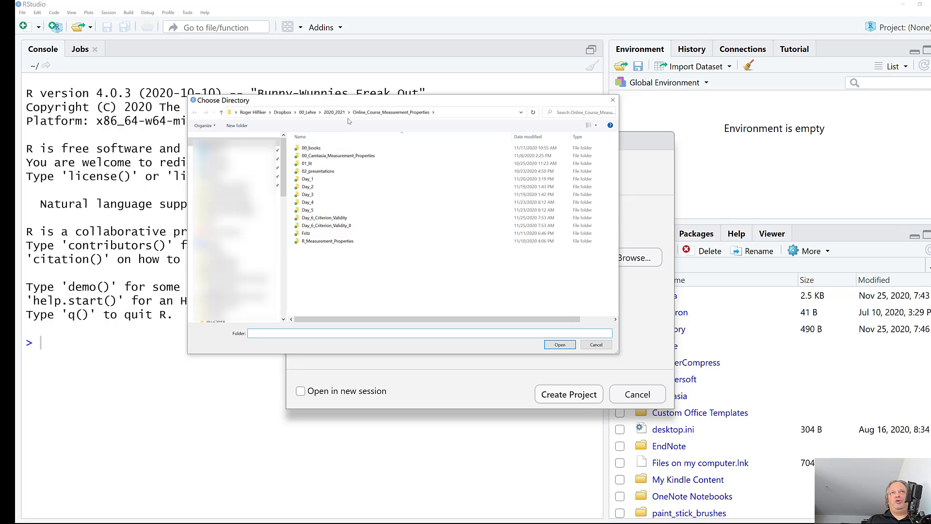
{"action": "left_click", "coordinate": [308, 113]}
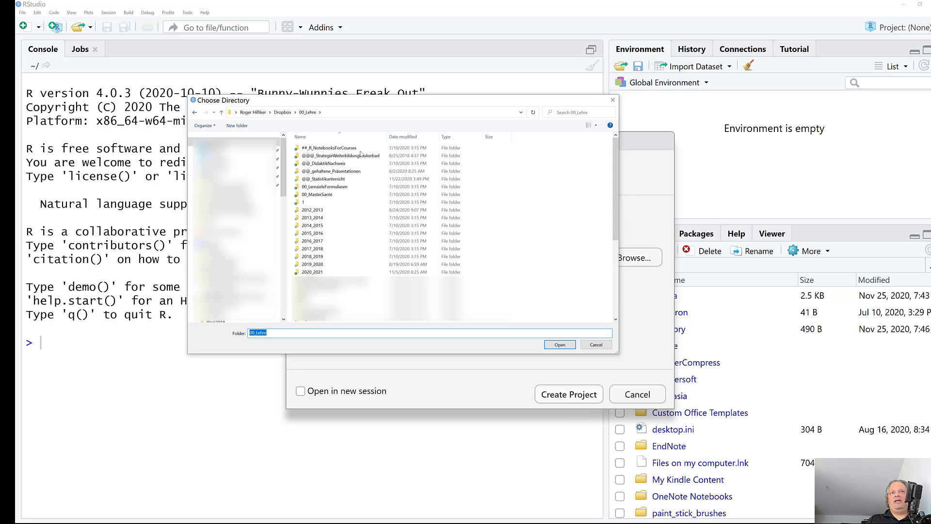
{"action": "left_click", "coordinate": [562, 346]}
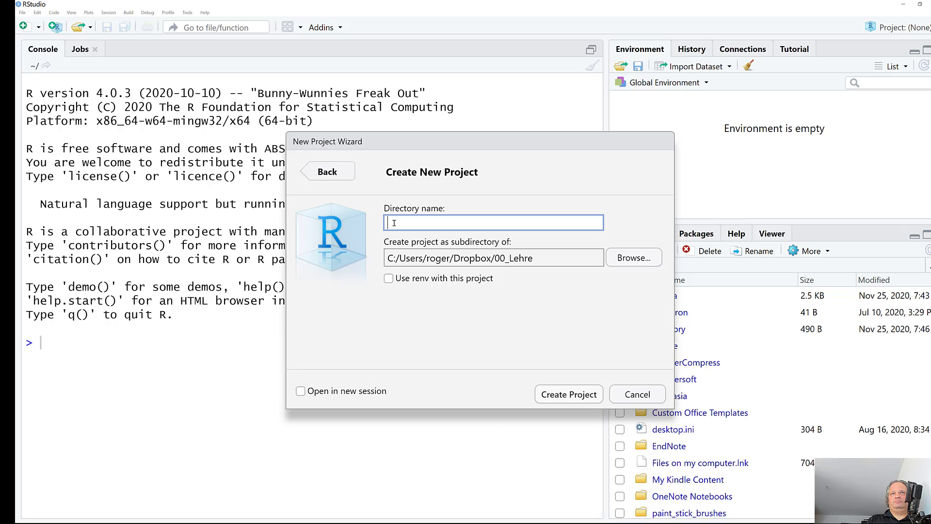
{"action": "type", "text": "Introduction_R"}
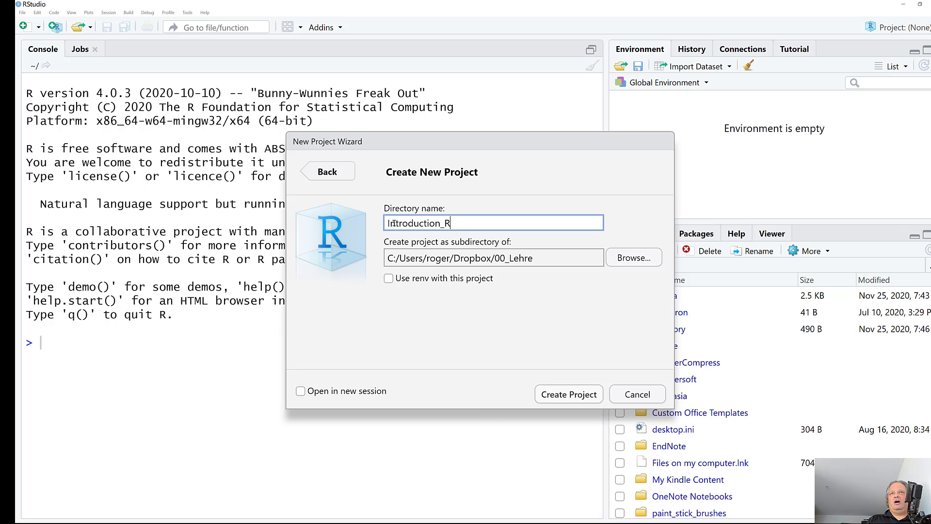
Step: Create the Introduction_R project, check its folder under Dropbox/00_Lehre in a maximized File Explorer window, and return to RStudio
{"action": "left_click", "coordinate": [559, 394]}
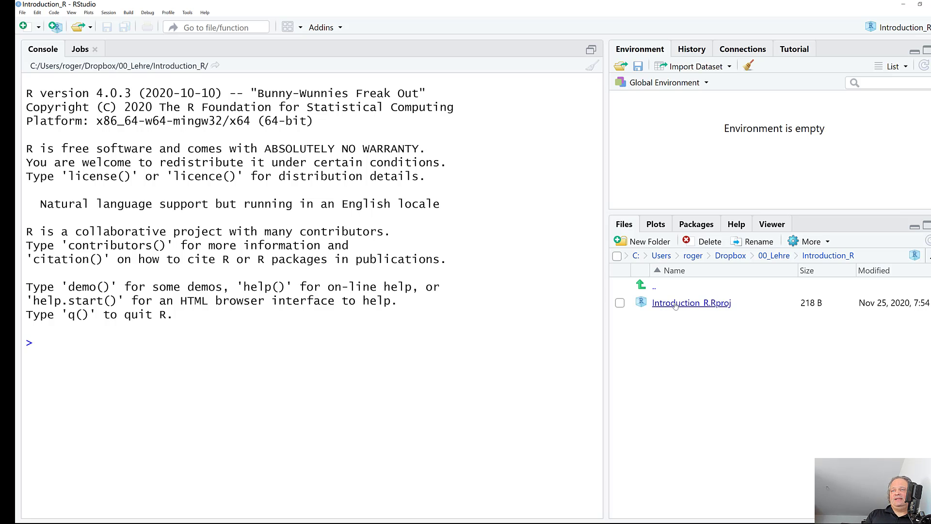
{"action": "key", "text": "super+e"}
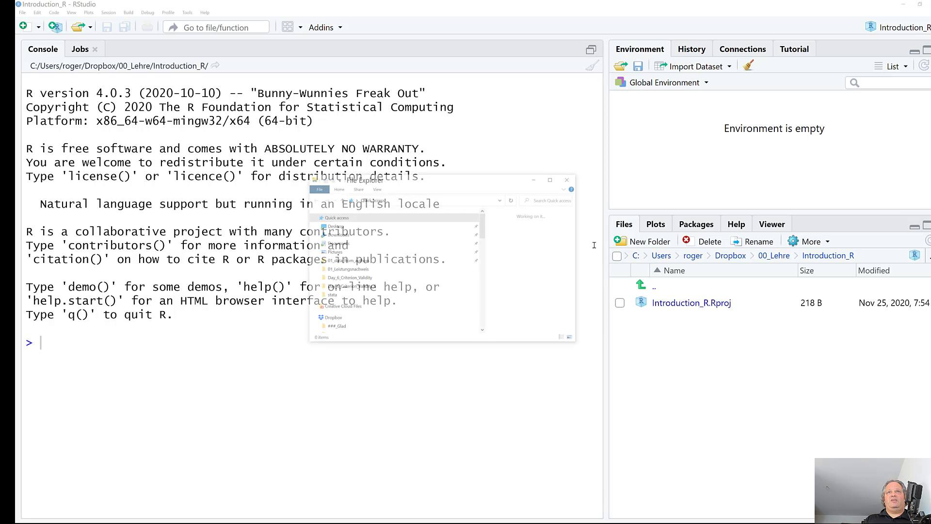
{"action": "left_click", "coordinate": [552, 178]}
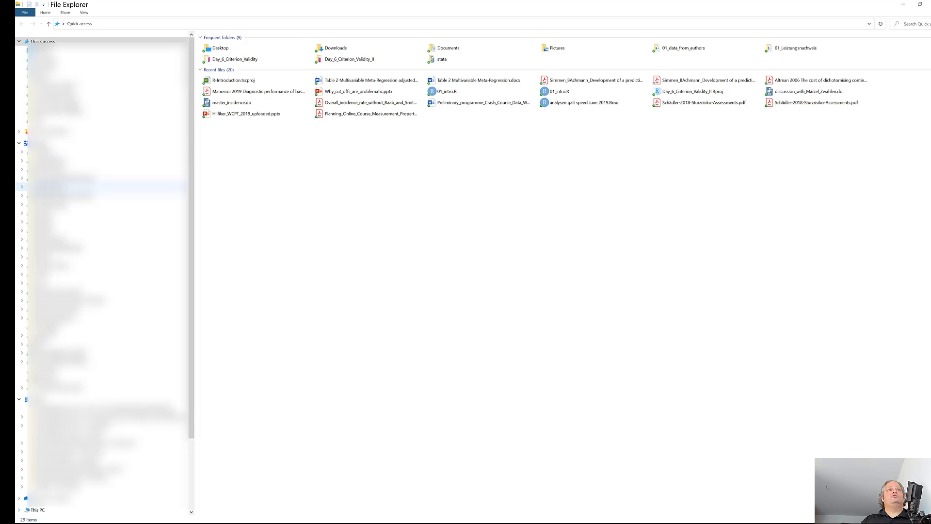
{"action": "left_click", "coordinate": [57, 257]}
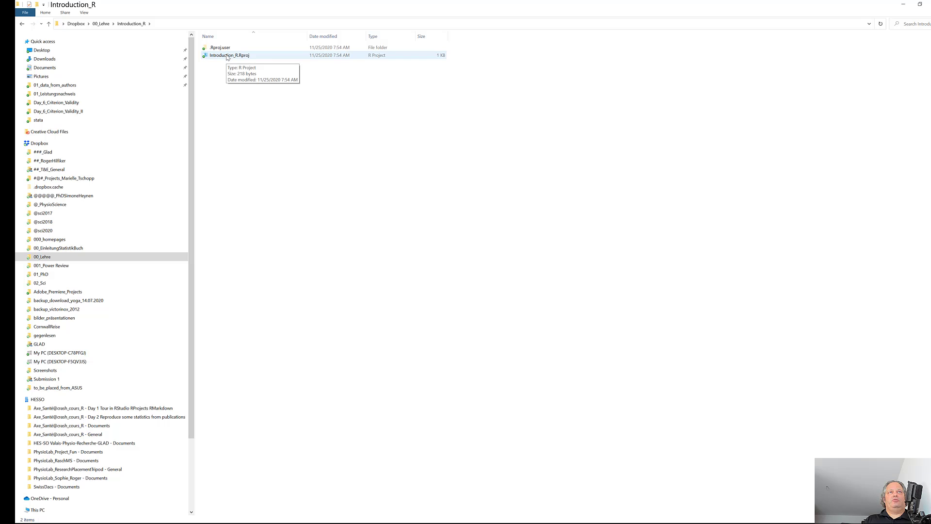
{"action": "key", "text": "alt+Tab"}
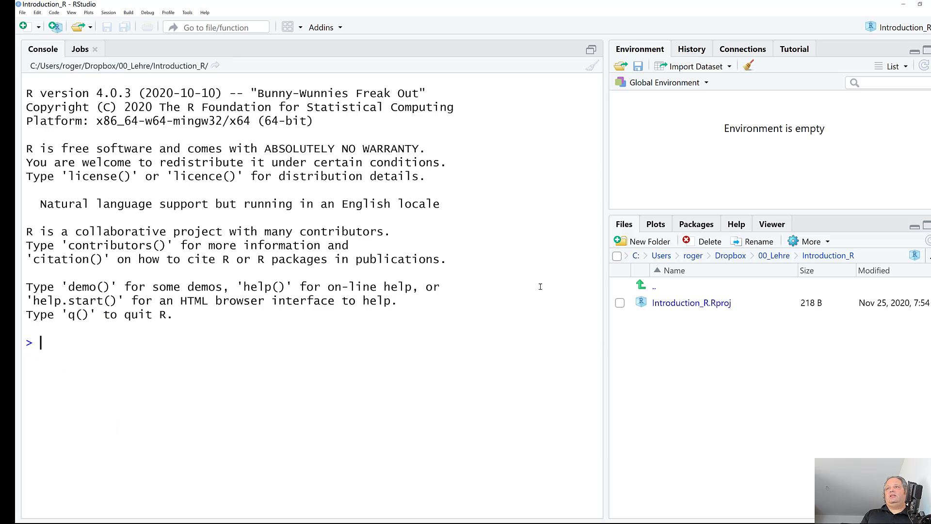
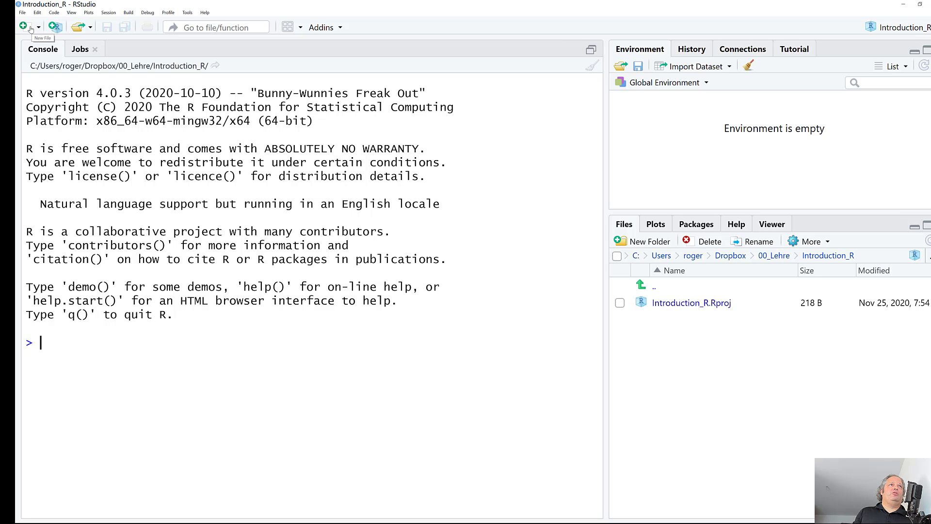
Step: Create a new R script and save it in the project folder as 00_Introduction
{"action": "left_click", "coordinate": [30, 29]}
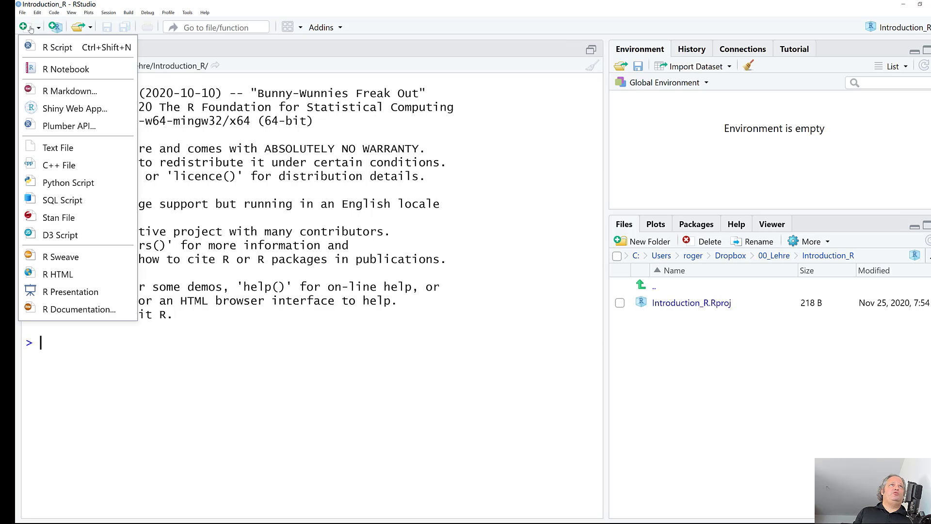
{"action": "left_click", "coordinate": [56, 49]}
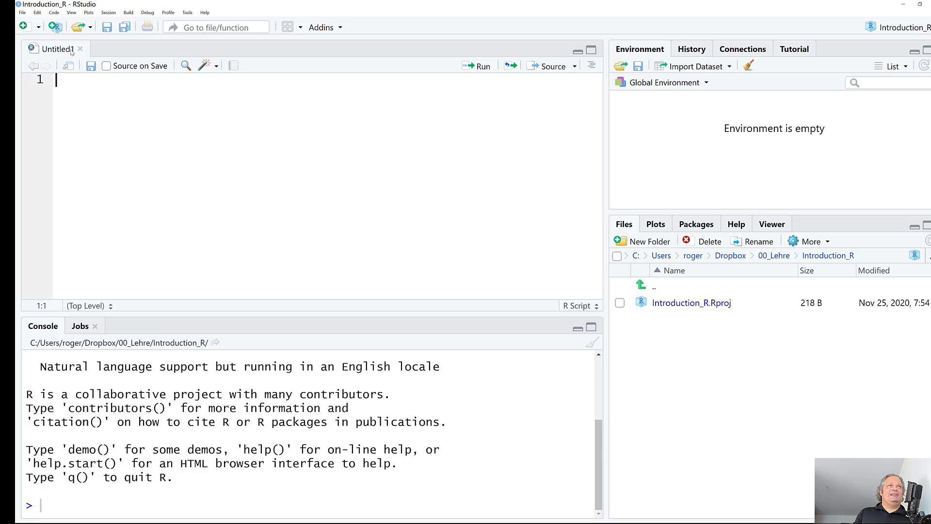
{"action": "key", "text": "ctrl+s"}
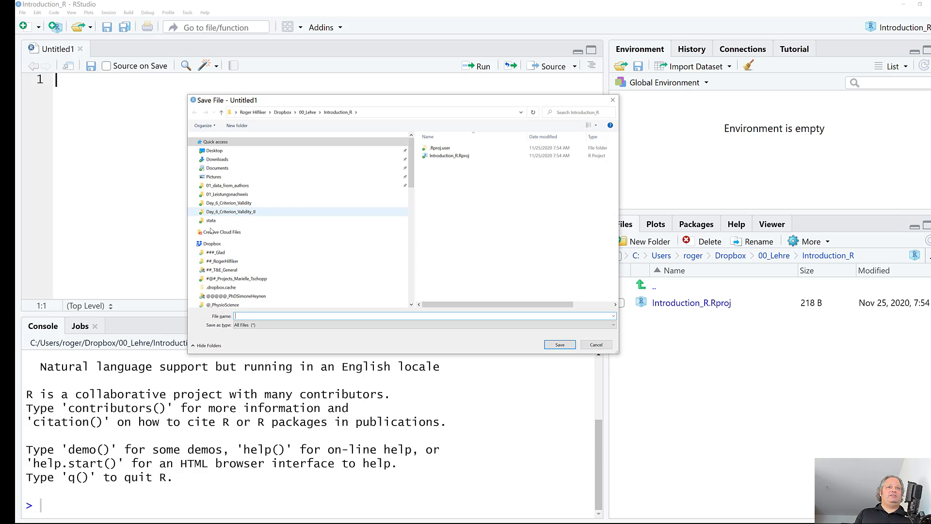
{"action": "type", "text": "00_Intro"}
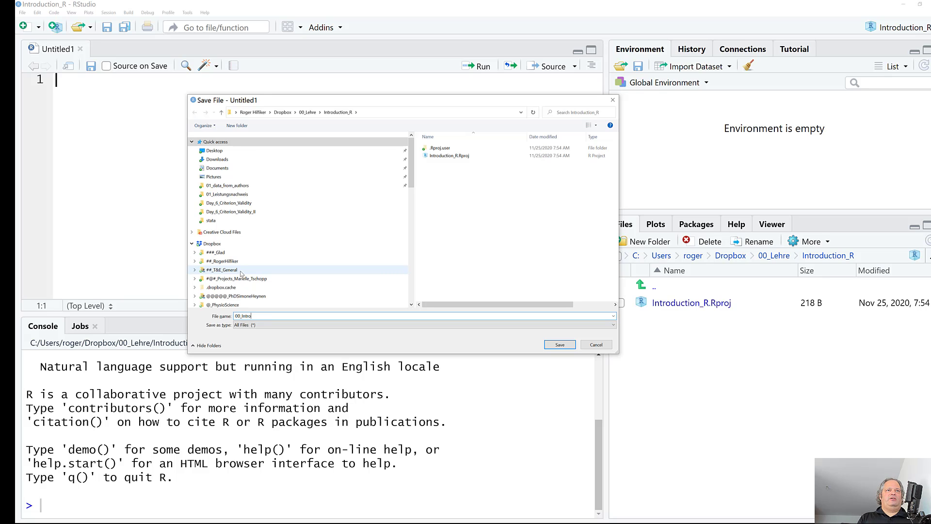
{"action": "type", "text": "uction"}
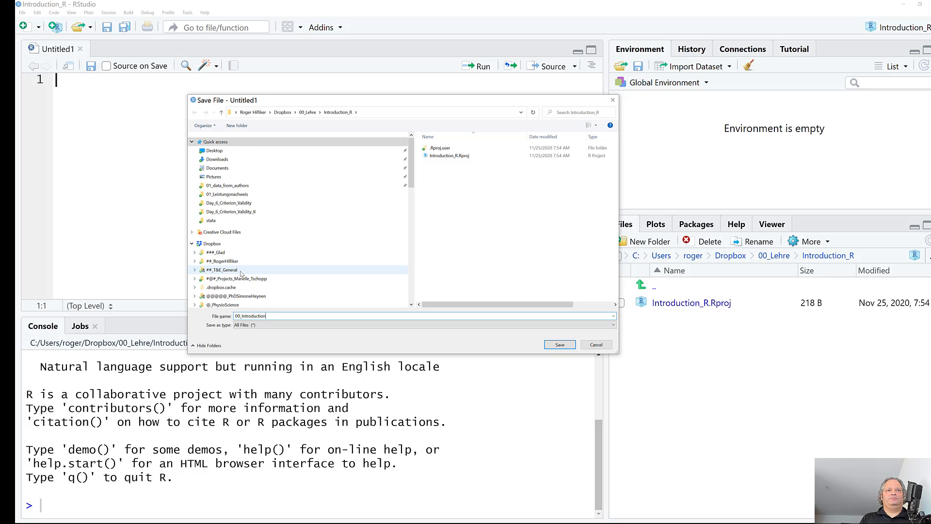
{"action": "key", "text": "Return"}
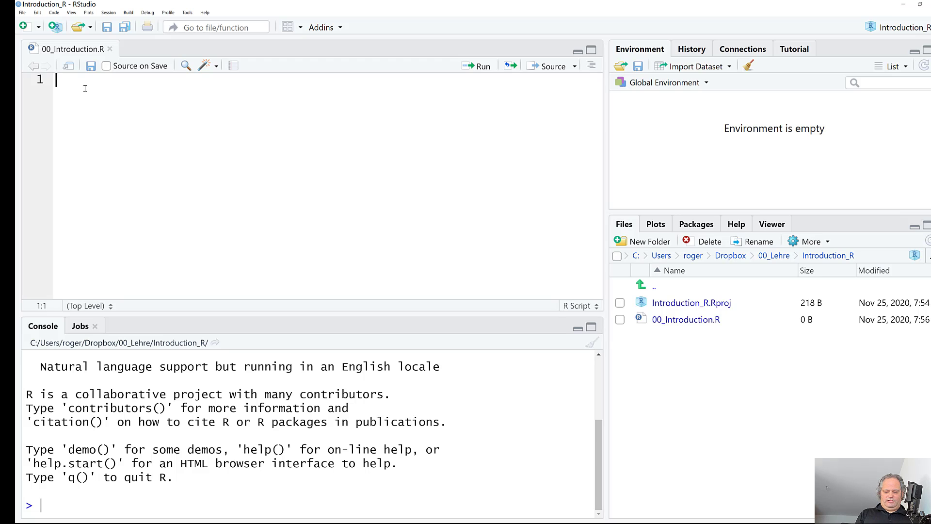
Step: Write the comment "# This is a commentary, R will not execute these commentary" on the script's first line
{"action": "type", "text": "#"}
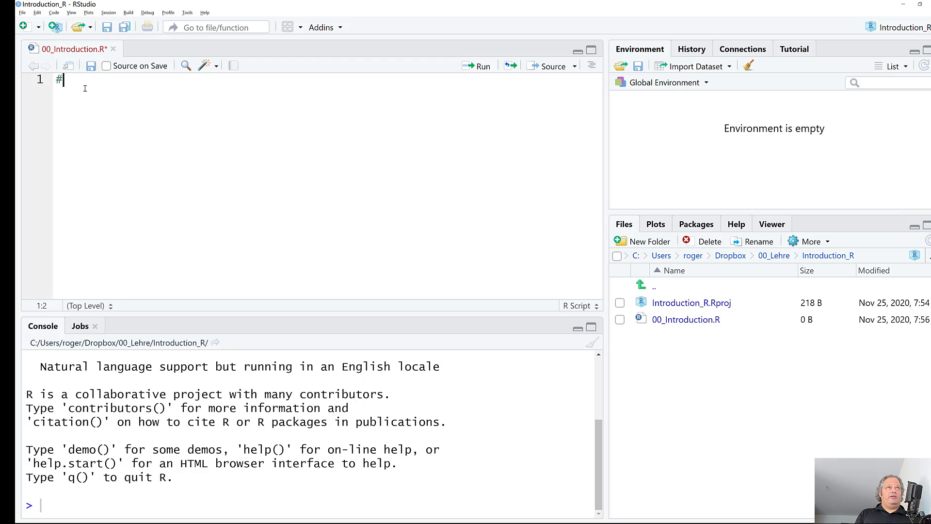
{"action": "type", "text": " This is a c"}
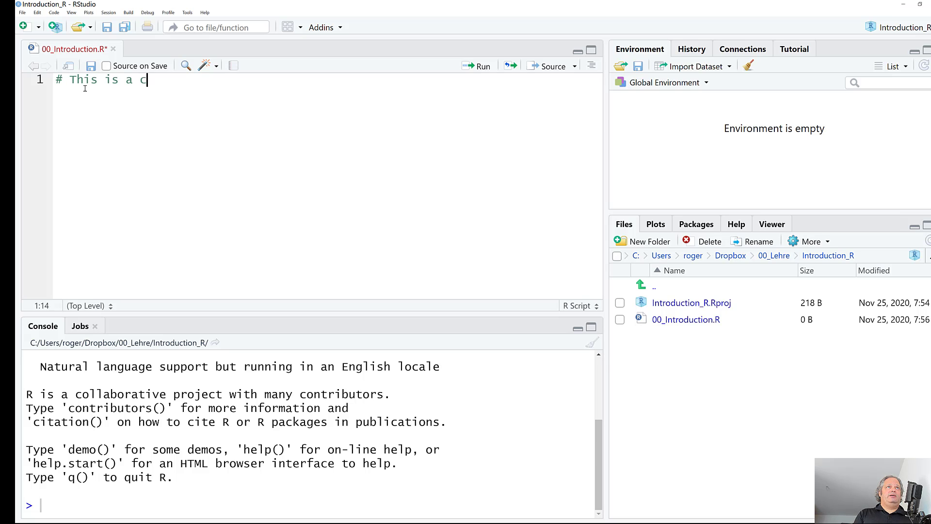
{"action": "type", "text": "ommentary,"}
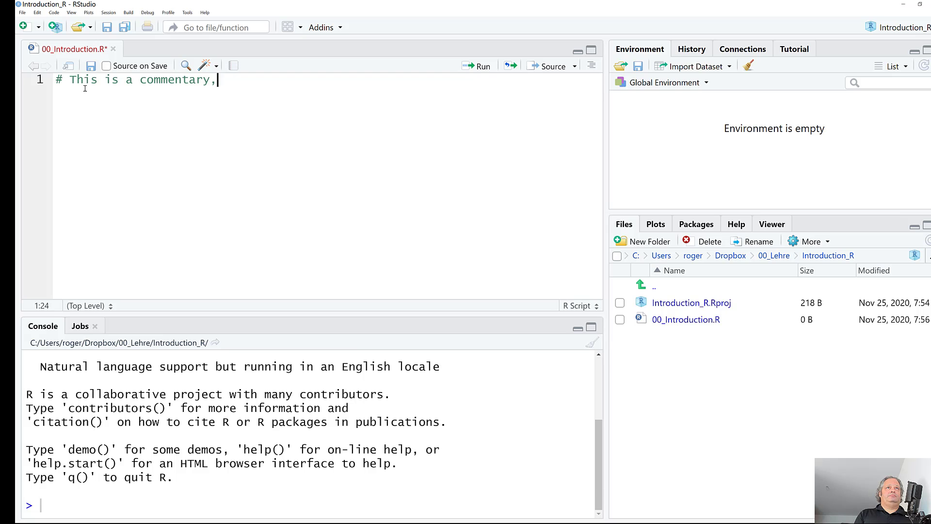
{"action": "type", "text": " R will w"}
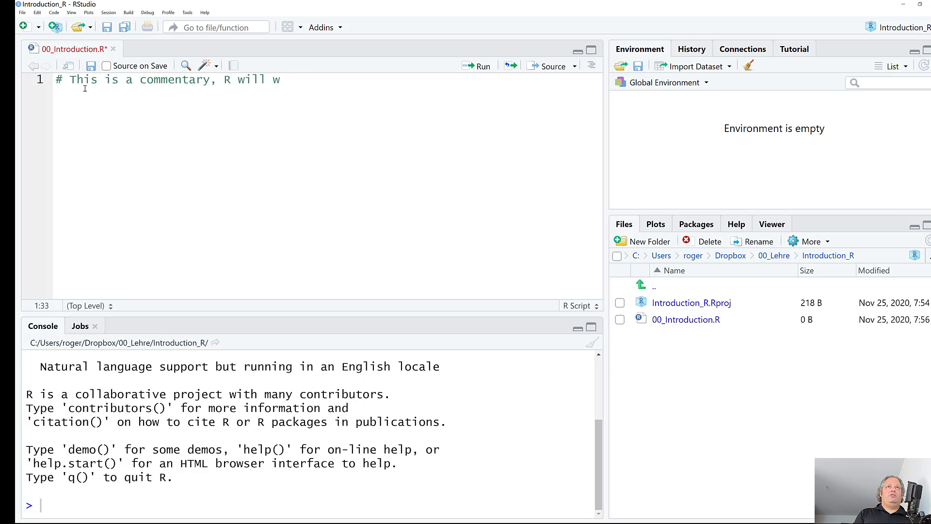
{"action": "key", "text": "BackSpace"}
{"action": "type", "text": "not execute th"}
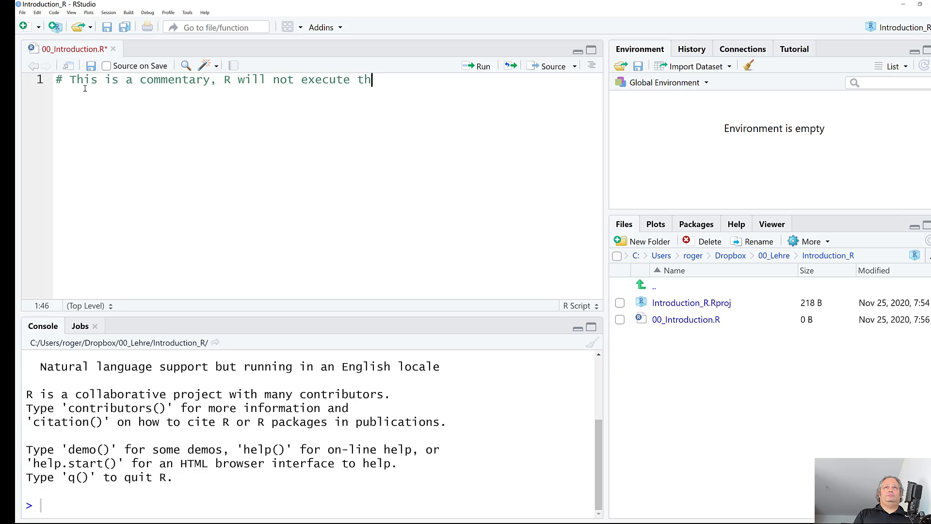
{"action": "type", "text": "ese commentary"}
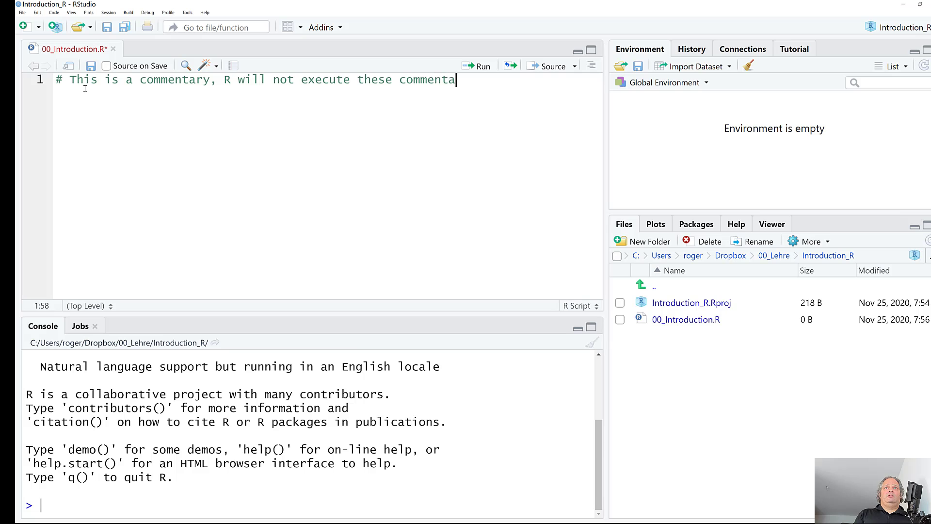
Step: Leave a blank line below the comment and add the assignment food <- 30 on line 3
{"action": "key", "text": "Return"}
{"action": "key", "text": "Return"}
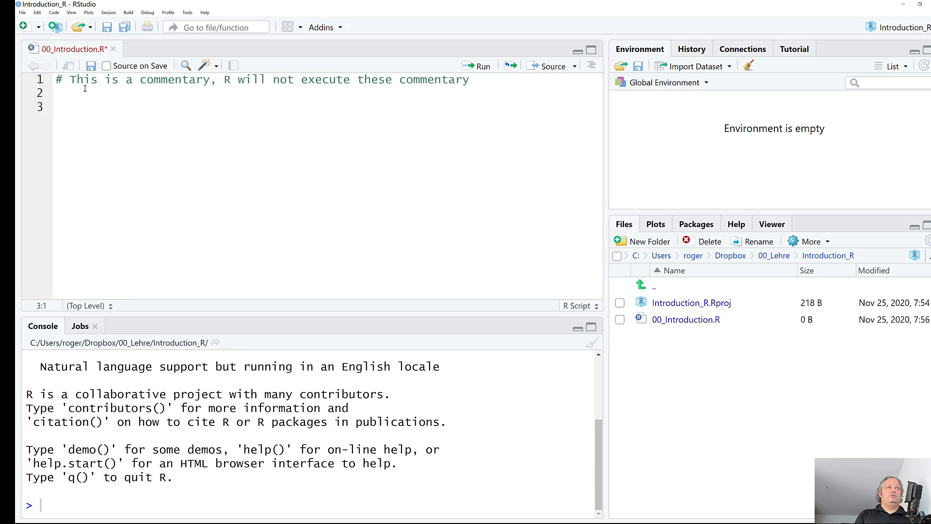
{"action": "type", "text": "food <- 30"}
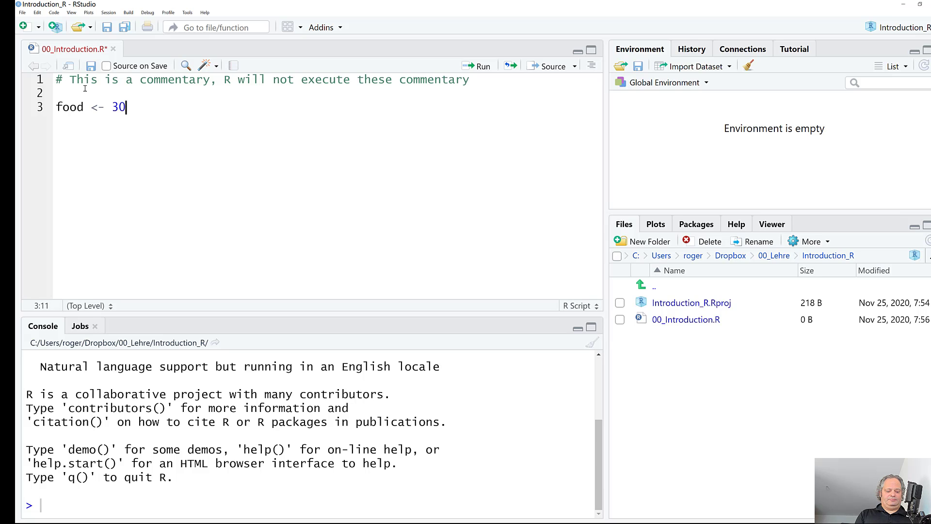
Step: Complete the food assignment on line 3 as 30+20+20 and run that line three times
{"action": "type", "text": "+20+20"}
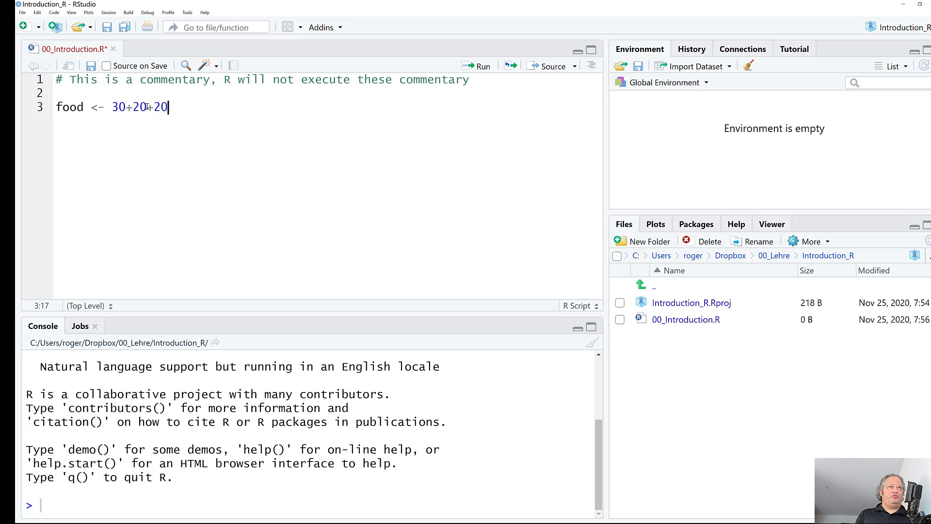
{"action": "key", "text": "ctrl+Return"}
{"action": "key", "text": "Up"}
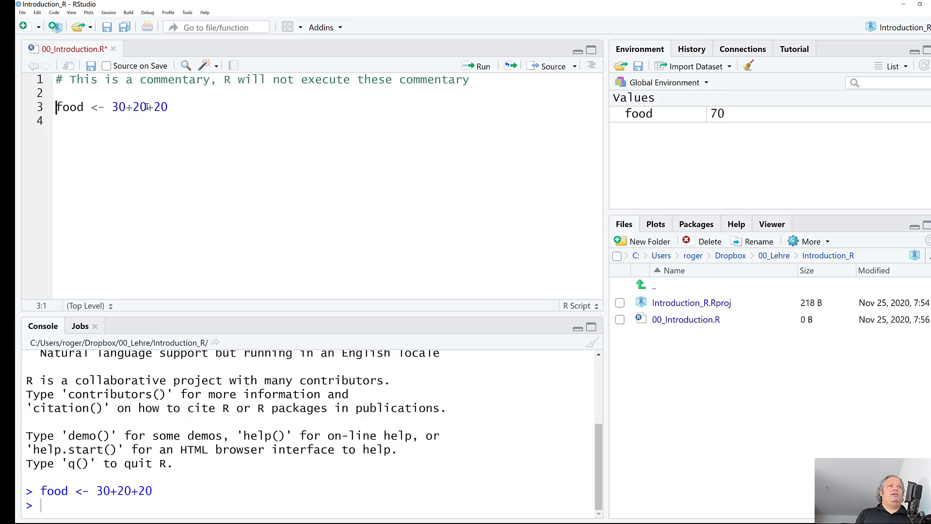
{"action": "key", "text": "ctrl+Return"}
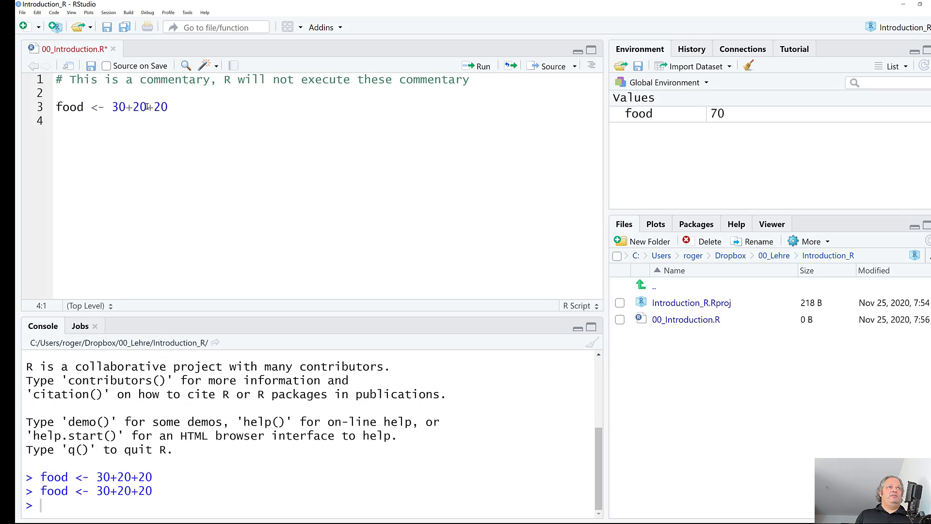
{"action": "left_click_drag", "start_coordinate": [167, 107], "coordinate": [47, 107]}
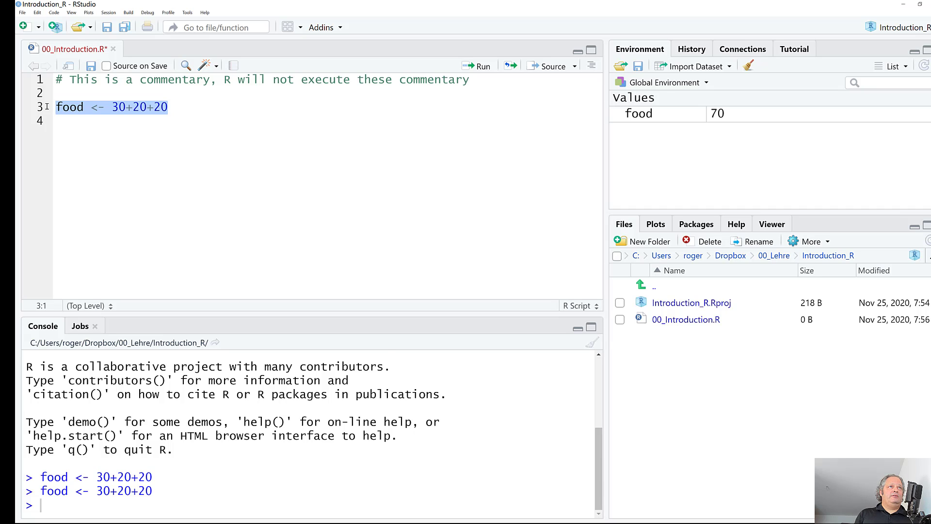
{"action": "key", "text": "ctrl+Return"}
Step: Add drinks <- 20+10+20 on line 4 and run both assignments together as one selection
{"action": "left_click", "coordinate": [71, 121]}
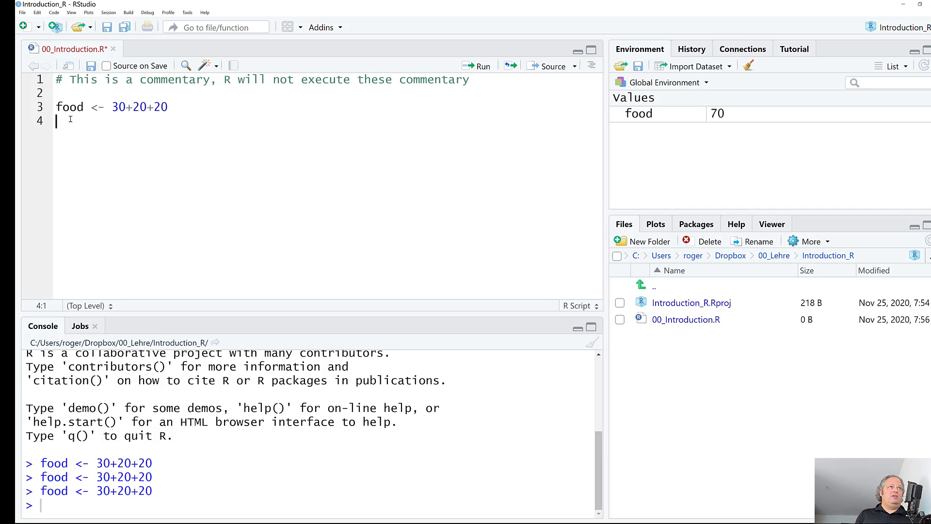
{"action": "type", "text": "drom"}
{"action": "key", "text": "BackSpace"}
{"action": "key", "text": "BackSpace"}
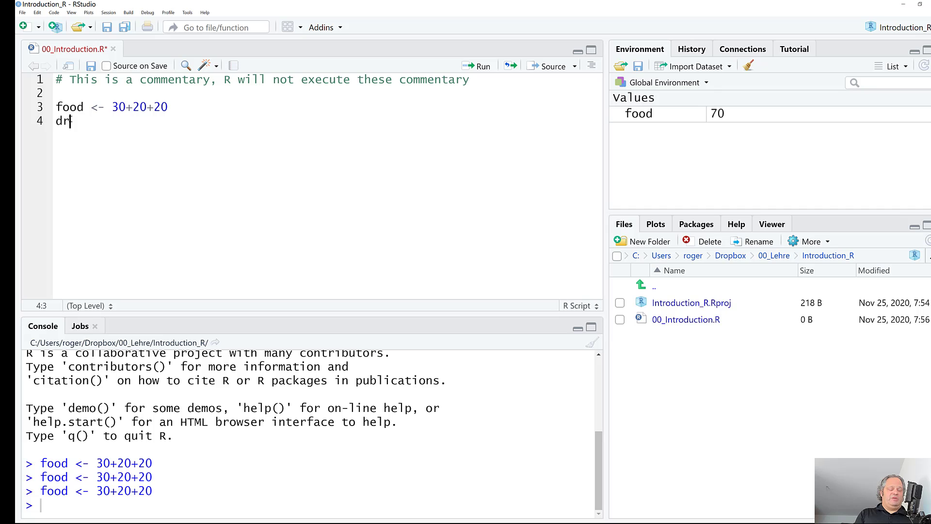
{"action": "type", "text": "inks <- "}
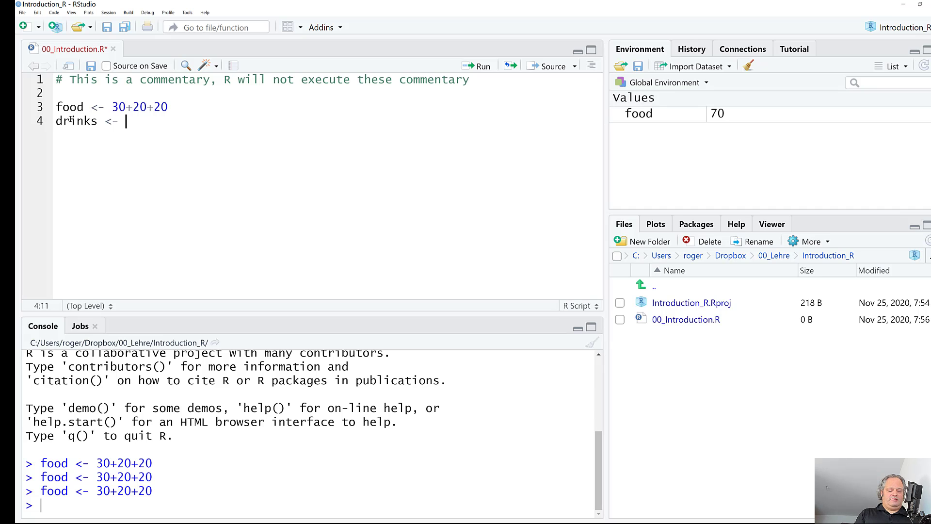
{"action": "type", "text": "20+10+20"}
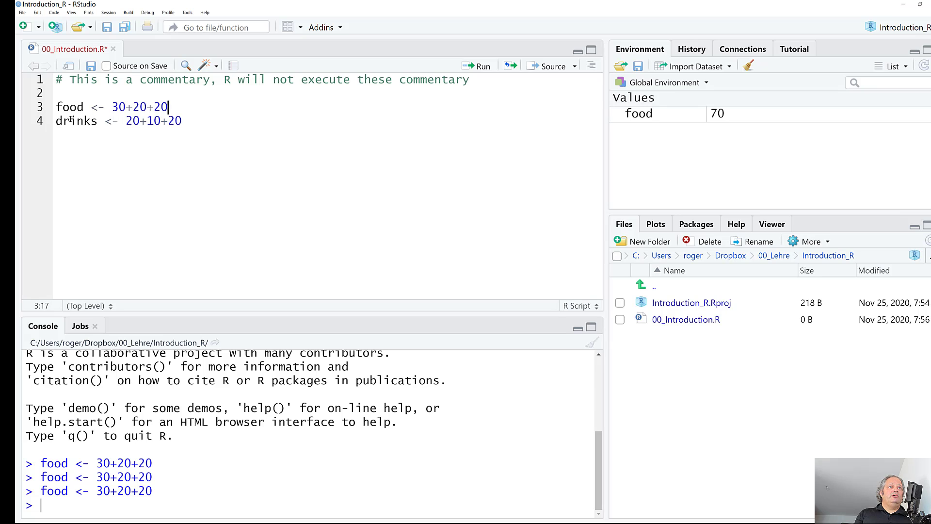
{"action": "key", "text": "shift+Up"}
{"action": "key", "text": "shift+Up"}
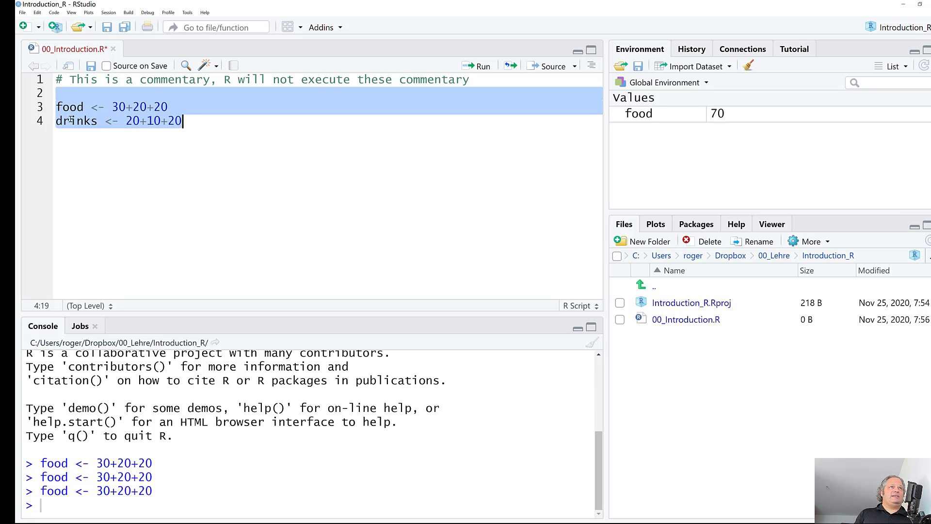
{"action": "key", "text": "ctrl+Return"}
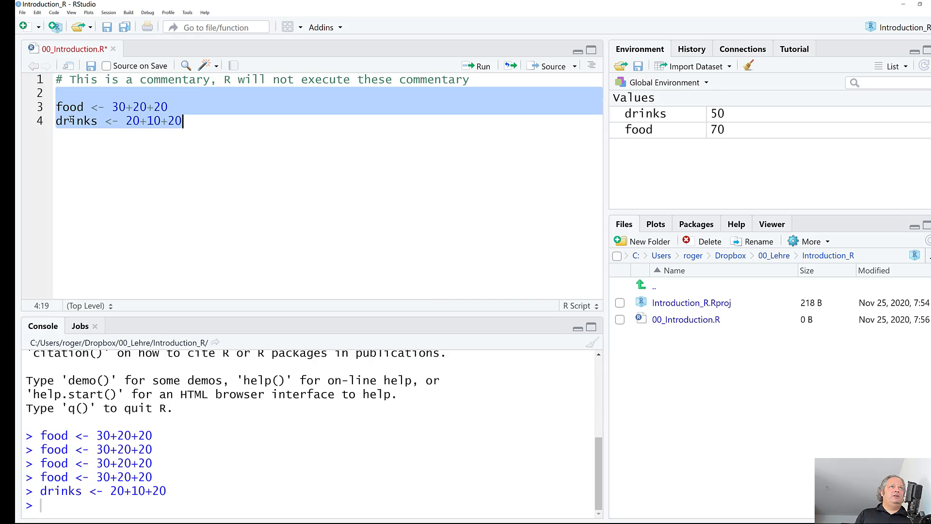
Step: Run the food and drinks assignments again, one line at a time
{"action": "key", "text": "Left"}
{"action": "key", "text": "Down"}
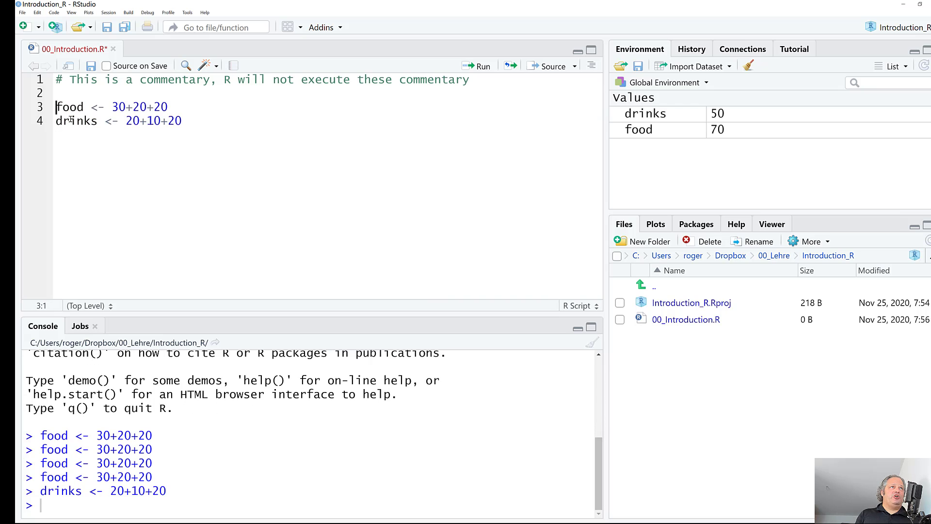
{"action": "key", "text": "ctrl+Return"}
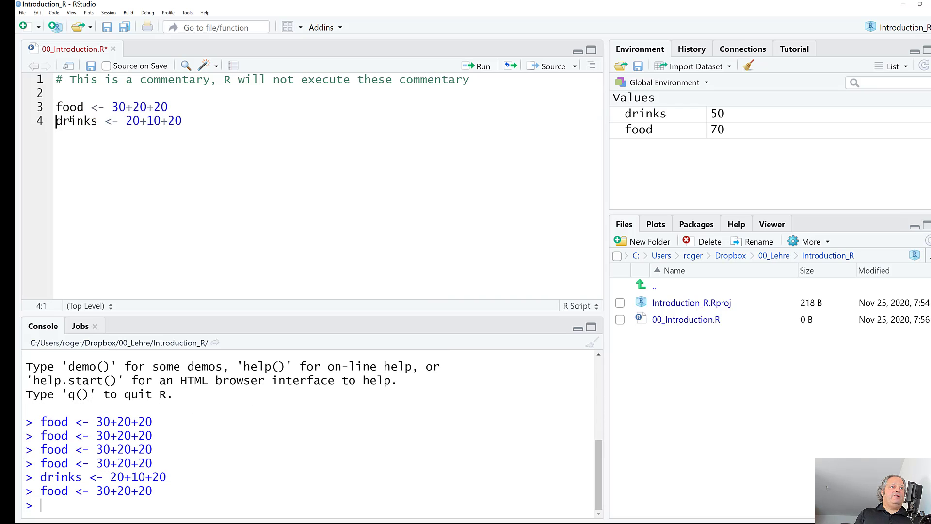
{"action": "key", "text": "ctrl+Return"}
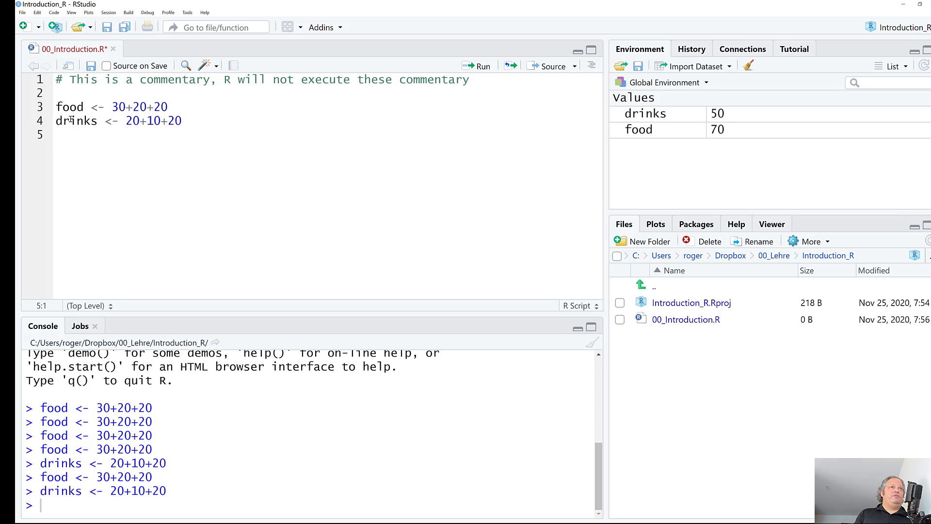
Step: Add the variable names food and drinks on lines 5 and 6 to print their values
{"action": "type", "text": "food"}
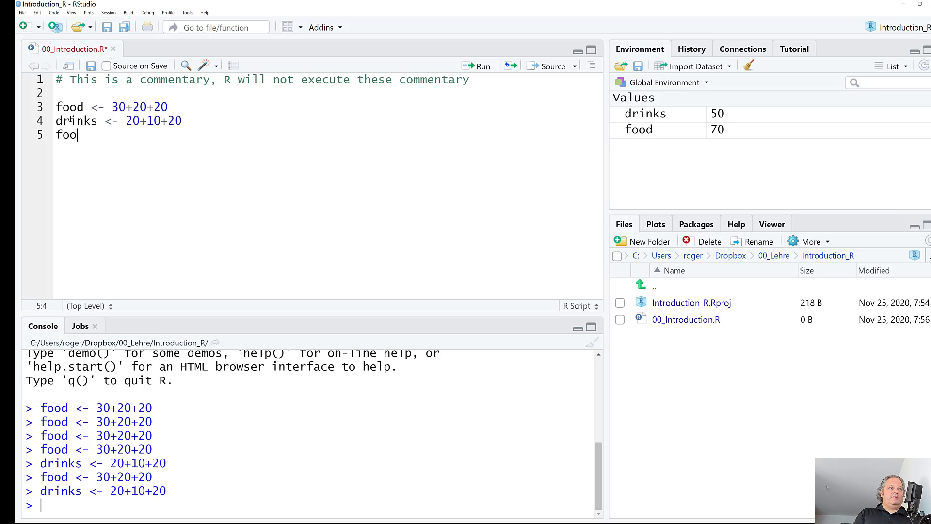
{"action": "key", "text": "Return"}
{"action": "type", "text": "dri"}
Step: Run lines 3 to 5 one by one, from the food assignment through printing food
{"action": "key", "text": "Up"}
{"action": "key", "text": "Up"}
{"action": "key", "text": "Up"}
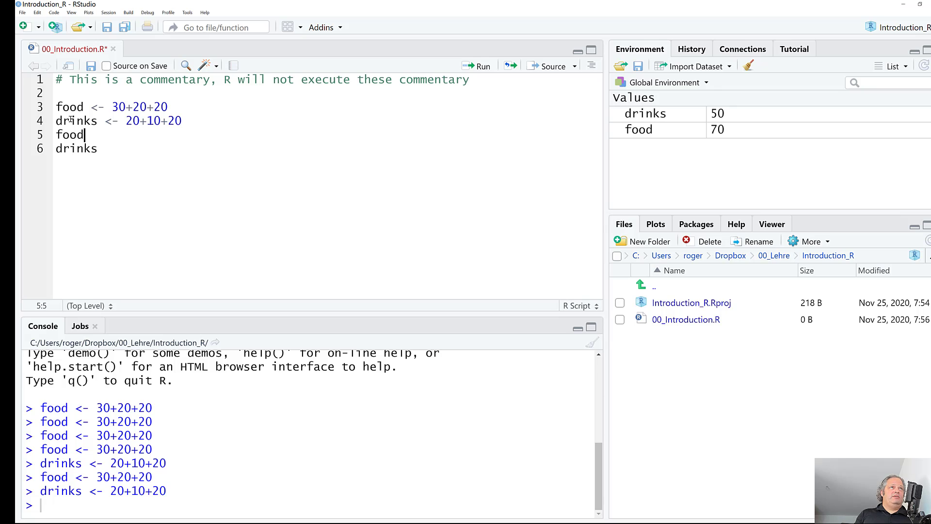
{"action": "key", "text": "Right"}
{"action": "key", "text": "Right"}
{"action": "key", "text": "Right"}
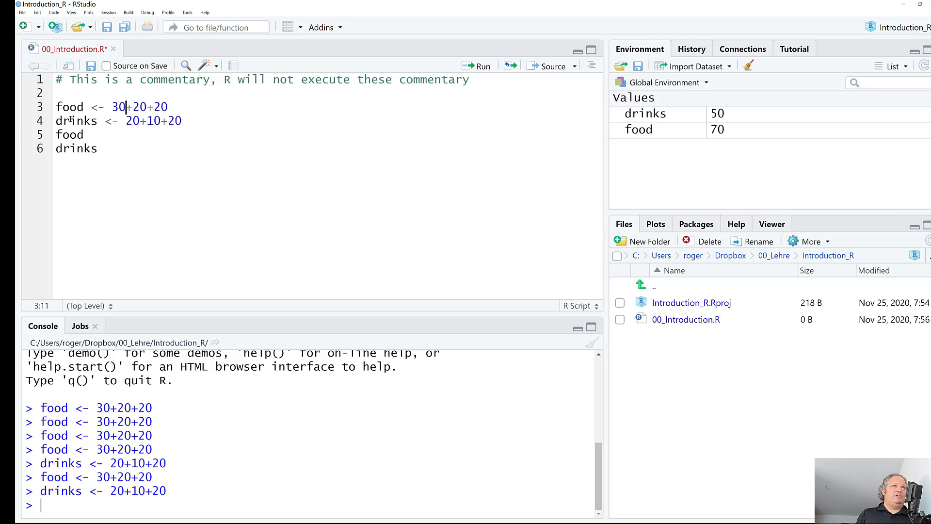
{"action": "key", "text": "ctrl+Return"}
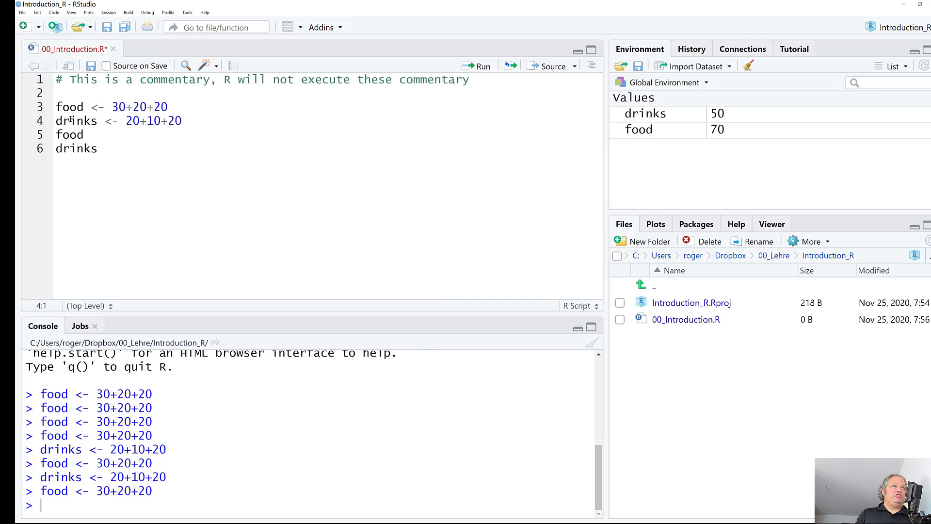
{"action": "key", "text": "ctrl+Return"}
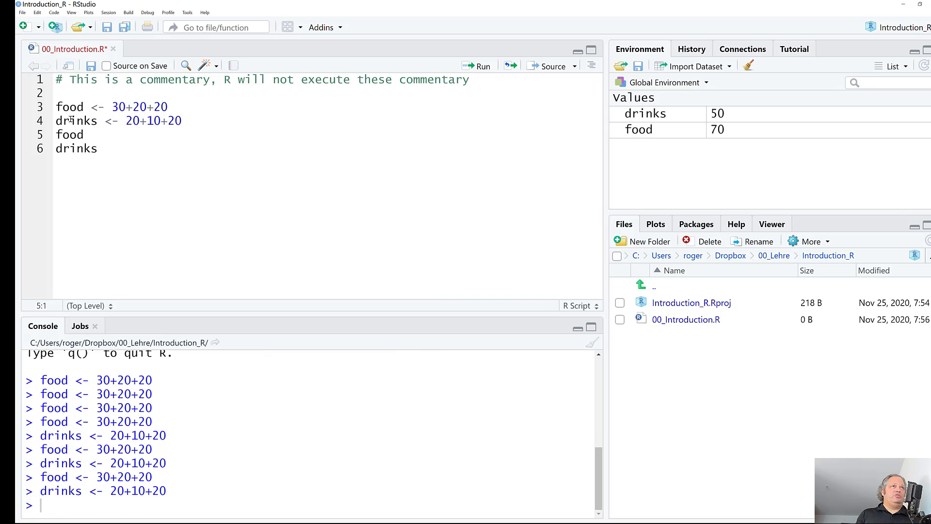
{"action": "key", "text": "ctrl+Return"}
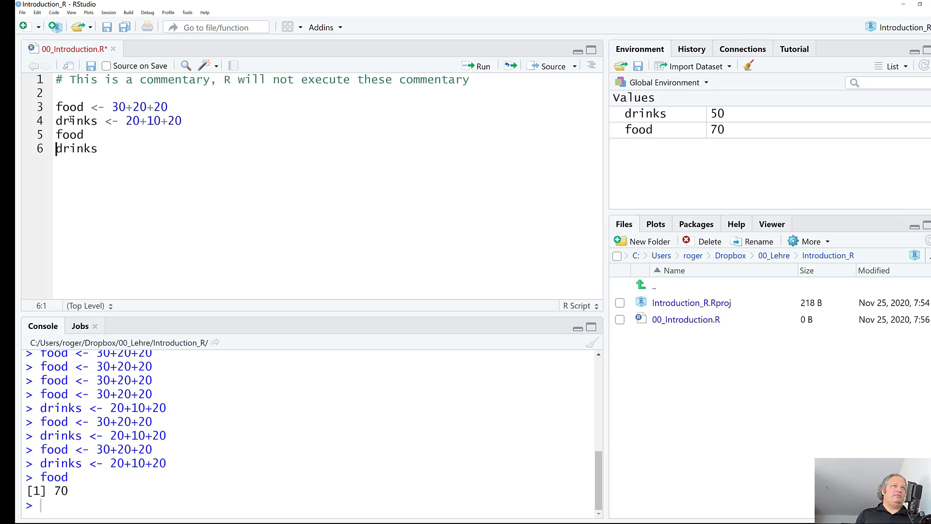
Step: Rerun all four code lines one by one, from the food assignment through printing drinks
{"action": "key", "text": "Up"}
{"action": "key", "text": "Up"}
{"action": "key", "text": "Up"}
{"action": "key", "text": "ctrl+Return"}
{"action": "key", "text": "ctrl+Return"}
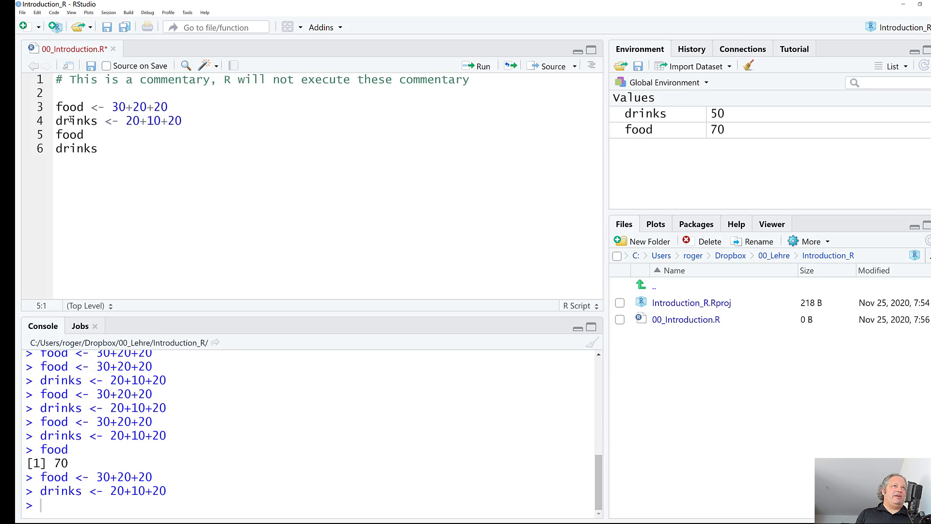
{"action": "key", "text": "ctrl+Return"}
{"action": "key", "text": "ctrl+Return"}
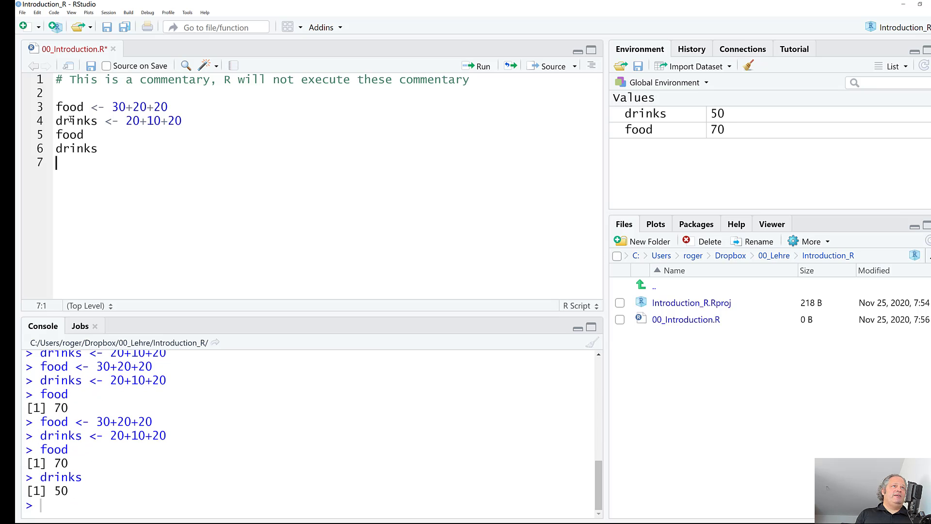
Step: Misspell the variable name on line 6 as drdinks
{"action": "key", "text": "Up"}
{"action": "key", "text": "Up"}
{"action": "key", "text": "Up"}
{"action": "key", "text": "Up"}
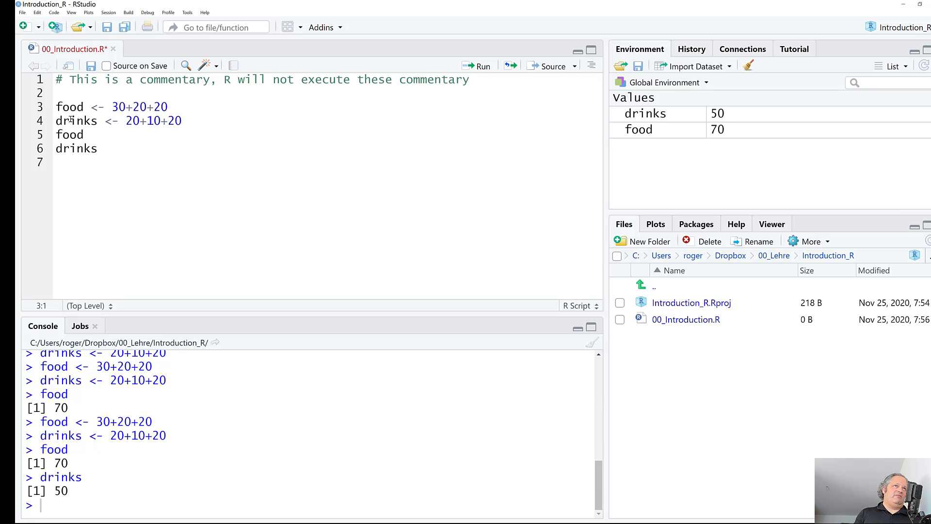
{"action": "key", "text": "Down"}
{"action": "key", "text": "Down"}
{"action": "key", "text": "Right"}
{"action": "key", "text": "Right"}
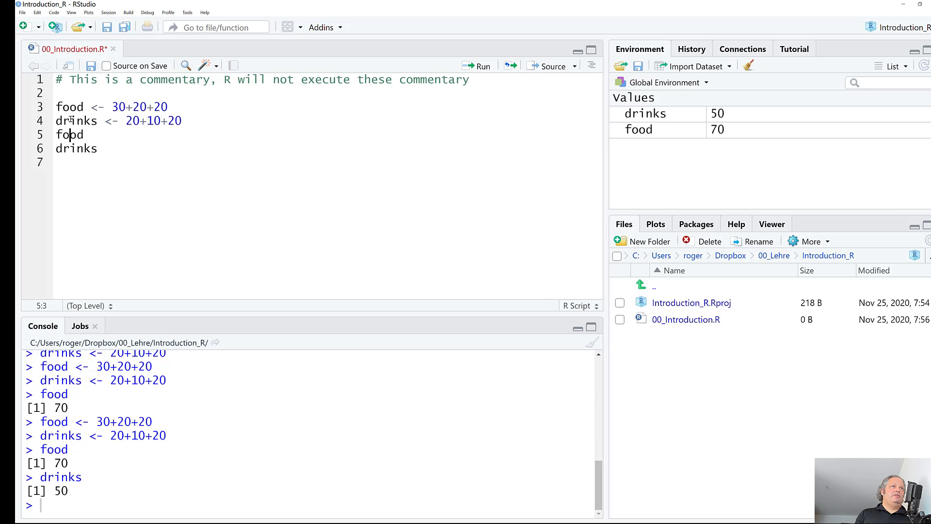
{"action": "key", "text": "Down"}
{"action": "type", "text": "d"}
Step: Run lines 3 to 6 one by one, including the misspelled drdinks
{"action": "key", "text": "Up"}
{"action": "key", "text": "Up"}
{"action": "key", "text": "Up"}
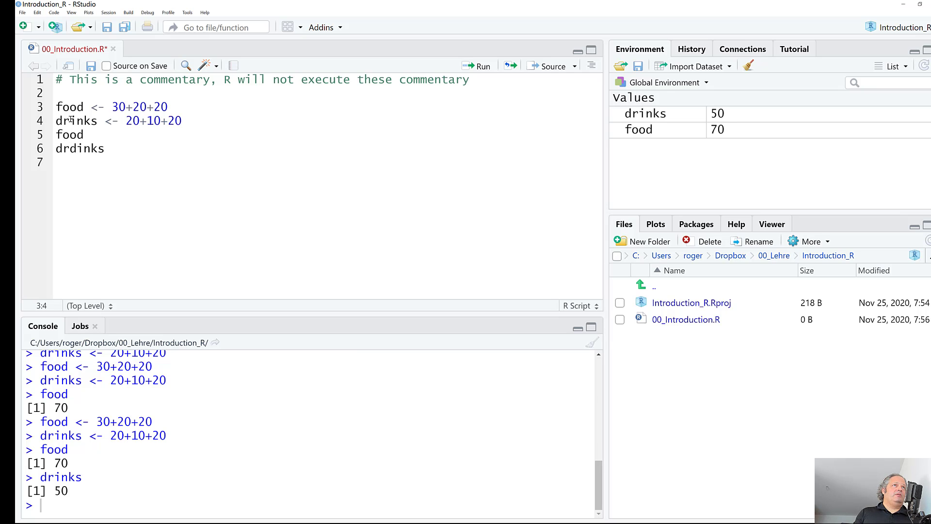
{"action": "key", "text": "ctrl+Return"}
{"action": "key", "text": "ctrl+Return"}
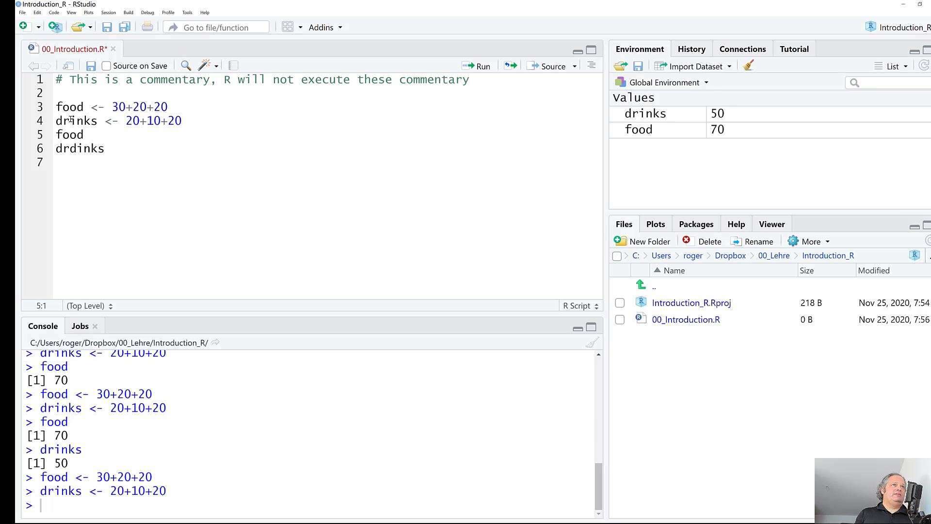
{"action": "key", "text": "ctrl+Return"}
{"action": "key", "text": "ctrl+Return"}
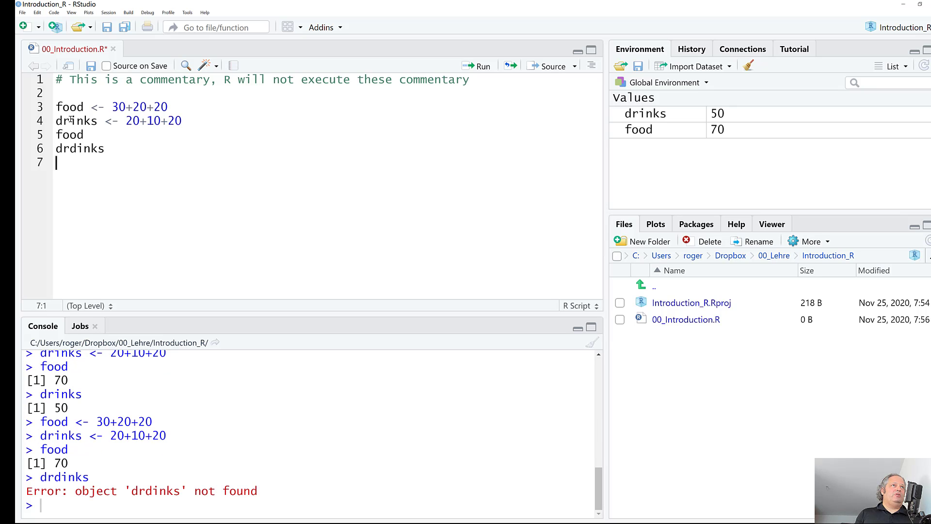
Step: Correct the misspelled name drdinks on line 6 to drinks
{"action": "key", "text": "Up"}
{"action": "double_click", "coordinate": [71, 119]}
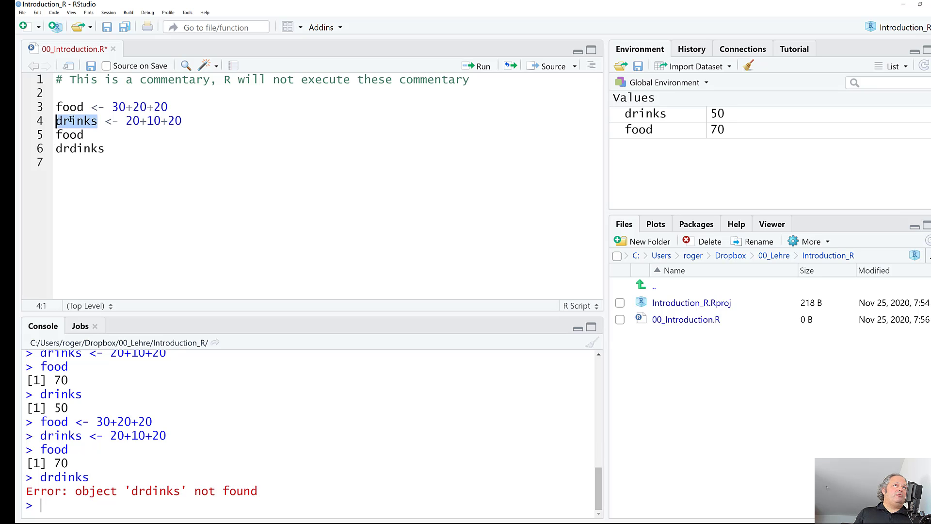
{"action": "left_click", "coordinate": [77, 148]}
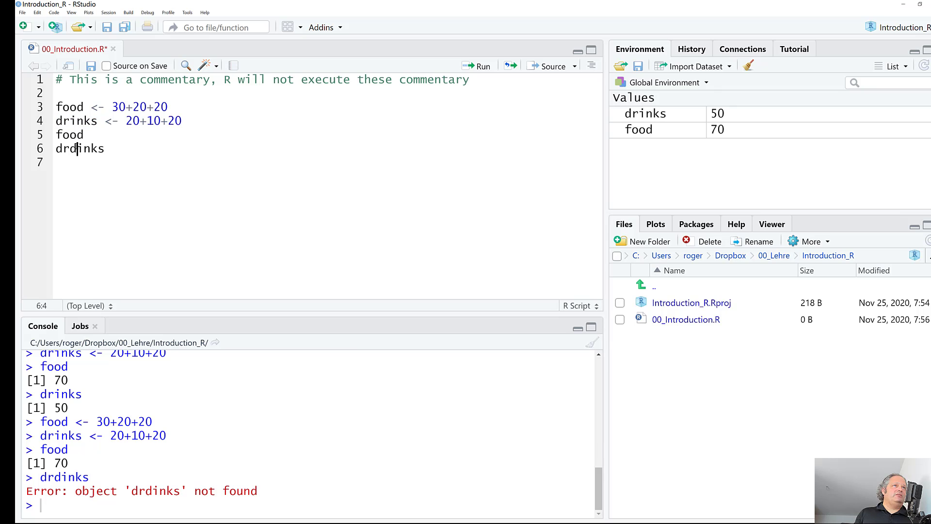
{"action": "key", "text": "BackSpace"}
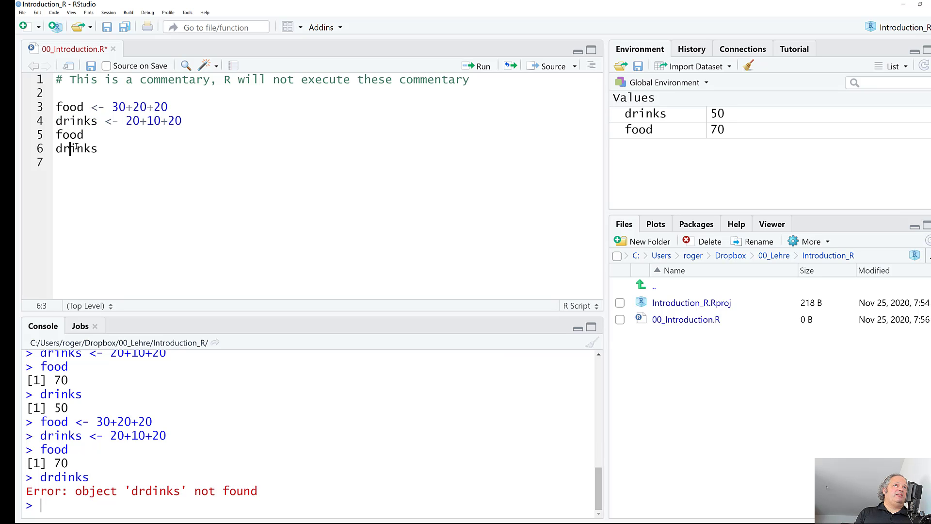
Step: Run the whole block from line 3 to line 6 together as one selection
{"action": "double_click", "coordinate": [73, 120]}
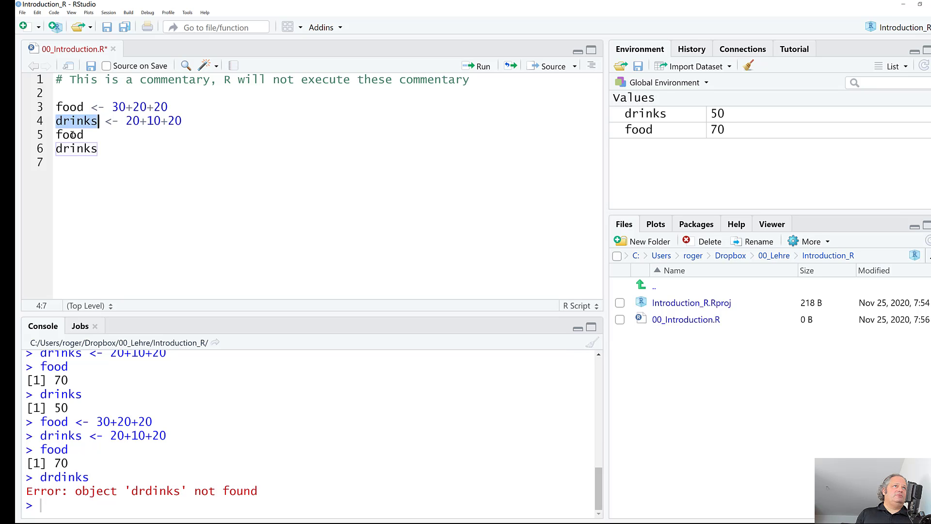
{"action": "left_click", "coordinate": [85, 122]}
{"action": "left_click", "coordinate": [81, 95]}
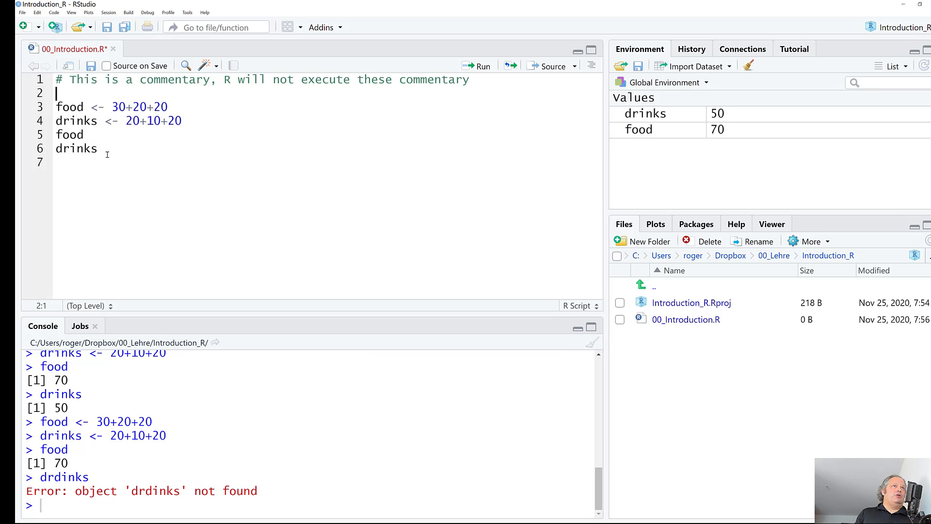
{"action": "left_click_drag", "start_coordinate": [102, 150], "coordinate": [46, 106]}
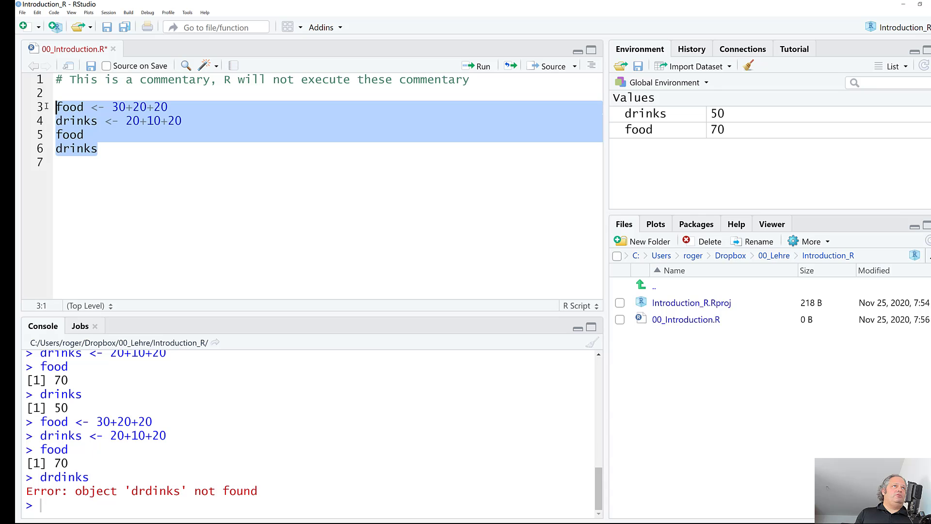
{"action": "key", "text": "ctrl+Return"}
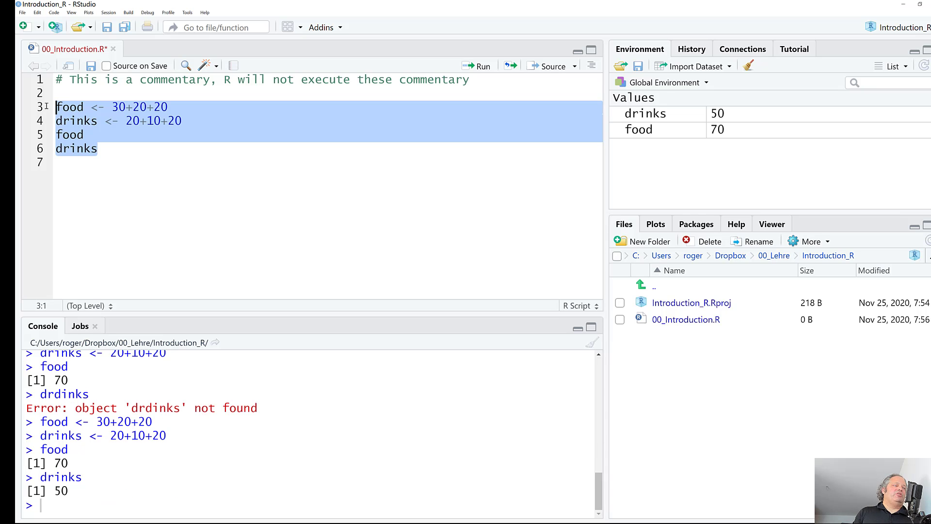
Step: Run only the final letter d of food on line 3 as a selection
{"action": "left_click", "coordinate": [77, 107]}
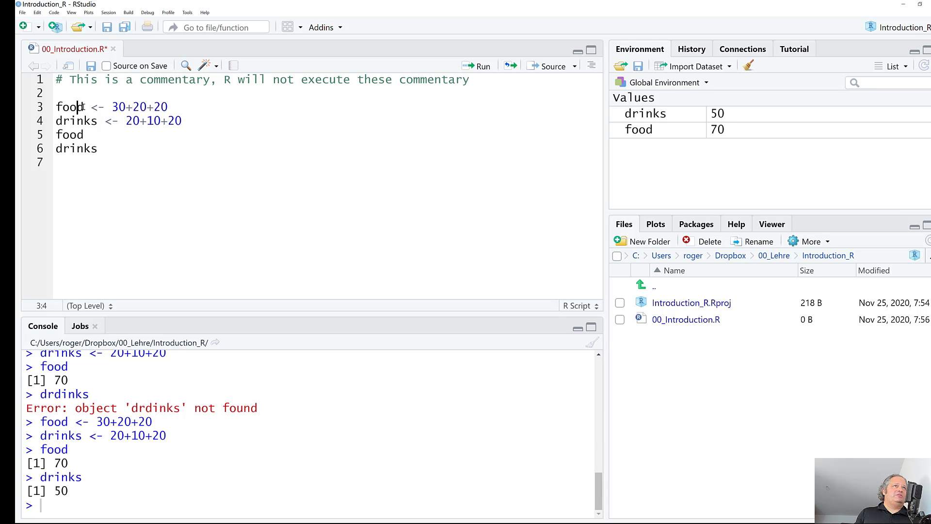
{"action": "left_click_drag", "start_coordinate": [84, 107], "coordinate": [79, 107]}
{"action": "key", "text": "ctrl+Return"}
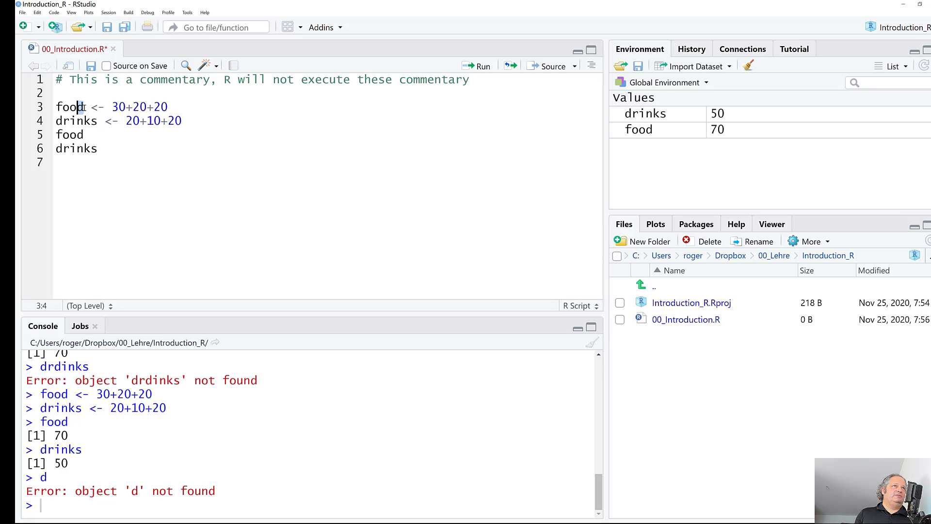
Step: Run only the word food from line 3 as a selection, two times
{"action": "left_click", "coordinate": [84, 107]}
{"action": "left_click_drag", "start_coordinate": [86, 106], "coordinate": [49, 105]}
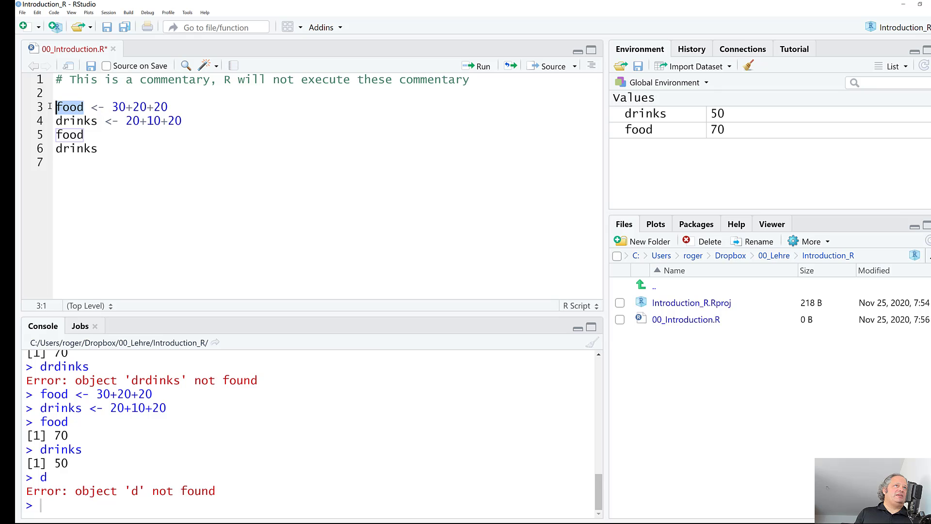
{"action": "key", "text": "ctrl+Return"}
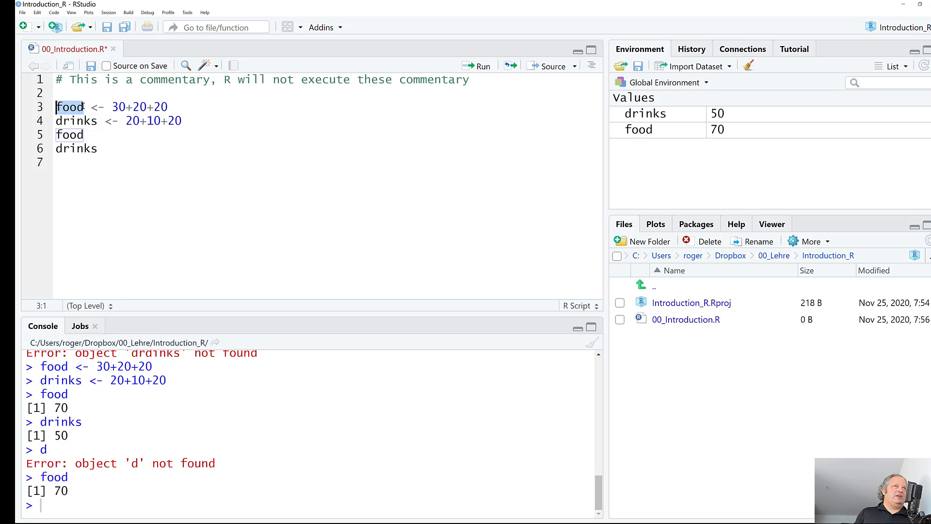
{"action": "left_click_drag", "start_coordinate": [84, 106], "coordinate": [56, 107]}
{"action": "key", "text": "ctrl+Return"}
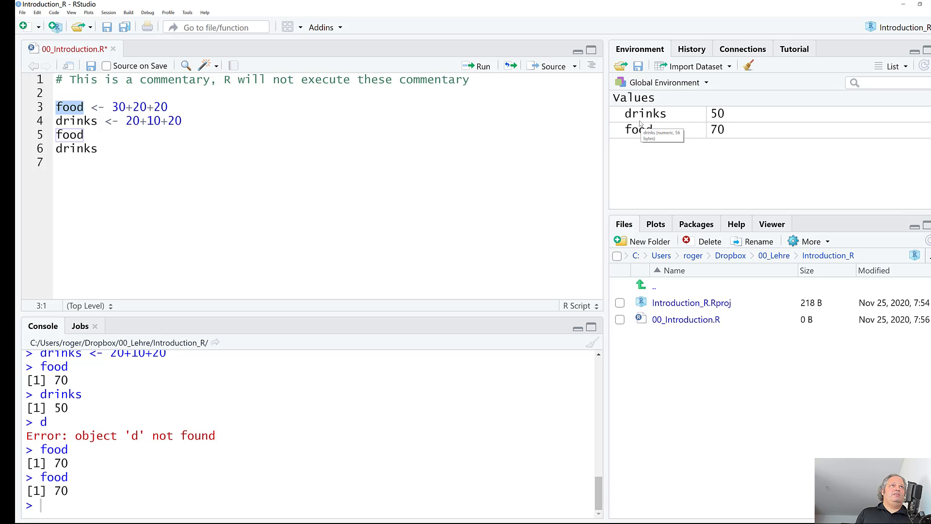
Step: Add two empty lines below drinks on line 6
{"action": "left_click", "coordinate": [144, 150]}
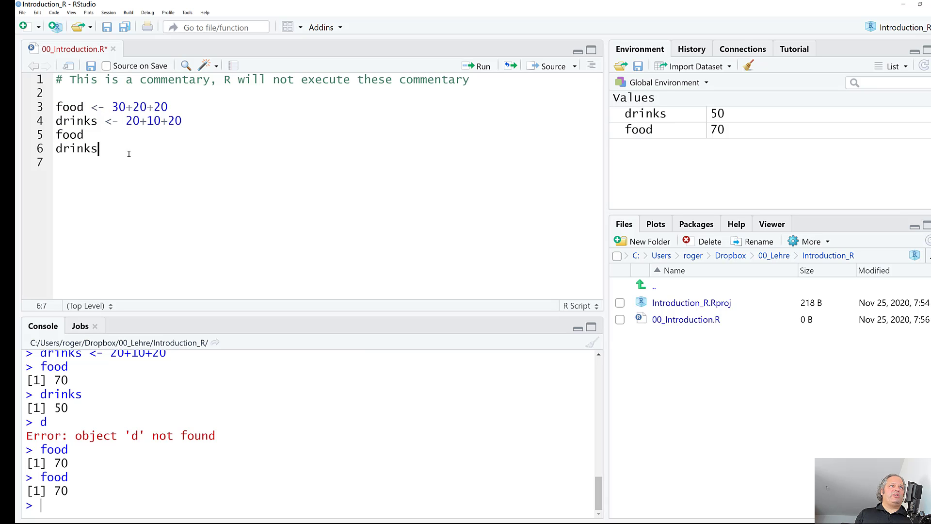
{"action": "key", "text": "Return"}
{"action": "key", "text": "Return"}
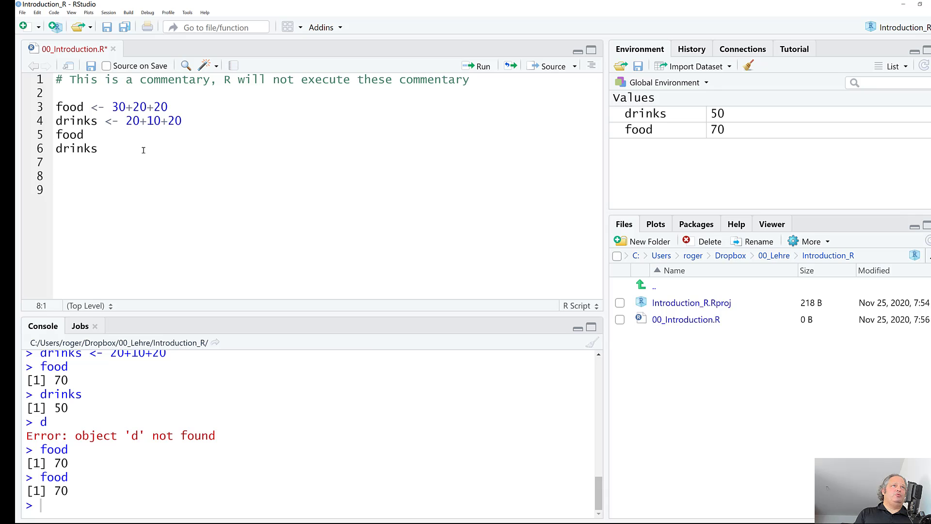
{"action": "type", "text": "data"}
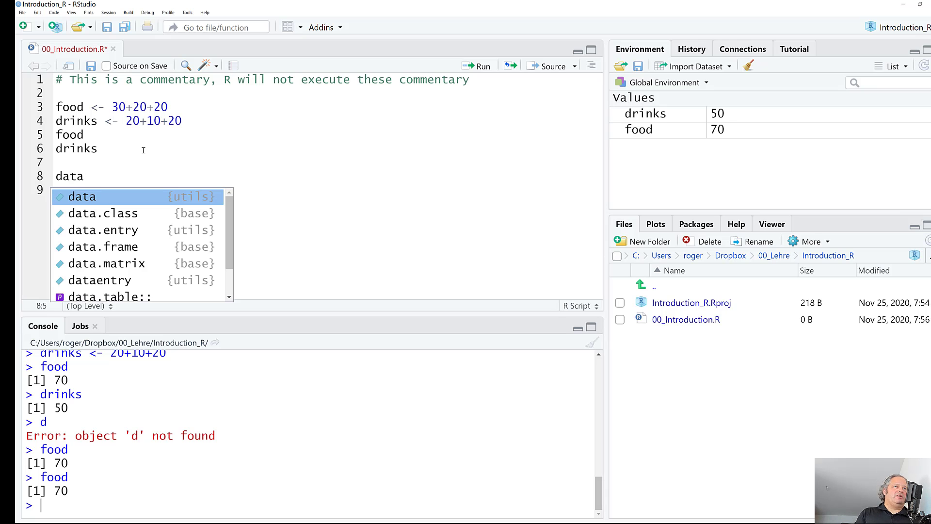
{"action": "key", "text": "BackSpace"}
{"action": "key", "text": "BackSpace"}
{"action": "key", "text": "BackSpace"}
{"action": "key", "text": "BackSpace"}
{"action": "type", "text": "ro"}
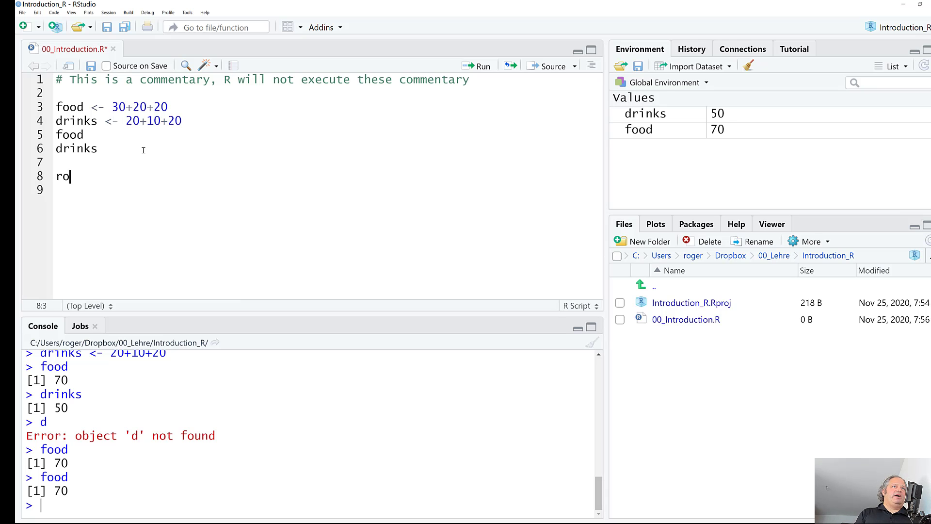
{"action": "type", "text": "gersdata"}
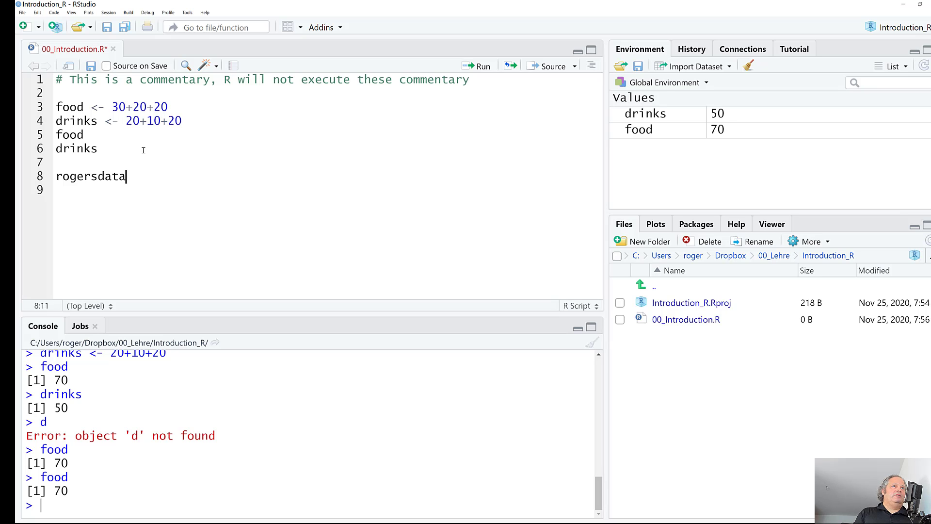
{"action": "key", "text": "BackSpace"}
{"action": "key", "text": "BackSpace"}
{"action": "key", "text": "BackSpace"}
{"action": "key", "text": "BackSpace"}
{"action": "key", "text": "BackSpace"}
{"action": "type", "text": "_data"}
{"action": "key", "text": "BackSpace"}
{"action": "key", "text": "BackSpace"}
{"action": "key", "text": "BackSpace"}
{"action": "key", "text": "BackSpace"}
{"action": "key", "text": "BackSpace"}
{"action": "type", "text": ".data"}
{"action": "key", "text": "BackSpace"}
{"action": "key", "text": "BackSpace"}
{"action": "key", "text": "BackSpace"}
{"action": "key", "text": "BackSpace"}
{"action": "key", "text": "BackSpace"}
{"action": "key", "text": "BackSpace"}
{"action": "key", "text": "BackSpace"}
{"action": "key", "text": "BackSpace"}
{"action": "key", "text": "BackSpace"}
{"action": "key", "text": "BackSpace"}
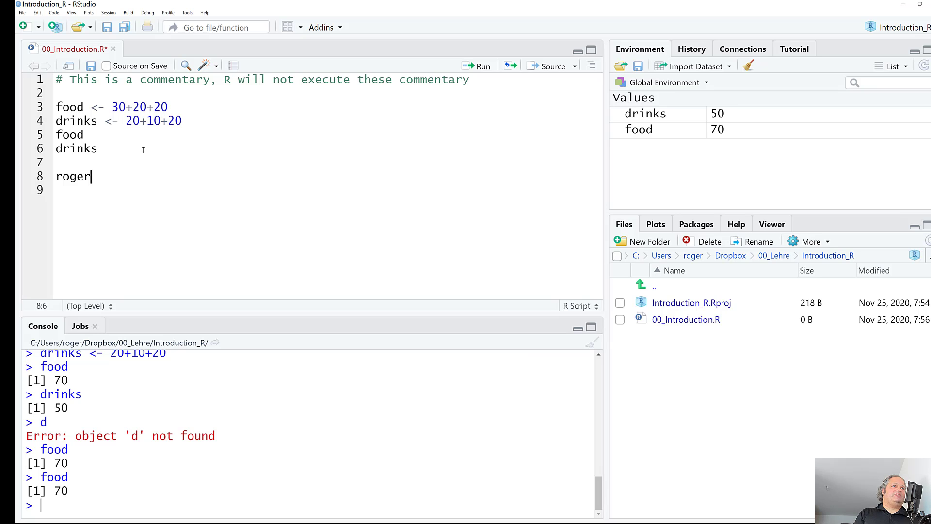
{"action": "type", "text": "R"}
{"action": "key", "text": "BackSpace"}
{"action": "type", "text": "ro"}
{"action": "key", "text": "BackSpace"}
{"action": "key", "text": "BackSpace"}
Step: Write data<-data.frame(food,drinks) on line 8 and run the line
{"action": "type", "text": "data"}
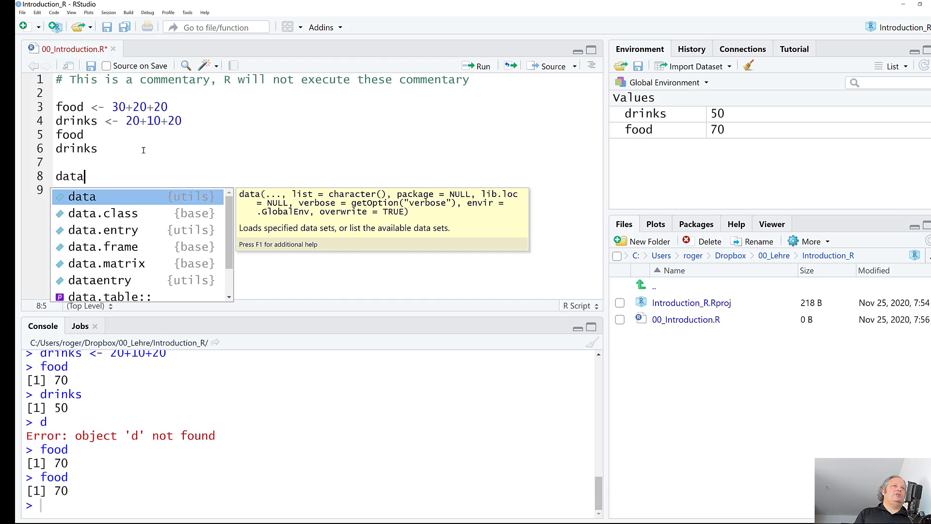
{"action": "type", "text": "<-"}
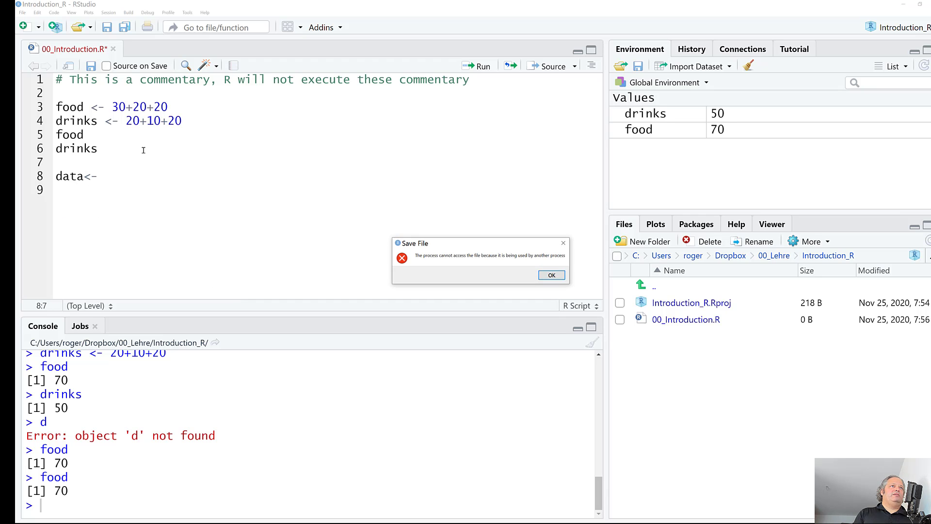
{"action": "type", "text": "data.frame"}
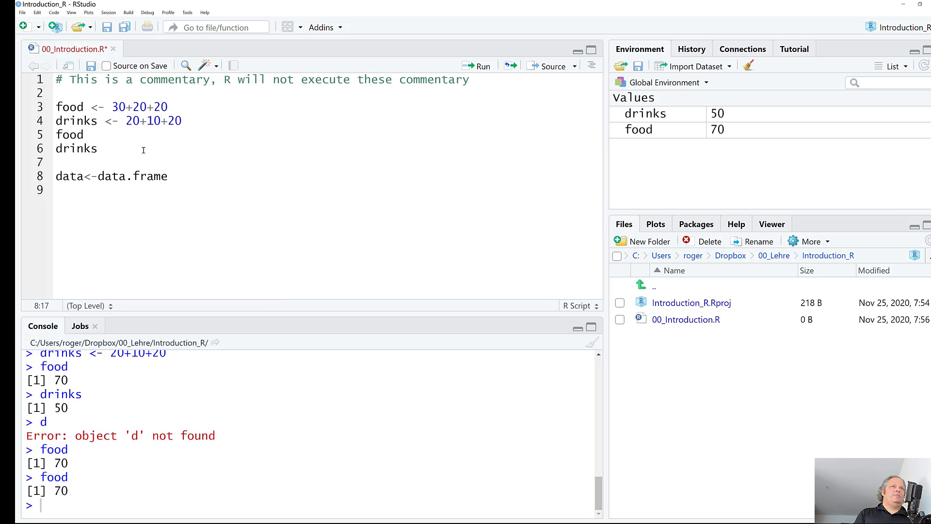
{"action": "type", "text": "(food,"}
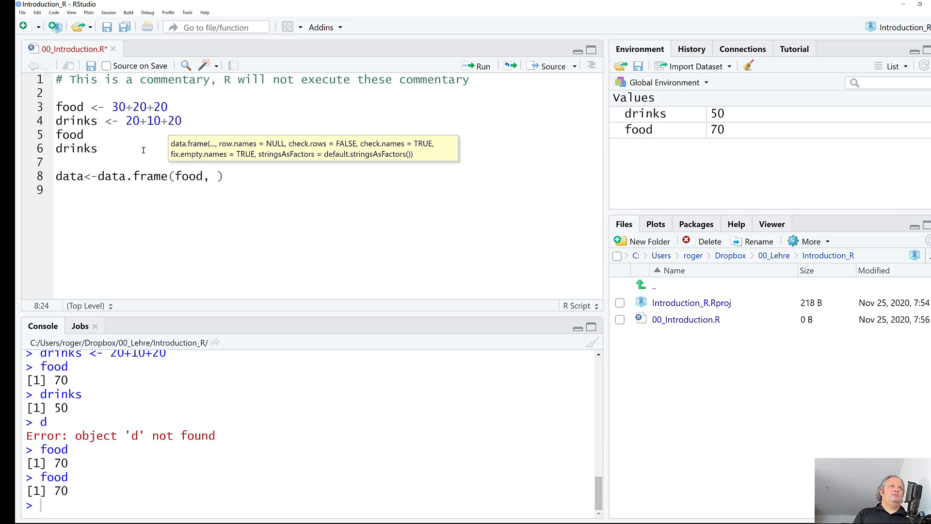
{"action": "key", "text": "BackSpace"}
{"action": "type", "text": "drin"}
{"action": "key", "text": "Tab"}
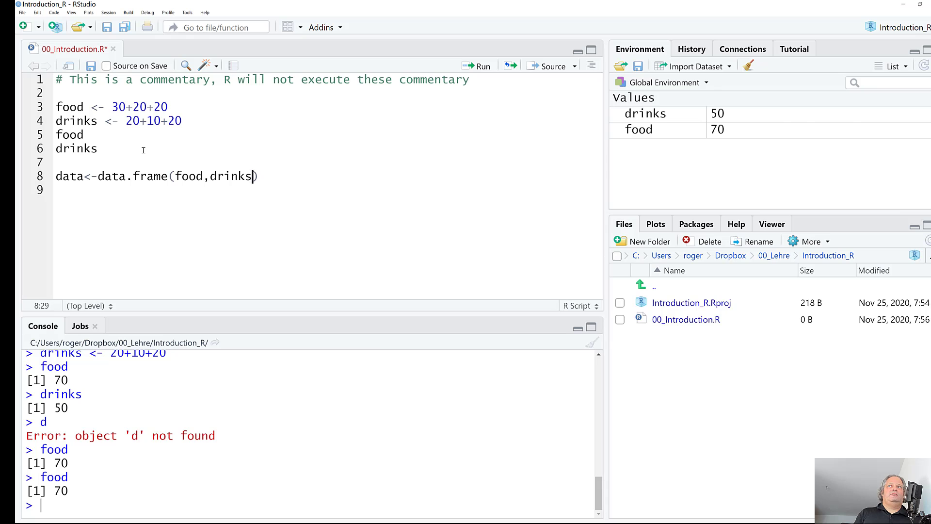
{"action": "key", "text": "ctrl+Return"}
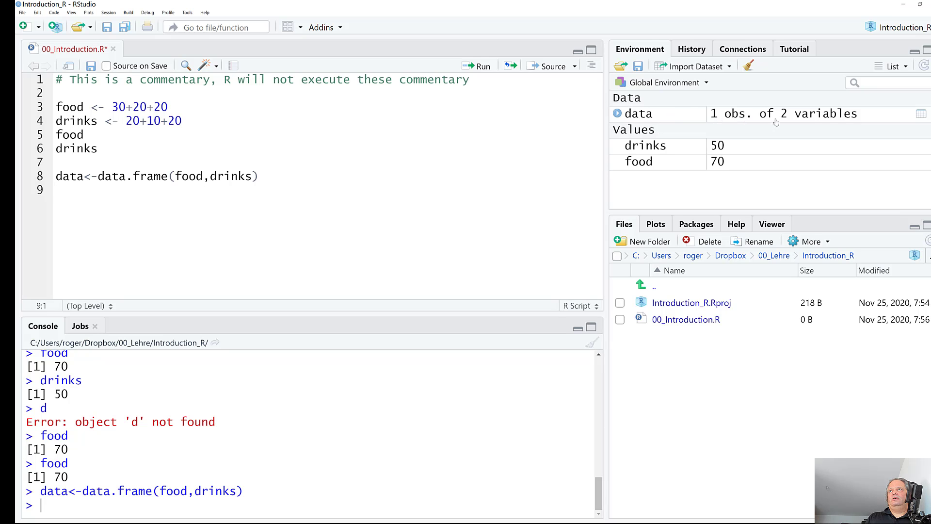
Step: Expand the data object in the environment and open it in the data viewer
{"action": "left_click", "coordinate": [618, 115]}
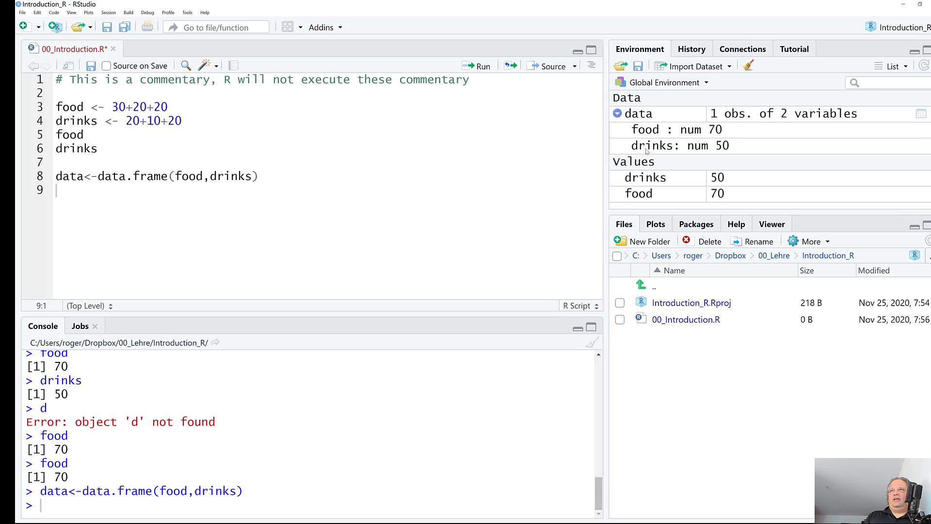
{"action": "left_click", "coordinate": [642, 115]}
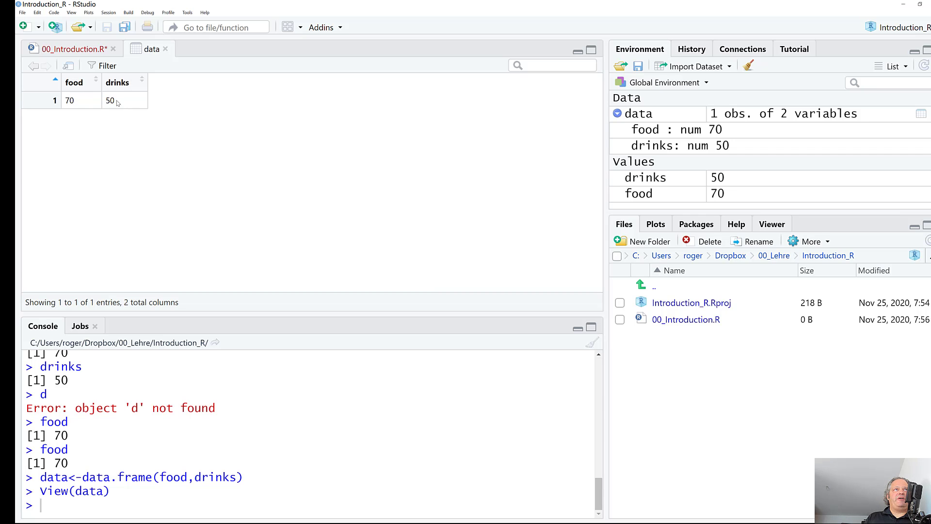
Step: Return to the 00_Introduction.R script, add fix(data) on line 9 and run it
{"action": "left_click", "coordinate": [73, 49]}
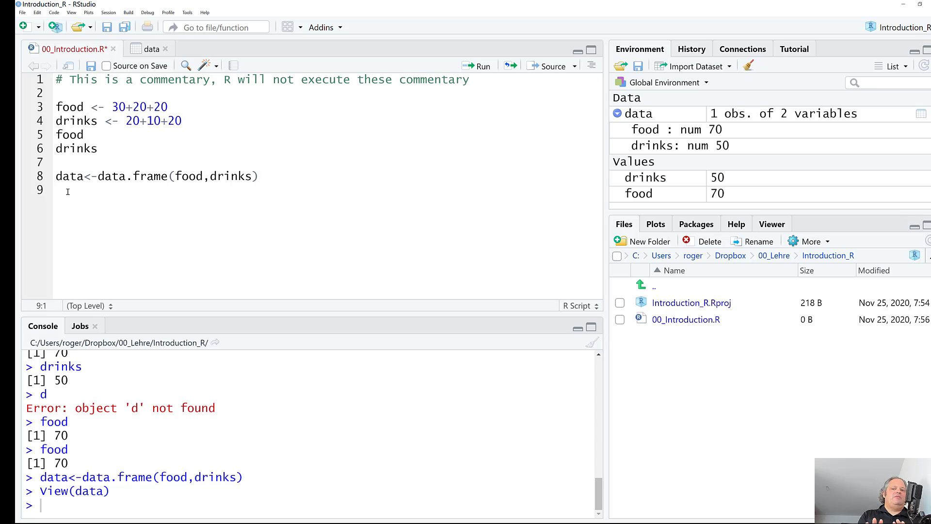
{"action": "type", "text": "fix(data"}
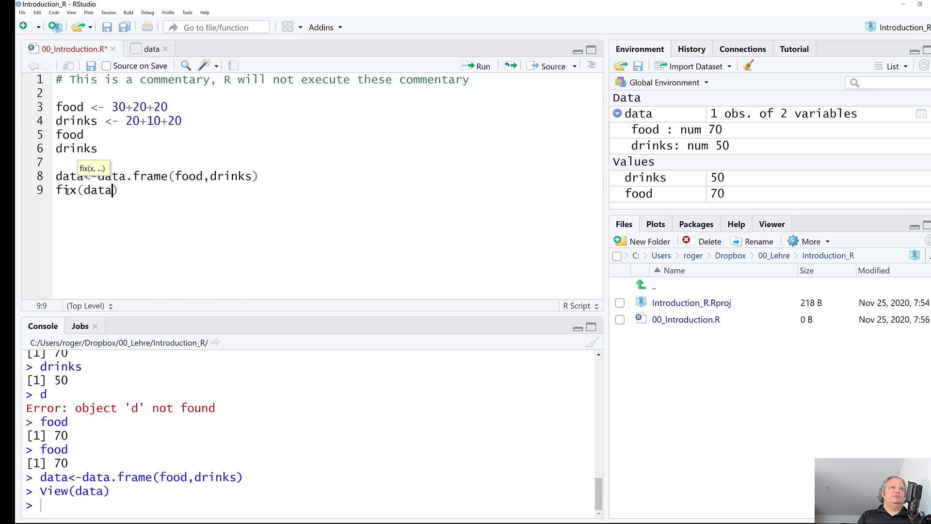
{"action": "key", "text": "ctrl+Return"}
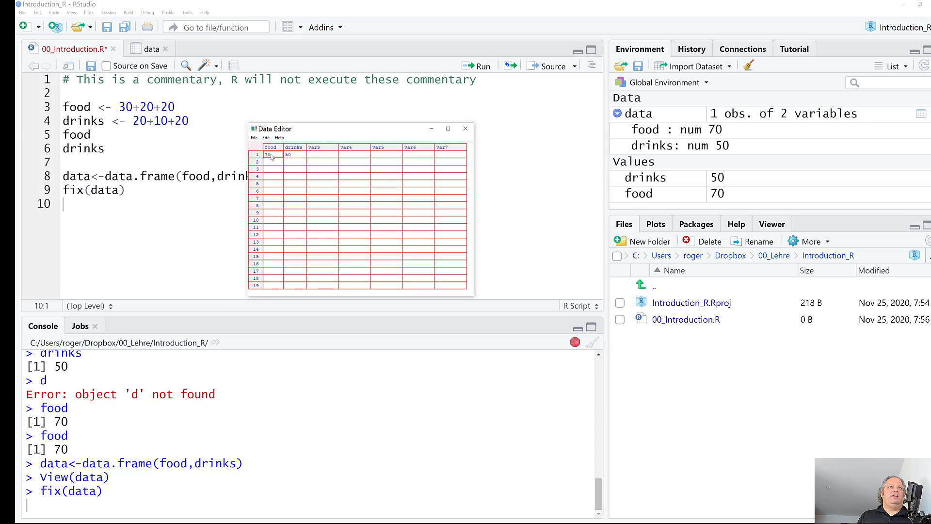
Step: Change the food value in row 1 of the data frame to 71 and close the Data Editor
{"action": "double_click", "coordinate": [275, 154]}
{"action": "key", "text": "Return"}
{"action": "left_click", "coordinate": [466, 130]}
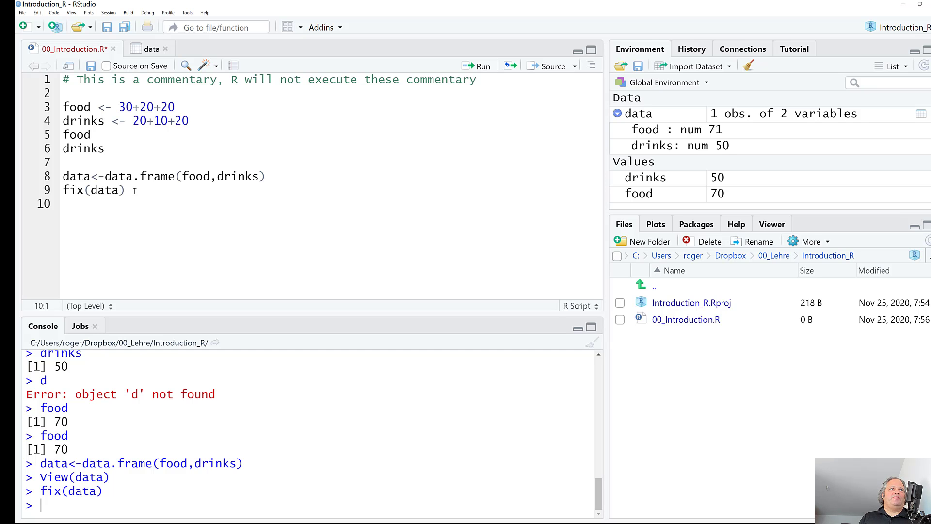
Step: Save the script 00_Introduction.R
{"action": "left_click_drag", "start_coordinate": [133, 107], "coordinate": [119, 107]}
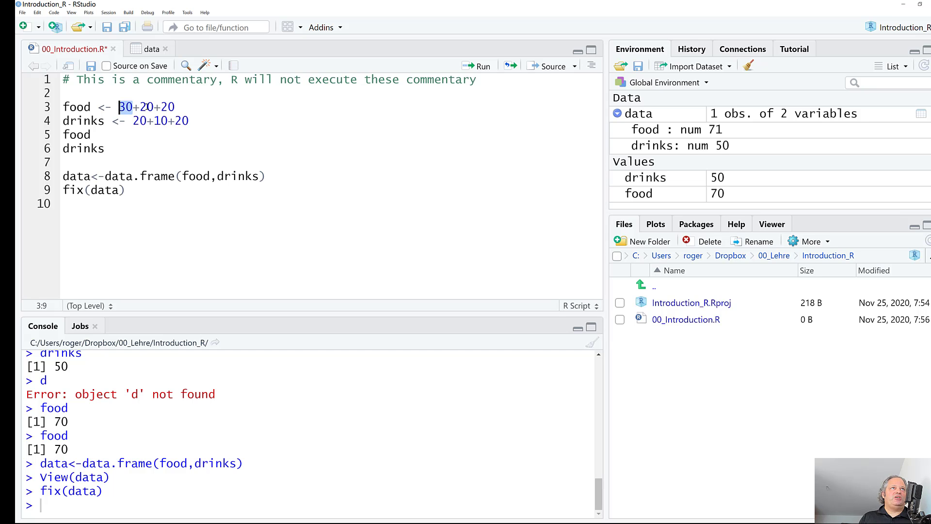
{"action": "left_click", "coordinate": [147, 106]}
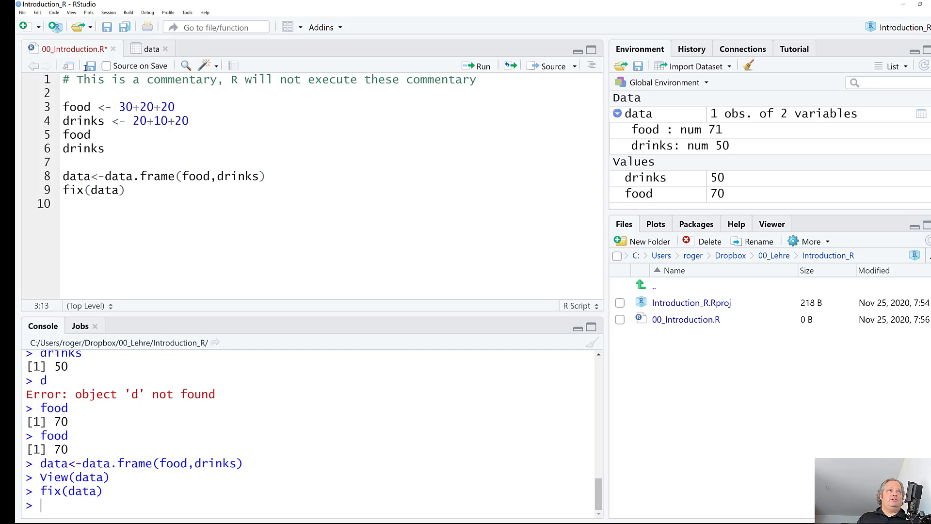
{"action": "left_click", "coordinate": [122, 115]}
{"action": "key", "text": "ctrl+s"}
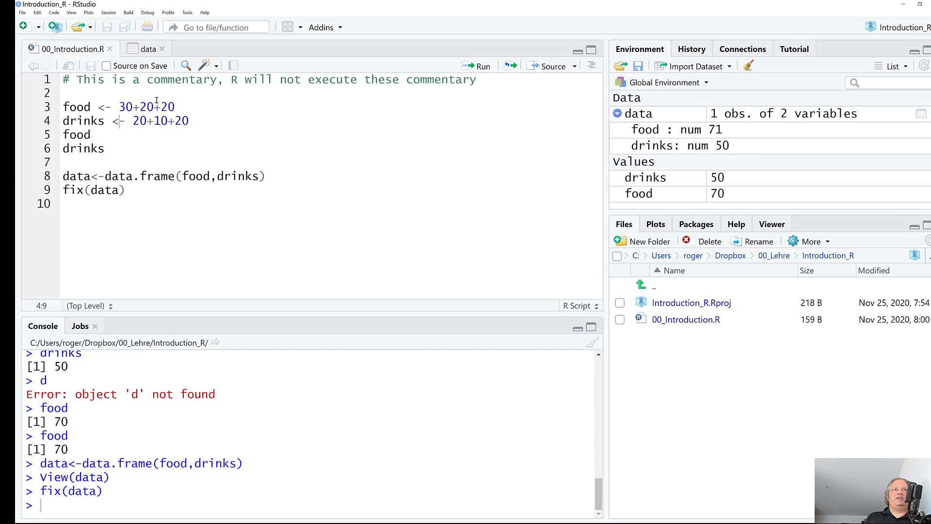
{"action": "left_click_drag", "start_coordinate": [151, 96], "coordinate": [227, 193]}
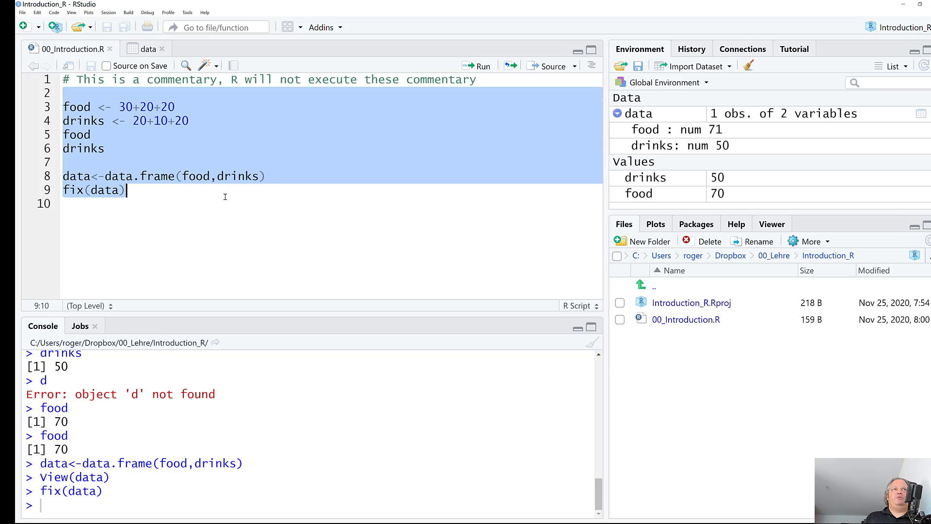
{"action": "left_click", "coordinate": [154, 195]}
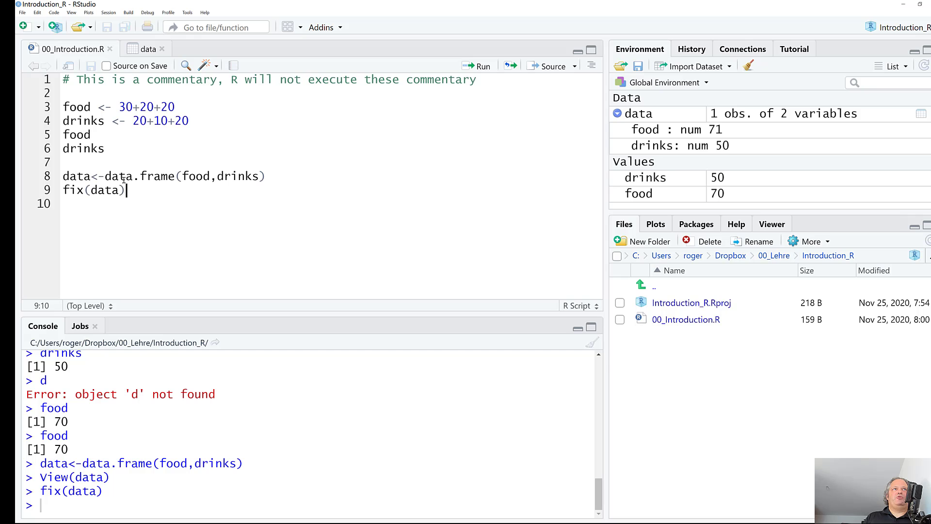
{"action": "left_click_drag", "start_coordinate": [267, 176], "coordinate": [70, 176]}
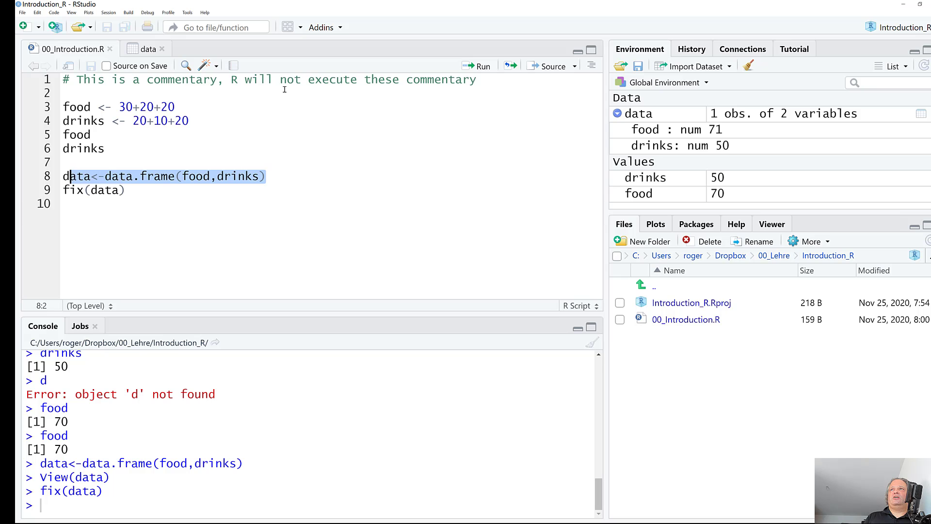
Step: Remove all objects from the global environment and clear the console output
{"action": "left_click", "coordinate": [749, 67]}
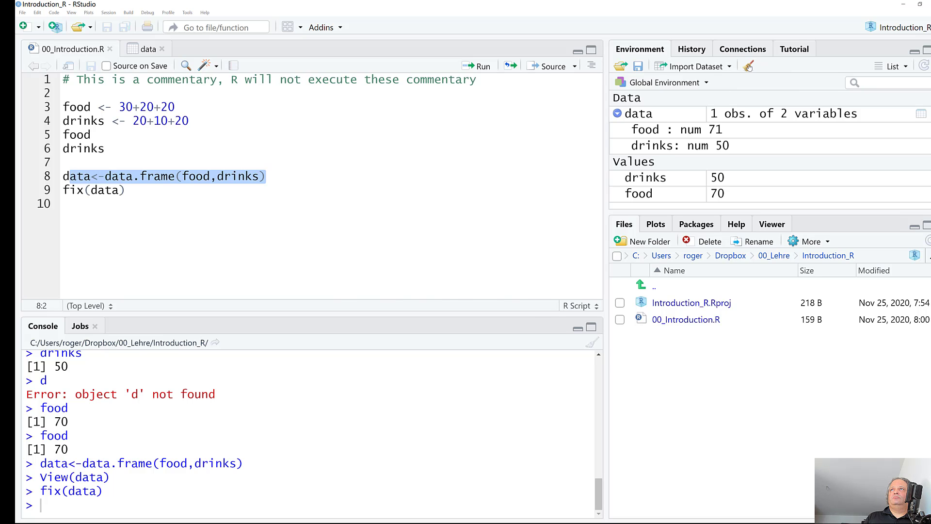
{"action": "left_click", "coordinate": [452, 315]}
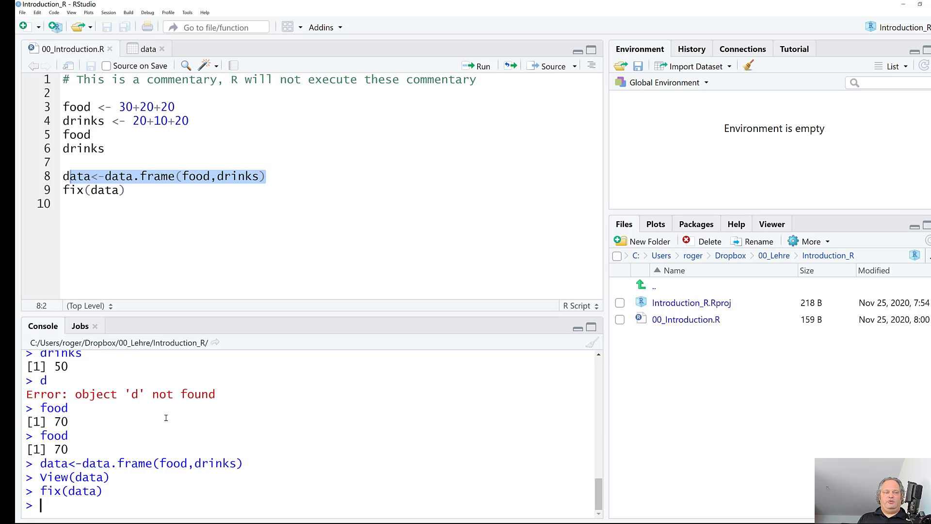
{"action": "key", "text": "ctrl+l"}
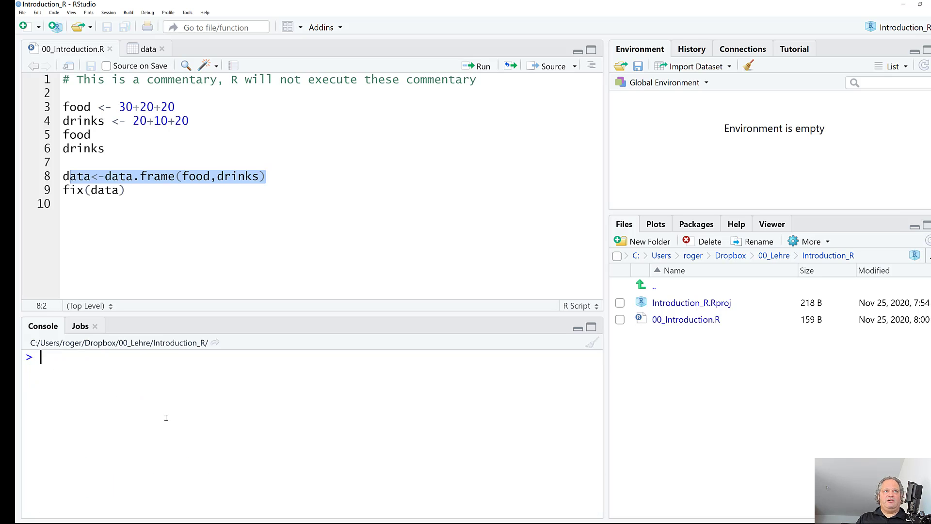
Step: Run the script from the end of the comment on line 1 through the food assignment on line 3
{"action": "left_click", "coordinate": [127, 213]}
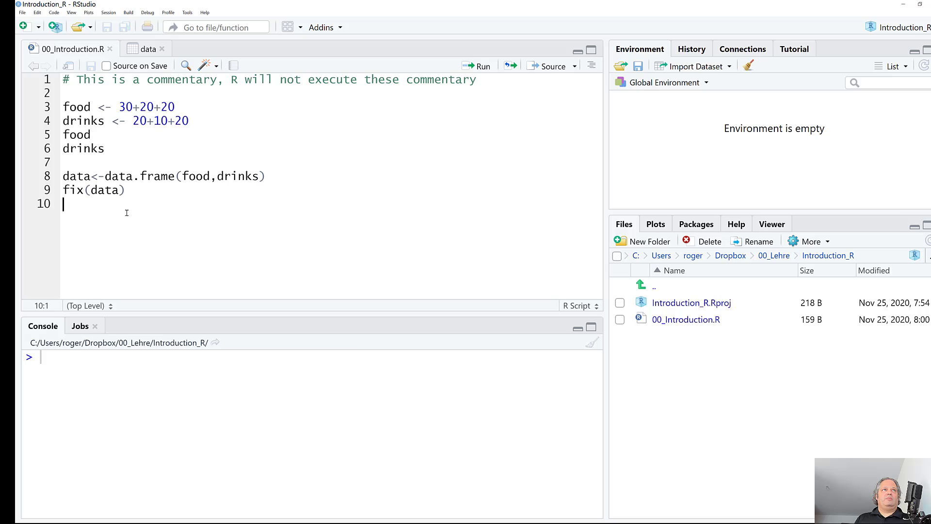
{"action": "left_click", "coordinate": [145, 190]}
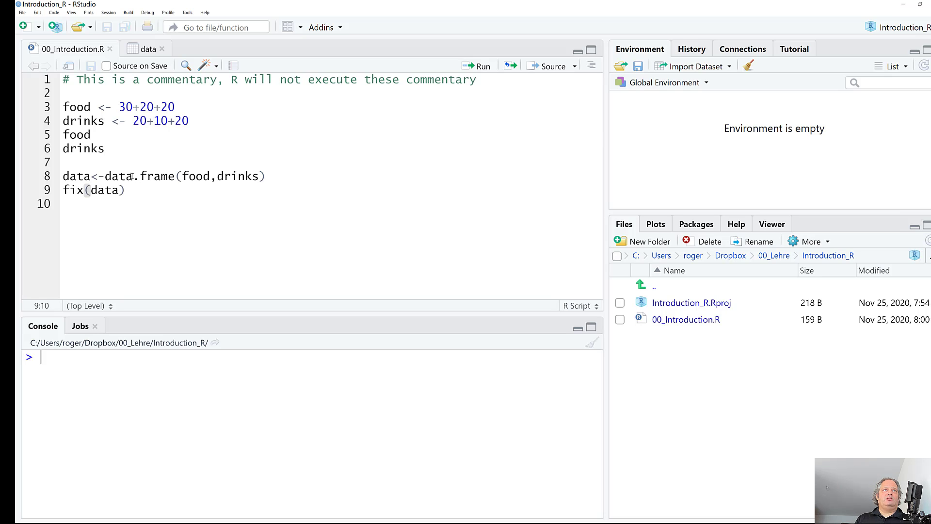
{"action": "triple_click", "coordinate": [132, 176]}
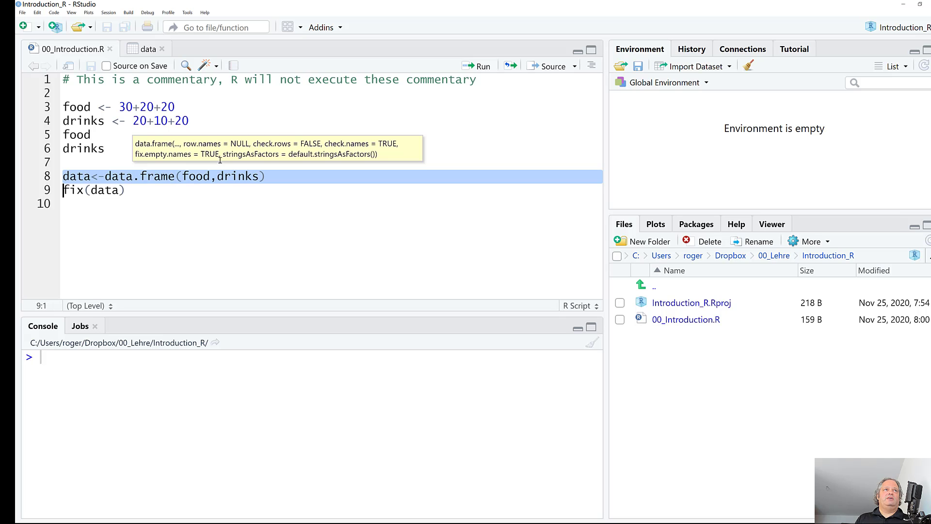
{"action": "triple_click", "coordinate": [478, 79]}
{"action": "left_click", "coordinate": [479, 78]}
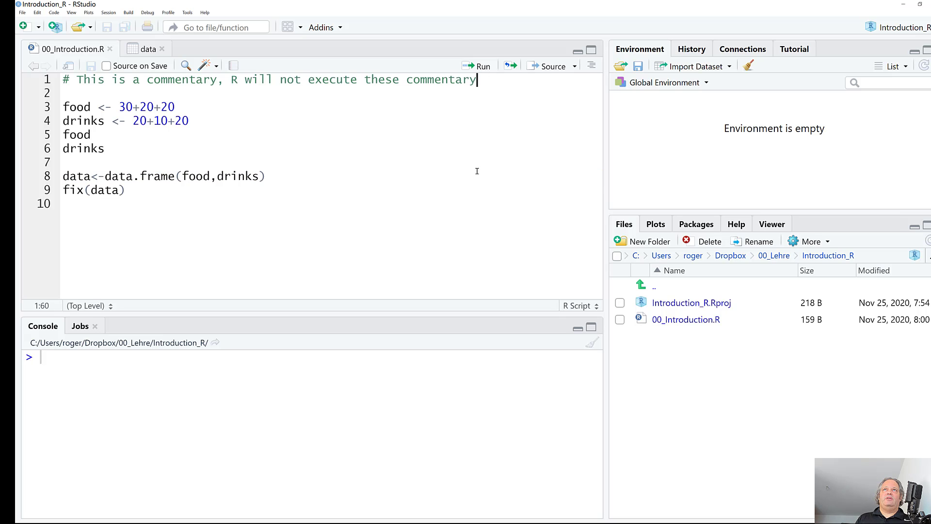
{"action": "left_click", "coordinate": [488, 67]}
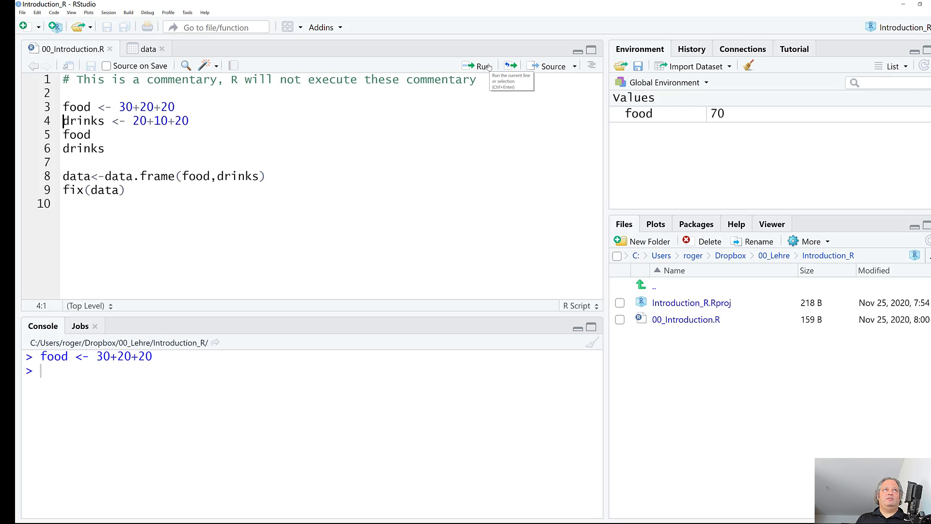
Step: Save a copy of the script as 00_Introduction.R.1, accepting the change of file type
{"action": "left_click_drag", "start_coordinate": [126, 190], "coordinate": [63, 177]}
{"action": "left_click", "coordinate": [78, 178]}
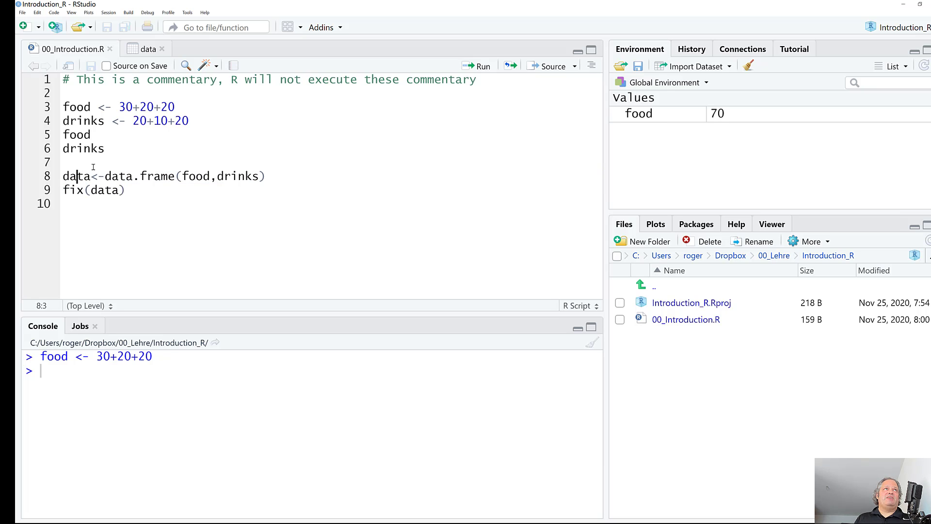
{"action": "left_click", "coordinate": [22, 12]}
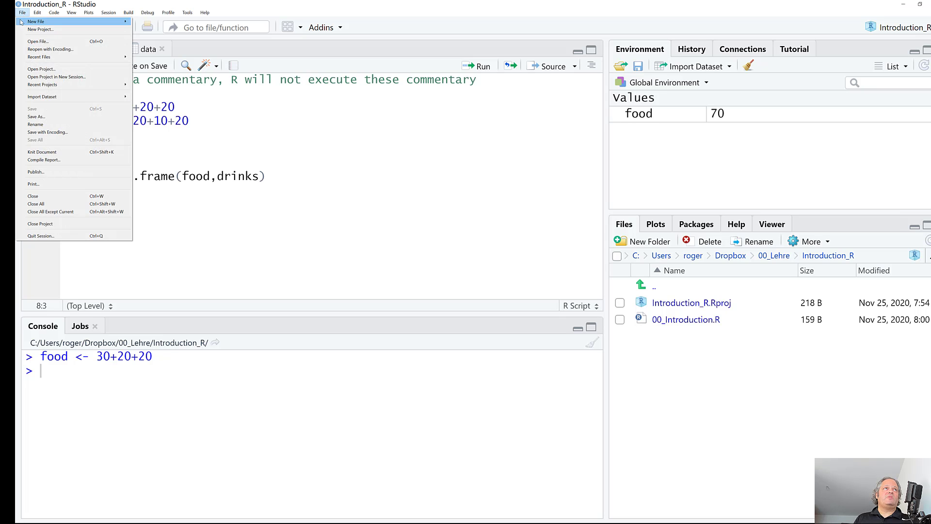
{"action": "left_click", "coordinate": [36, 116]}
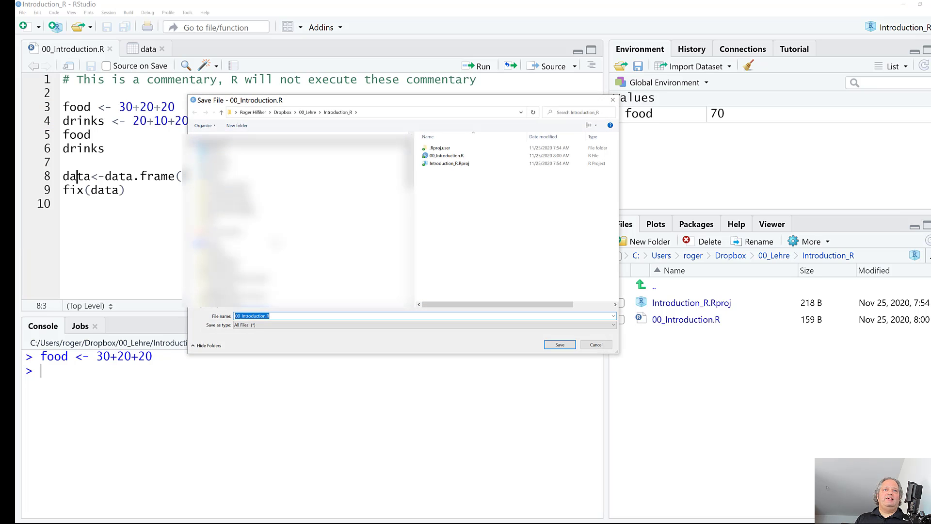
{"action": "left_click", "coordinate": [268, 316]}
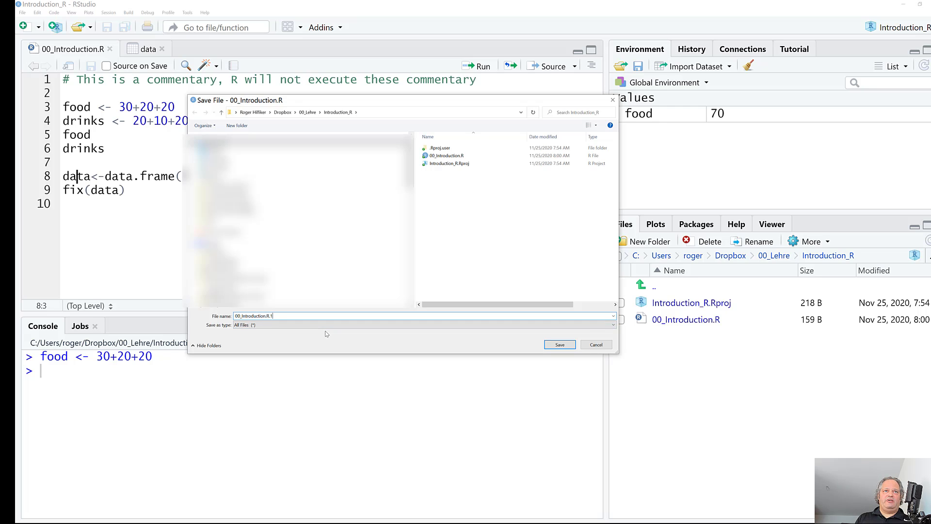
{"action": "type", "text": ".1"}
{"action": "left_click", "coordinate": [560, 344]}
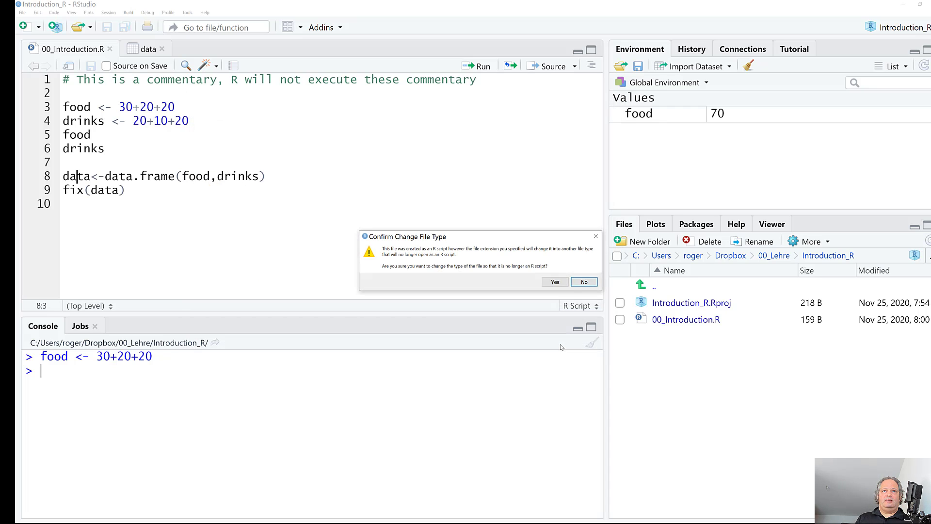
{"action": "left_click", "coordinate": [561, 283]}
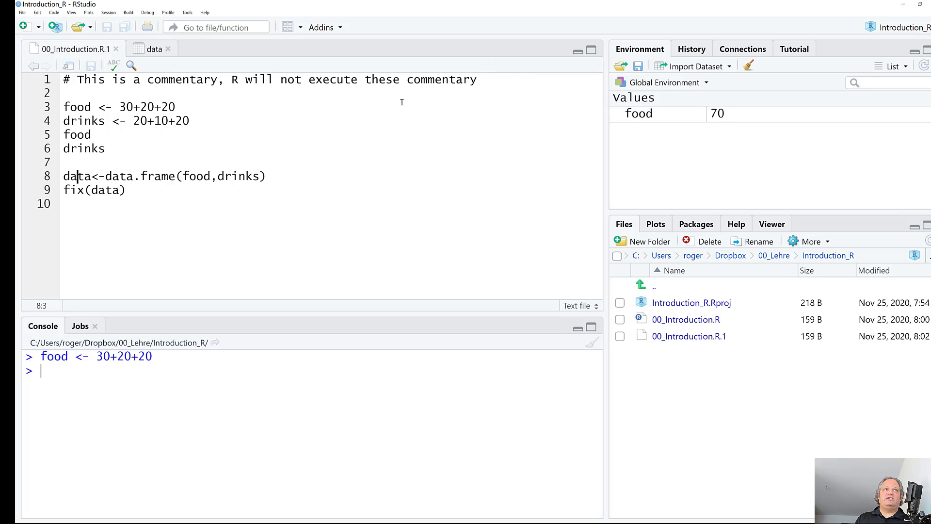
{"action": "triple_click", "coordinate": [205, 175]}
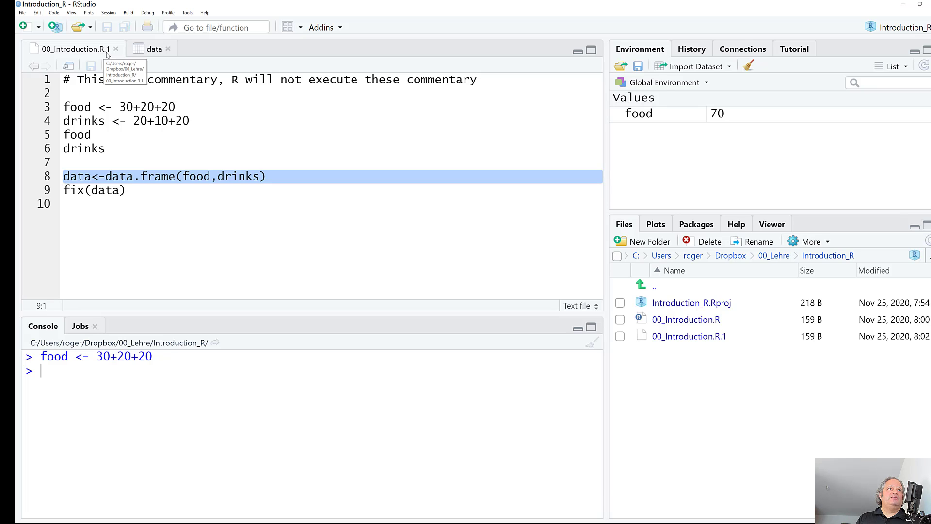
{"action": "left_click", "coordinate": [23, 12]}
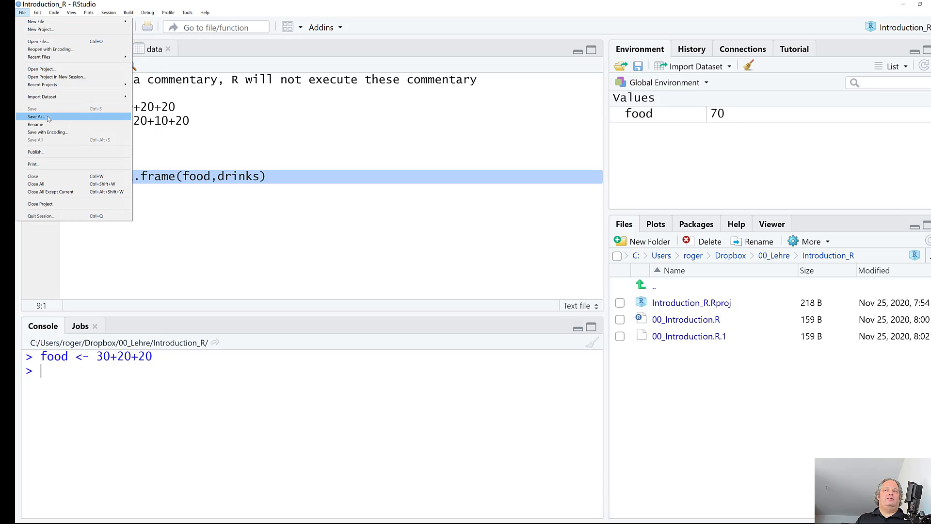
{"action": "left_click", "coordinate": [266, 193]}
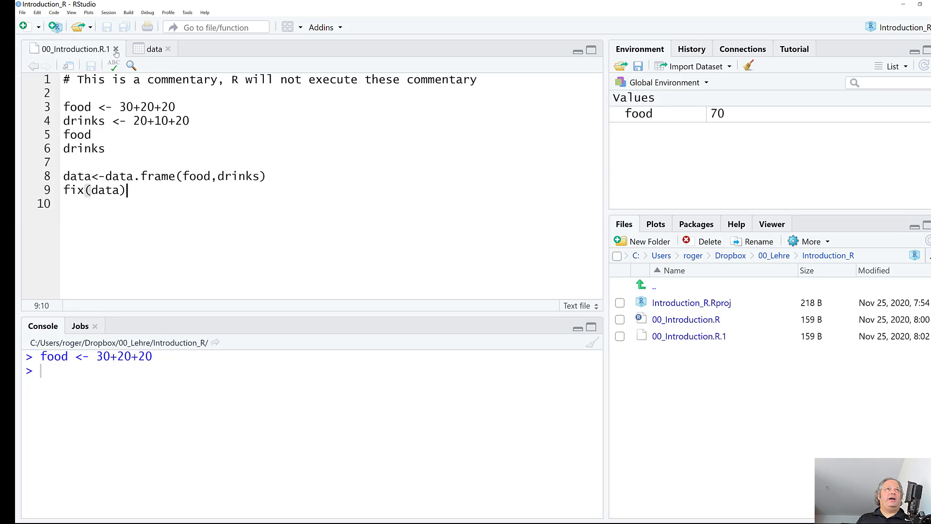
Step: Close 00_Introduction.R.1 and switch to the Introduction_R folder in File Explorer
{"action": "left_click", "coordinate": [116, 50]}
{"action": "key", "text": "super+e"}
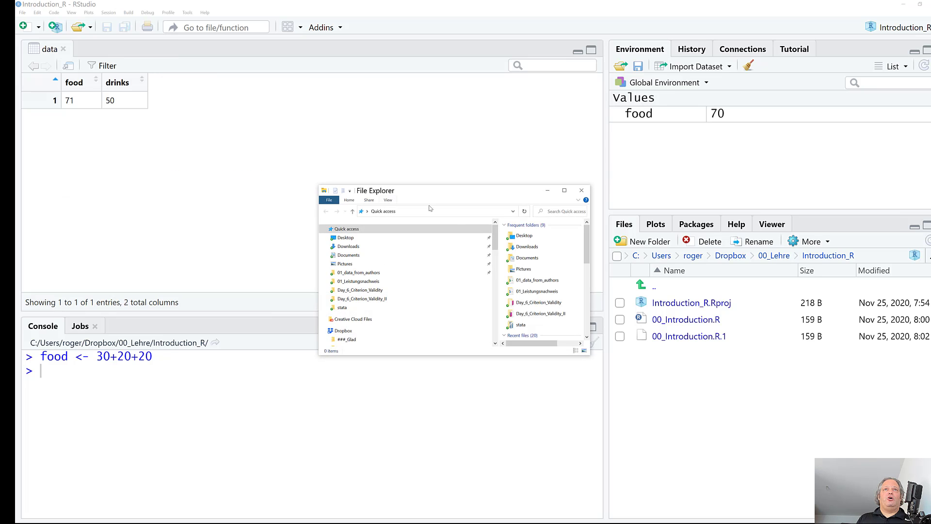
{"action": "key", "text": "alt+Tab"}
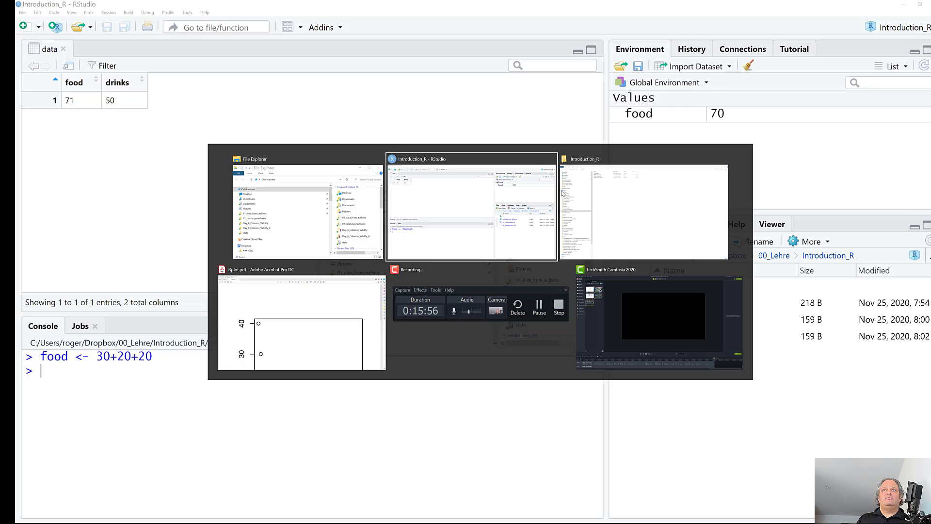
{"action": "left_click", "coordinate": [562, 193]}
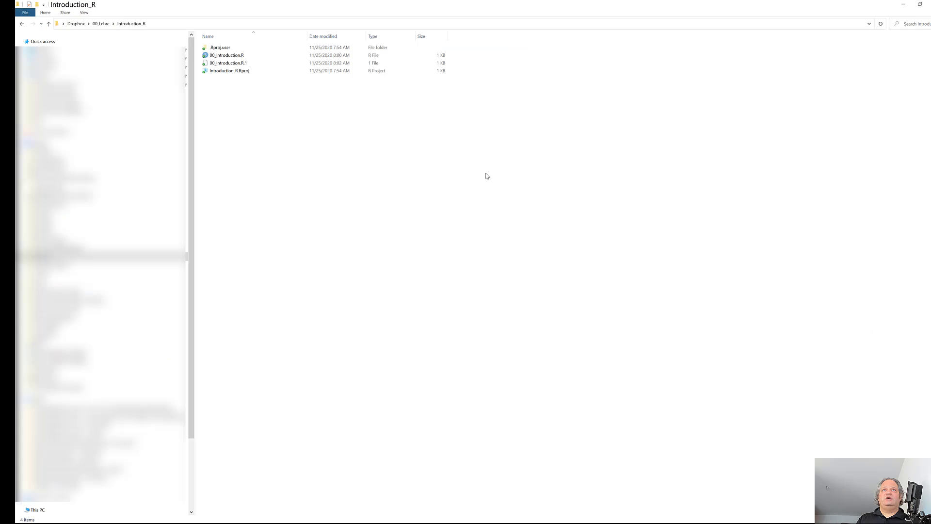
Step: Rename 00_Introduction.R.1 without the .1 ending, accepting the extension change and the suggested name 00_Introduction (2).R
{"action": "left_click", "coordinate": [246, 67]}
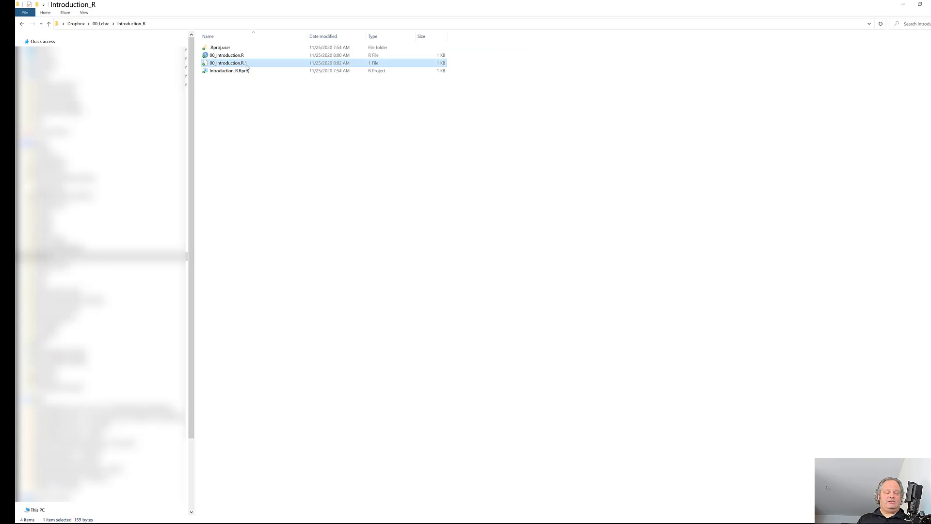
{"action": "key", "text": "F2"}
{"action": "key", "text": "Right"}
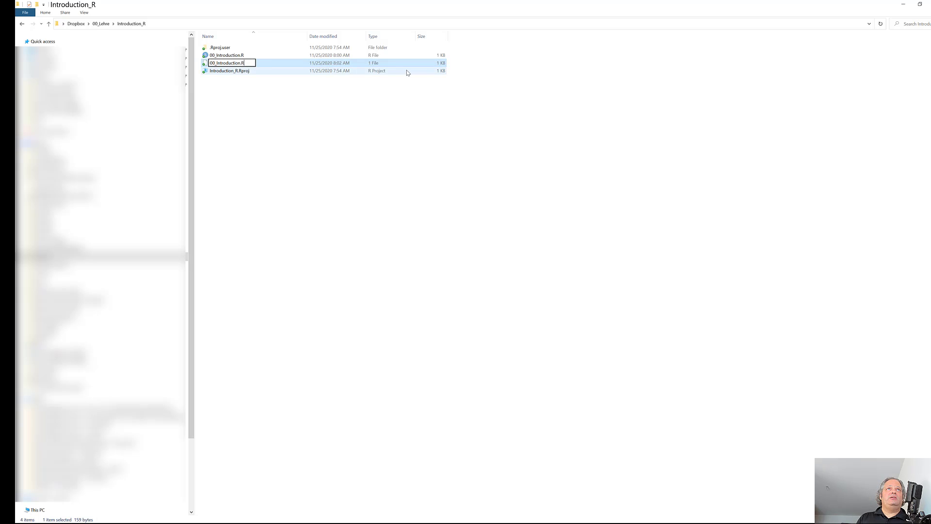
{"action": "key", "text": "Return"}
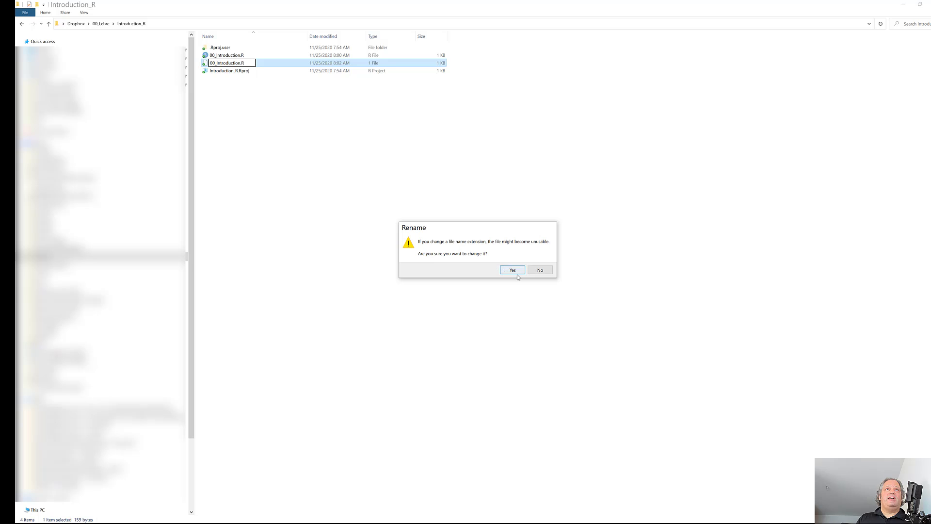
{"action": "left_click", "coordinate": [518, 277]}
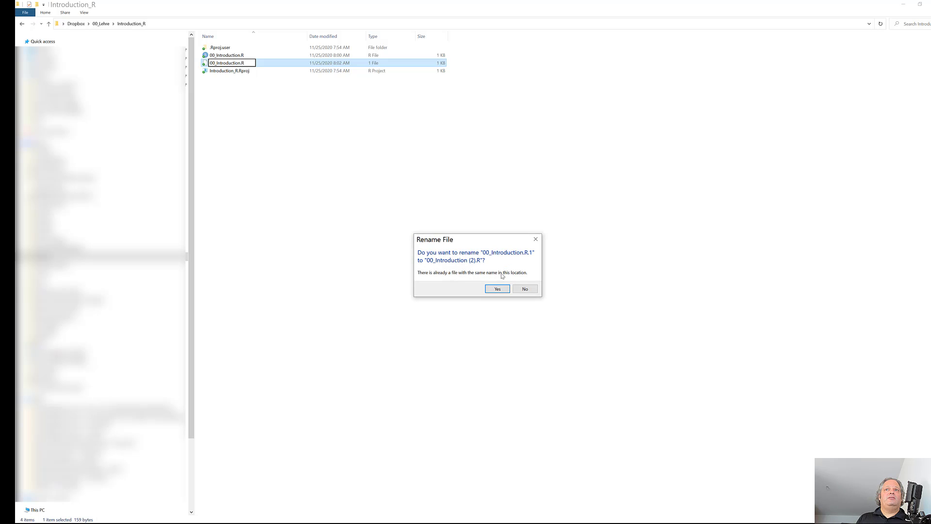
{"action": "left_click", "coordinate": [497, 291]}
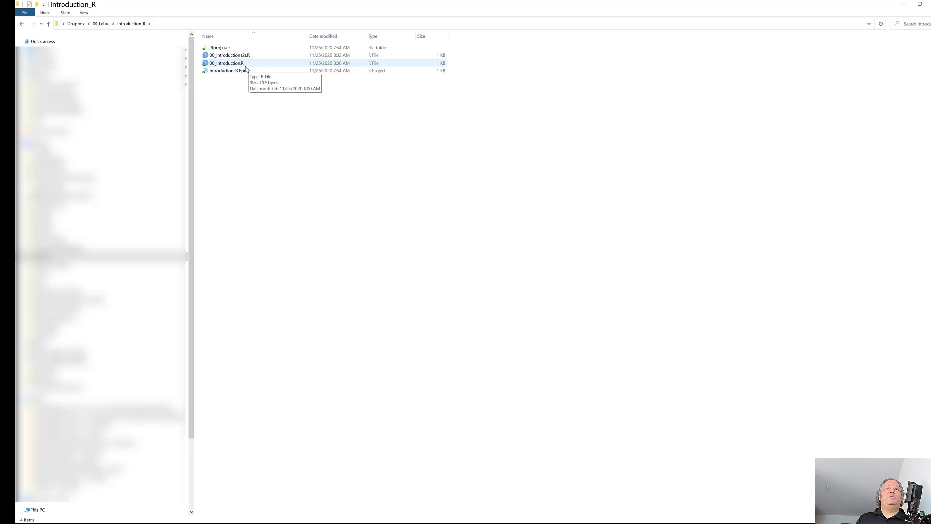
Step: Switch back to RStudio, open 00_Introduction.R from the project folder and select the comment text on line 1
{"action": "key", "text": "alt+Tab"}
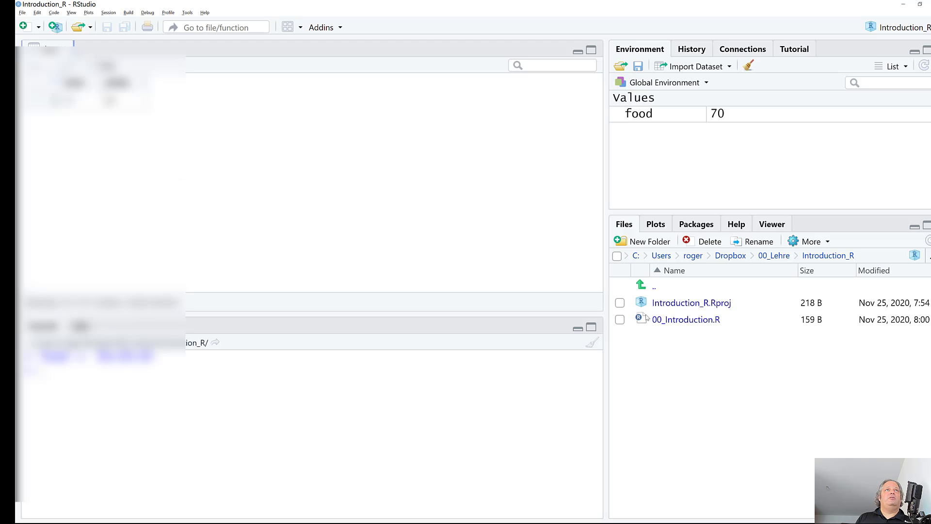
{"action": "left_click", "coordinate": [686, 320]}
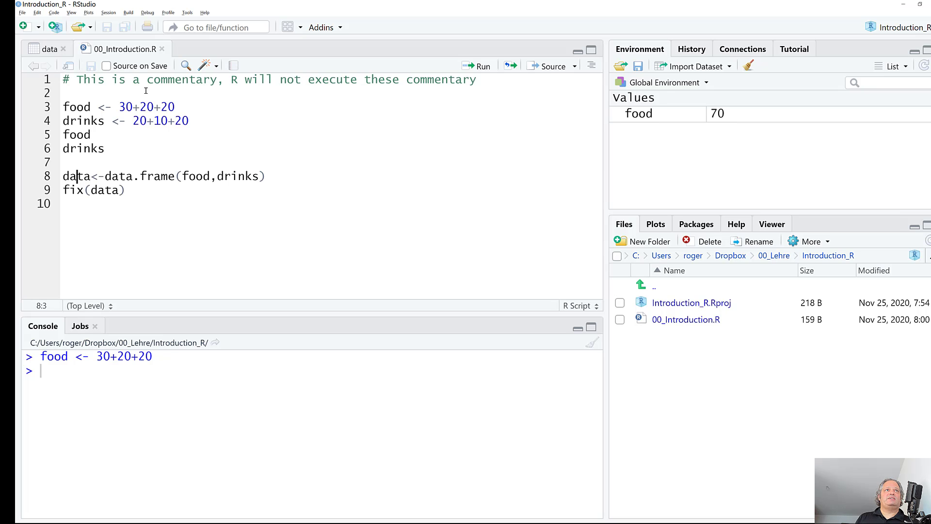
{"action": "left_click", "coordinate": [464, 80]}
{"action": "key", "text": "shift+Home"}
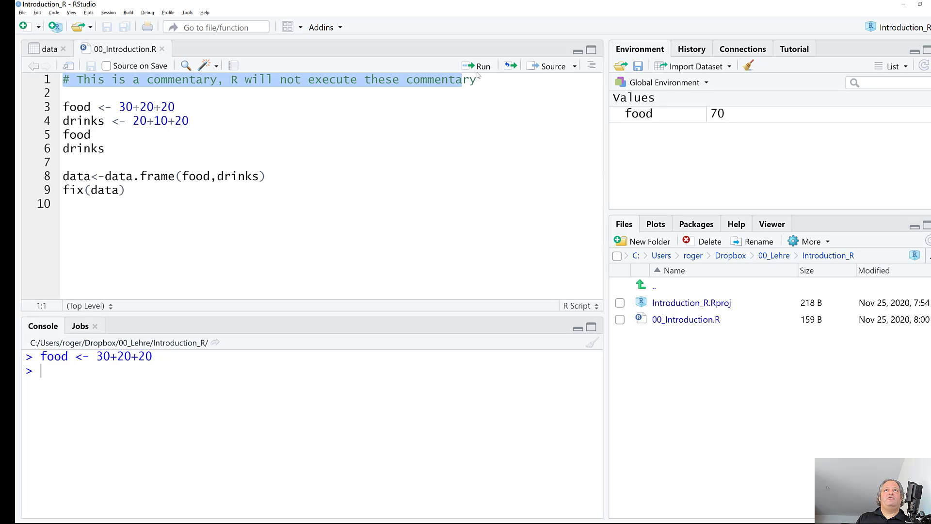
Step: Run the data frame assignment on line 8 and the fix(data) call on line 9
{"action": "left_click", "coordinate": [218, 175]}
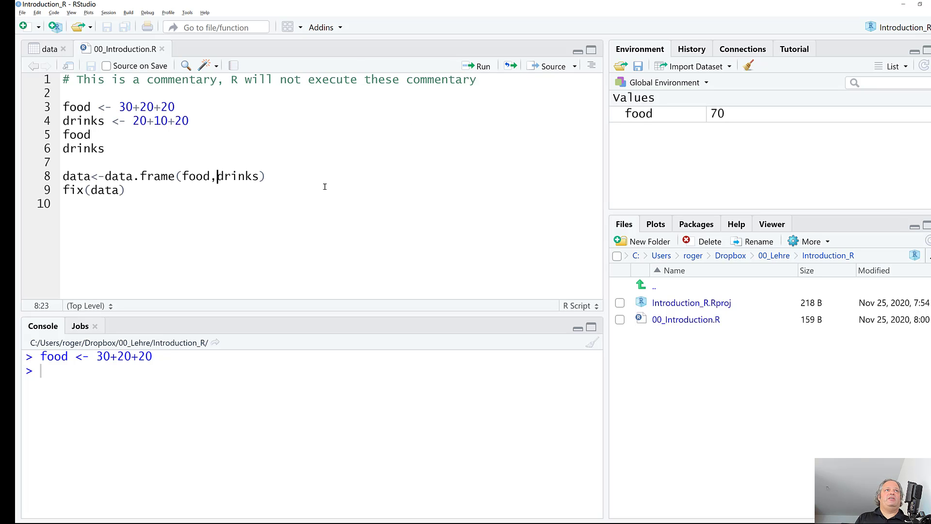
{"action": "key", "text": "ctrl+Return"}
{"action": "key", "text": "ctrl+Return"}
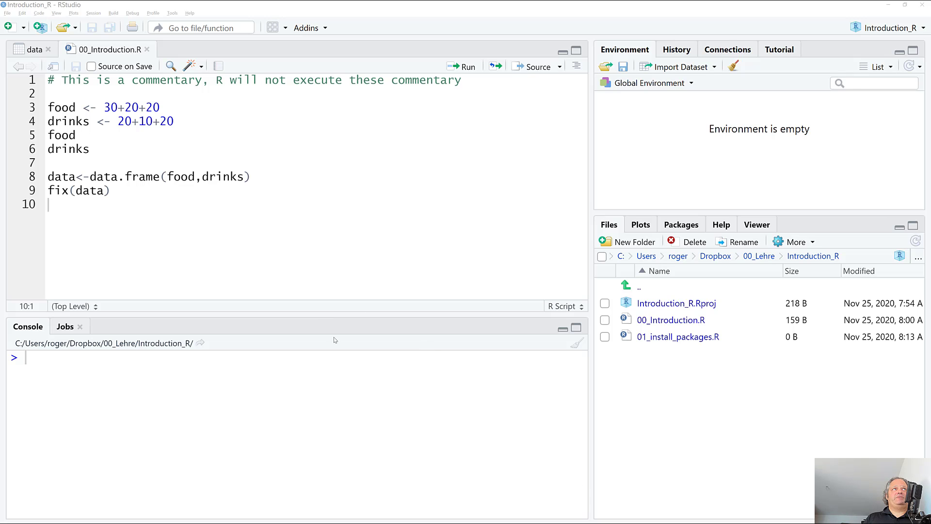
Step: Create a new R script and save it as 01_install_packages.R, replacing the existing file
{"action": "left_click", "coordinate": [13, 25]}
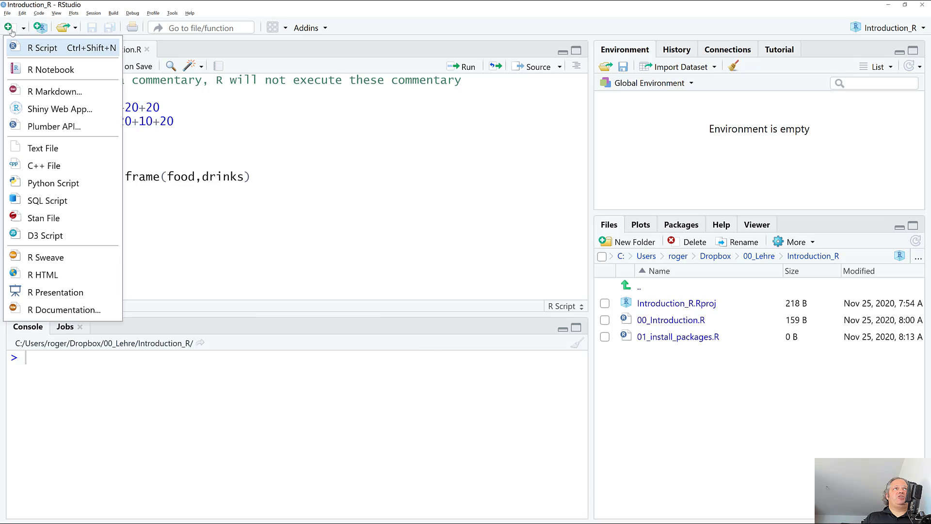
{"action": "left_click", "coordinate": [48, 50]}
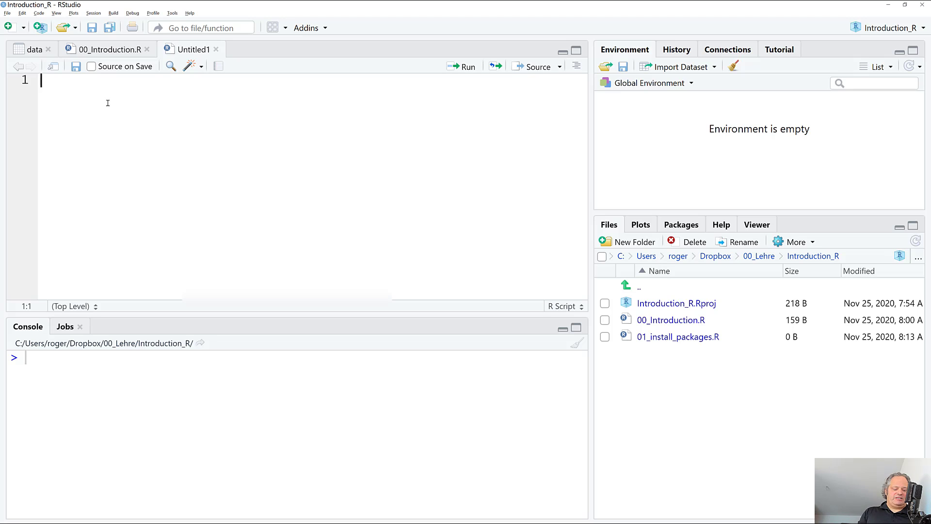
{"action": "key", "text": "ctrl+s"}
{"action": "type", "text": "01"}
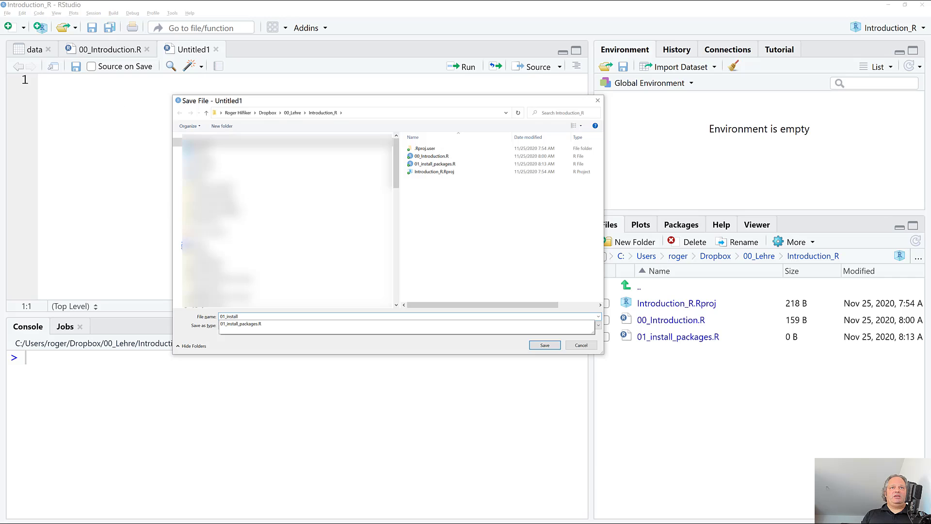
{"action": "type", "text": "_install"}
{"action": "left_click", "coordinate": [438, 323]}
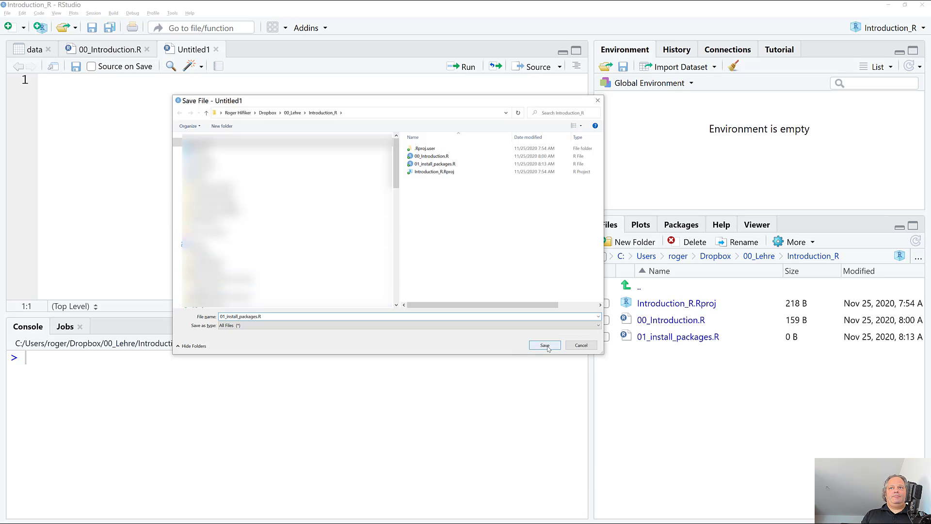
{"action": "left_click", "coordinate": [545, 345]}
{"action": "left_click", "coordinate": [486, 269]}
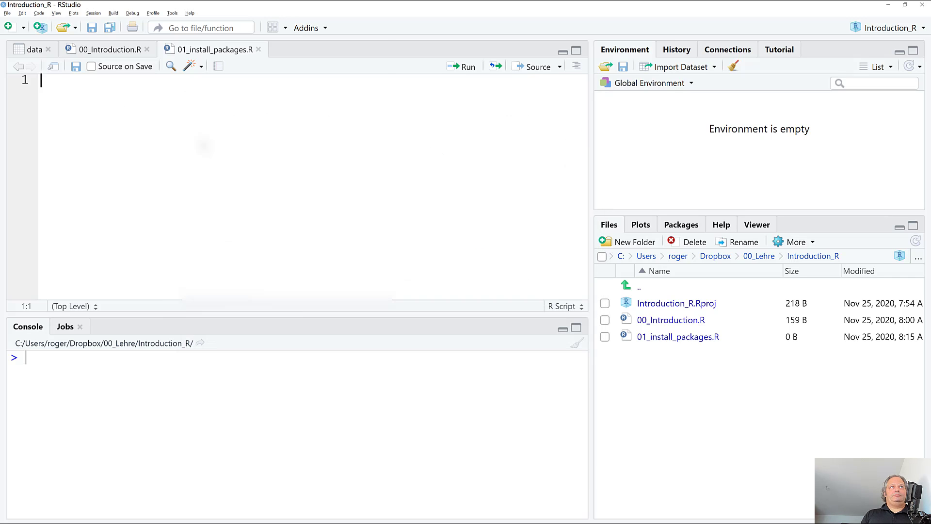
Step: Write the comment "# install packages" on line 1 and leave a blank line below it
{"action": "type", "text": "# "}
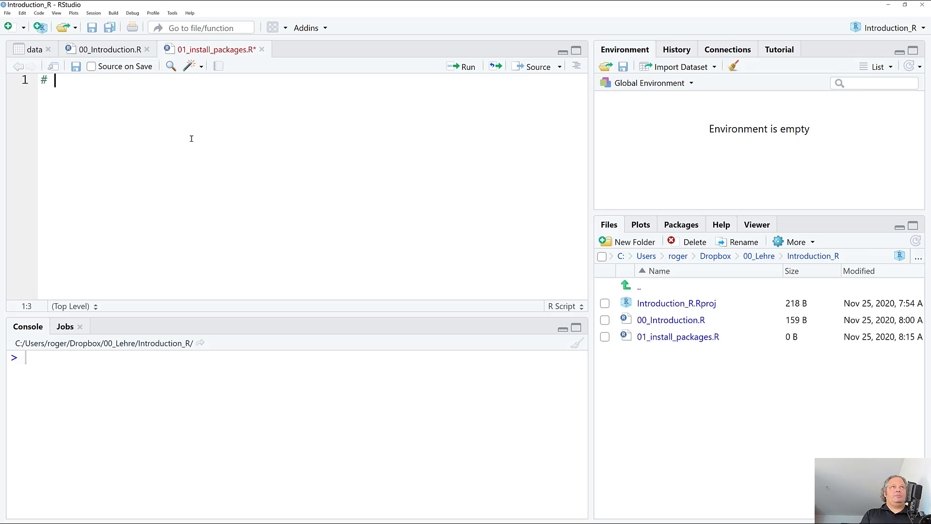
{"action": "type", "text": "install pa"}
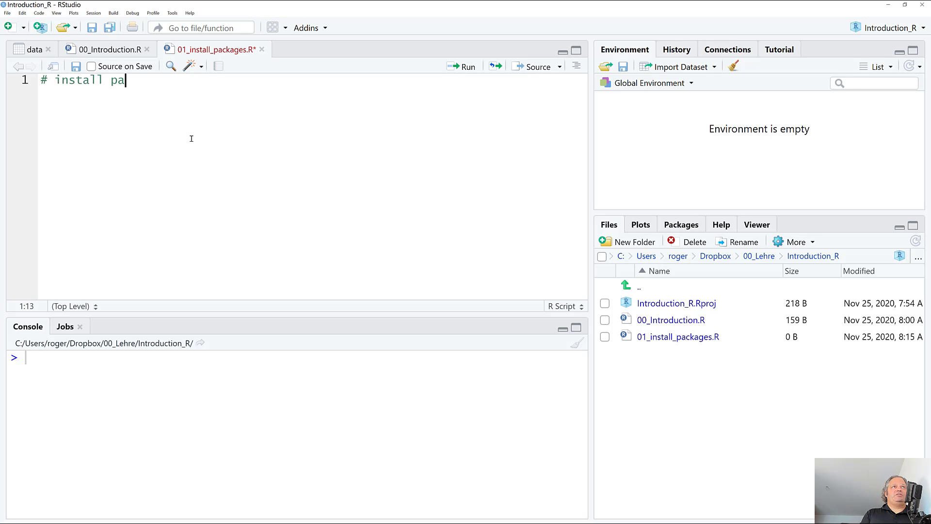
{"action": "type", "text": "ckages"}
{"action": "key", "text": "Return"}
{"action": "key", "text": "Return"}
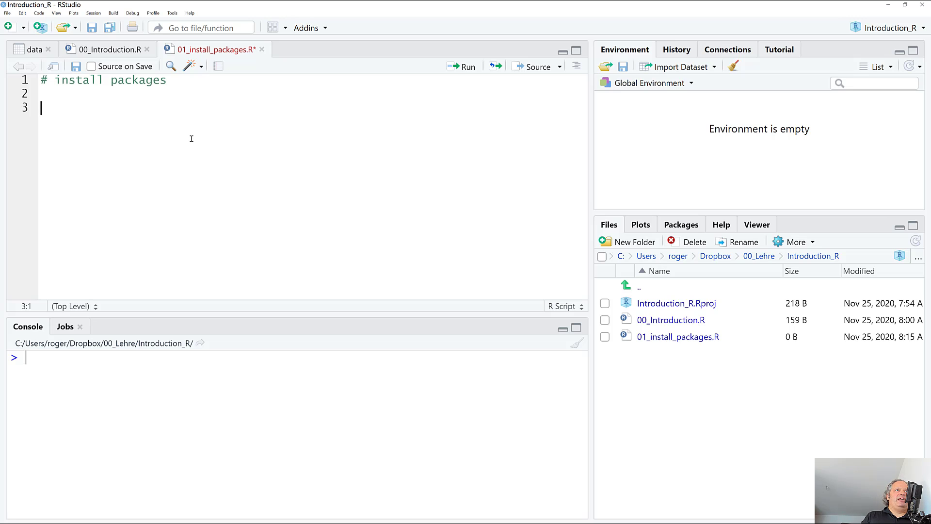
Step: Write the call install.packages("tidyverse") on line 3 of the script
{"action": "type", "text": "insta"}
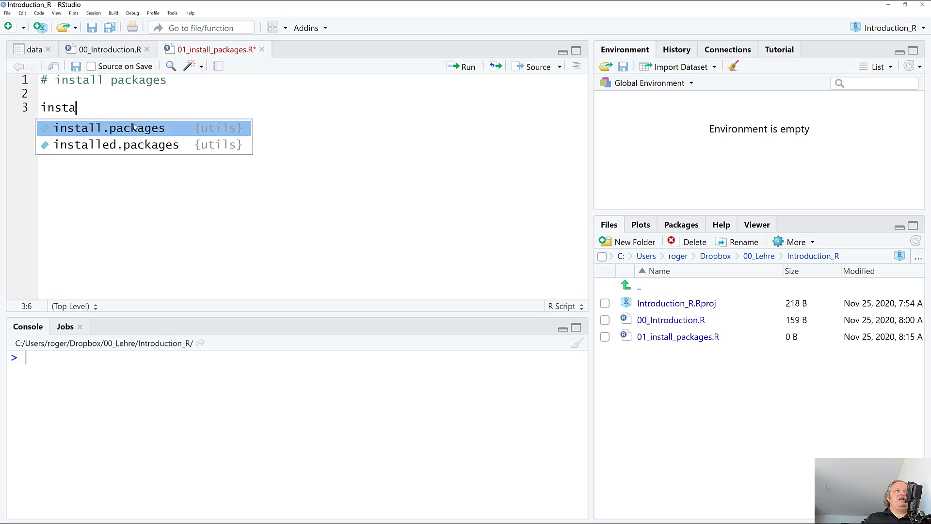
{"action": "key", "text": "Down"}
{"action": "key", "text": "Up"}
{"action": "key", "text": "Return"}
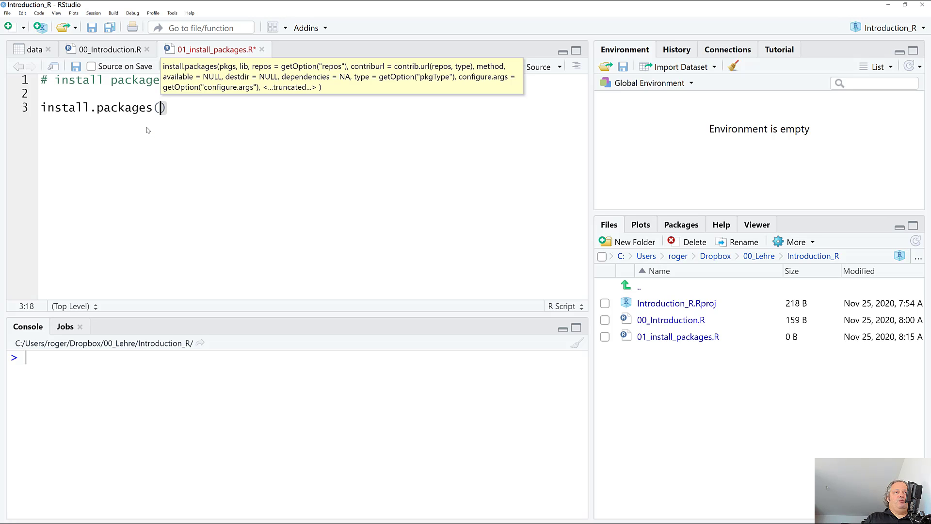
{"action": "type", "text": "\""}
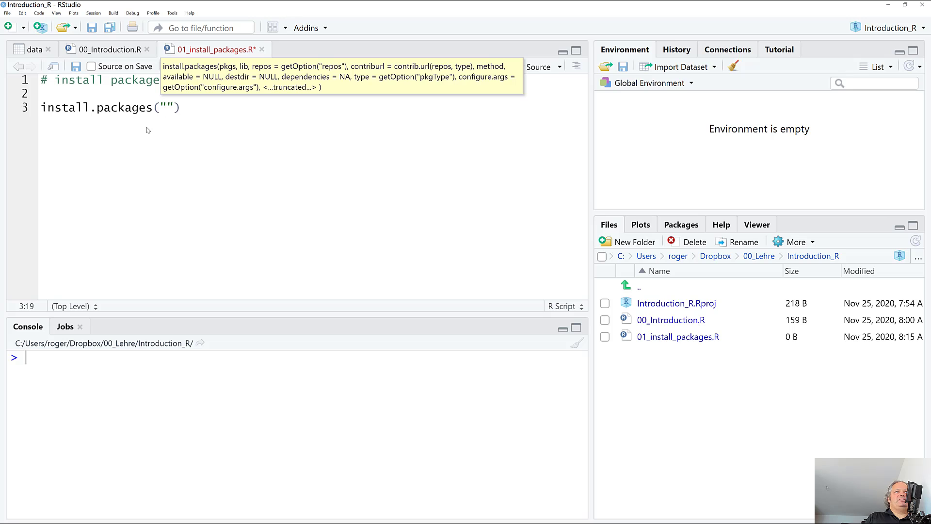
{"action": "type", "text": "tidyvers"}
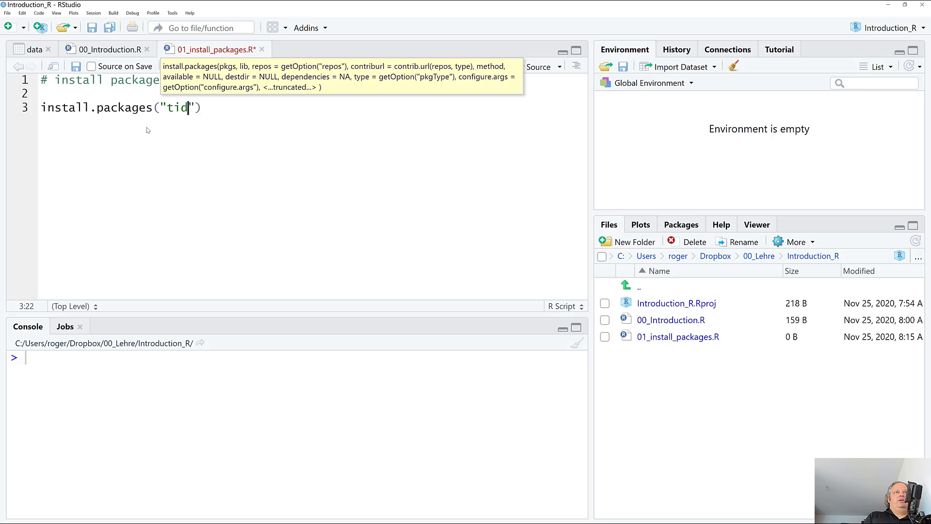
{"action": "type", "text": "e"}
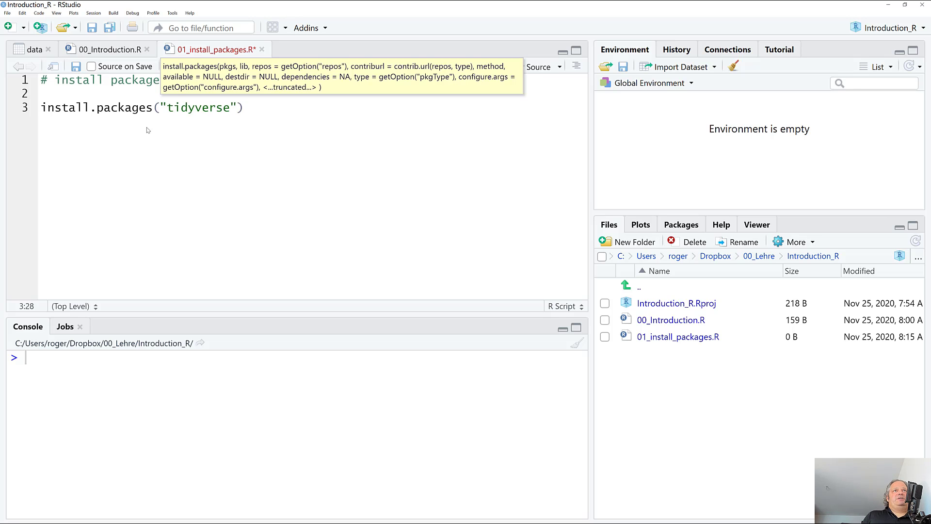
Step: Run the install.packages("tidyverse") call on line 3 and highlight its download output in the console
{"action": "key", "text": "Left"}
{"action": "key", "text": "ctrl+Return"}
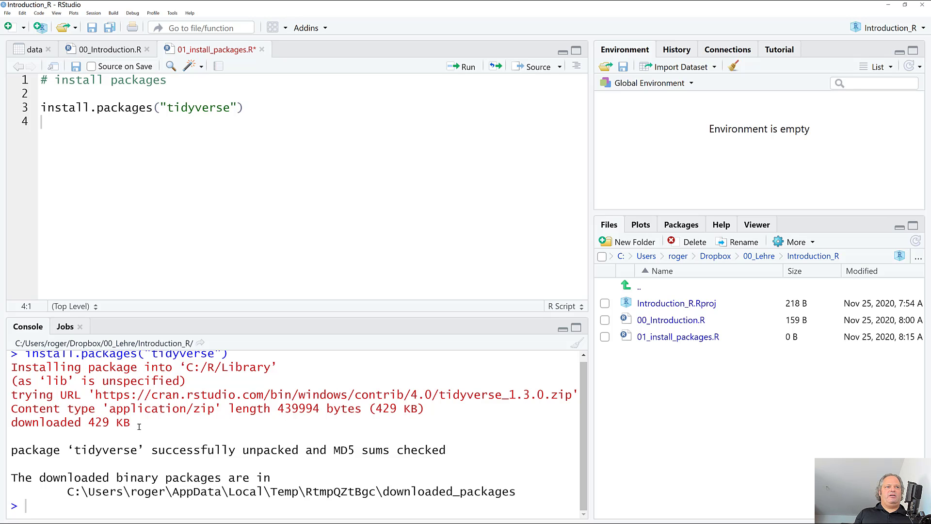
{"action": "left_click_drag", "start_coordinate": [140, 427], "coordinate": [13, 370]}
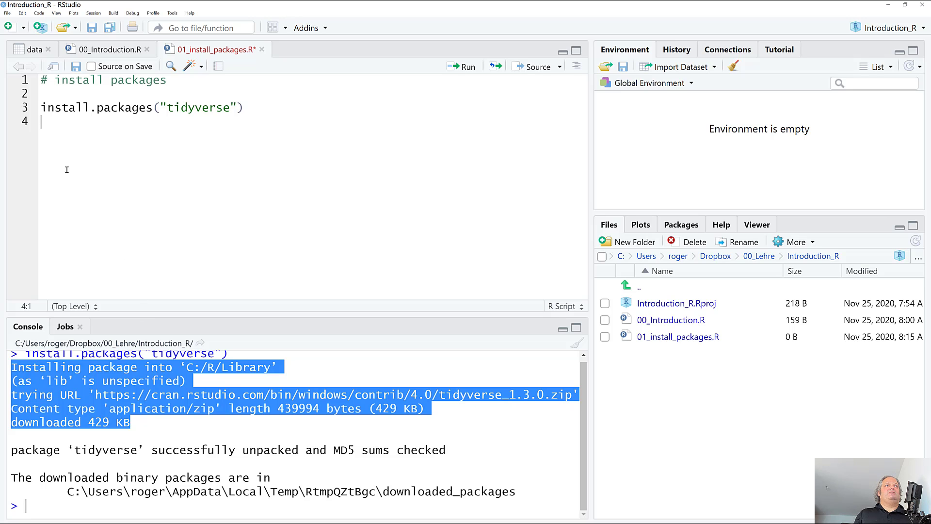
Step: Comment out the install.packages("tidyverse") call on line 3
{"action": "left_click", "coordinate": [62, 129]}
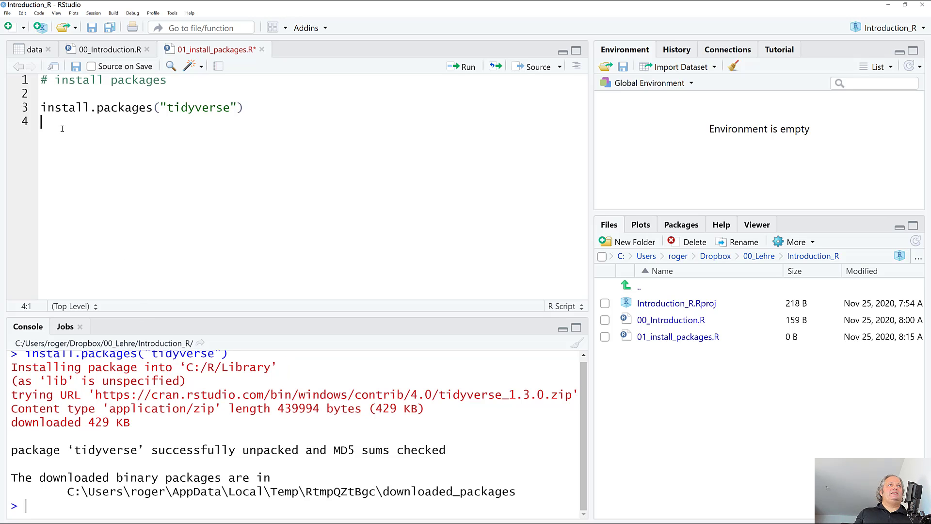
{"action": "key", "text": "Up"}
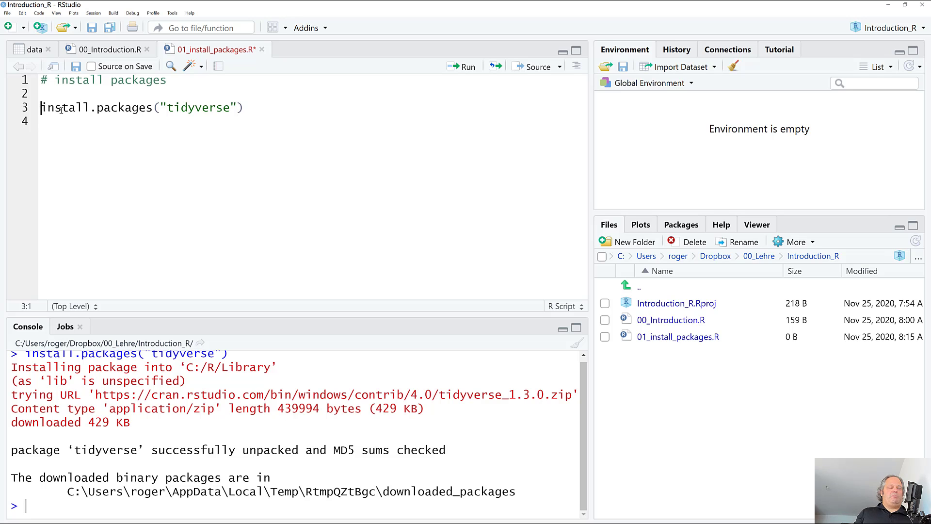
{"action": "type", "text": "#"}
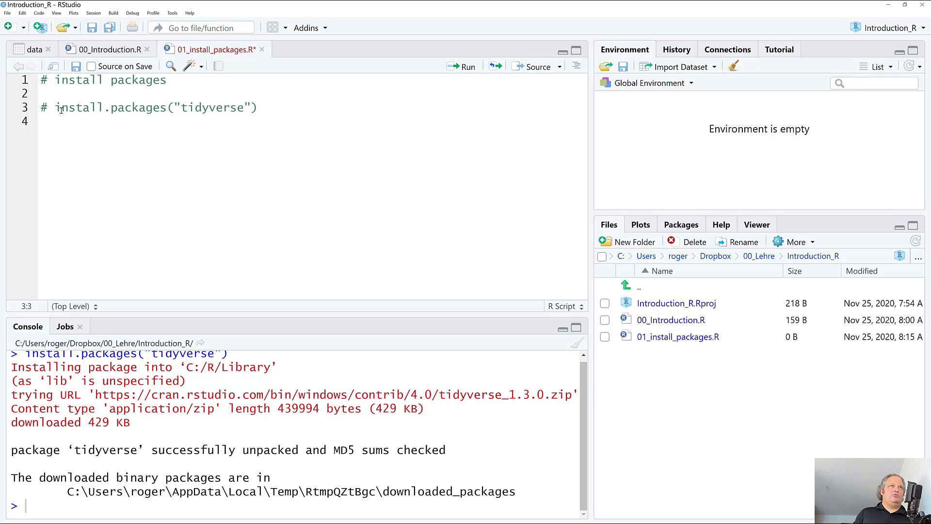
{"action": "key", "text": "Down"}
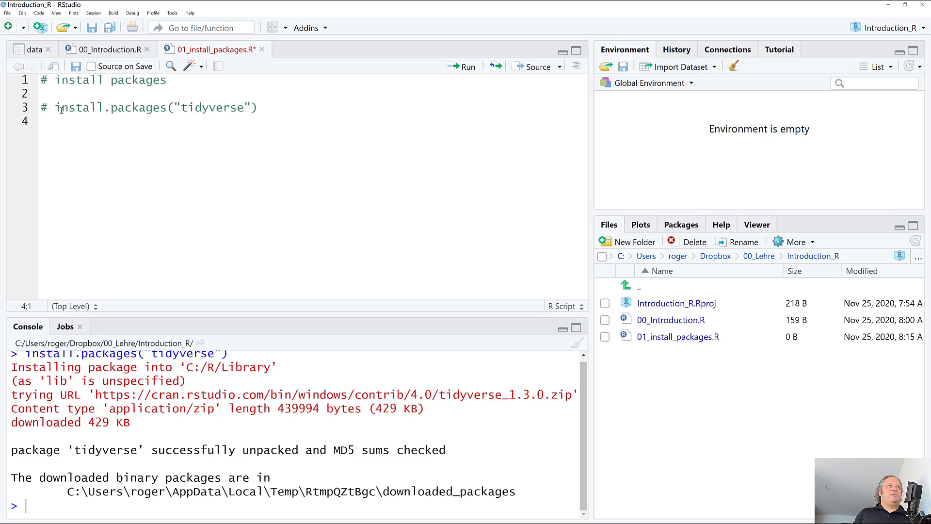
Step: Write drink<-c(1,2,3,4,5) on line 5 below a blank line and run it
{"action": "key", "text": "Return"}
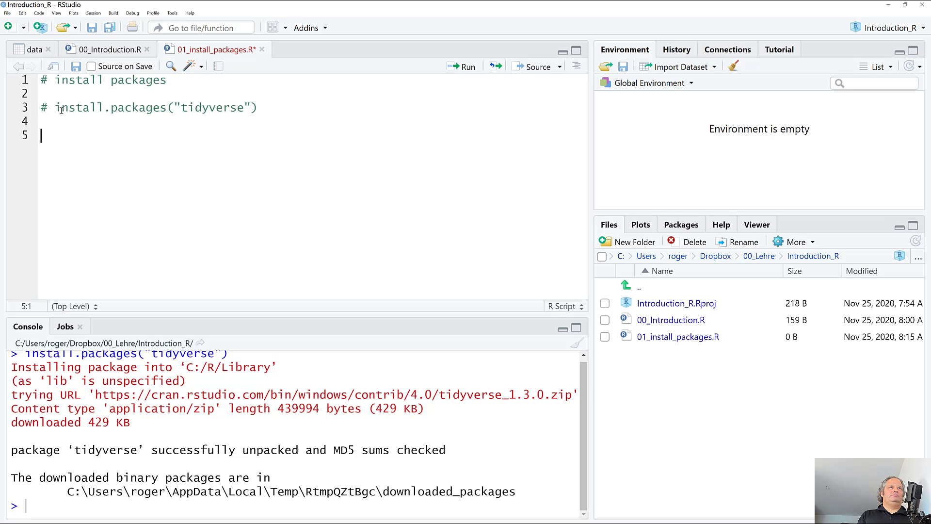
{"action": "type", "text": "drink<-c"}
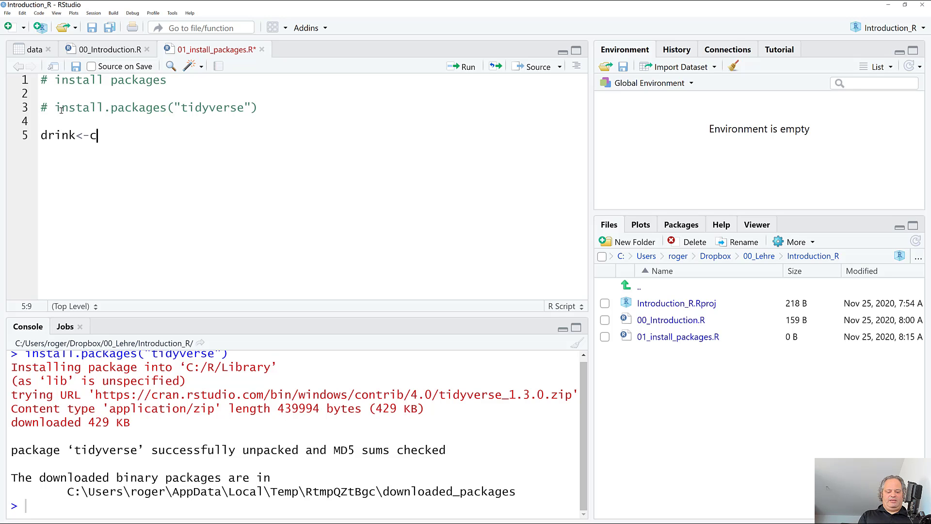
{"action": "type", "text": "(1,2,3,4,5"}
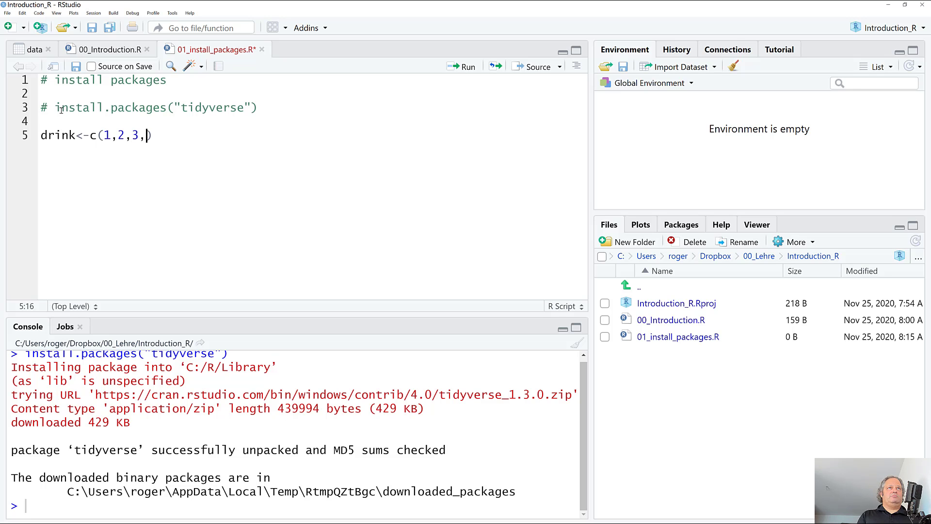
{"action": "key", "text": "ctrl+Return"}
Step: Write food<-c(3,3,2,1,2) on line 6 and run it
{"action": "type", "text": "for("}
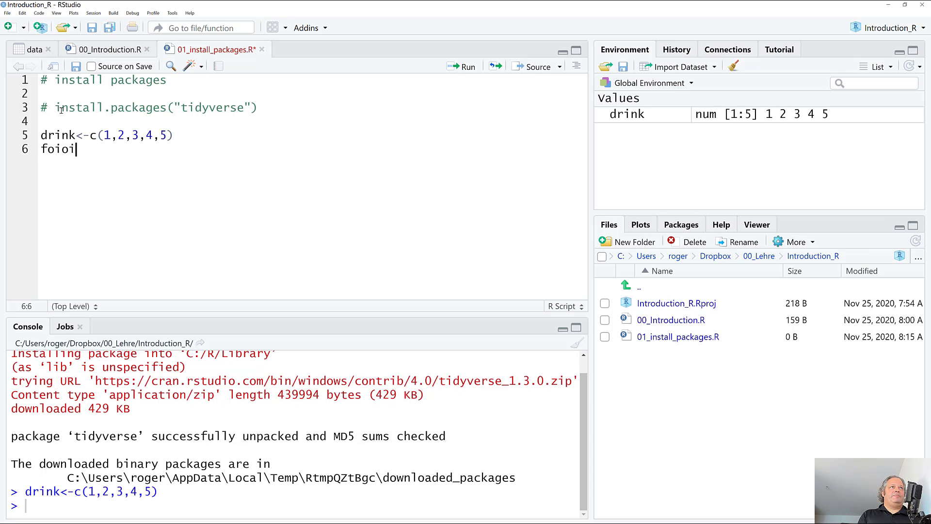
{"action": "key", "text": "BackSpace"}
{"action": "key", "text": "BackSpace"}
{"action": "type", "text": "ood"}
{"action": "key", "text": "BackSpace"}
{"action": "key", "text": "BackSpace"}
{"action": "type", "text": "d<-c(3,3,2,1,"}
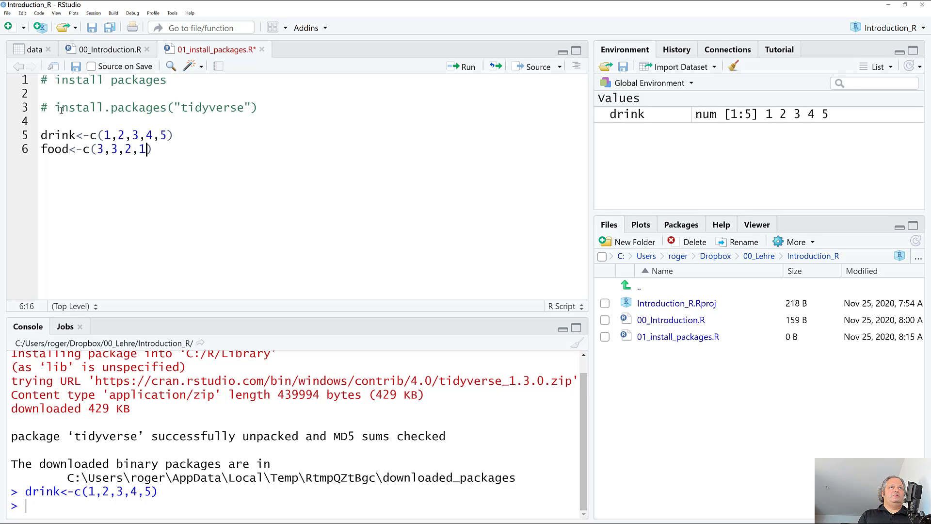
{"action": "type", "text": "2"}
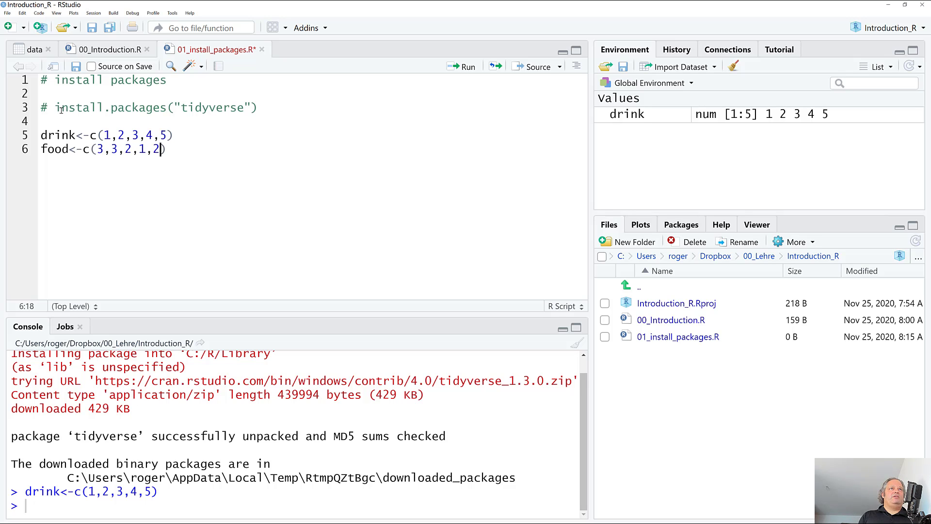
{"action": "key", "text": "ctrl+Return"}
Step: Write data<-data.frame(drink, food) on line 7 and run it
{"action": "type", "text": "data<-"}
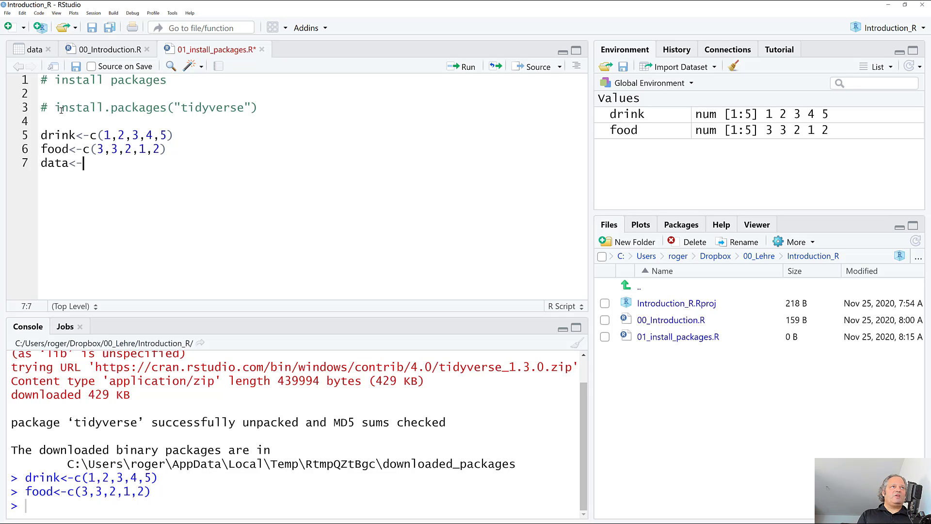
{"action": "type", "text": "data.fr"}
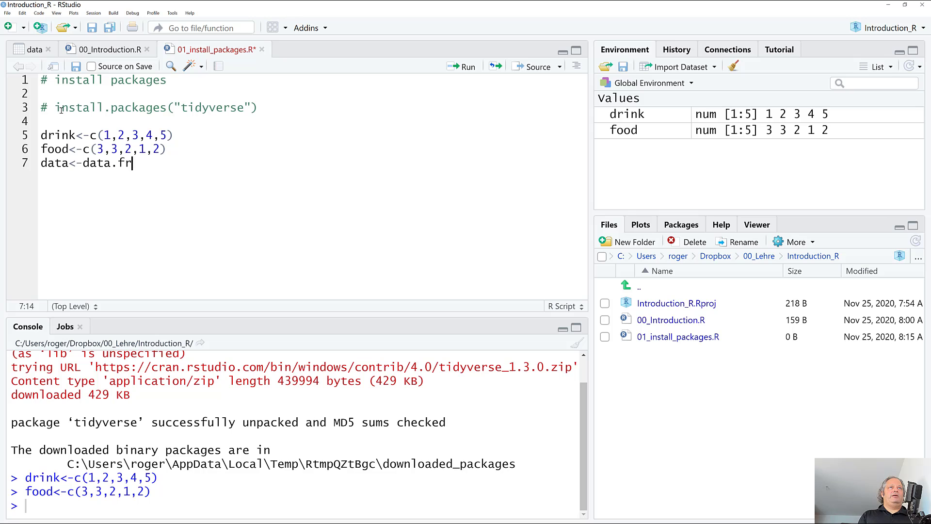
{"action": "type", "text": "ame(drink, fo"}
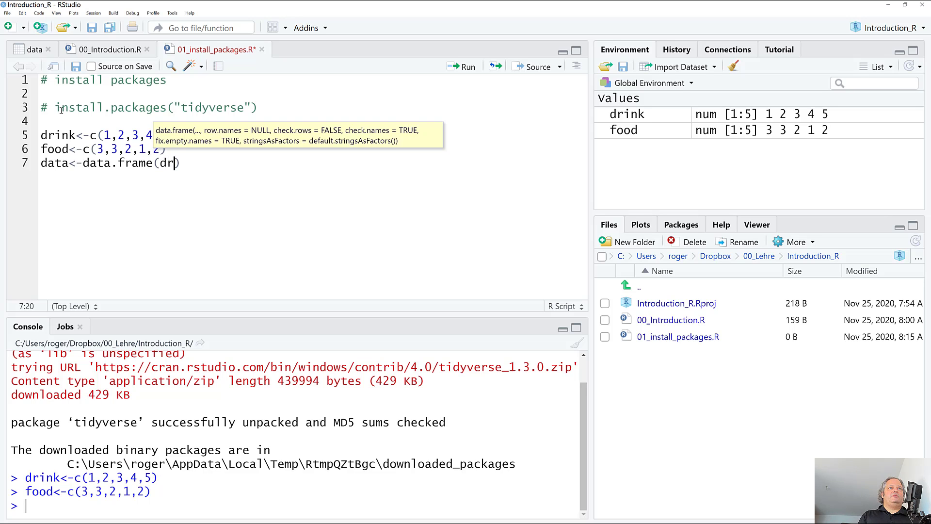
{"action": "type", "text": "od"}
{"action": "key", "text": "ctrl+Return"}
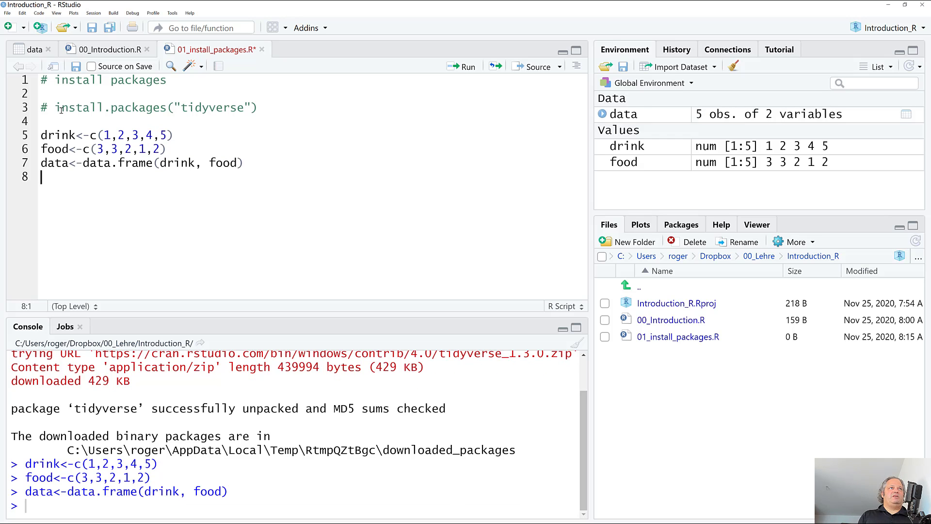
Step: Write the assignment data1<-data on line 9, leaving line 8 blank
{"action": "key", "text": "Return"}
{"action": "type", "text": "data"}
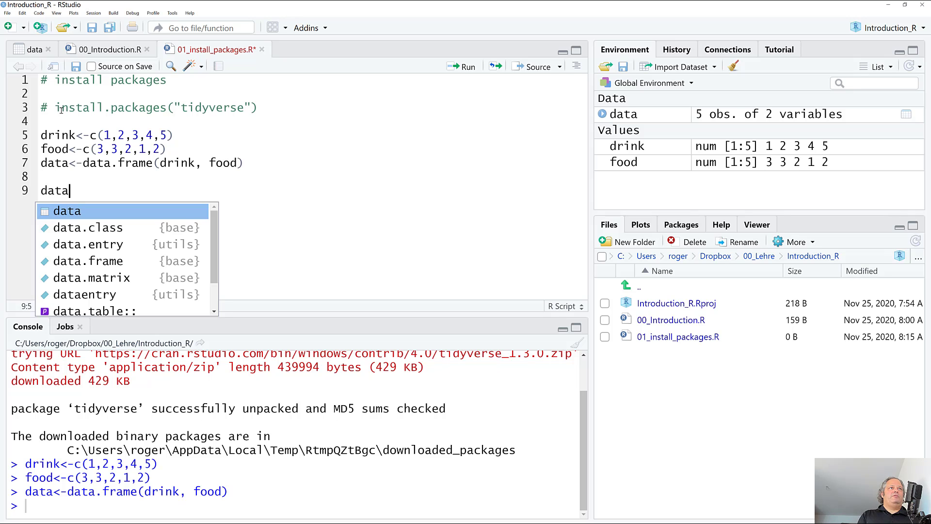
{"action": "type", "text": "<-data"}
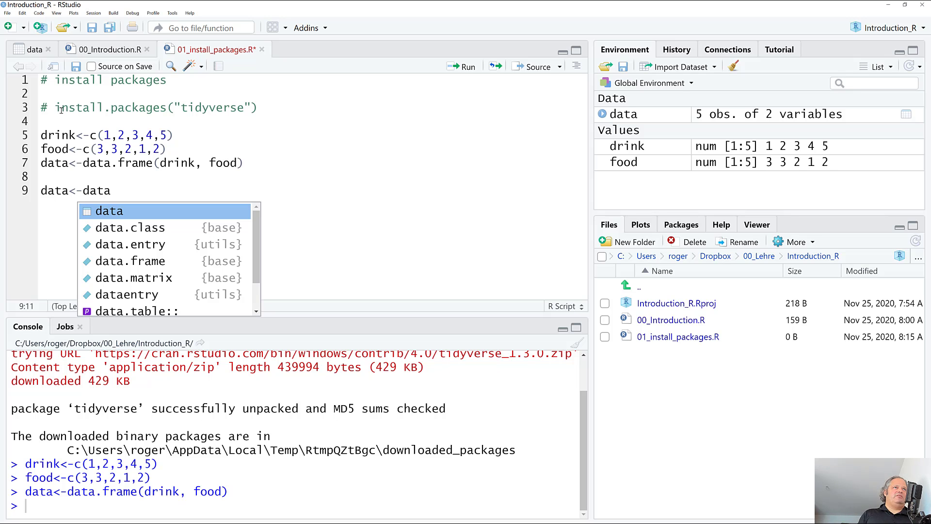
{"action": "key", "text": "Escape"}
{"action": "key", "text": "Left"}
{"action": "key", "text": "Left"}
{"action": "key", "text": "Left"}
{"action": "key", "text": "Left"}
{"action": "key", "text": "Left"}
{"action": "key", "text": "Left"}
{"action": "type", "text": "1"}
{"action": "key", "text": "Right"}
{"action": "key", "text": "Right"}
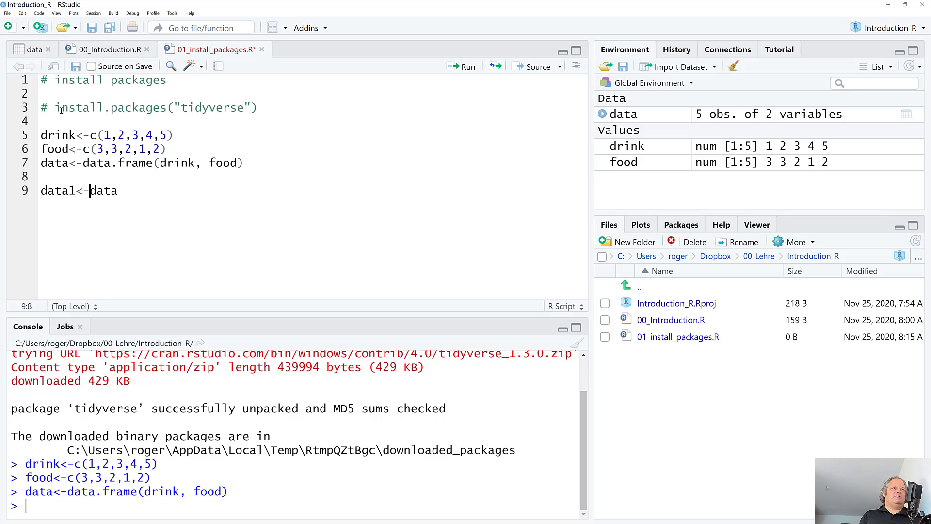
Step: Rename the assigned variable on line 9 to data2 and append the pipe operator %>% after data
{"action": "key", "text": "Left"}
{"action": "key", "text": "Left"}
{"action": "key", "text": "BackSpace"}
{"action": "type", "text": "2"}
{"action": "key", "text": "Right"}
{"action": "key", "text": "Right"}
{"action": "key", "text": "Right"}
{"action": "key", "text": "Right"}
{"action": "key", "text": "Right"}
{"action": "key", "text": "Right"}
{"action": "key", "text": "ctrl+shift+m"}
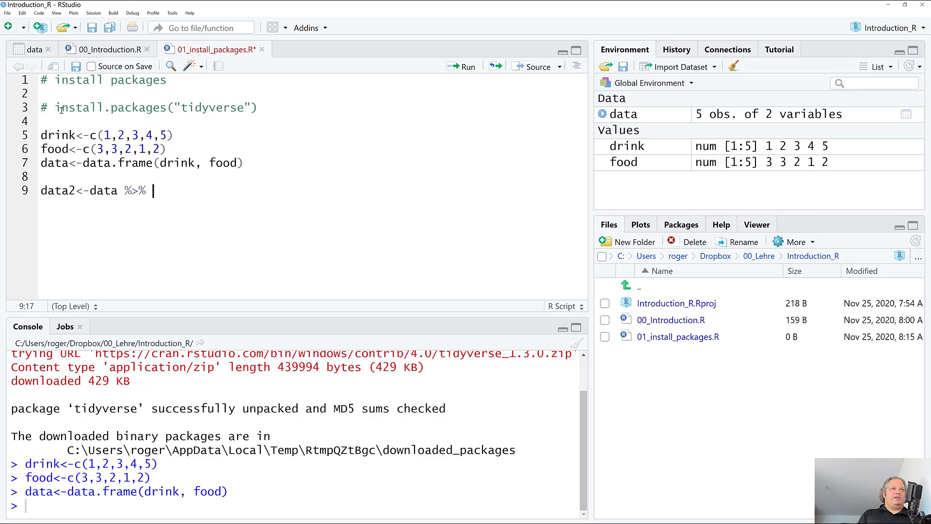
Step: Highlight and examine the pipe operator %>% at the end of line 9
{"action": "key", "text": "shift+Left"}
{"action": "key", "text": "shift+Left"}
{"action": "key", "text": "shift+Left"}
{"action": "key", "text": "shift+Left"}
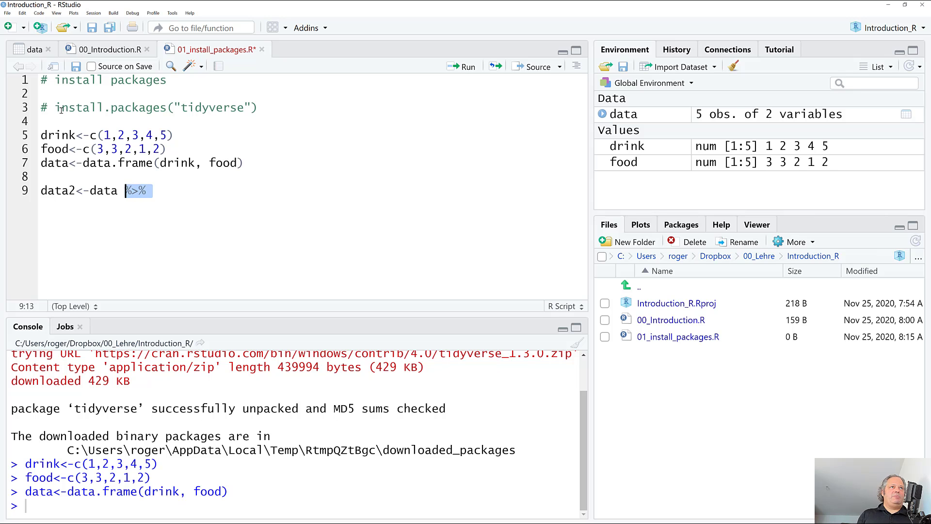
{"action": "key", "text": "Right"}
{"action": "key", "text": "Left"}
{"action": "key", "text": "Left"}
{"action": "key", "text": "Left"}
{"action": "key", "text": "Left"}
{"action": "key", "text": "Right"}
{"action": "key", "text": "Right"}
{"action": "key", "text": "Right"}
{"action": "key", "text": "Left"}
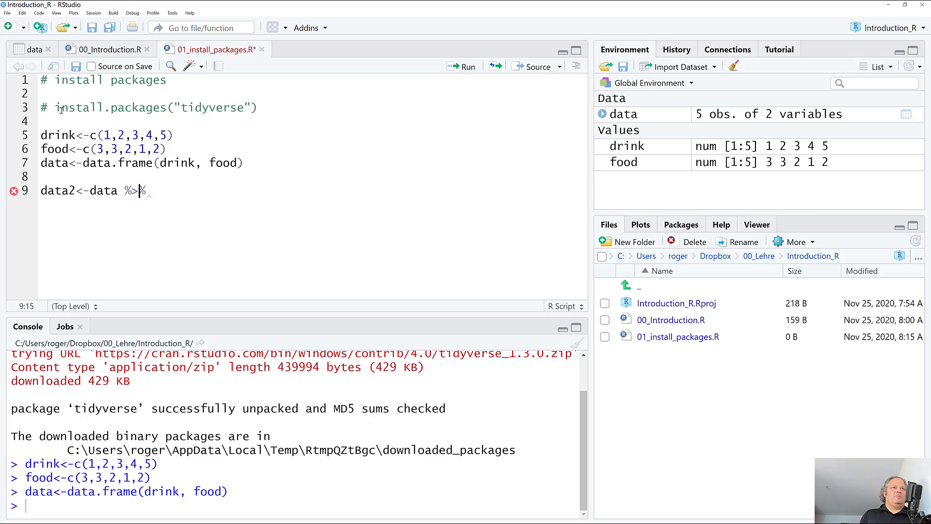
Step: Add select(drink) on line 10 after the pipe, run the data2 statement and highlight its %>% operator
{"action": "key", "text": "Right"}
{"action": "key", "text": "Return"}
{"action": "type", "text": "sele"}
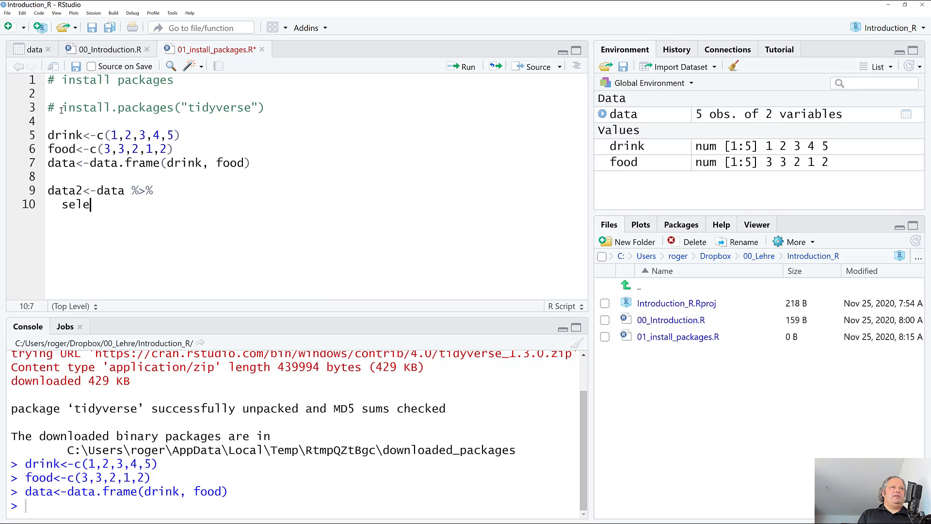
{"action": "type", "text": "ct"}
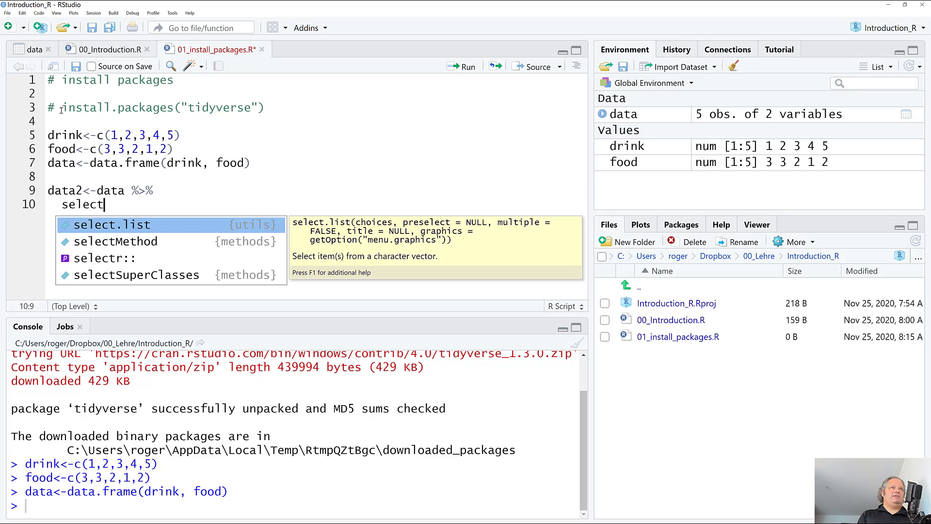
{"action": "type", "text": "("}
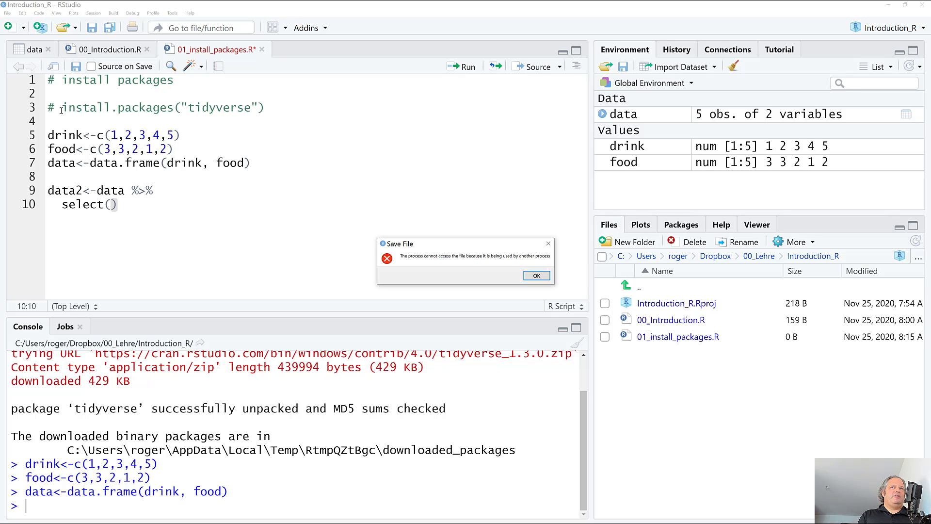
{"action": "key", "text": "Return"}
{"action": "type", "text": "drink"}
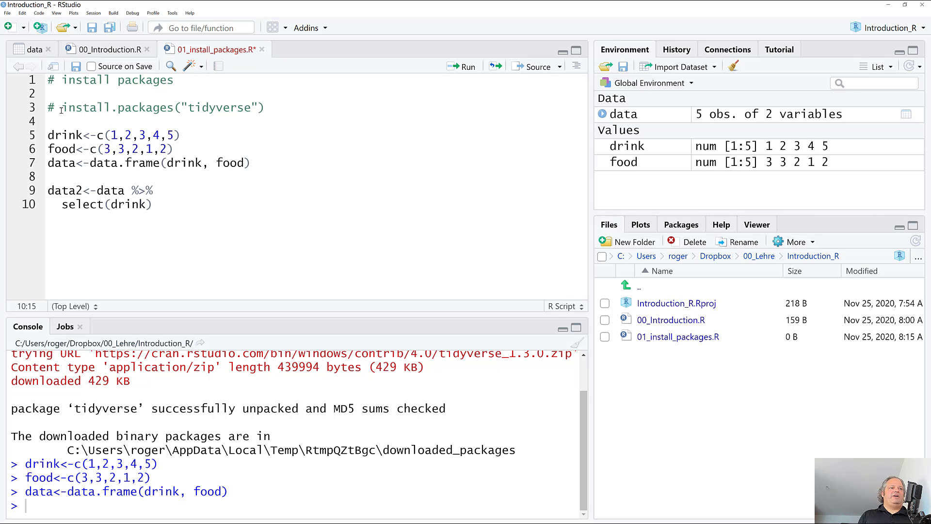
{"action": "key", "text": "ctrl+Return"}
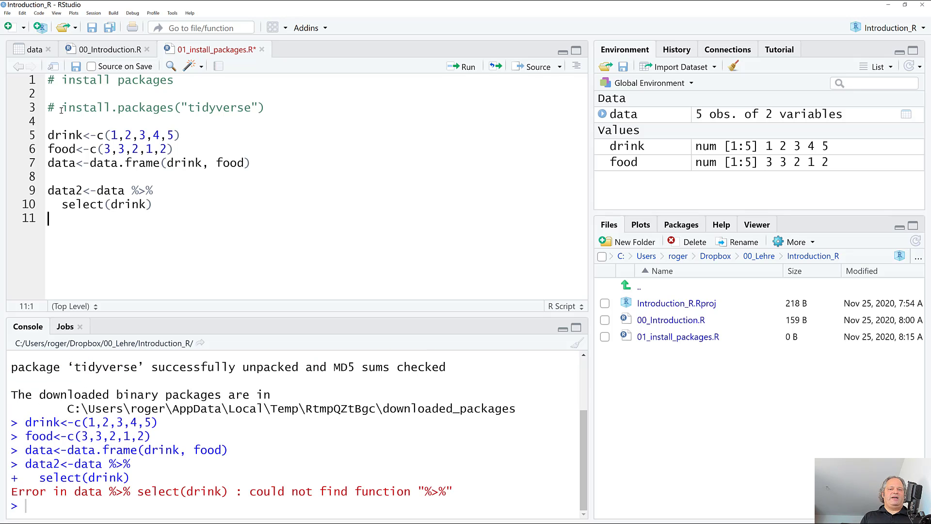
{"action": "left_click_drag", "start_coordinate": [132, 190], "coordinate": [153, 188]}
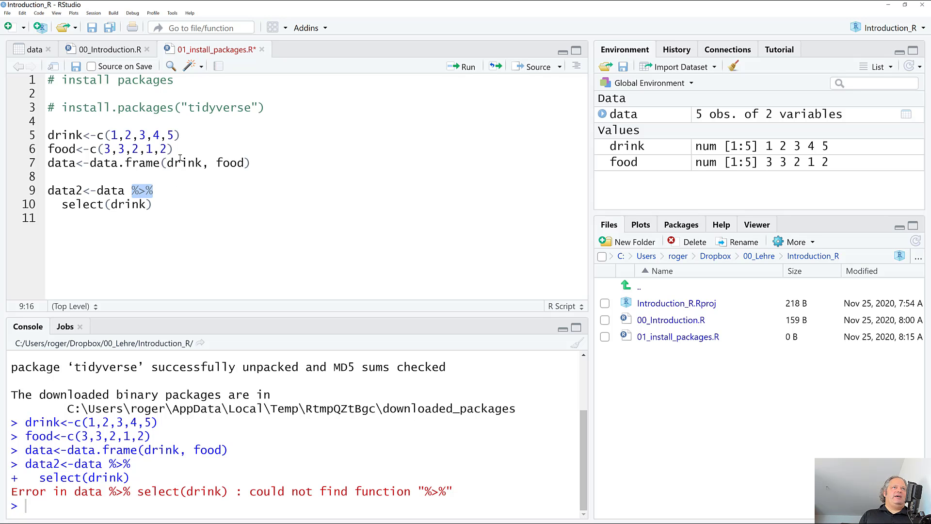
Step: Insert the call library(tidyverse) on a new line 9 directly above the data2 assignment
{"action": "left_click", "coordinate": [134, 176]}
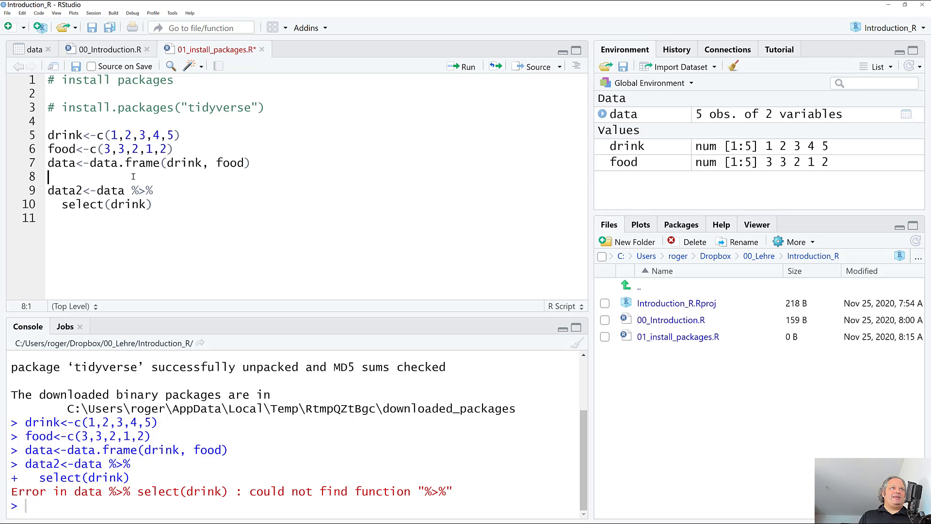
{"action": "key", "text": "Return"}
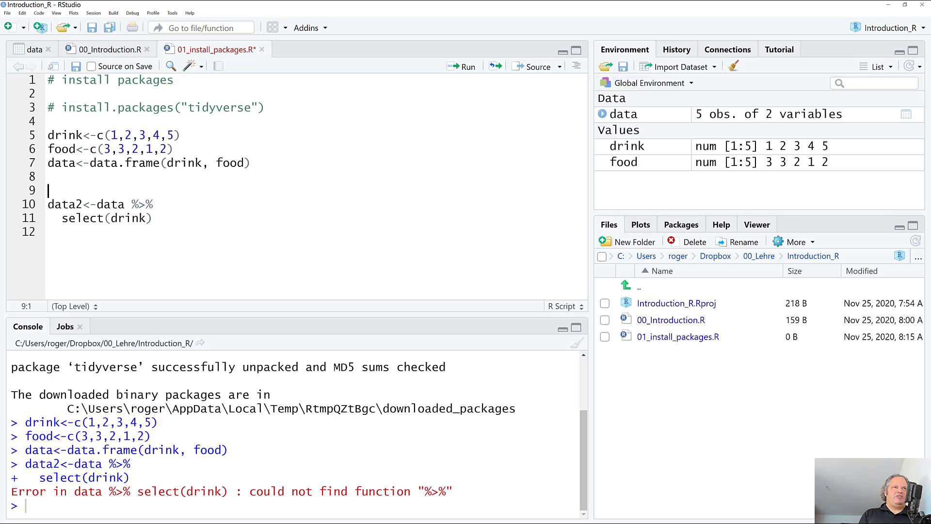
{"action": "type", "text": "libr"}
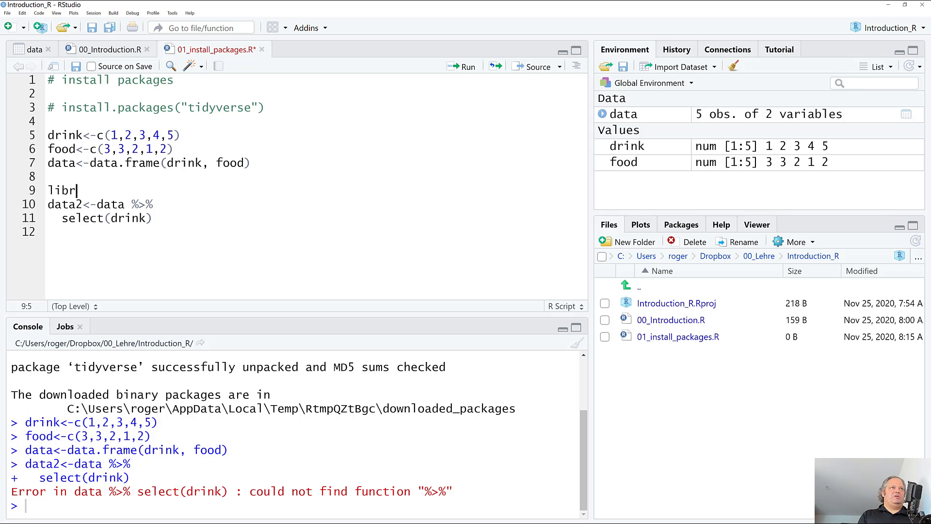
{"action": "type", "text": "ary(dplyr"}
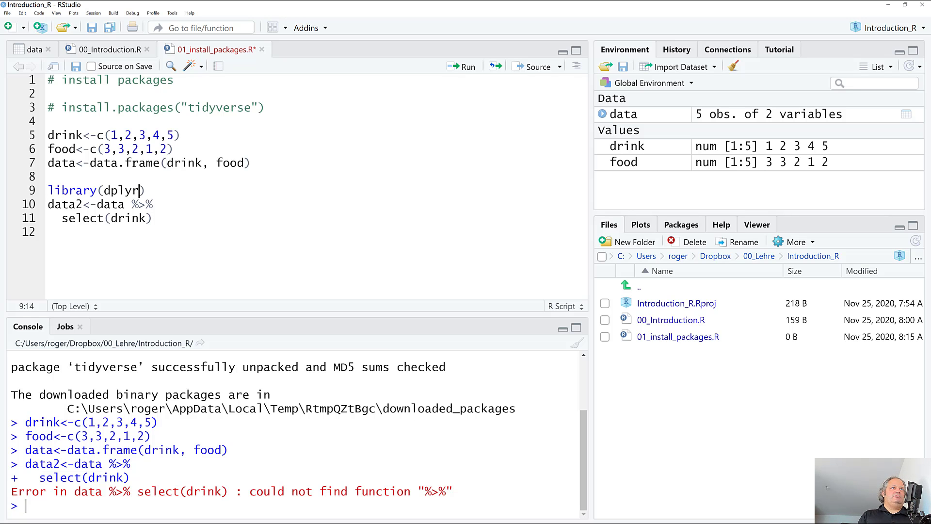
{"action": "key", "text": "BackSpace"}
{"action": "key", "text": "BackSpace"}
{"action": "key", "text": "BackSpace"}
{"action": "key", "text": "BackSpace"}
{"action": "key", "text": "BackSpace"}
{"action": "type", "text": "tid"}
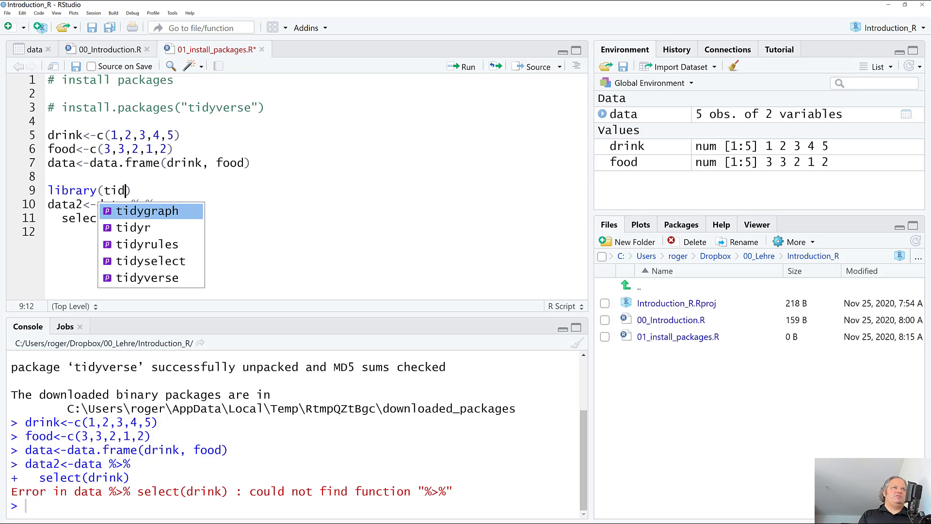
{"action": "type", "text": "yverse"}
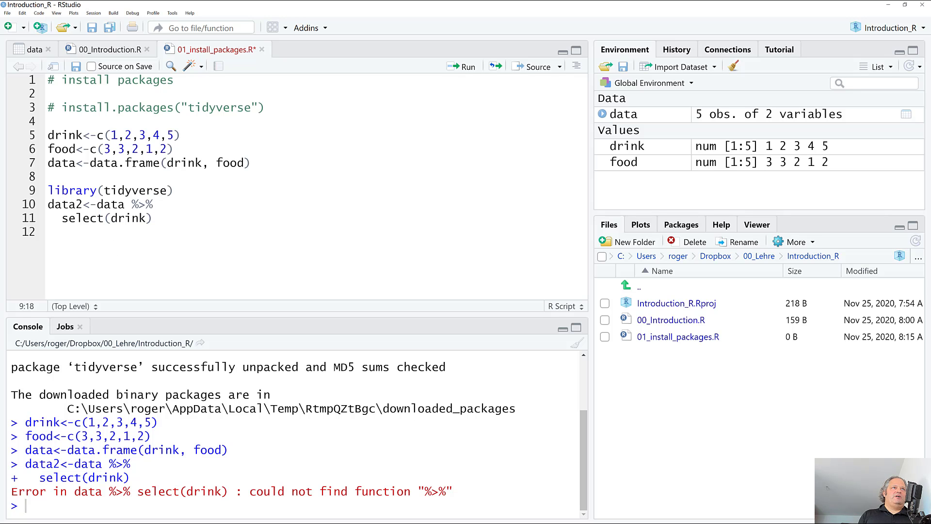
{"action": "left_click", "coordinate": [161, 191]}
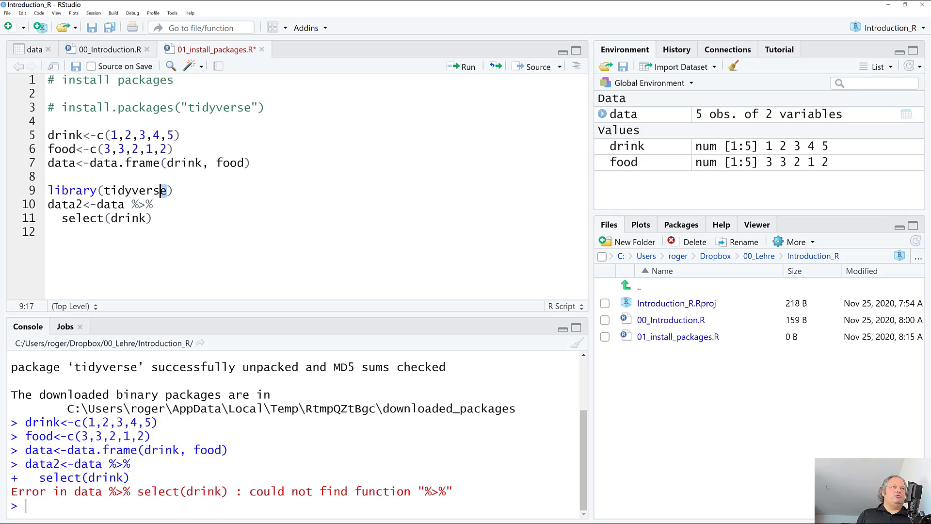
Step: Highlight the package name tidyverse on line 9 and run the library(tidyverse) call
{"action": "left_click_drag", "start_coordinate": [167, 190], "coordinate": [104, 190]}
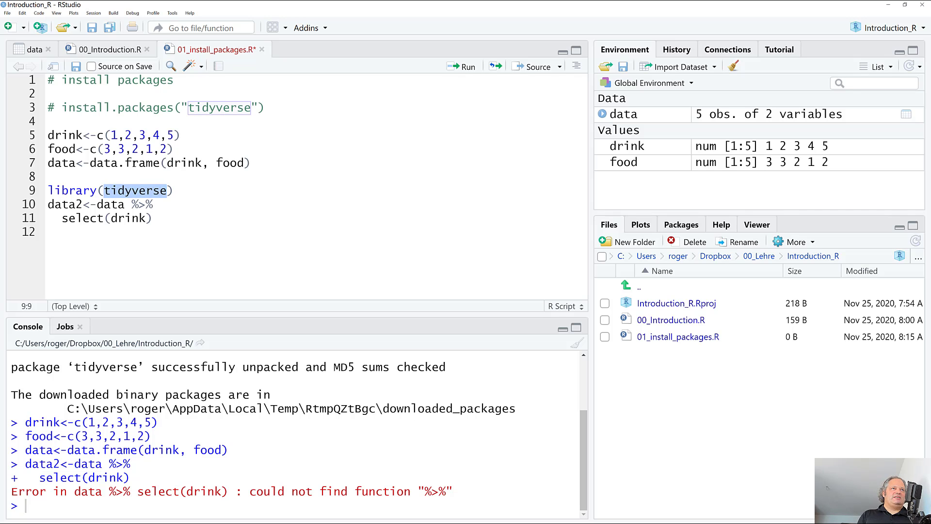
{"action": "left_click", "coordinate": [104, 190]}
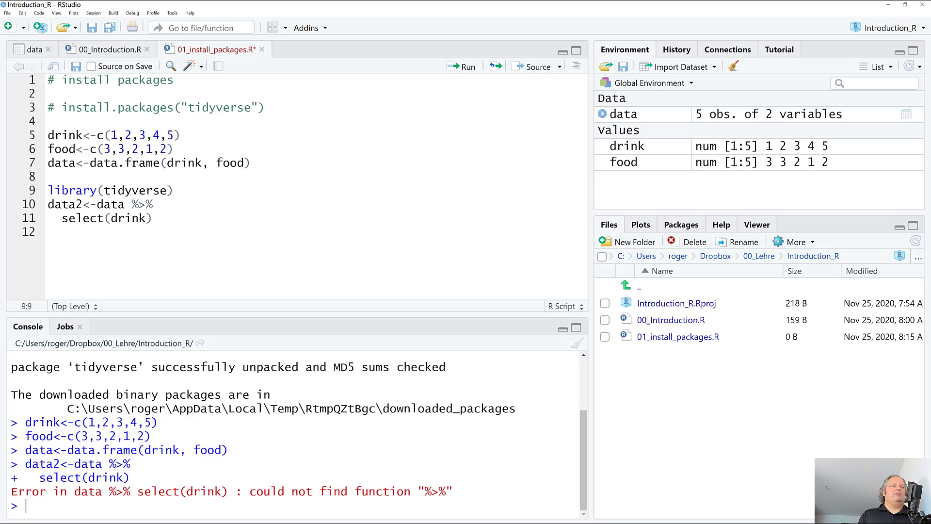
{"action": "key", "text": "ctrl+Return"}
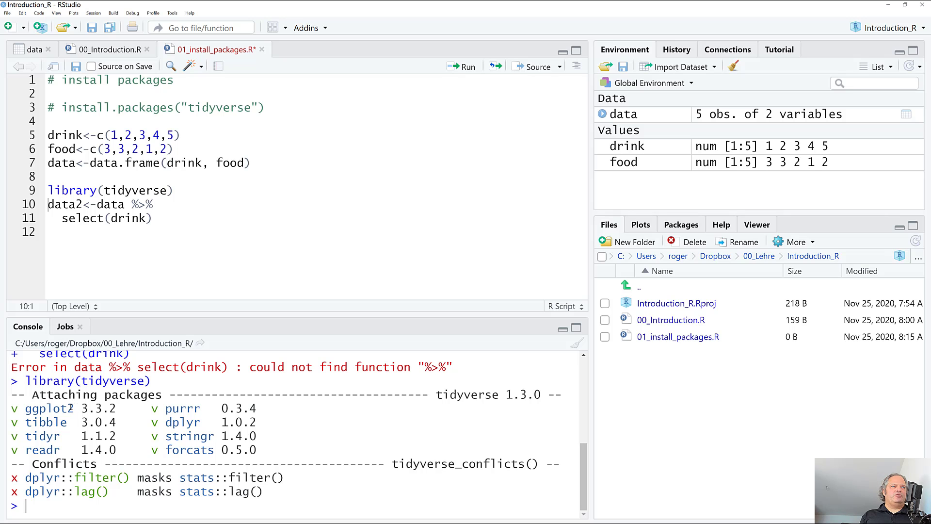
Step: Examine the console output of loading tidyverse: the attached packages ggplot2, tibble, tidyr and readr and the dplyr conflicts
{"action": "left_click_drag", "start_coordinate": [73, 408], "coordinate": [23, 410]}
{"action": "double_click", "coordinate": [49, 425]}
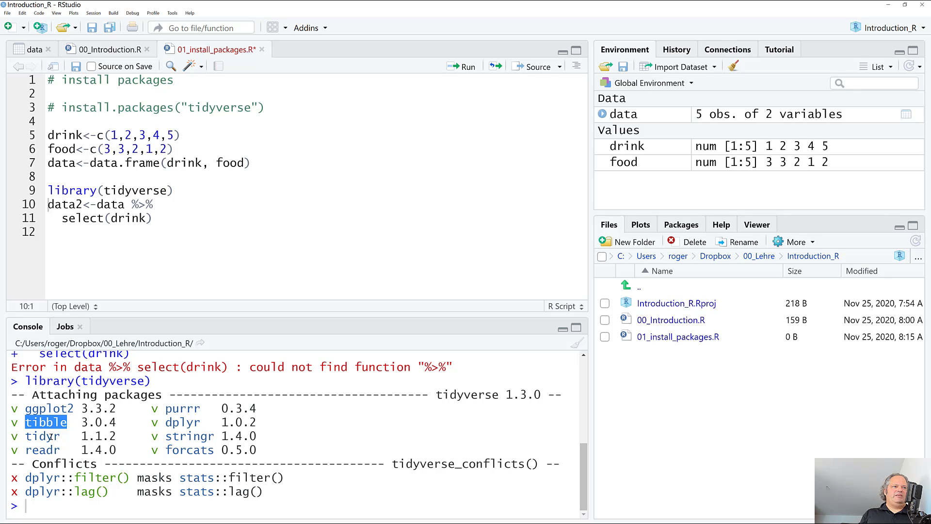
{"action": "double_click", "coordinate": [50, 437]}
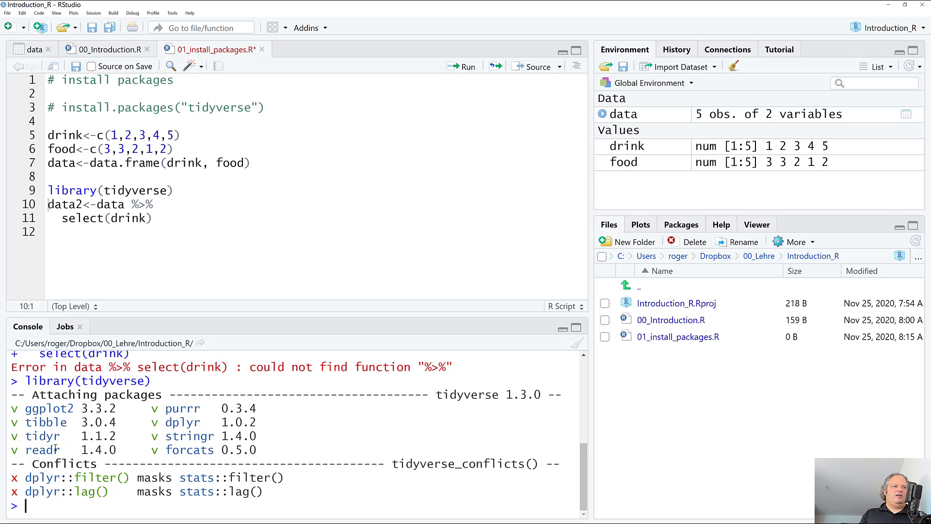
{"action": "double_click", "coordinate": [53, 450]}
{"action": "double_click", "coordinate": [48, 478]}
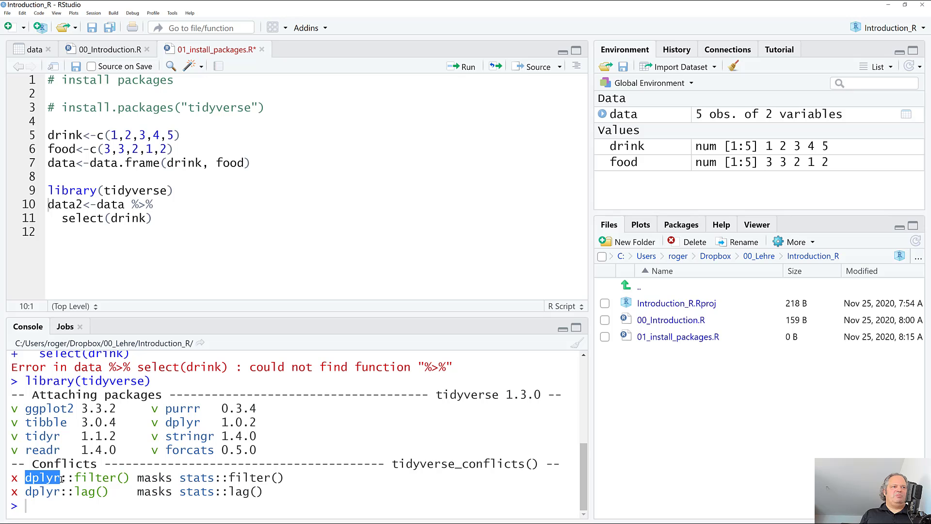
Step: Rerun library(tidyverse) and execute the data2 statement that selects the drink column from data
{"action": "left_click", "coordinate": [125, 191]}
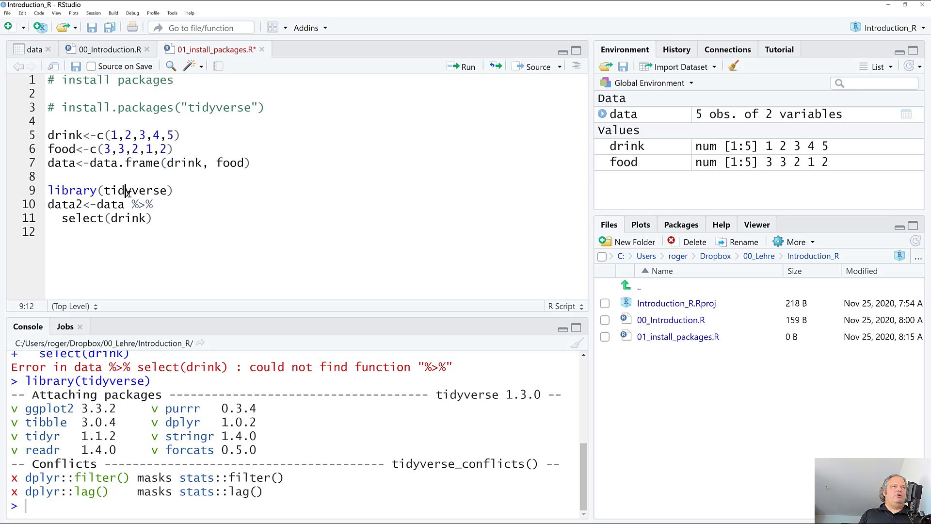
{"action": "key", "text": "ctrl+Return"}
{"action": "key", "text": "ctrl+Return"}
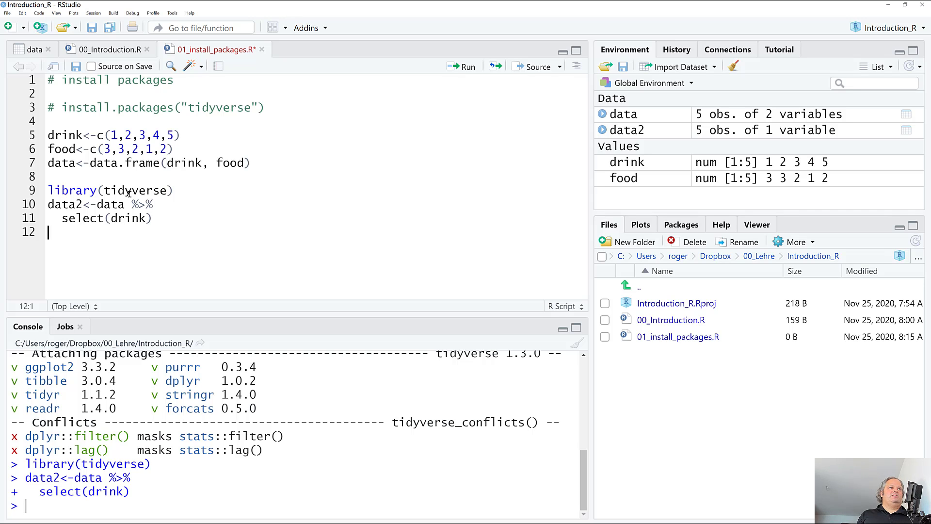
Step: Examine the parts of the data2 statement: the data source, the %>% operator, the select function and its drink argument
{"action": "left_click", "coordinate": [132, 204]}
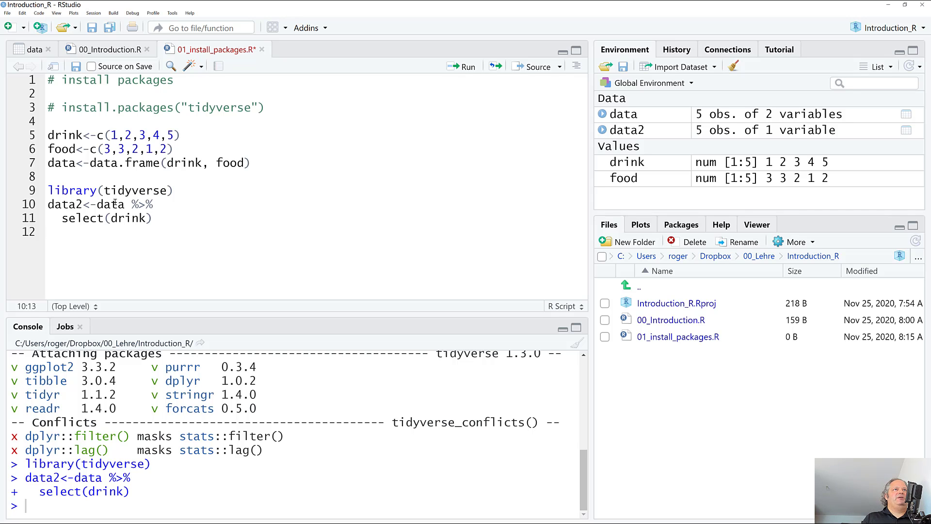
{"action": "double_click", "coordinate": [114, 204]}
{"action": "left_click_drag", "start_coordinate": [132, 204], "coordinate": [155, 204]}
{"action": "double_click", "coordinate": [84, 218]}
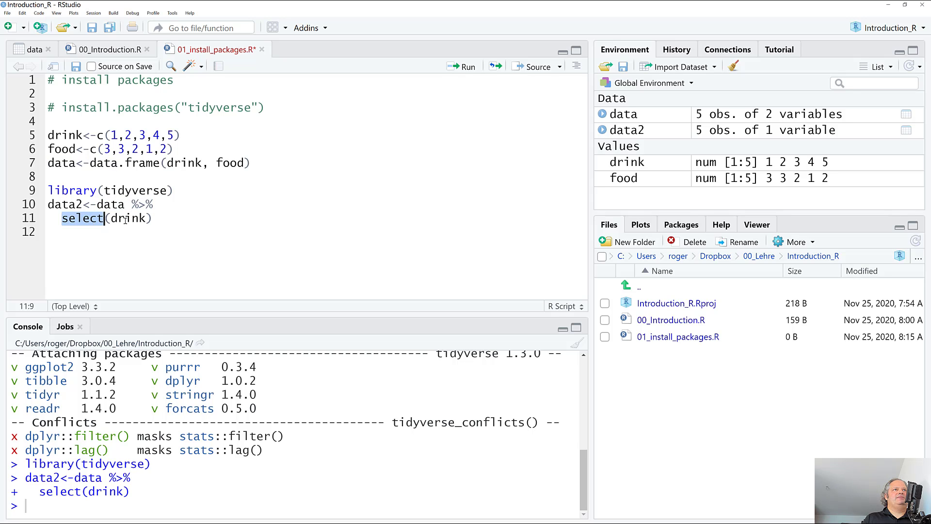
{"action": "double_click", "coordinate": [125, 218]}
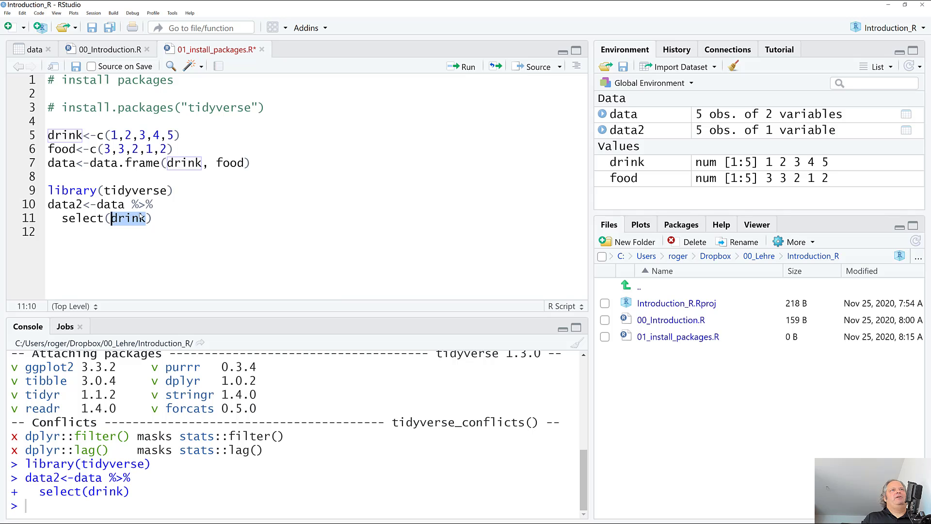
{"action": "left_click", "coordinate": [140, 218]}
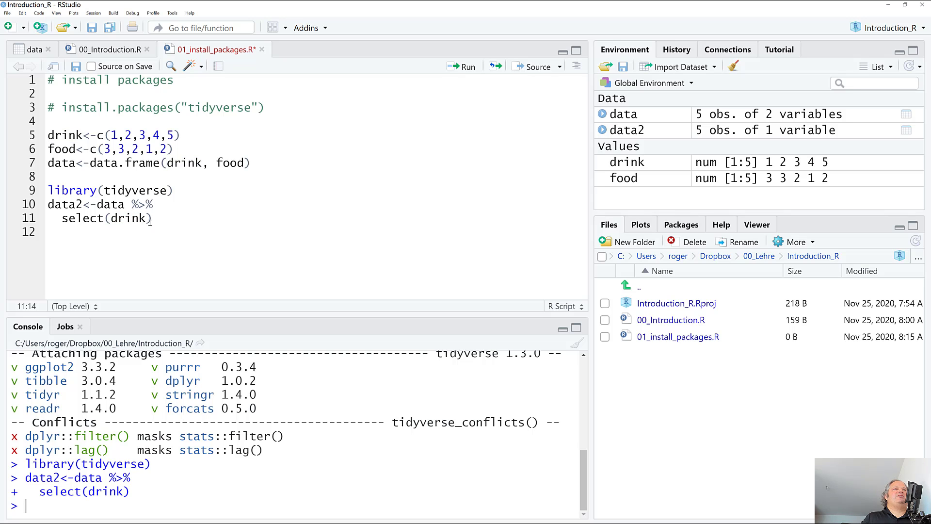
{"action": "double_click", "coordinate": [112, 204]}
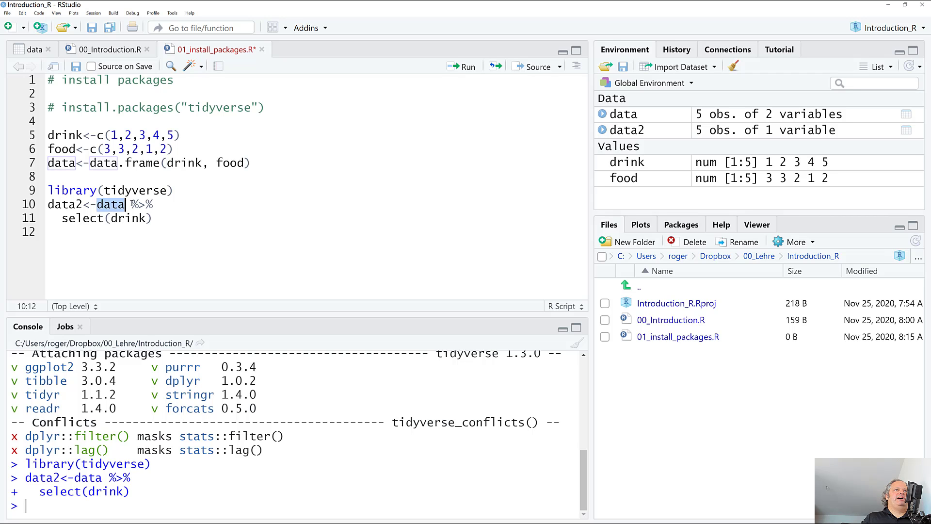
{"action": "left_click_drag", "start_coordinate": [132, 204], "coordinate": [156, 209]}
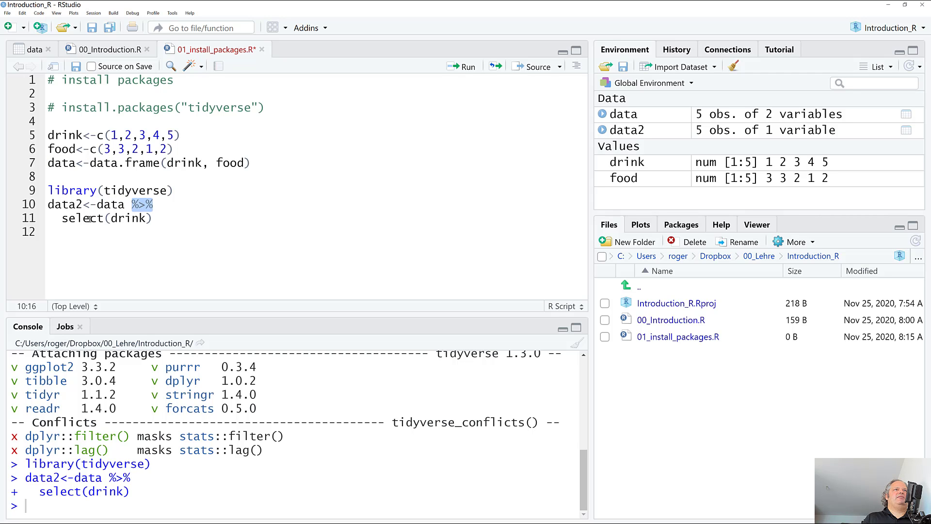
Step: Insert install.packages("rio") on line 4 below the commented tidyverse installation, keeping a blank line before the drink vector
{"action": "left_click", "coordinate": [169, 220]}
{"action": "key", "text": "Return"}
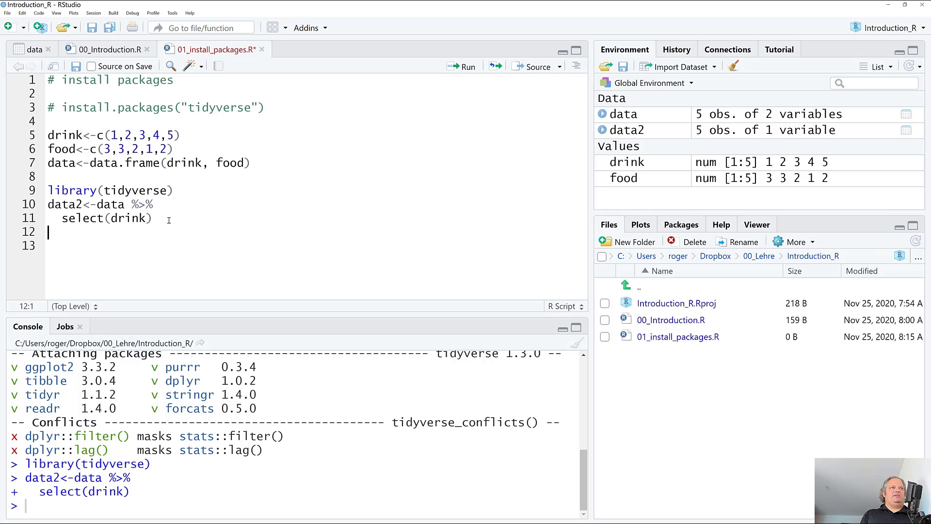
{"action": "key", "text": "Up"}
{"action": "key", "text": "Up"}
{"action": "key", "text": "Up"}
{"action": "key", "text": "Up"}
{"action": "key", "text": "Up"}
{"action": "key", "text": "Up"}
{"action": "key", "text": "Up"}
{"action": "key", "text": "Up"}
{"action": "key", "text": "Return"}
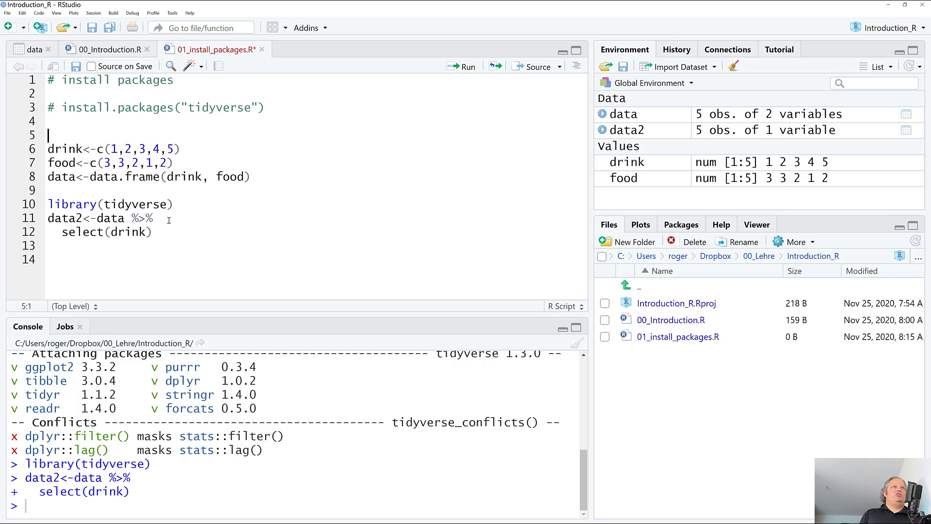
{"action": "key", "text": "Up"}
{"action": "key", "text": "Return"}
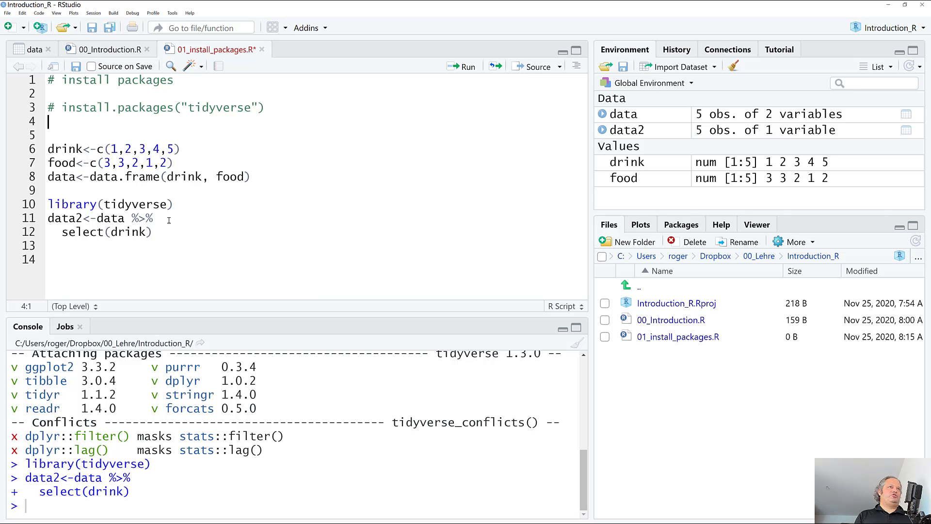
{"action": "type", "text": "install.packa"}
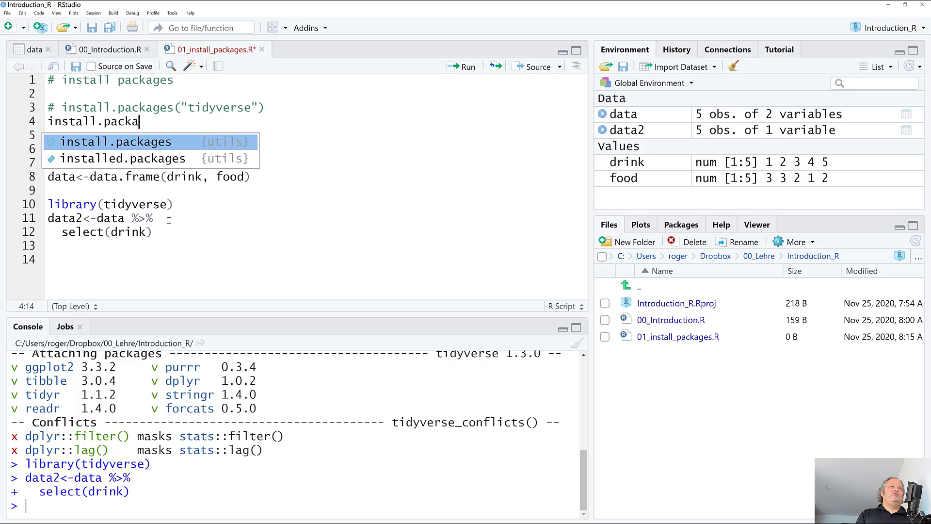
{"action": "key", "text": "Return"}
{"action": "type", "text": "(\"rio"}
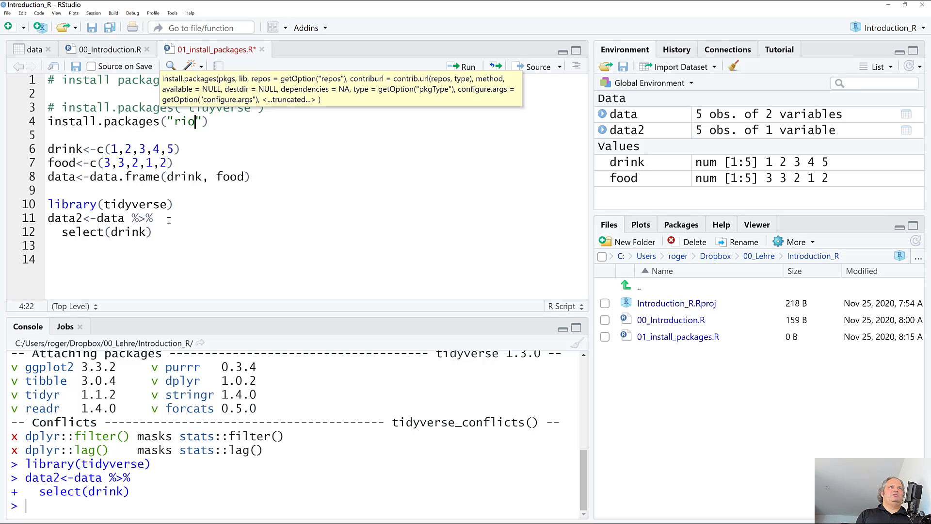
Step: Run the install.packages("rio") line to install the rio package
{"action": "key", "text": "Left"}
{"action": "key", "text": "Left"}
{"action": "key", "text": "Left"}
{"action": "key", "text": "Left"}
{"action": "key", "text": "Left"}
{"action": "key", "text": "Left"}
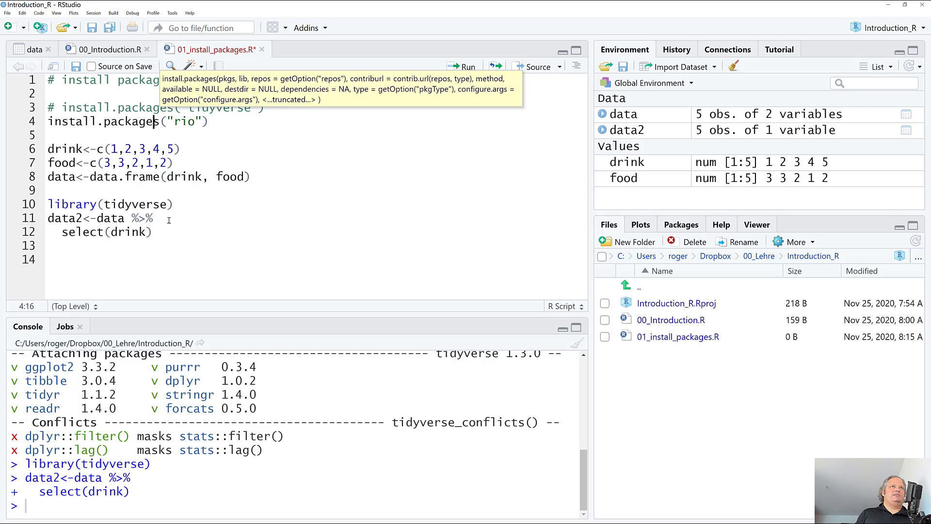
{"action": "key", "text": "ctrl+Return"}
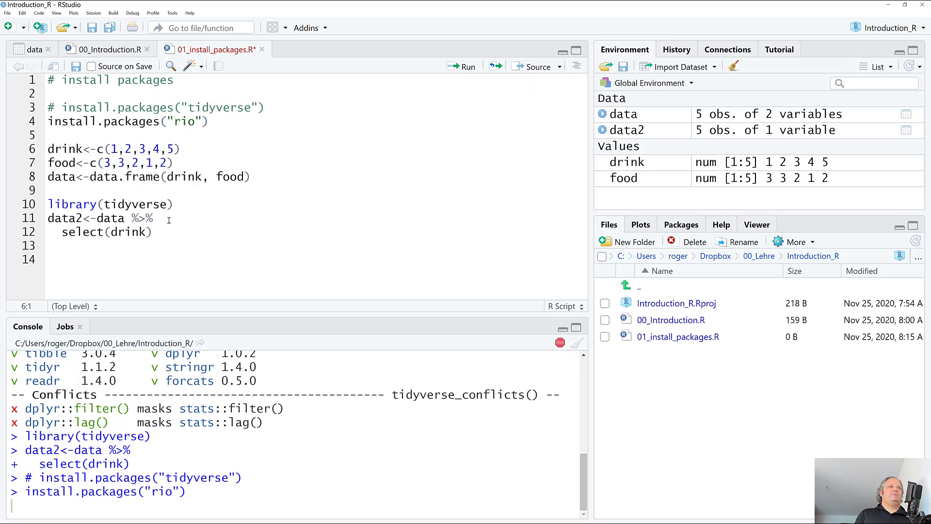
{"action": "key", "text": "Return"}
{"action": "key", "text": "Up"}
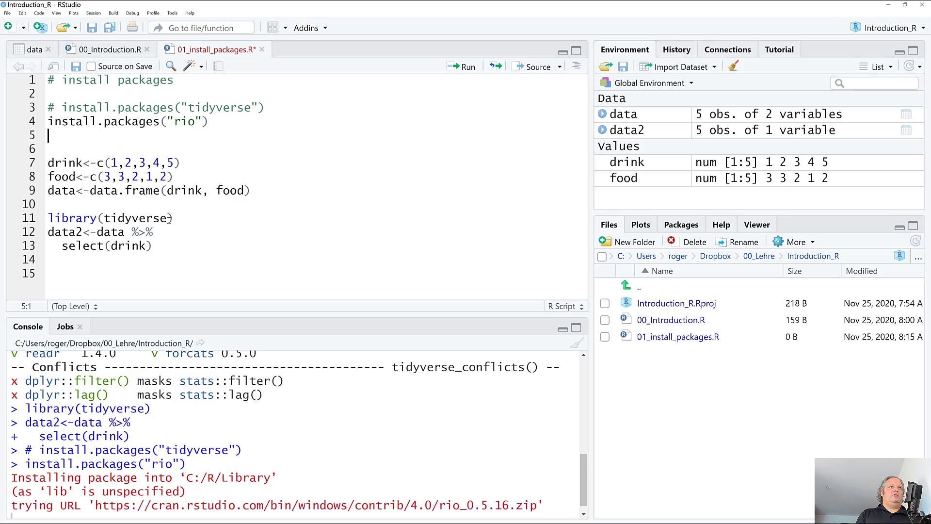
{"action": "type", "text": "lib"}
{"action": "key", "text": "BackSpace"}
{"action": "key", "text": "BackSpace"}
{"action": "key", "text": "BackSpace"}
{"action": "key", "text": "BackSpace"}
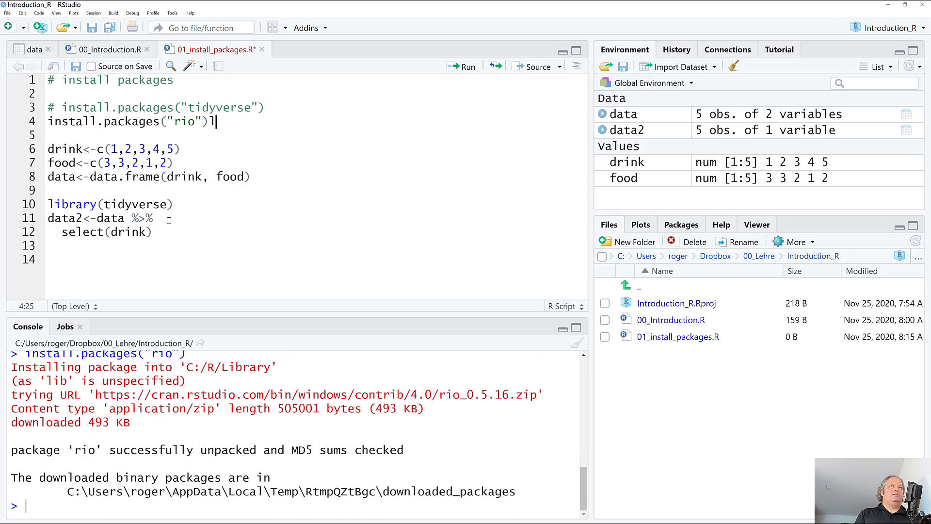
Step: Add library(rio) on line 5 below the rio installation and run it to load the package
{"action": "key", "text": "Return"}
{"action": "type", "text": "library(rio"}
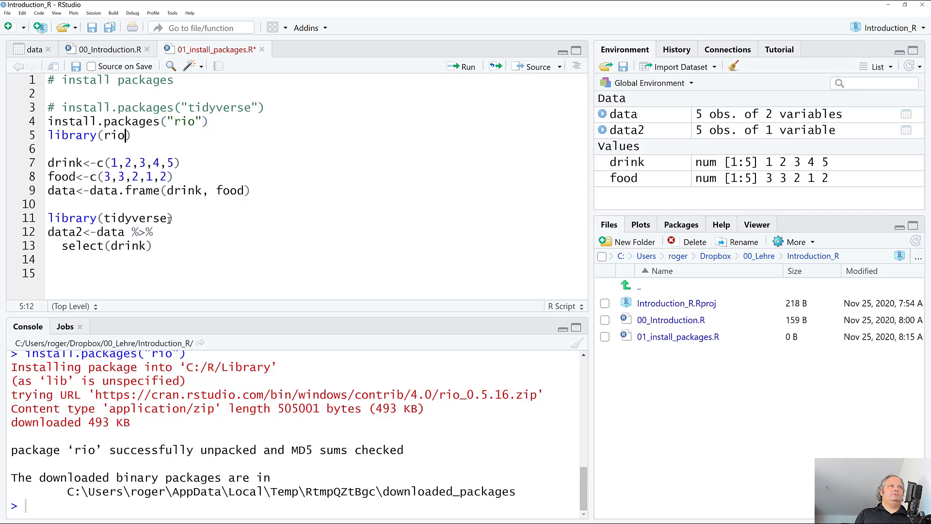
{"action": "key", "text": "ctrl+Return"}
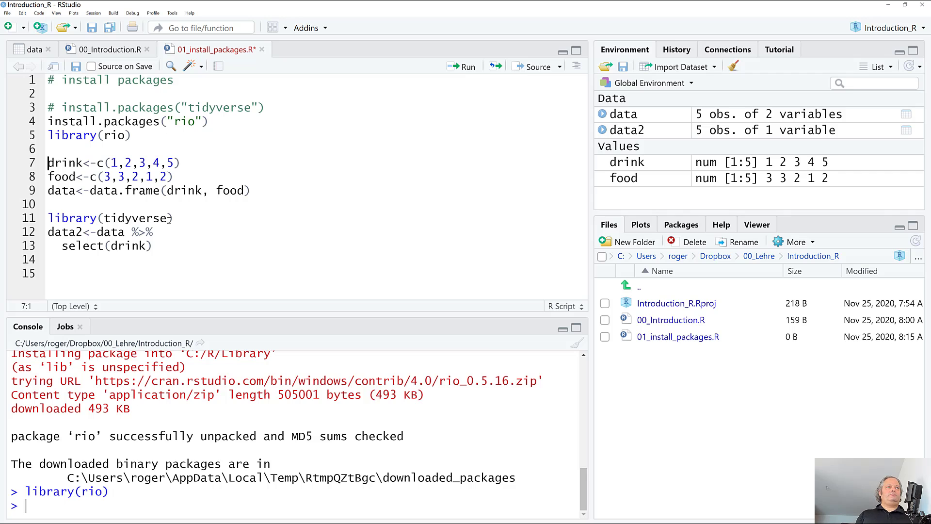
Step: Start a new line 15 below the select(drink) statement, separated from it by a blank line
{"action": "left_click", "coordinate": [188, 255]}
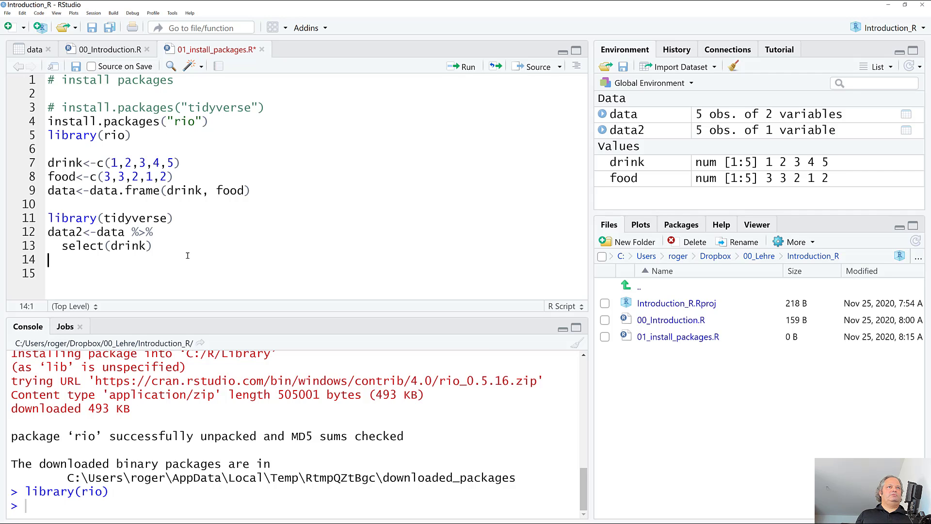
{"action": "double_click", "coordinate": [55, 191]}
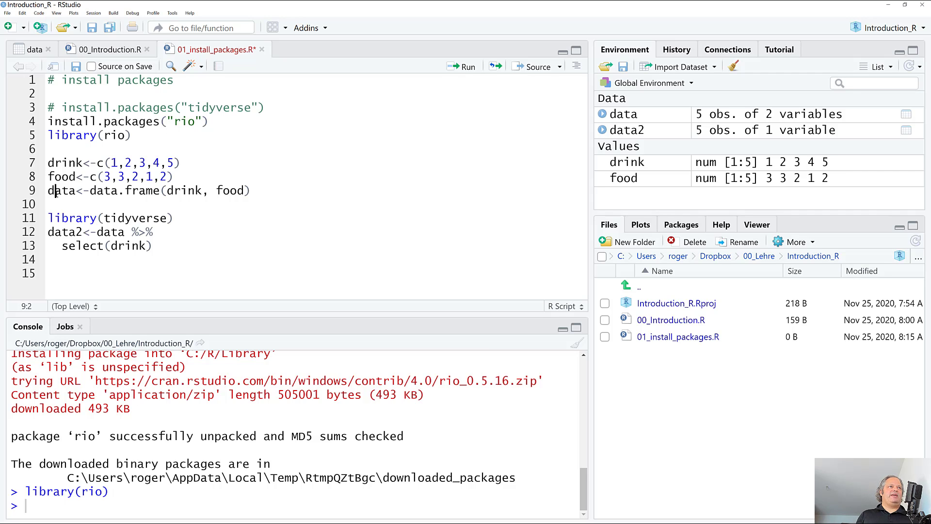
{"action": "left_click", "coordinate": [174, 248]}
{"action": "key", "text": "Return"}
{"action": "key", "text": "Return"}
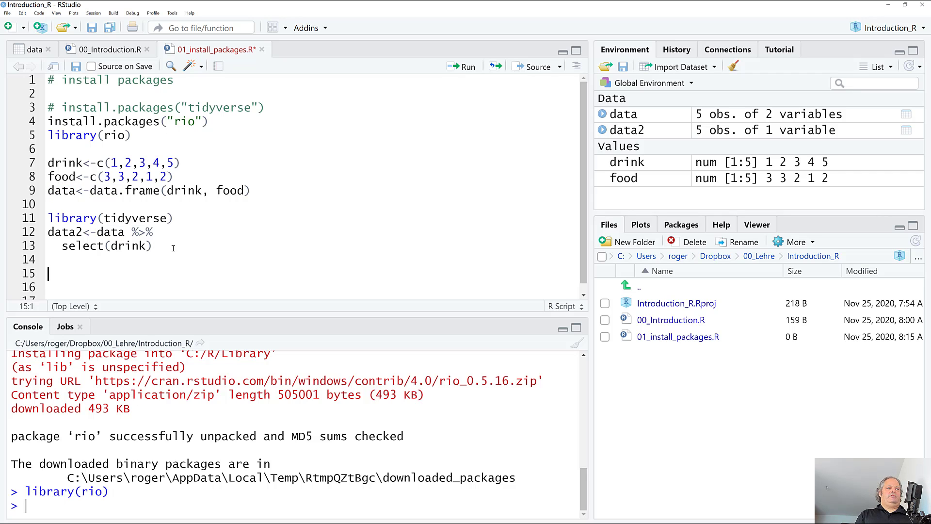
{"action": "type", "text": "export"}
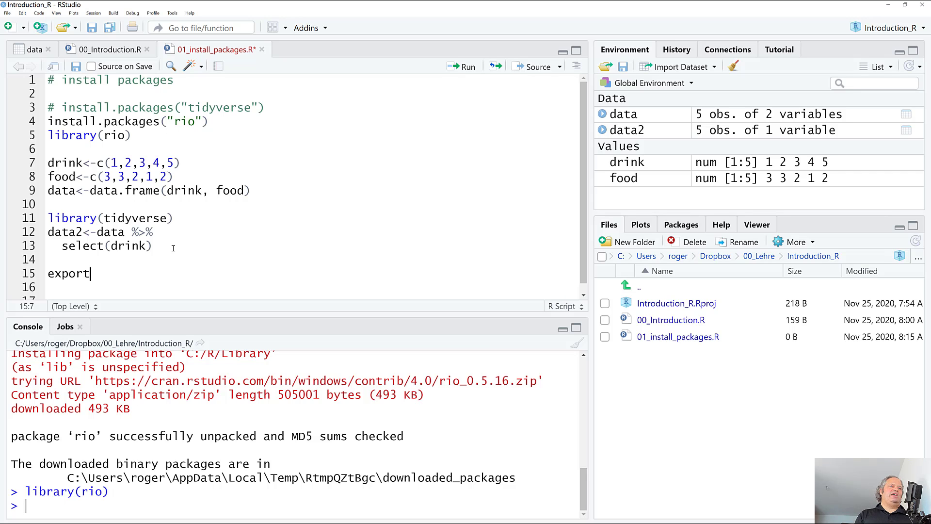
{"action": "key", "text": "BackSpace"}
{"action": "key", "text": "BackSpace"}
{"action": "key", "text": "BackSpace"}
{"action": "key", "text": "BackSpace"}
{"action": "key", "text": "BackSpace"}
{"action": "key", "text": "BackSpace"}
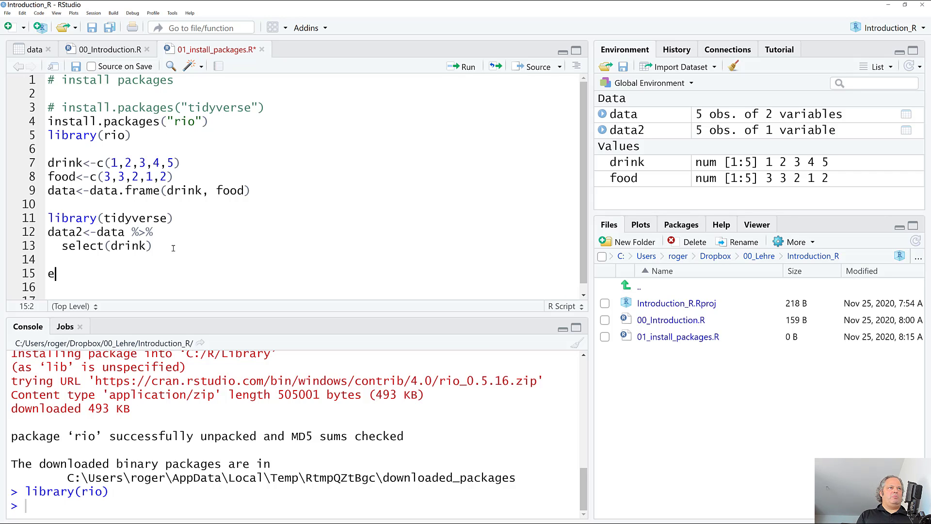
Step: Write rio::export(data, "data.csv") on line 15 of the script
{"action": "type", "text": "rio"}
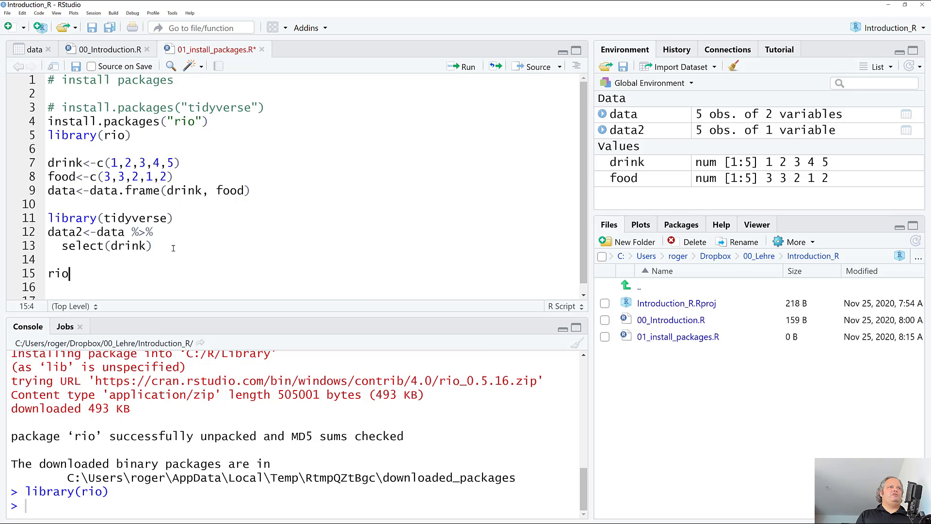
{"action": "type", "text": "::"}
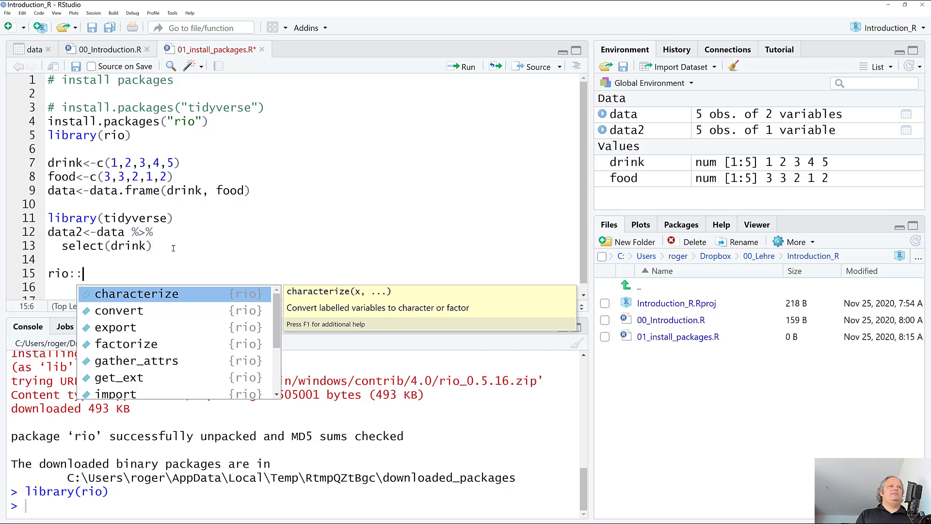
{"action": "type", "text": "exort"}
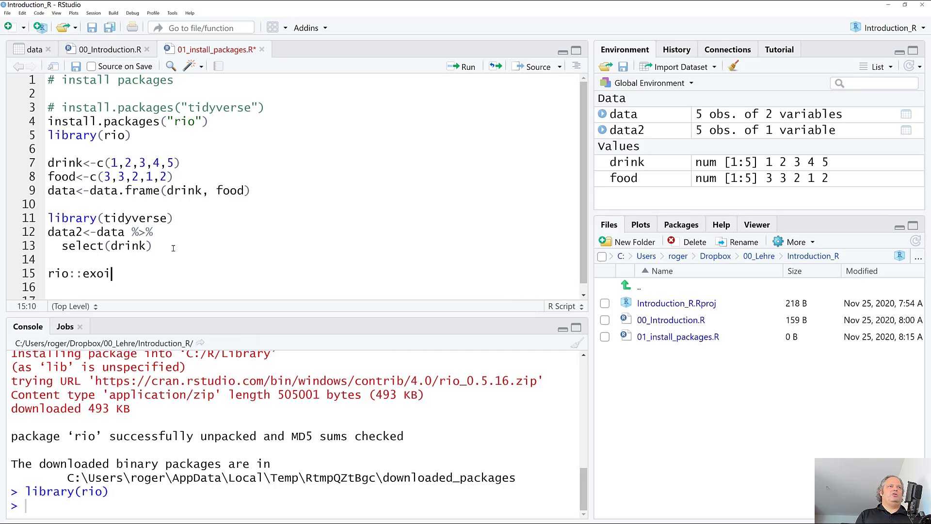
{"action": "key", "text": "BackSpace"}
{"action": "key", "text": "BackSpace"}
{"action": "key", "text": "BackSpace"}
{"action": "type", "text": "port"}
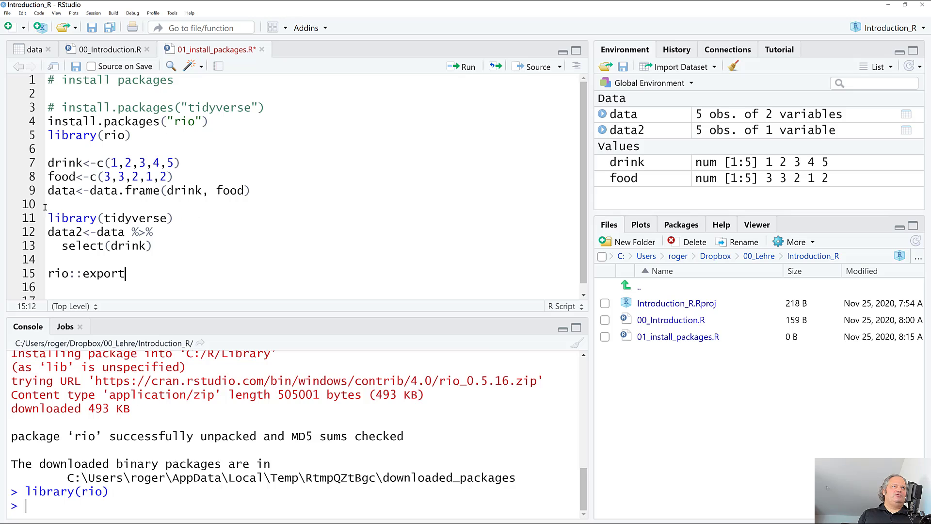
{"action": "type", "text": "(data"}
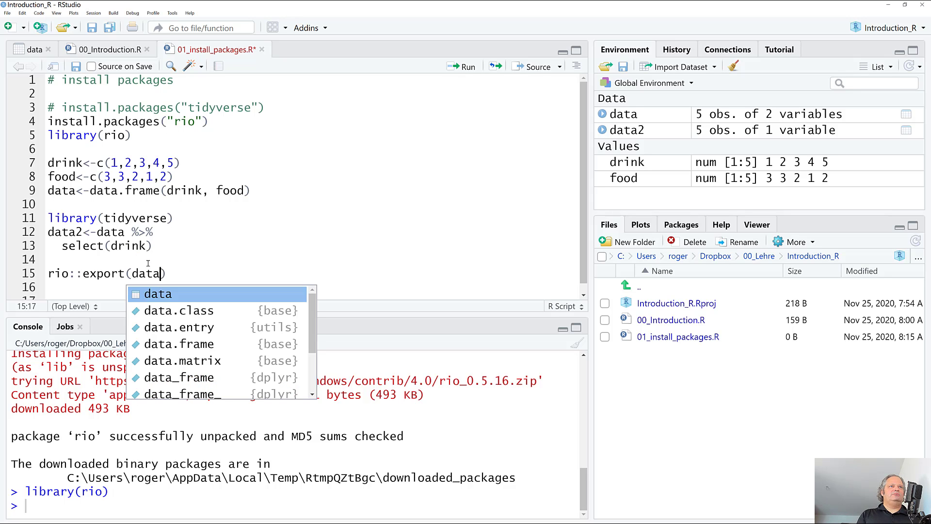
{"action": "type", "text": ", \""}
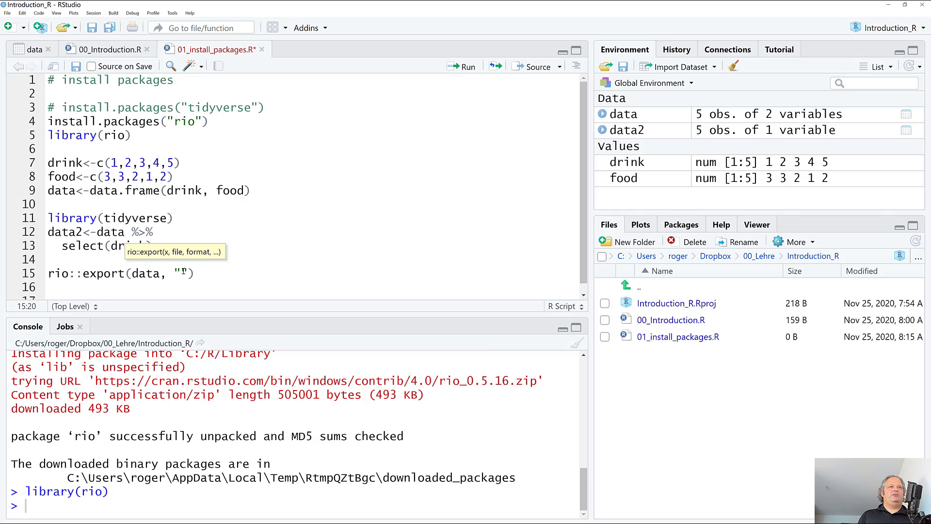
{"action": "type", "text": "data"}
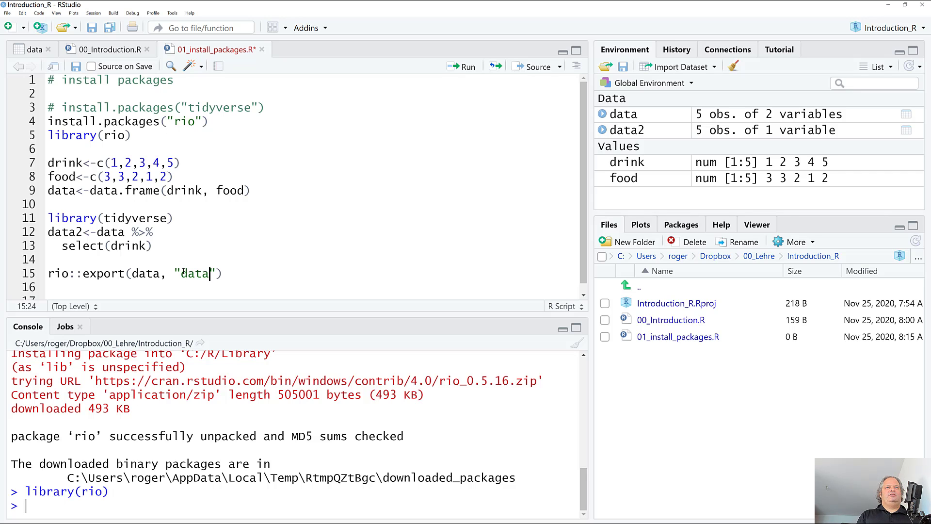
{"action": "type", "text": "."}
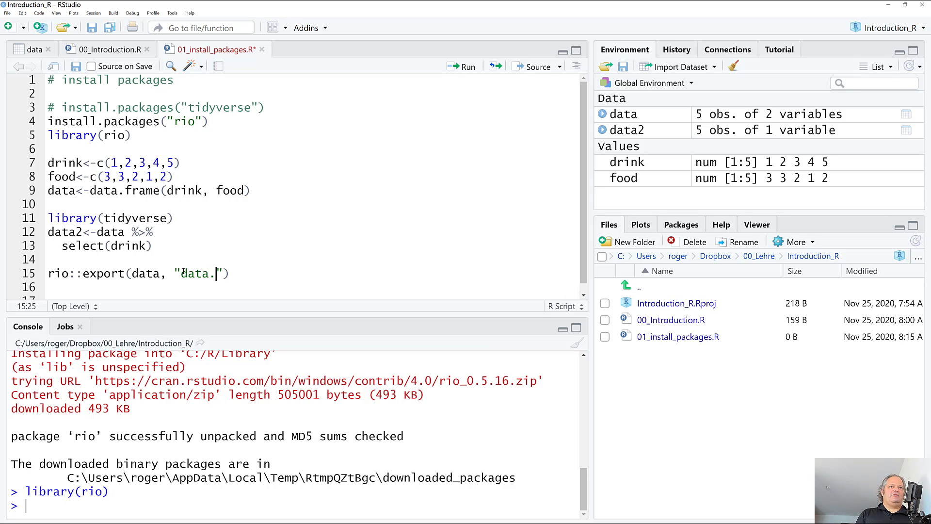
{"action": "type", "text": "csv"}
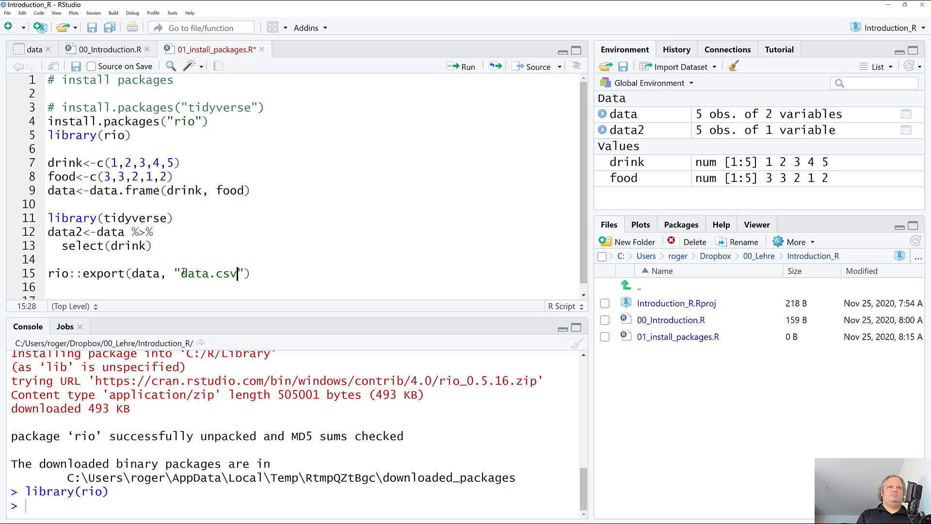
Step: Change the export file name to data.dta, trying the xlsx and sav extensions first, and run the export line
{"action": "key", "text": "BackSpace"}
{"action": "key", "text": "BackSpace"}
{"action": "key", "text": "BackSpace"}
{"action": "type", "text": "xlsx"}
{"action": "key", "text": "BackSpace"}
{"action": "key", "text": "BackSpace"}
{"action": "key", "text": "BackSpace"}
{"action": "key", "text": "BackSpace"}
{"action": "type", "text": "sav"}
{"action": "key", "text": "BackSpace"}
{"action": "key", "text": "BackSpace"}
{"action": "key", "text": "BackSpace"}
{"action": "type", "text": "dta"}
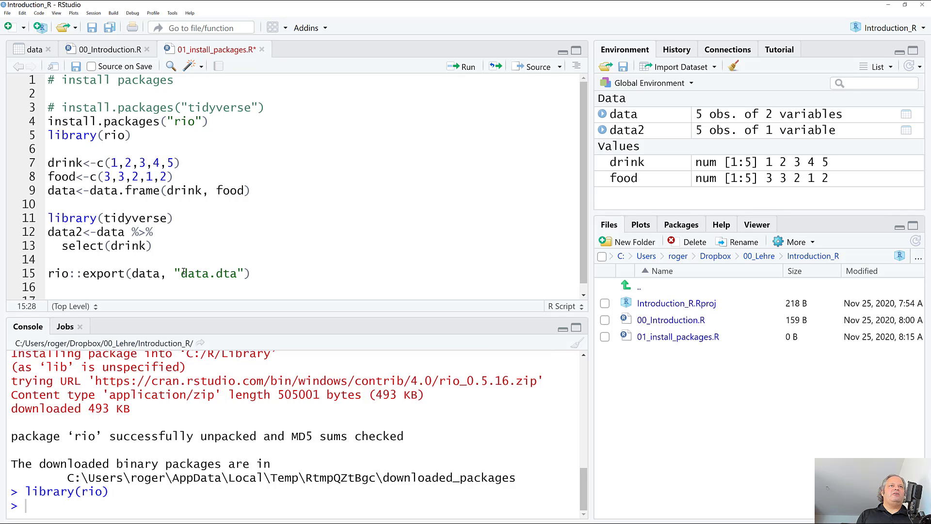
{"action": "key", "text": "ctrl+Return"}
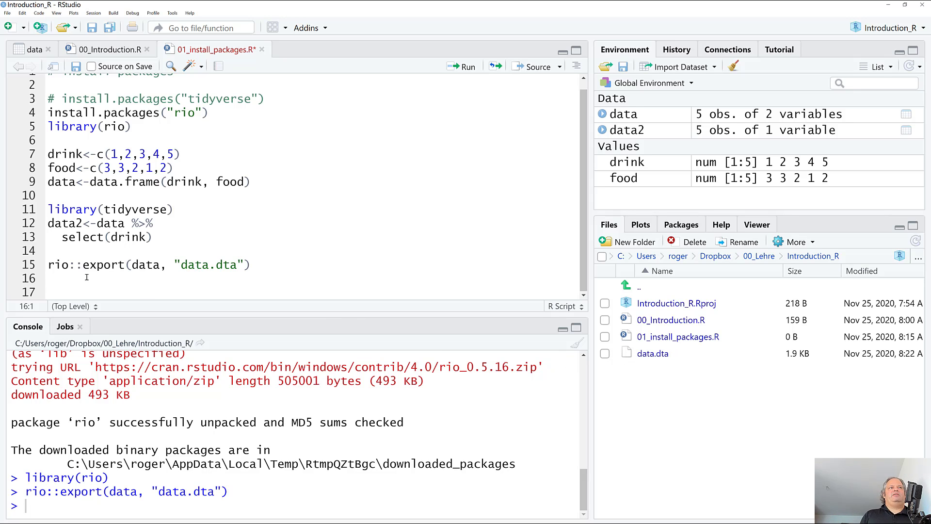
Step: Clear all objects from the global environment and confirm the removal
{"action": "left_click", "coordinate": [733, 66]}
{"action": "left_click", "coordinate": [457, 316]}
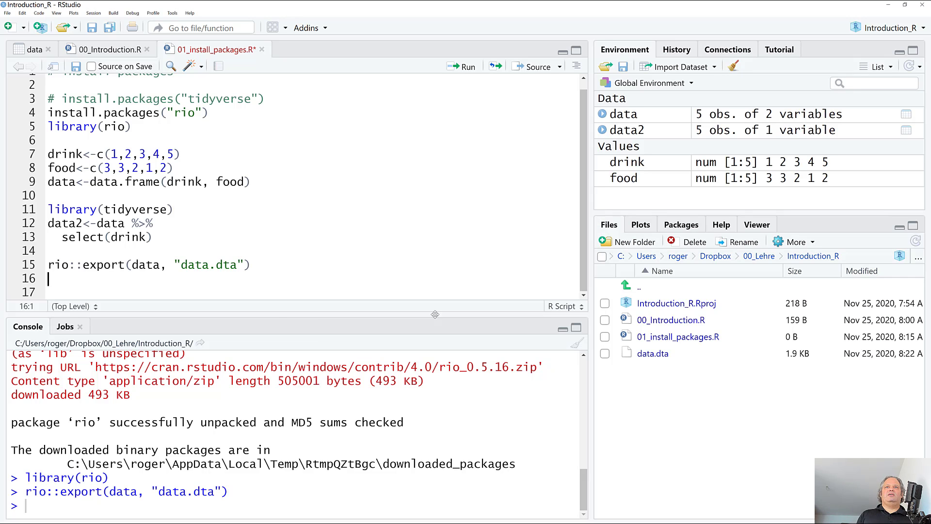
Step: Write data<-rio::import("data.dta") on line 16 and run it to read the exported file back in
{"action": "type", "text": "rio::"}
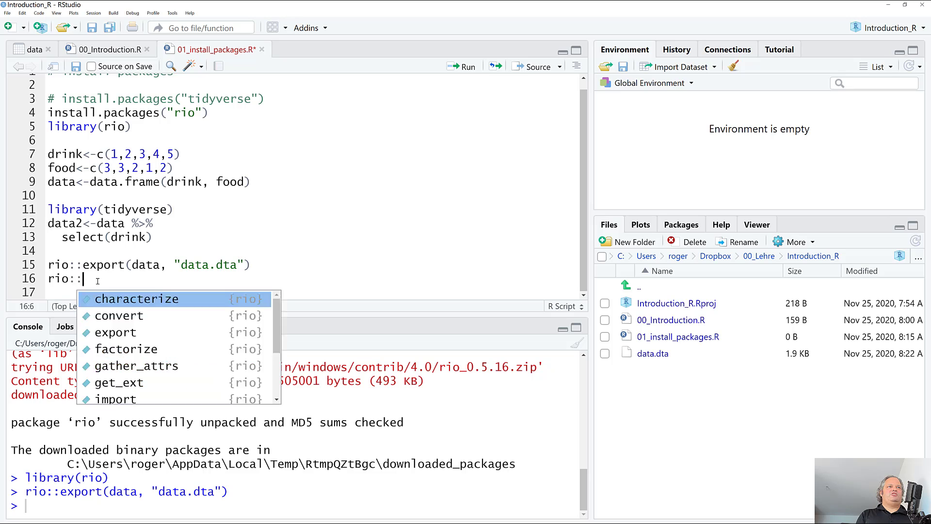
{"action": "key", "text": "BackSpace"}
{"action": "key", "text": "BackSpace"}
{"action": "key", "text": "BackSpace"}
{"action": "key", "text": "BackSpace"}
{"action": "key", "text": "BackSpace"}
{"action": "type", "text": "data"}
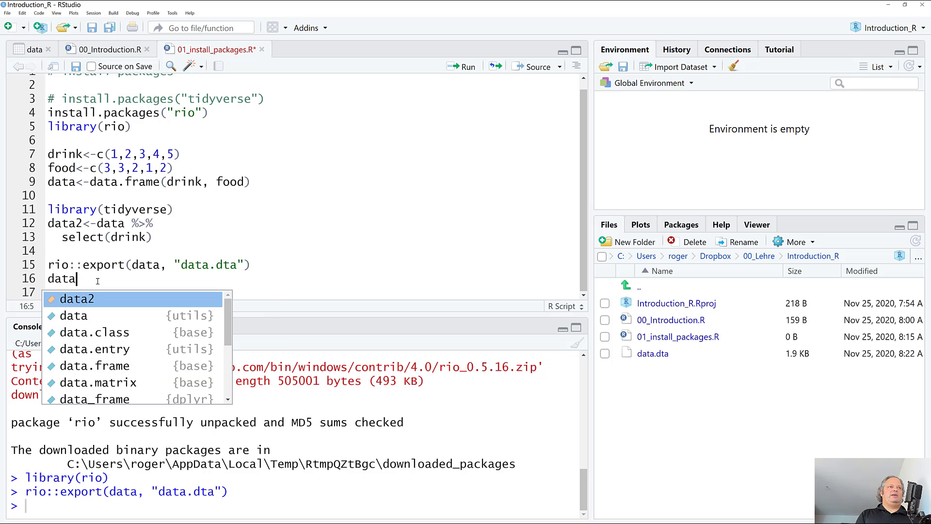
{"action": "type", "text": "<-"}
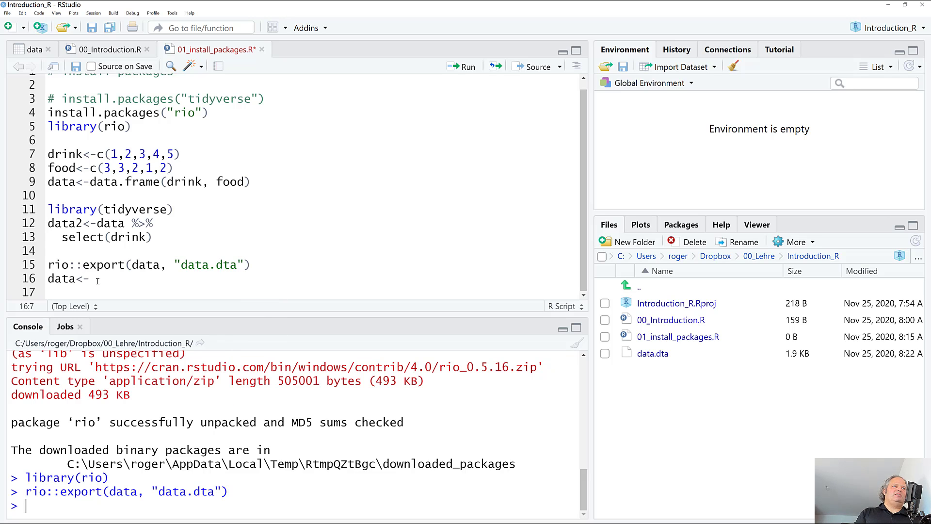
{"action": "type", "text": "rio::impo"}
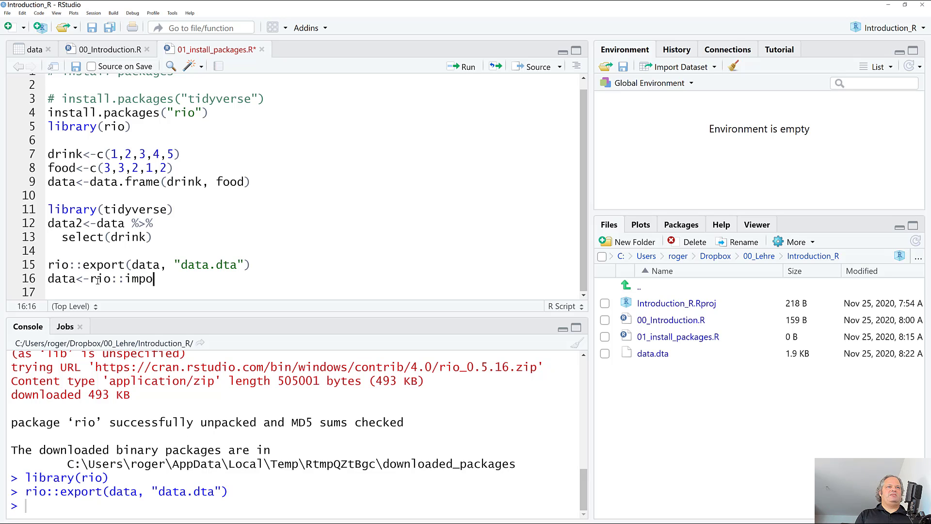
{"action": "type", "text": "rt(\"data.dta"}
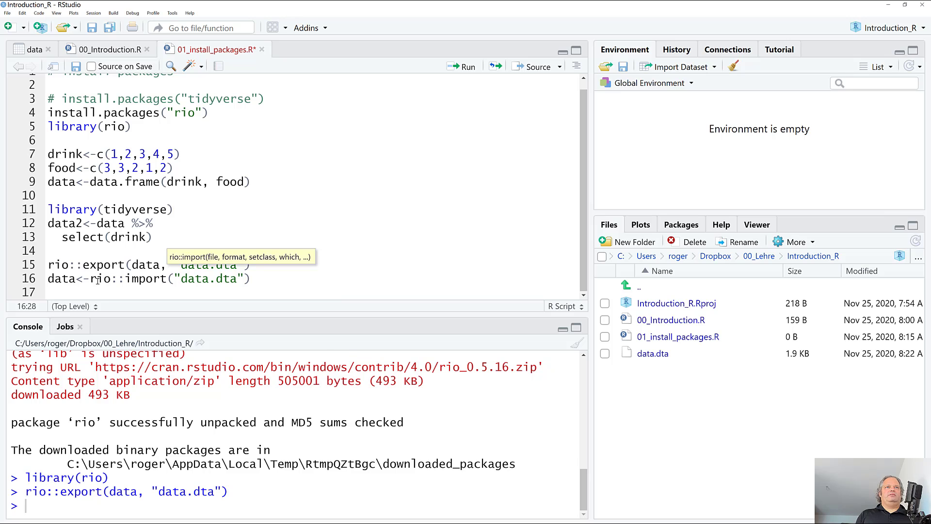
{"action": "key", "text": "ctrl+Return"}
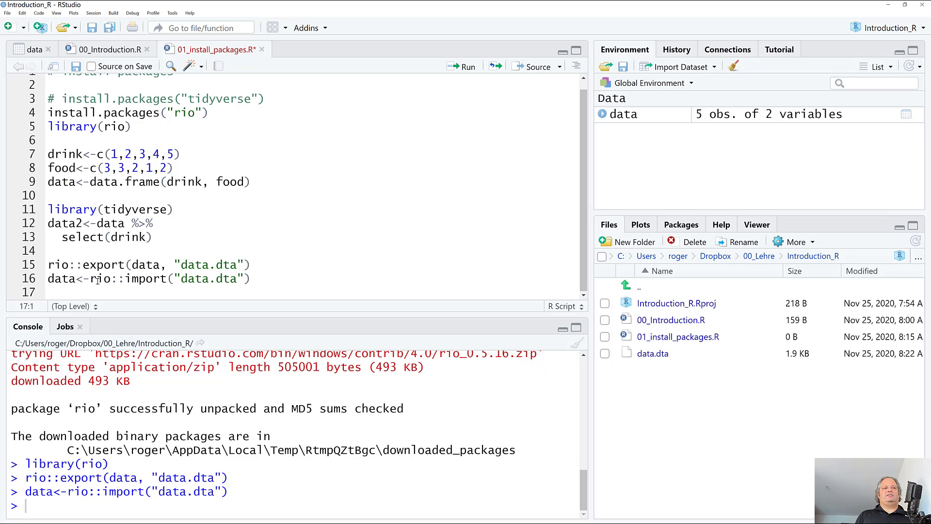
{"action": "scroll", "coordinate": [98, 281], "scroll_direction": "up", "scroll_amount": 1}
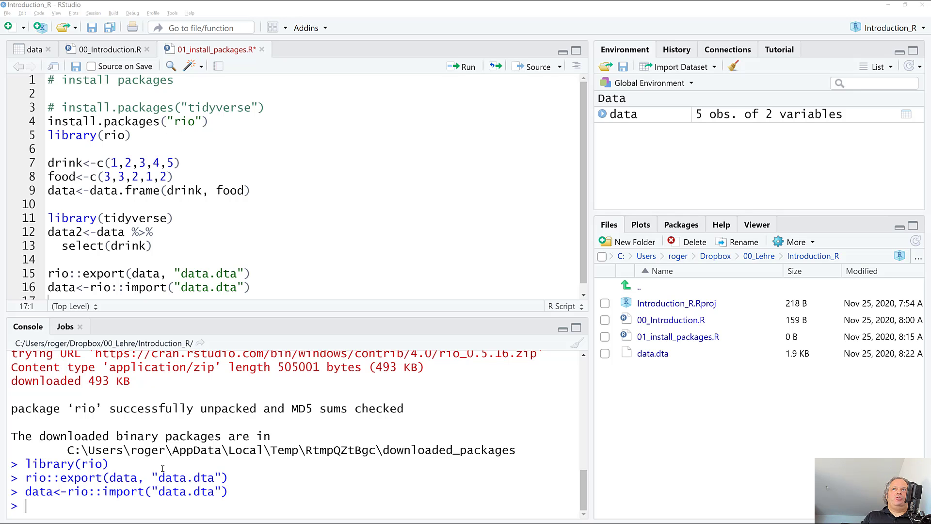
Step: Switch to the Opera browser, search Google for Rtools and open the CRAN page Using Rtools40 on Windows
{"action": "key", "text": "alt+Tab"}
{"action": "key", "text": "alt+Tab"}
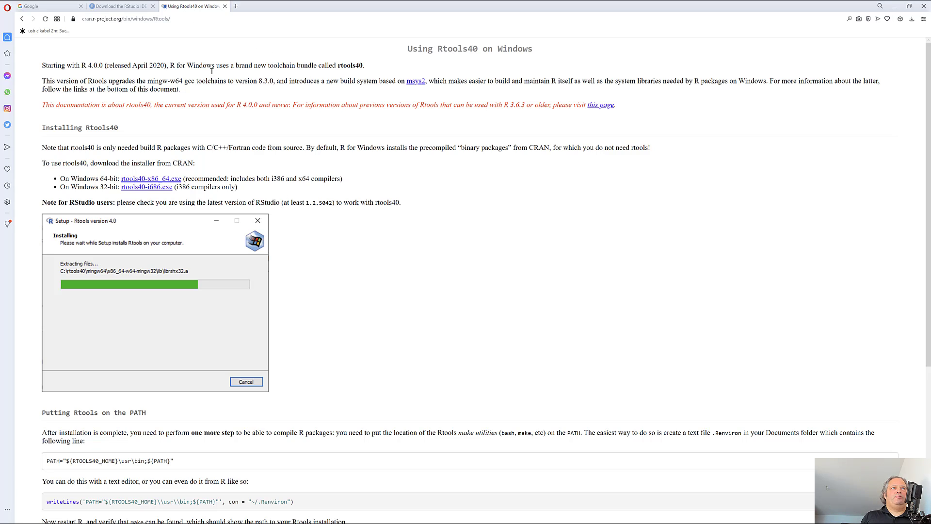
{"action": "left_click", "coordinate": [220, 20]}
{"action": "type", "text": "goo"}
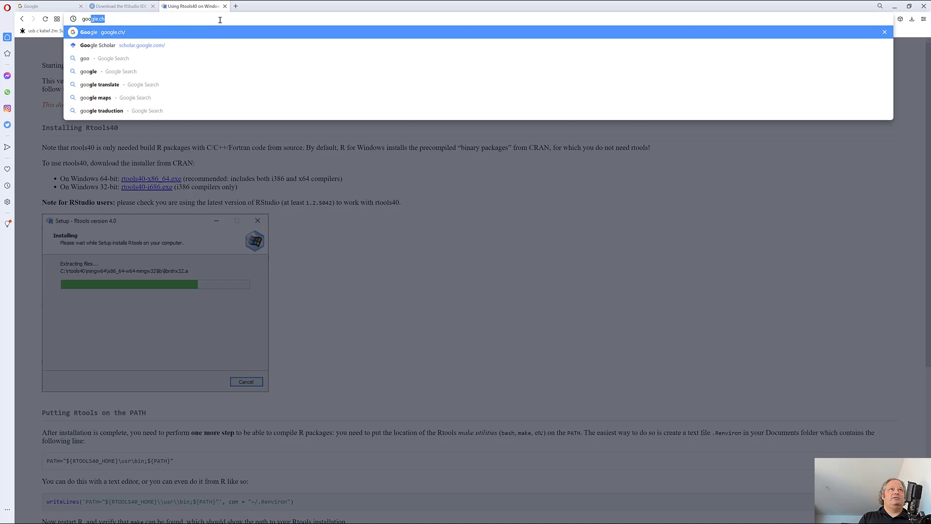
{"action": "key", "text": "Return"}
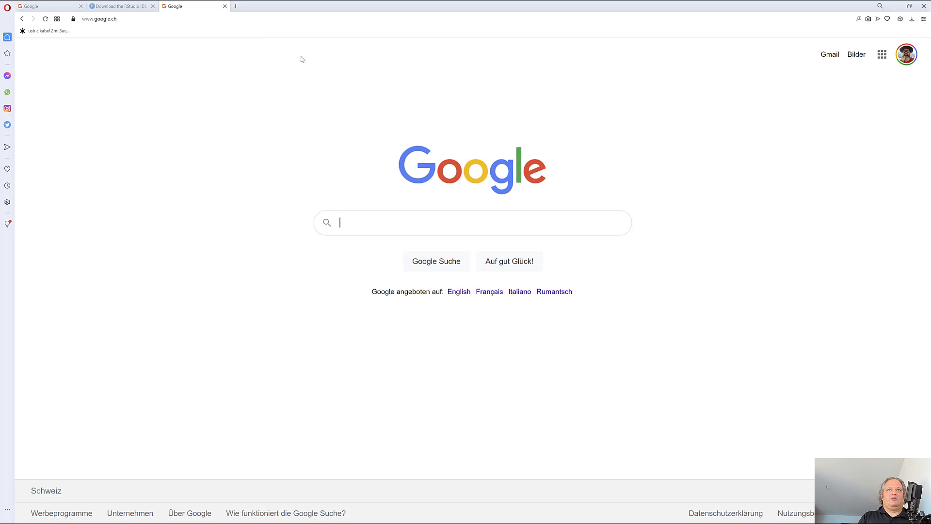
{"action": "type", "text": "Rtools"}
{"action": "key", "text": "Return"}
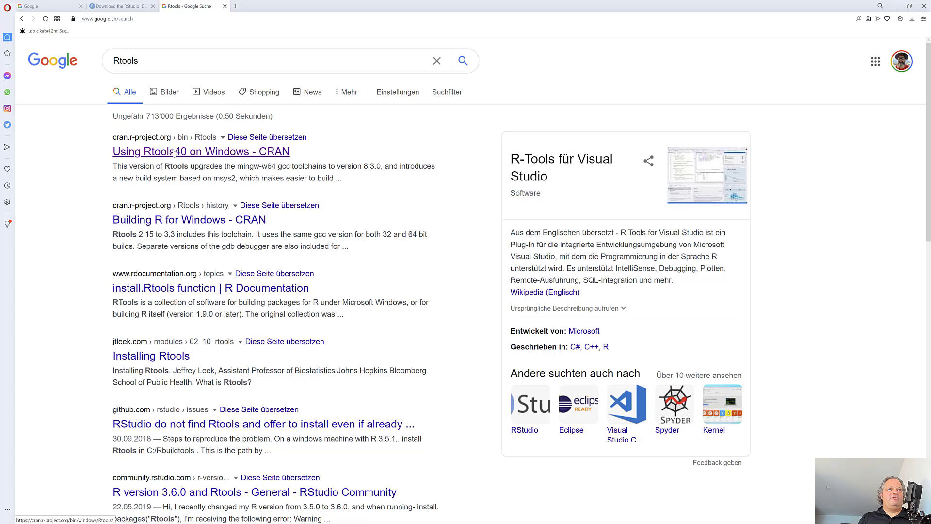
{"action": "left_click", "coordinate": [175, 152]}
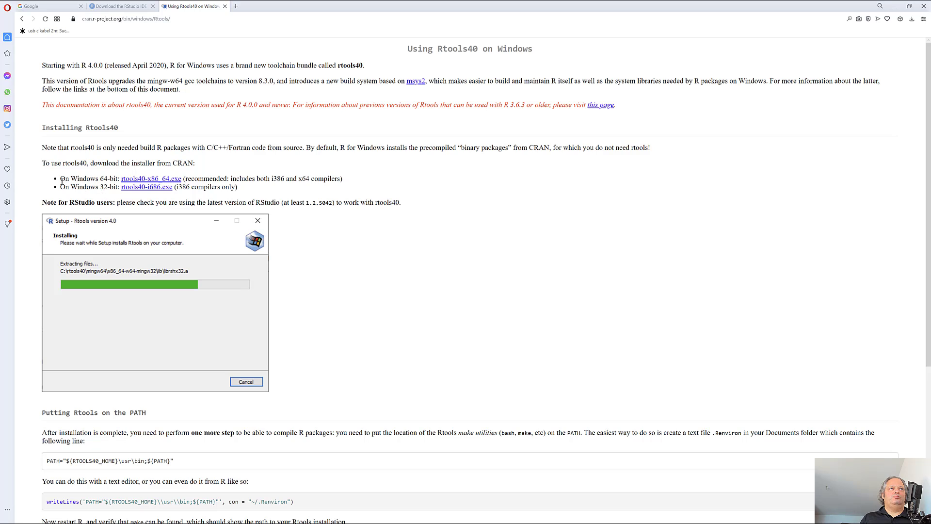
Step: Download the 64-bit installer rtools40-x86_64.exe to the Downloads folder
{"action": "left_click", "coordinate": [169, 180]}
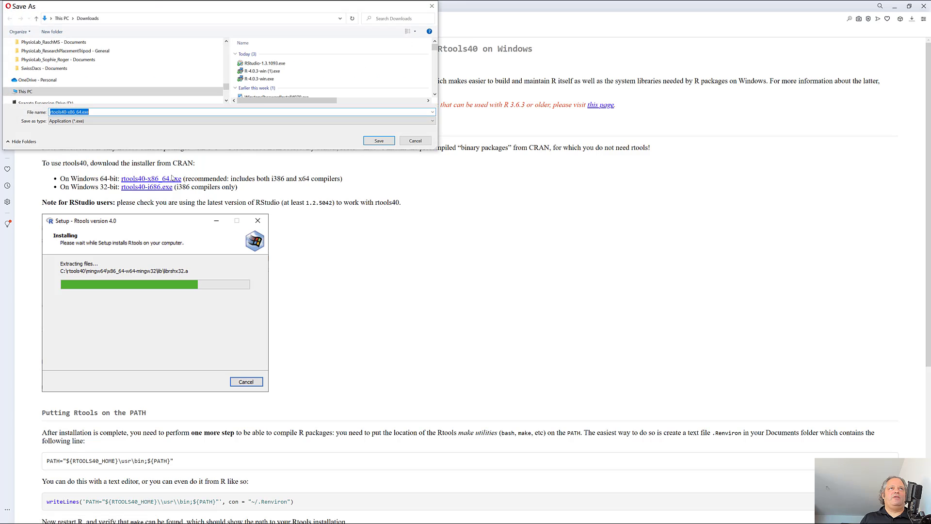
{"action": "left_click", "coordinate": [378, 142]}
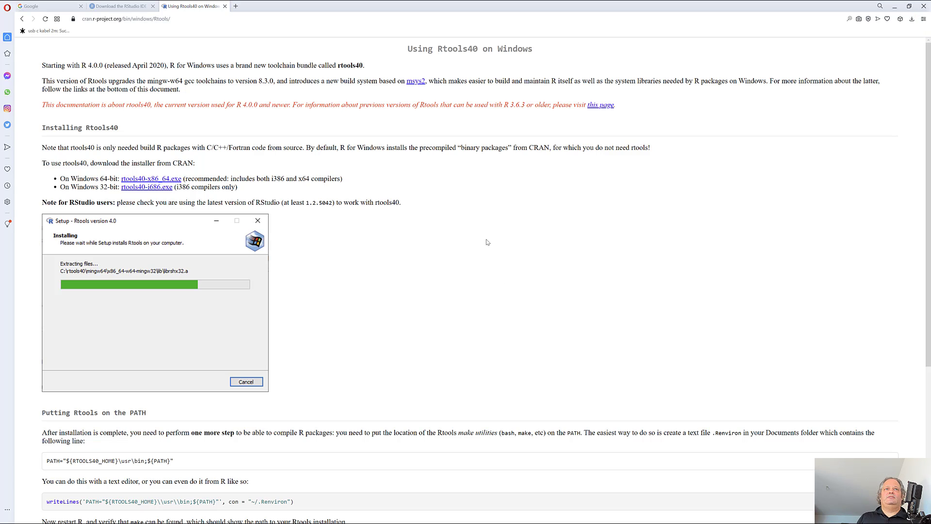
Step: Try to install Rtools 4.0 into C:\rtools40, then exit the setup
{"action": "key", "text": "alt"}
{"action": "key", "text": "alt"}
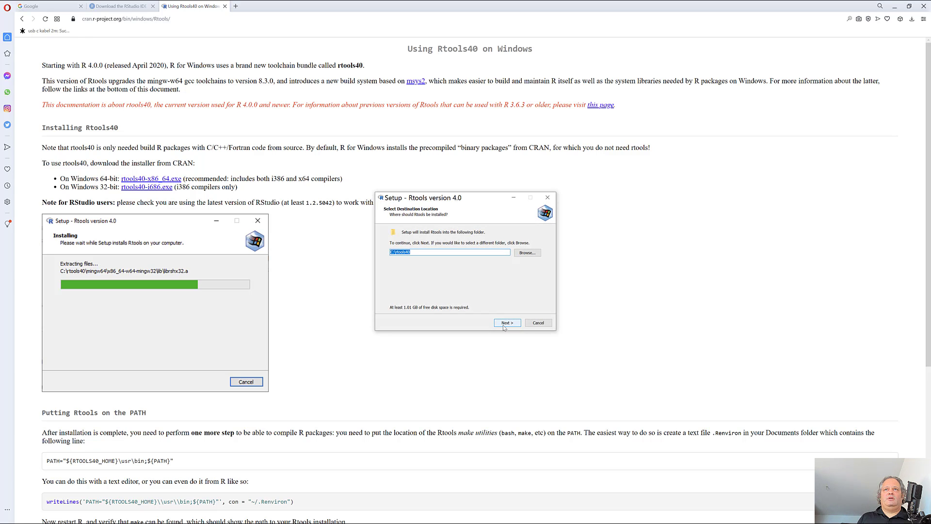
{"action": "left_click", "coordinate": [504, 323]}
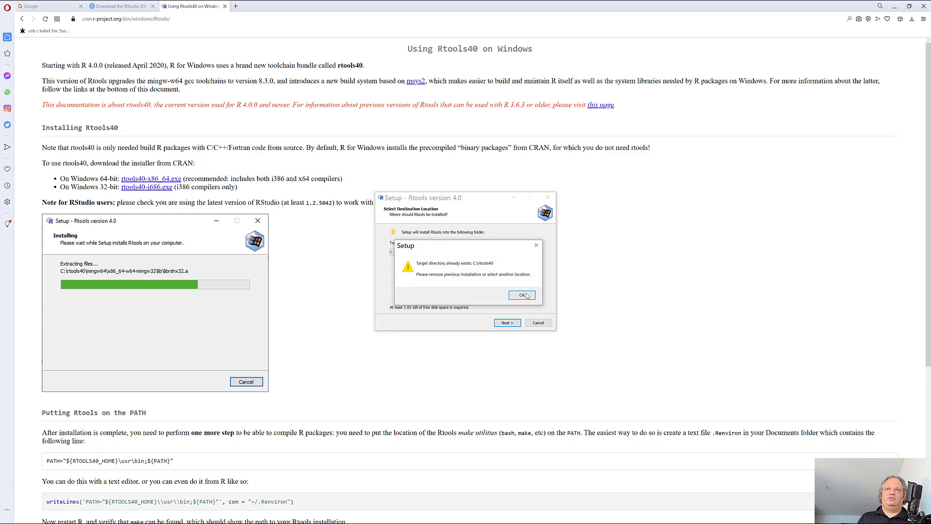
{"action": "left_click", "coordinate": [528, 294]}
{"action": "left_click", "coordinate": [507, 322]}
{"action": "left_click", "coordinate": [523, 296]}
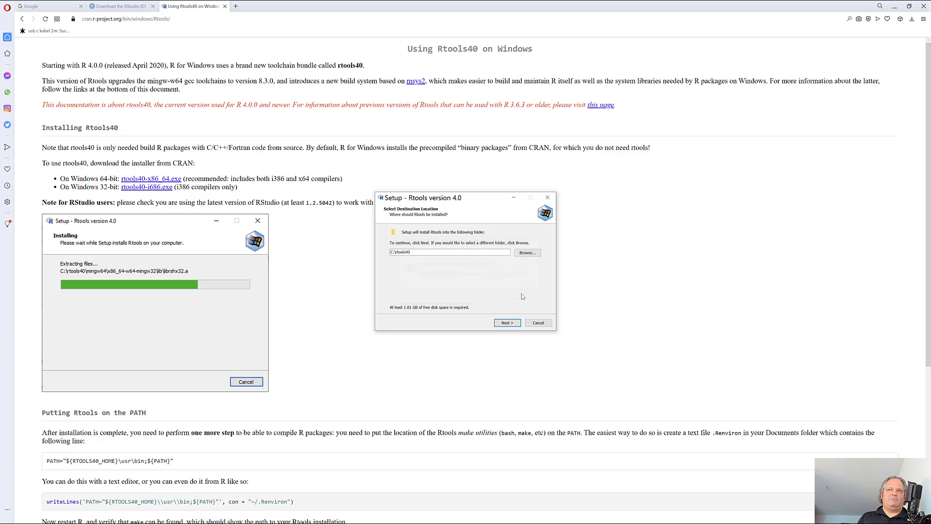
{"action": "left_click", "coordinate": [539, 323]}
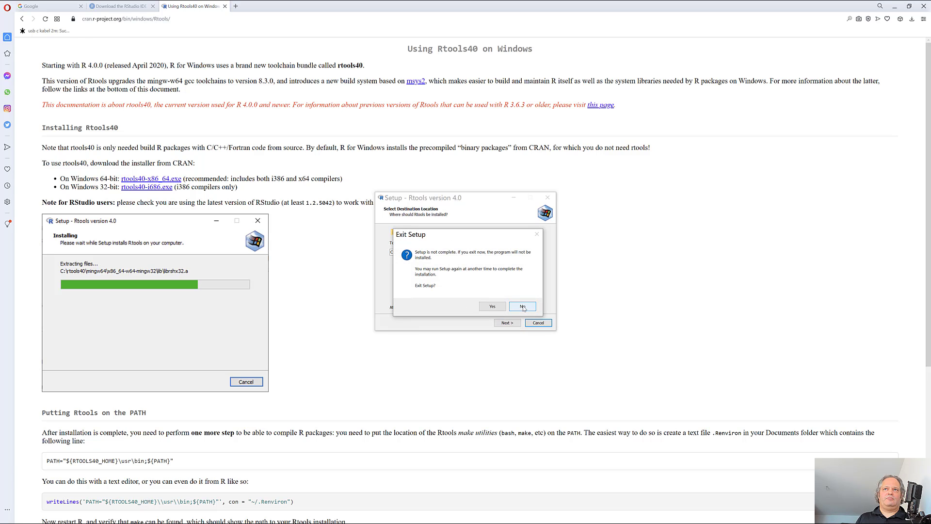
{"action": "left_click", "coordinate": [492, 307]}
Step: Copy the writeLines command from the Putting Rtools on the PATH section of the CRAN page
{"action": "scroll", "coordinate": [313, 316], "scroll_direction": "down", "scroll_amount": 1}
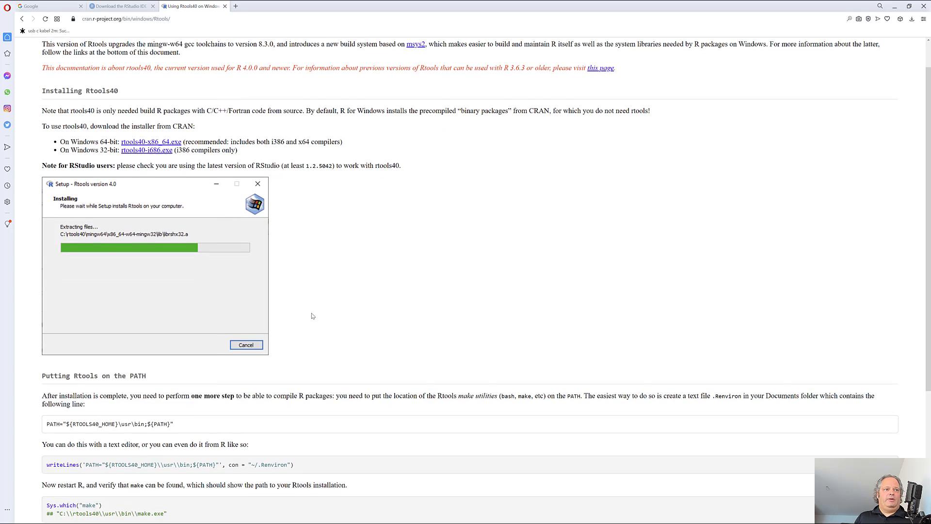
{"action": "scroll", "coordinate": [312, 316], "scroll_direction": "down", "scroll_amount": 1}
{"action": "scroll", "coordinate": [313, 301], "scroll_direction": "down", "scroll_amount": 1}
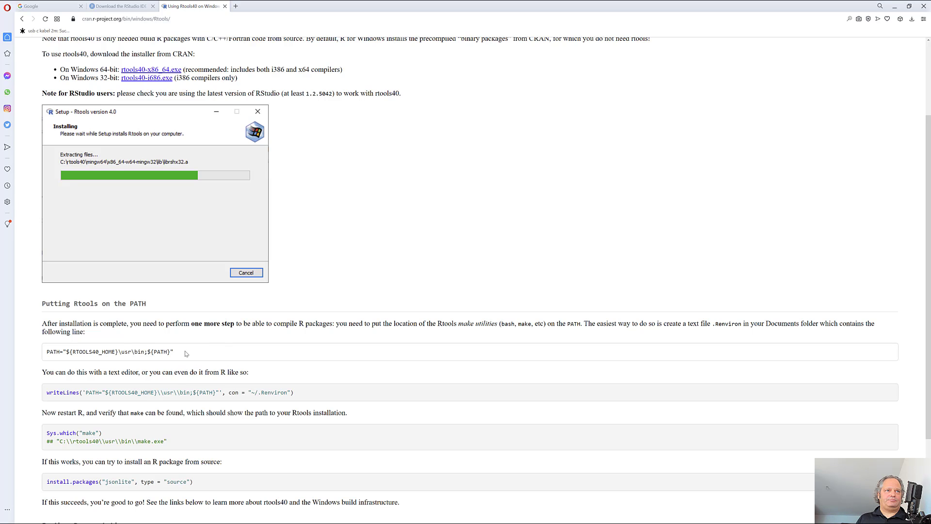
{"action": "scroll", "coordinate": [186, 353], "scroll_direction": "down", "scroll_amount": 1}
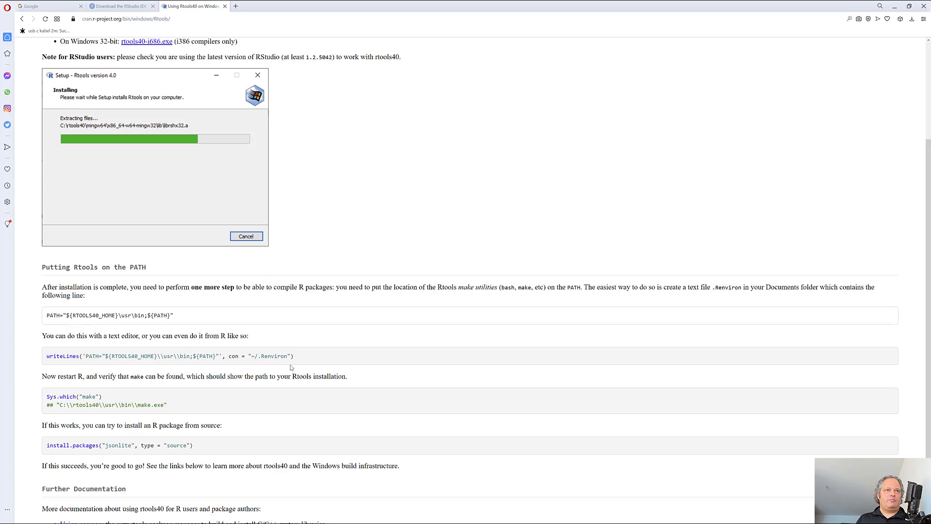
{"action": "left_click_drag", "start_coordinate": [299, 359], "coordinate": [48, 360]}
{"action": "key", "text": "ctrl+c"}
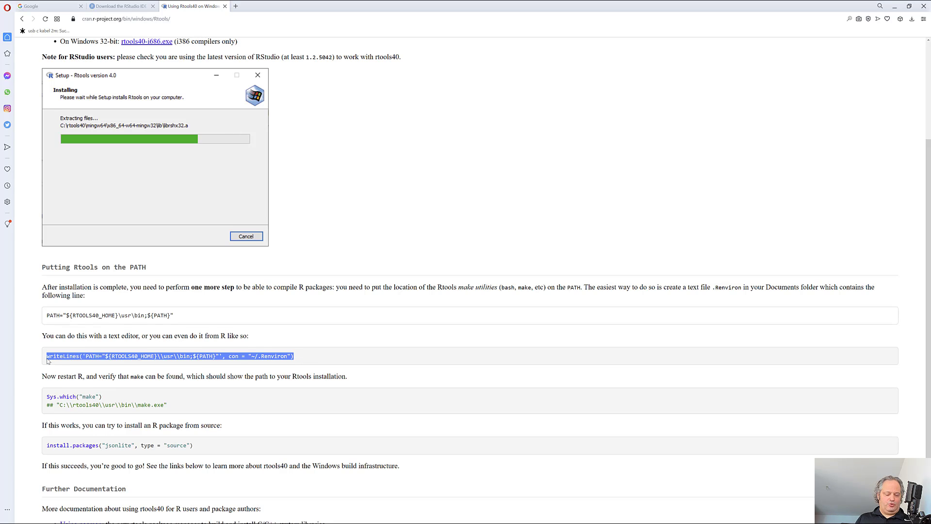
Step: Switch to RStudio and run writeLines('PATH="${RTOOLS40_HOME}\\usr\\bin;${PATH}"', con = "~/.Renviron") in the console
{"action": "key", "text": "alt+Tab"}
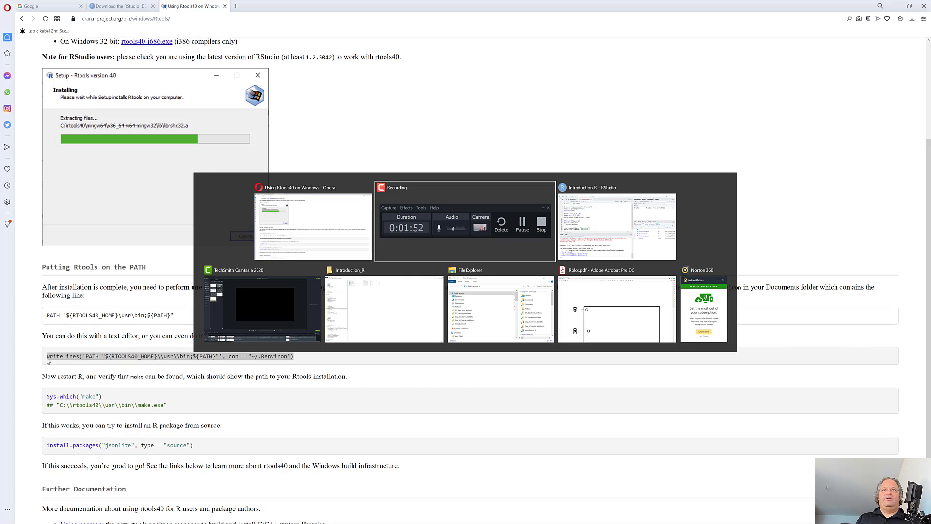
{"action": "key", "text": "alt+Tab"}
{"action": "left_click", "coordinate": [54, 509]}
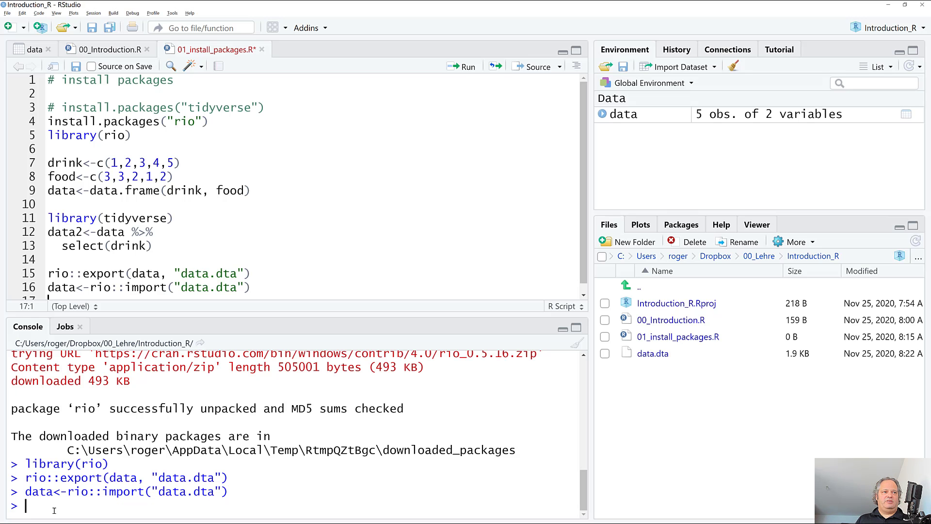
{"action": "key", "text": "ctrl+v"}
{"action": "mouse_move", "coordinate": [63, 505]}
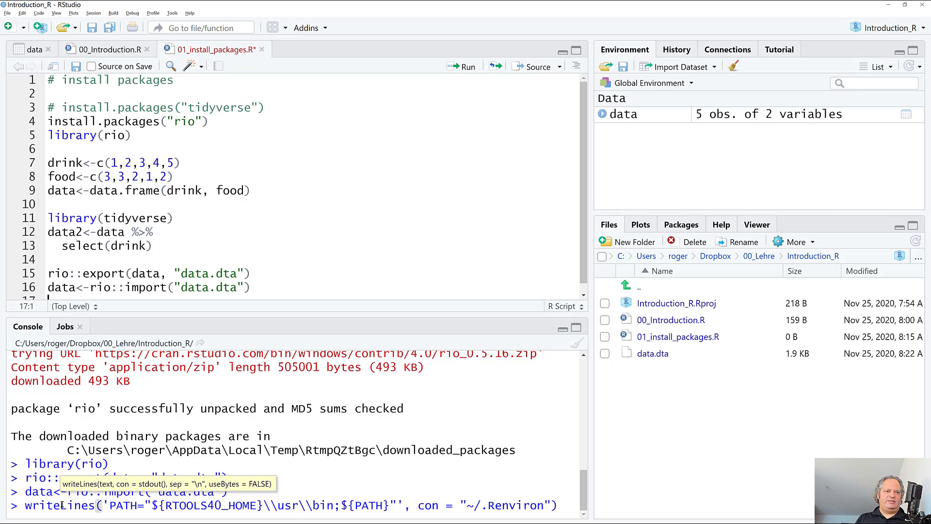
{"action": "key", "text": "Return"}
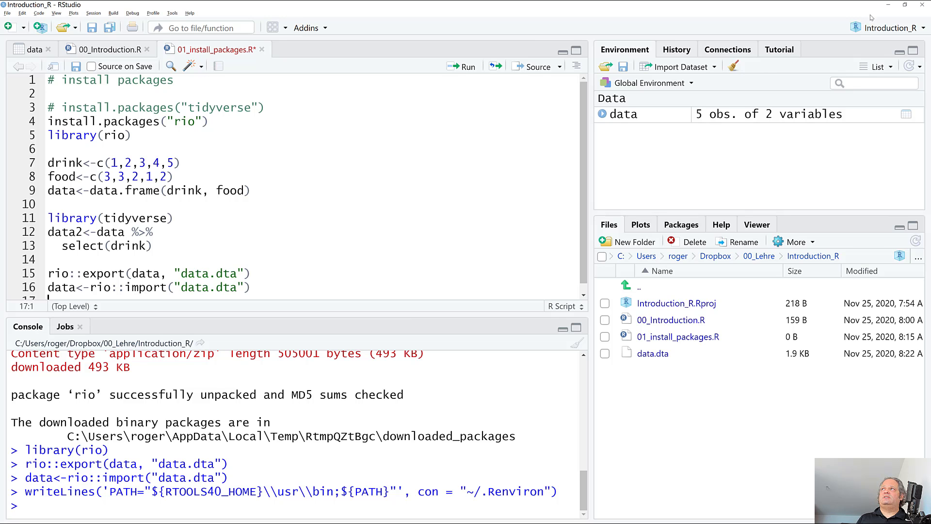
Step: Close RStudio, saving the changes to 01_install_packages.R, and start RStudio again
{"action": "left_click", "coordinate": [922, 4]}
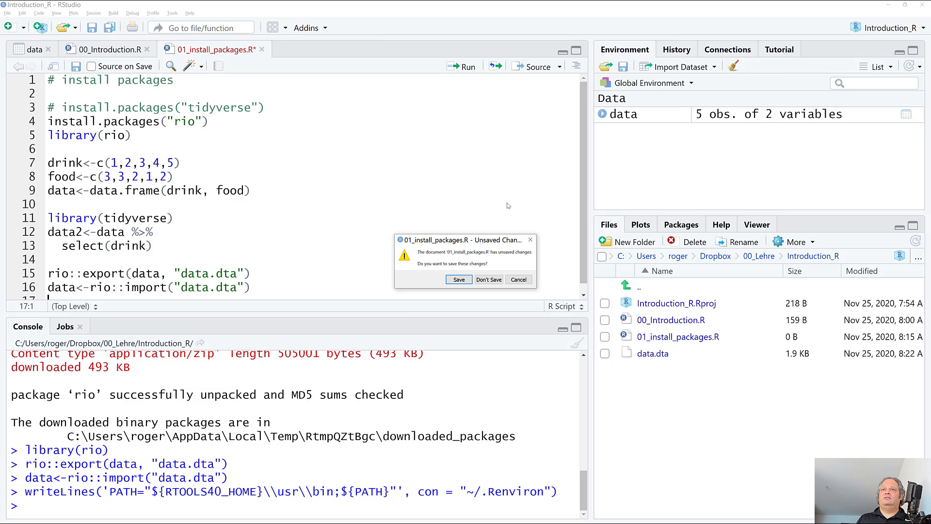
{"action": "left_click", "coordinate": [457, 280]}
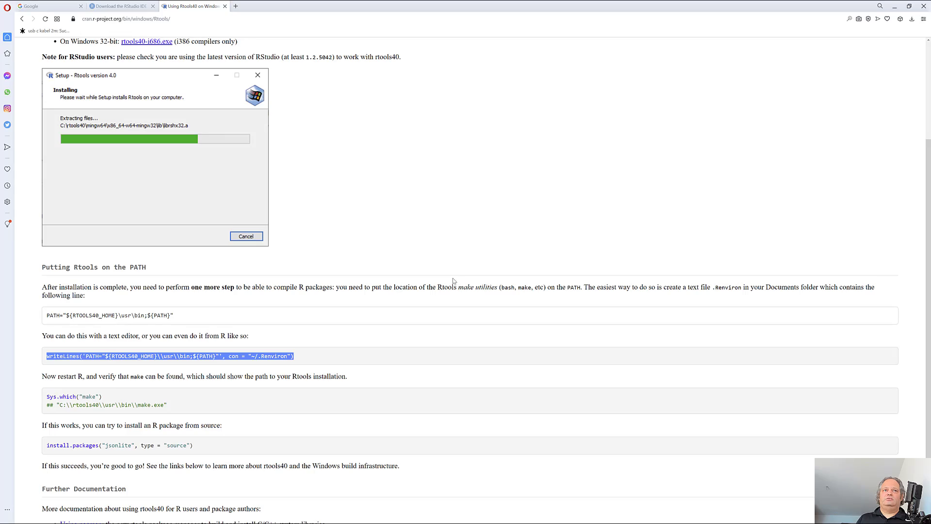
{"action": "key", "text": "super"}
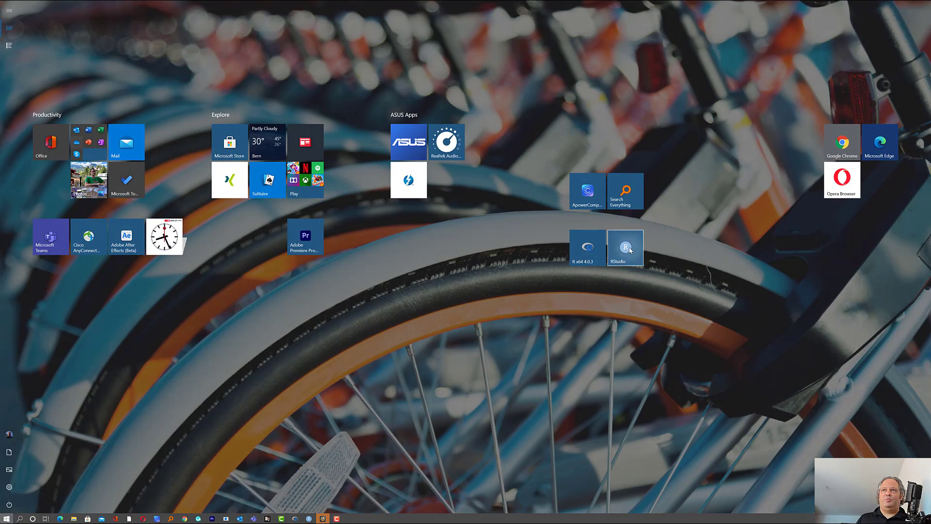
{"action": "key", "text": "super"}
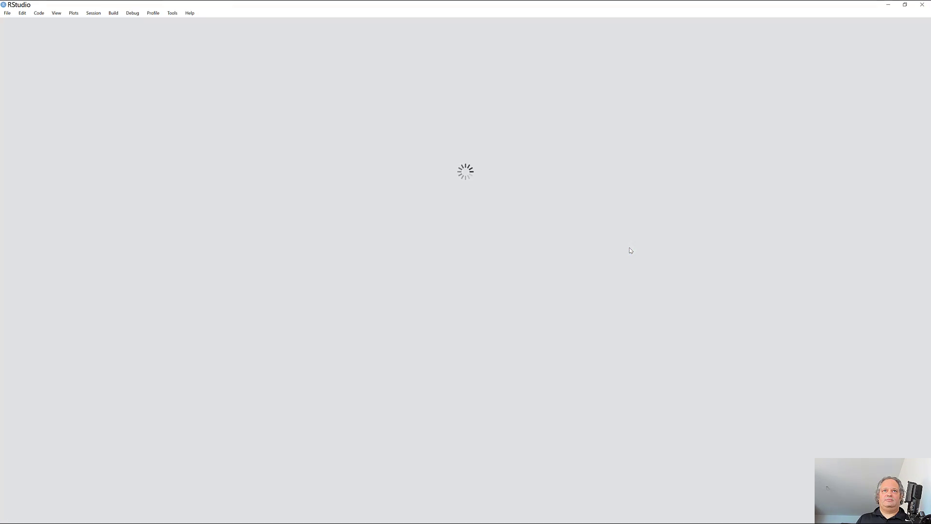
Step: Copy Sys.which("make") from the CRAN page in Opera and run it in the RStudio console
{"action": "key", "text": "alt+Tab"}
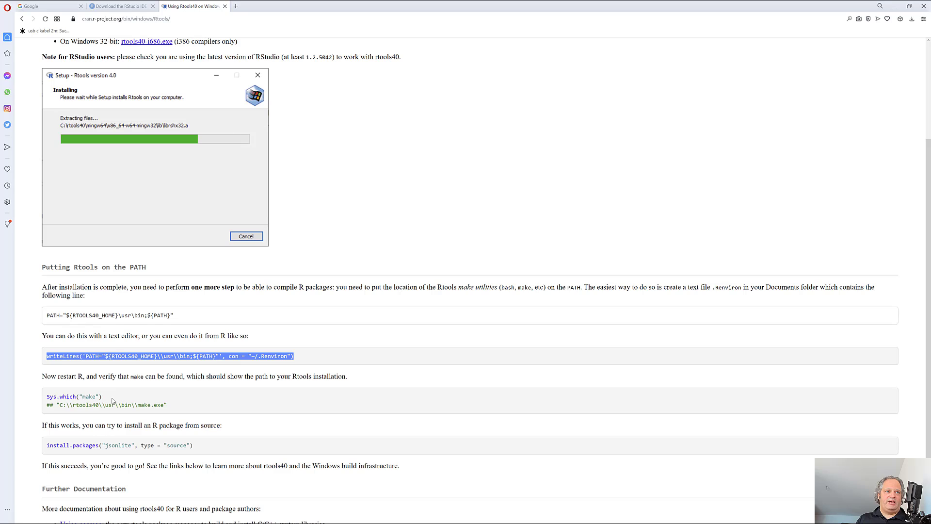
{"action": "left_click_drag", "start_coordinate": [113, 398], "coordinate": [43, 401]}
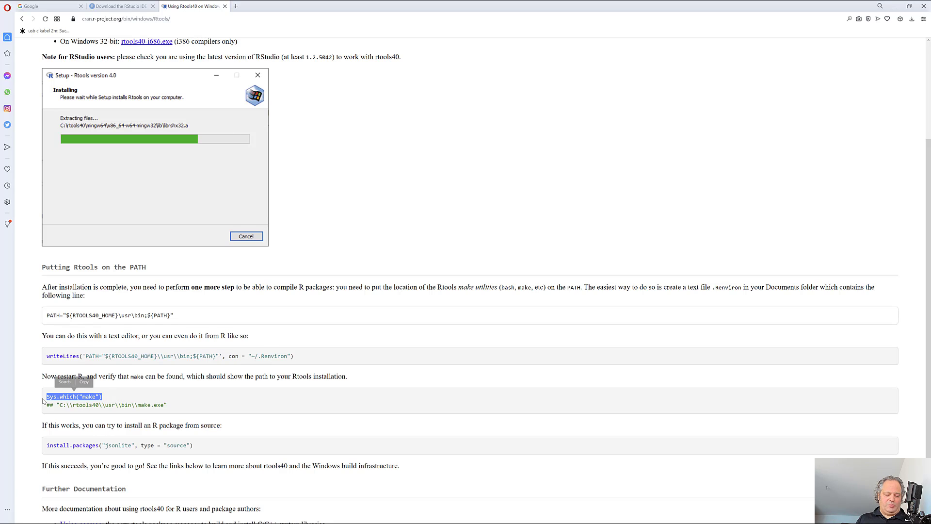
{"action": "key", "text": "ctrl+c"}
{"action": "key", "text": "alt+Tab"}
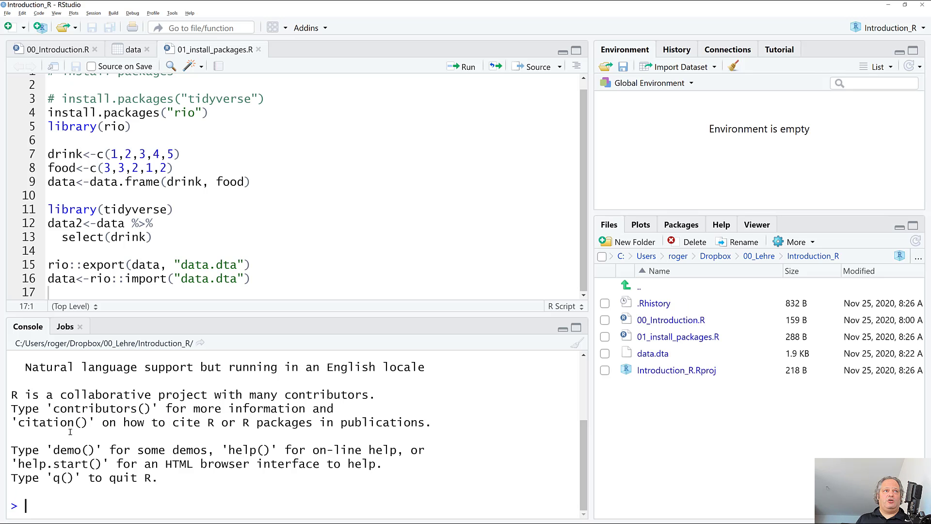
{"action": "key", "text": "ctrl+v"}
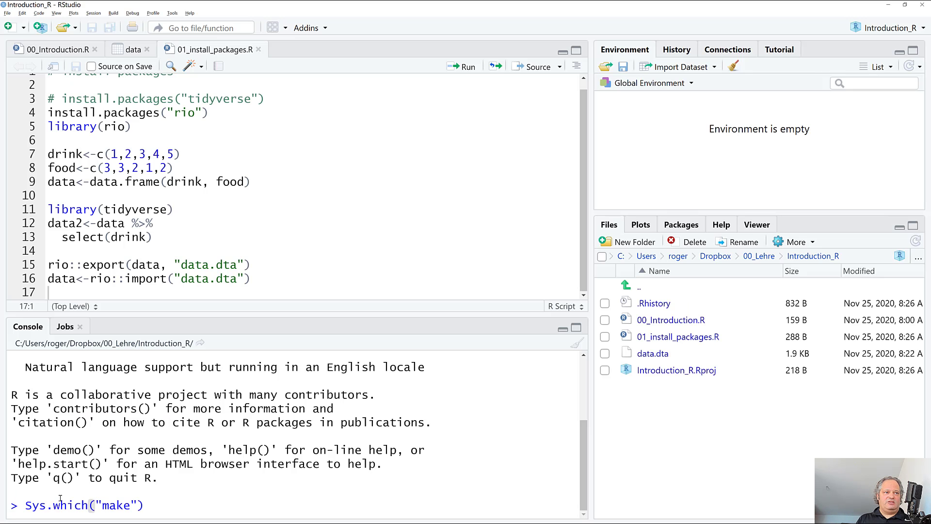
{"action": "key", "text": "Return"}
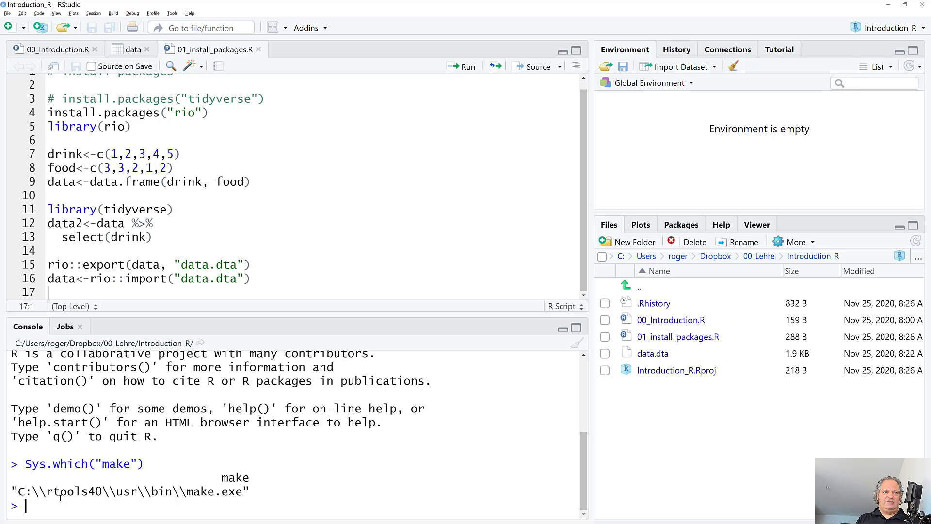
Step: Copy install.packages("jsonlite", type = "source") from the CRAN page into a new line 5 of 01_install_packages.R, below the rio install line
{"action": "key", "text": "alt+Tab"}
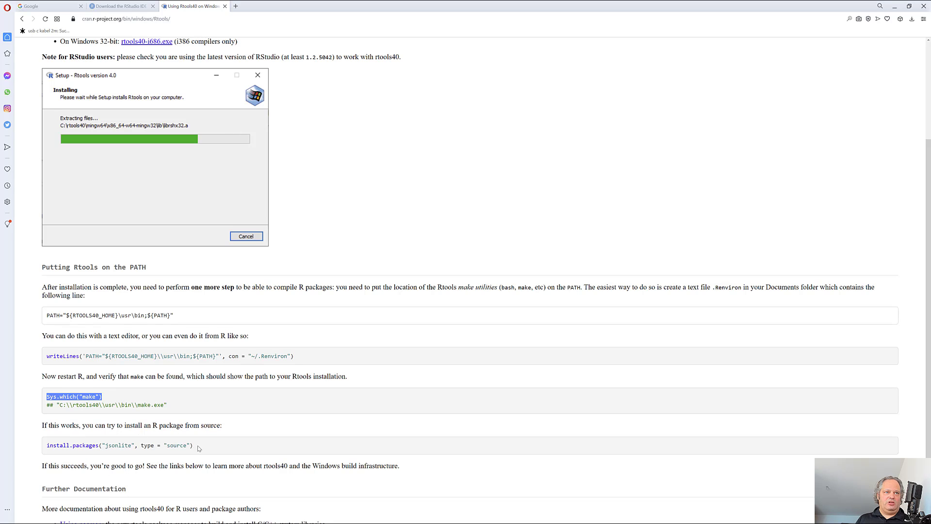
{"action": "left_click_drag", "start_coordinate": [194, 446], "coordinate": [42, 454]}
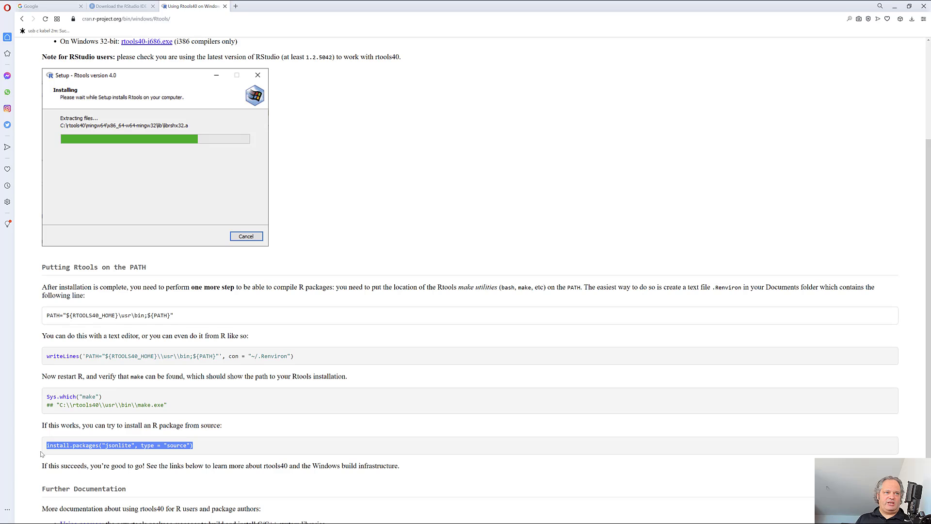
{"action": "key", "text": "alt+Tab"}
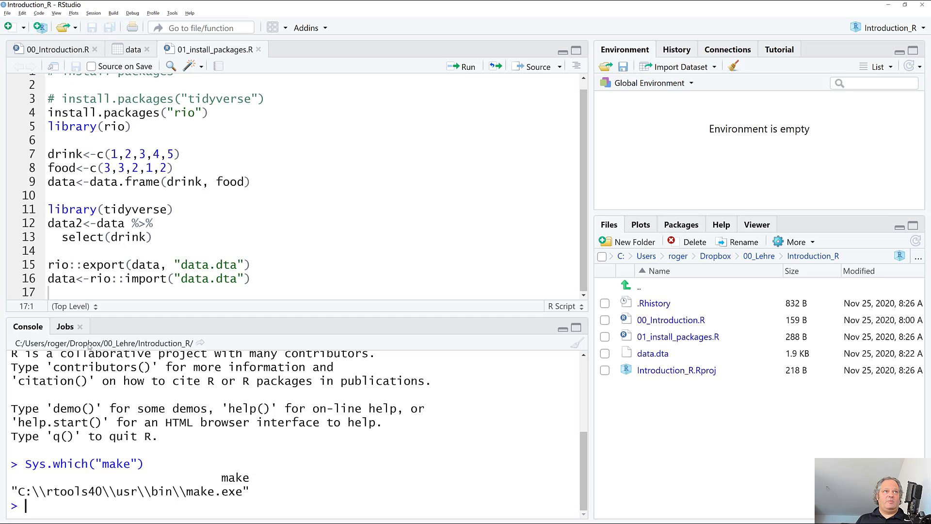
{"action": "left_click", "coordinate": [232, 110]}
{"action": "key", "text": "Return"}
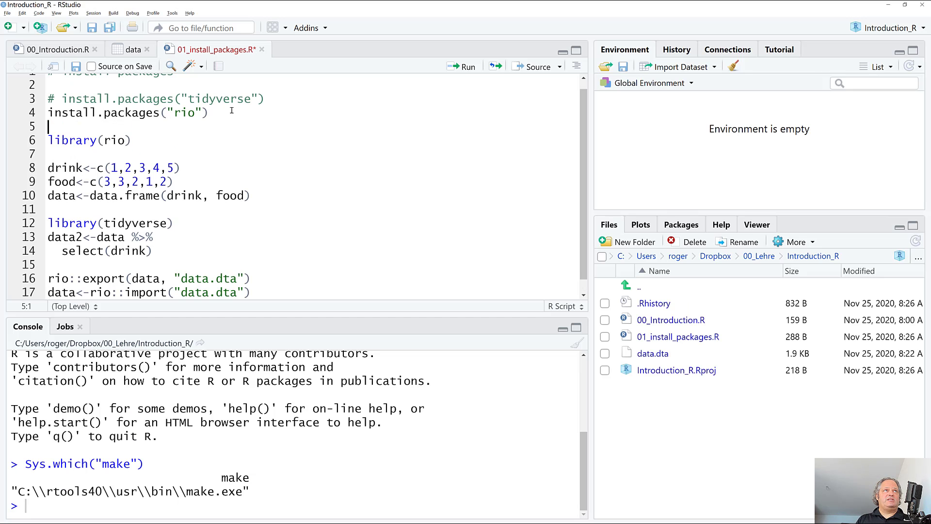
{"action": "key", "text": "ctrl+v"}
Step: Comment out the rio install line, run the jsonlite source install on line 5, and add a blank line above library(rio)
{"action": "key", "text": "Up"}
{"action": "left_click", "coordinate": [49, 111]}
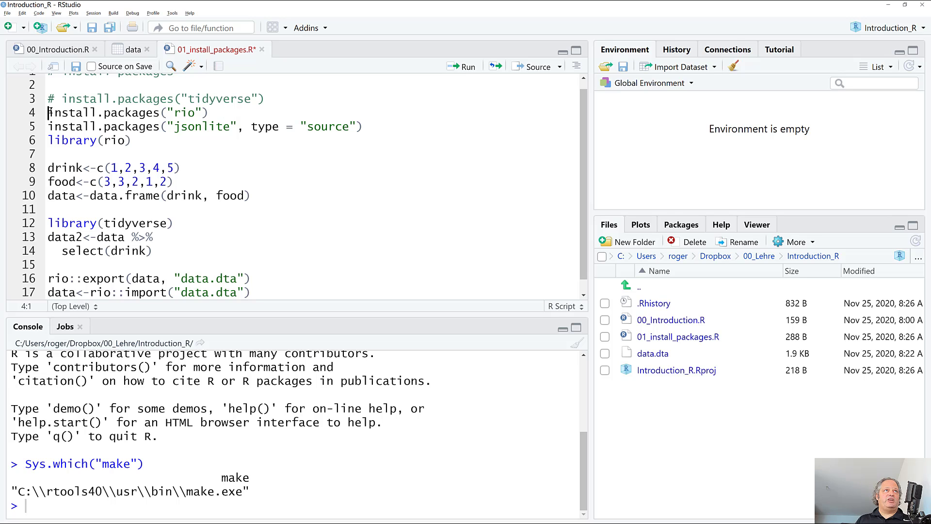
{"action": "type", "text": "#"}
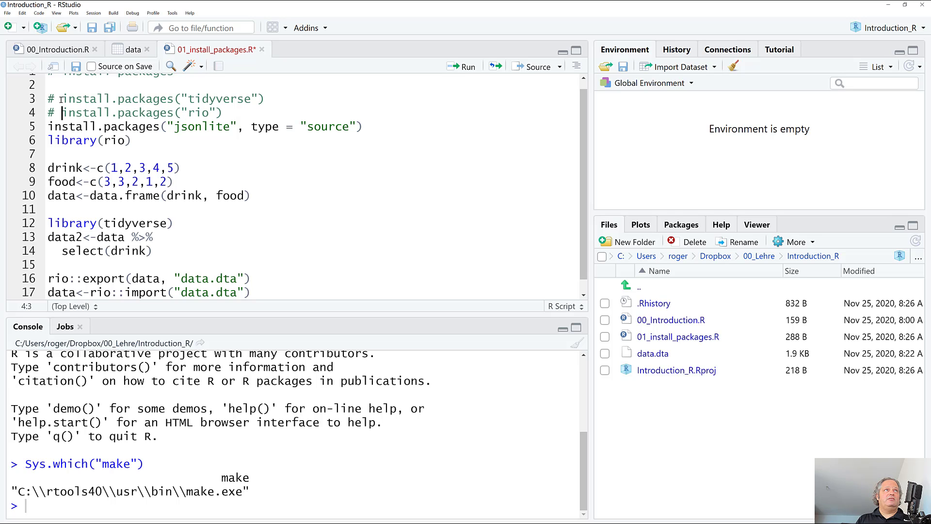
{"action": "key", "text": "Down"}
{"action": "key", "text": "Left"}
{"action": "key", "text": "Left"}
{"action": "key", "text": "ctrl+Return"}
{"action": "key", "text": "Return"}
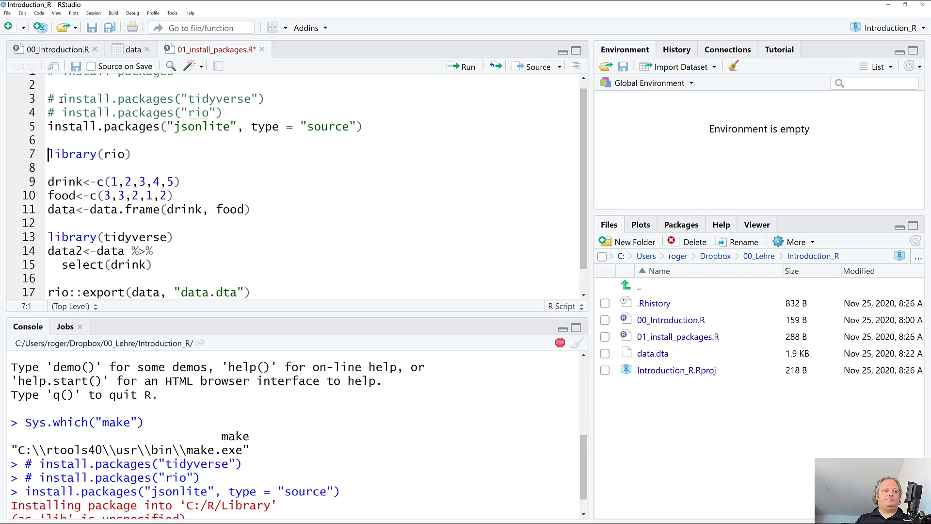